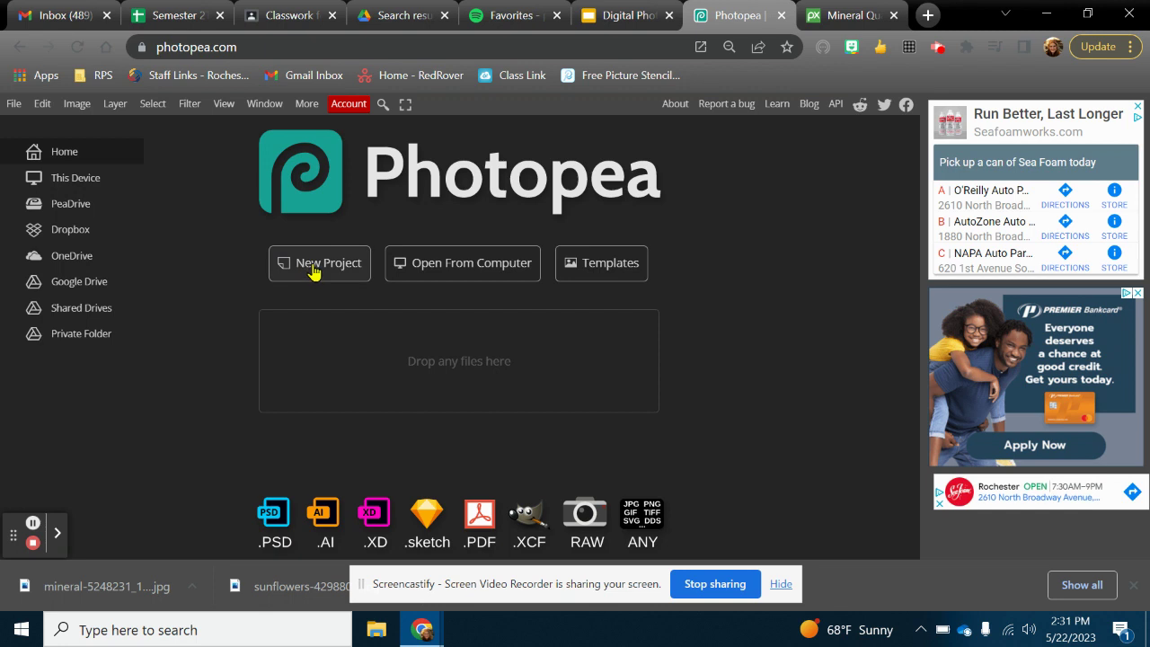
Start a new project and name it photomontage.
click(314, 272)
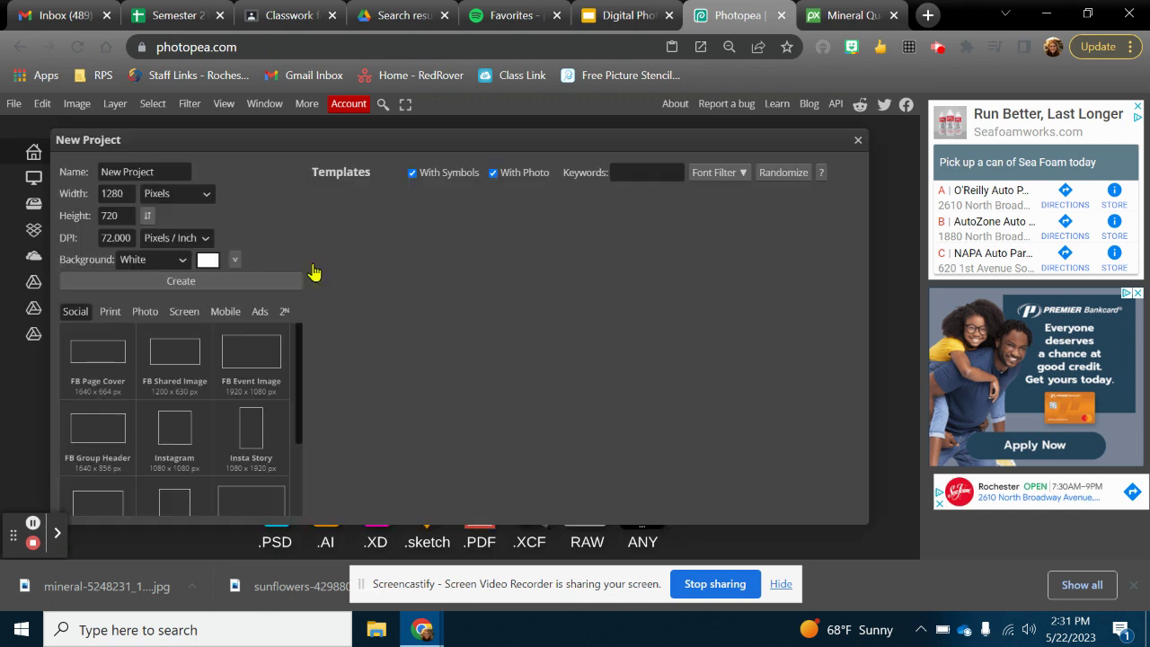
click(125, 171)
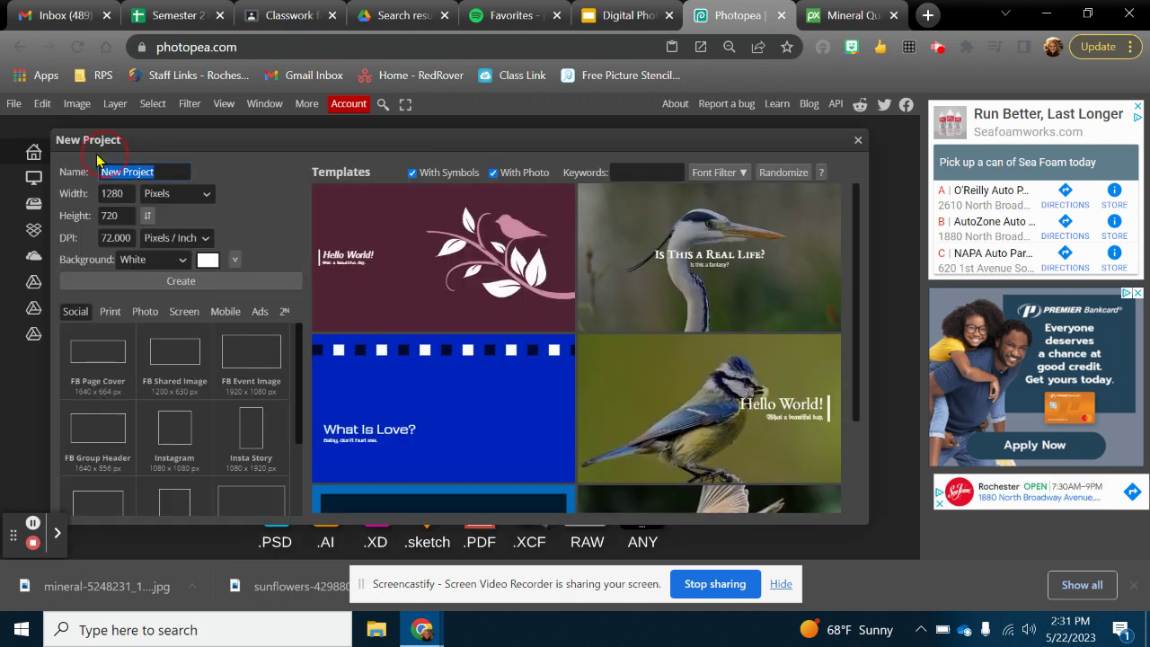
text(photomontage)
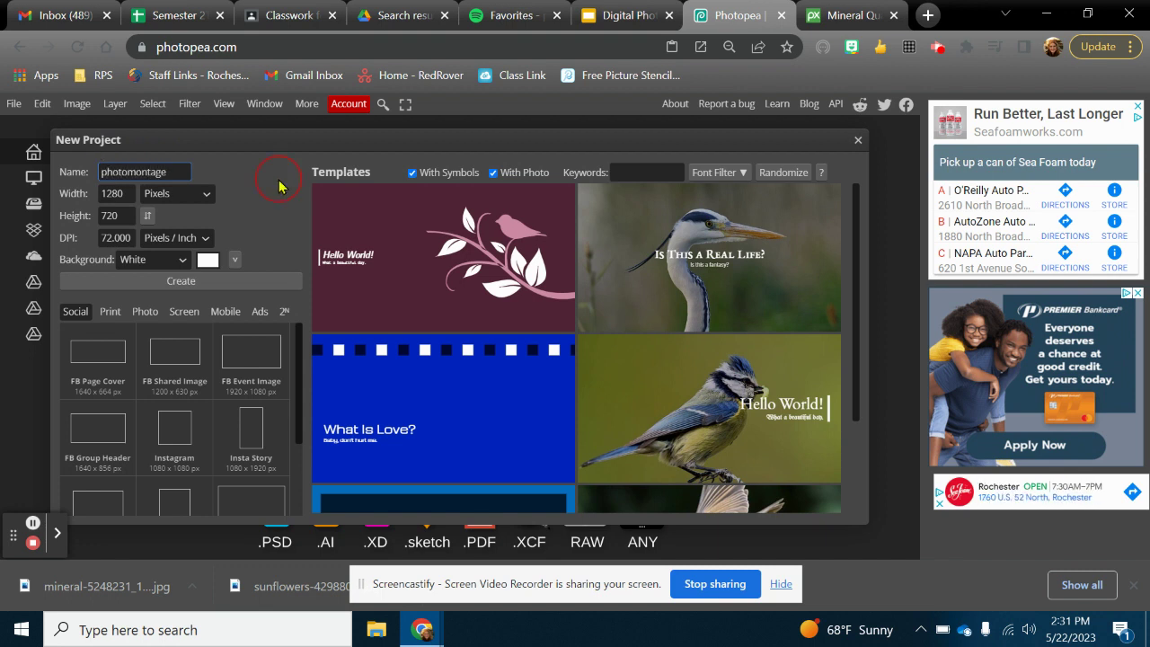
click(278, 185)
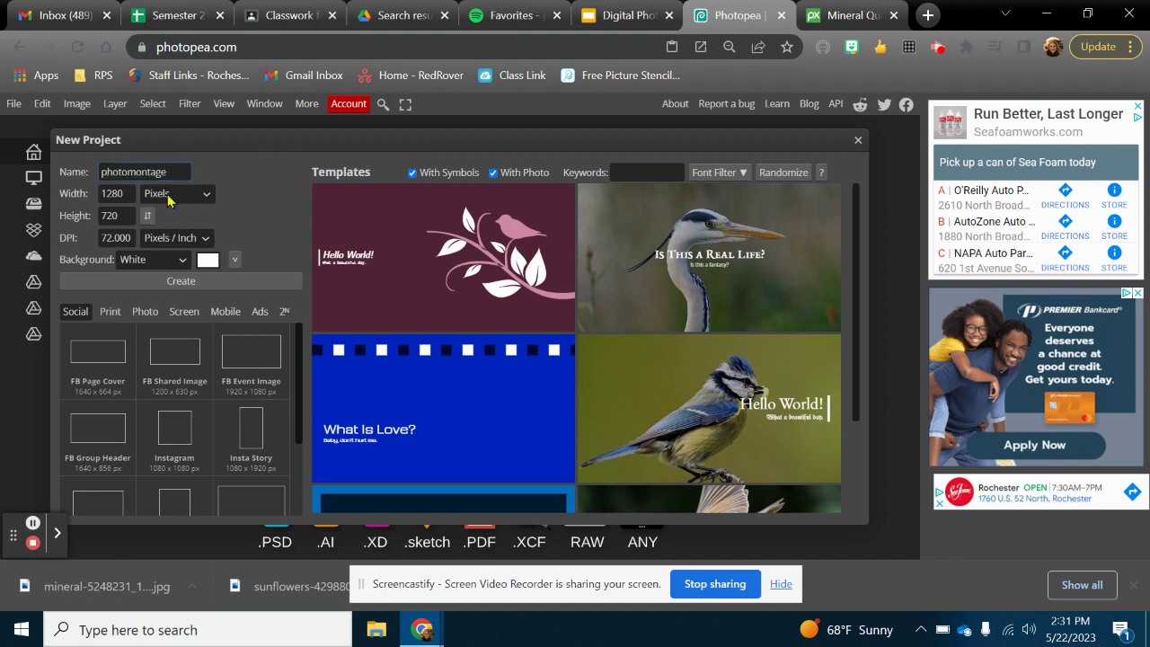
Set the project's size units to inches, with a width of 8 and a height of 10.
click(157, 195)
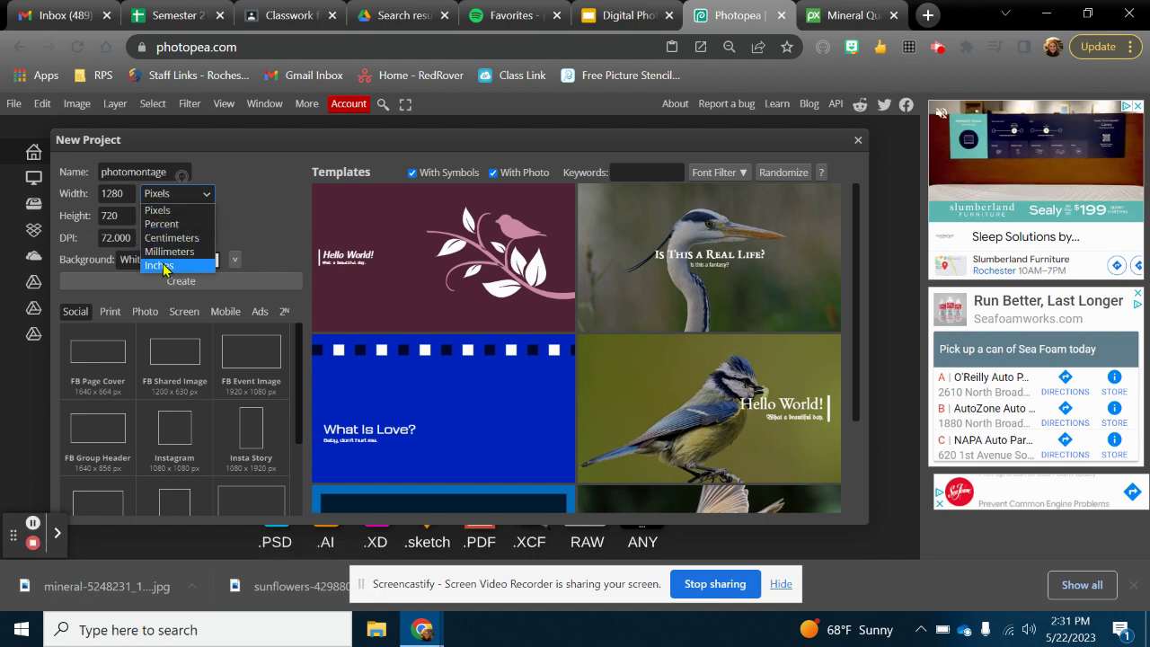
click(160, 266)
click(116, 192)
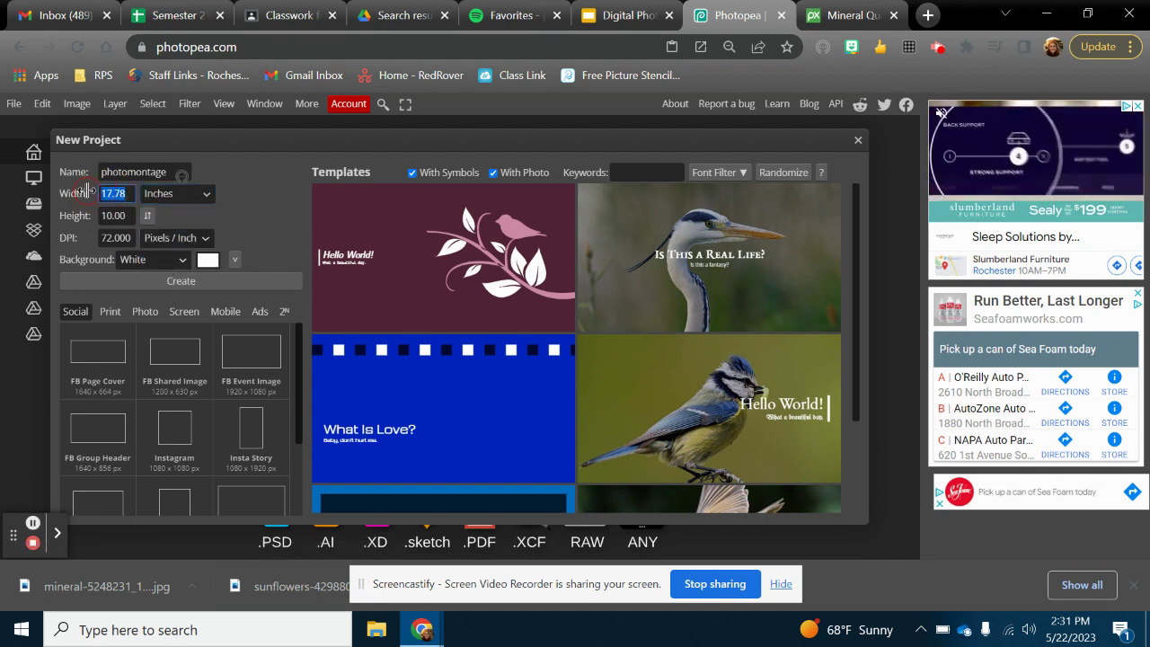
key(BackSpace)
text(8)
click(90, 215)
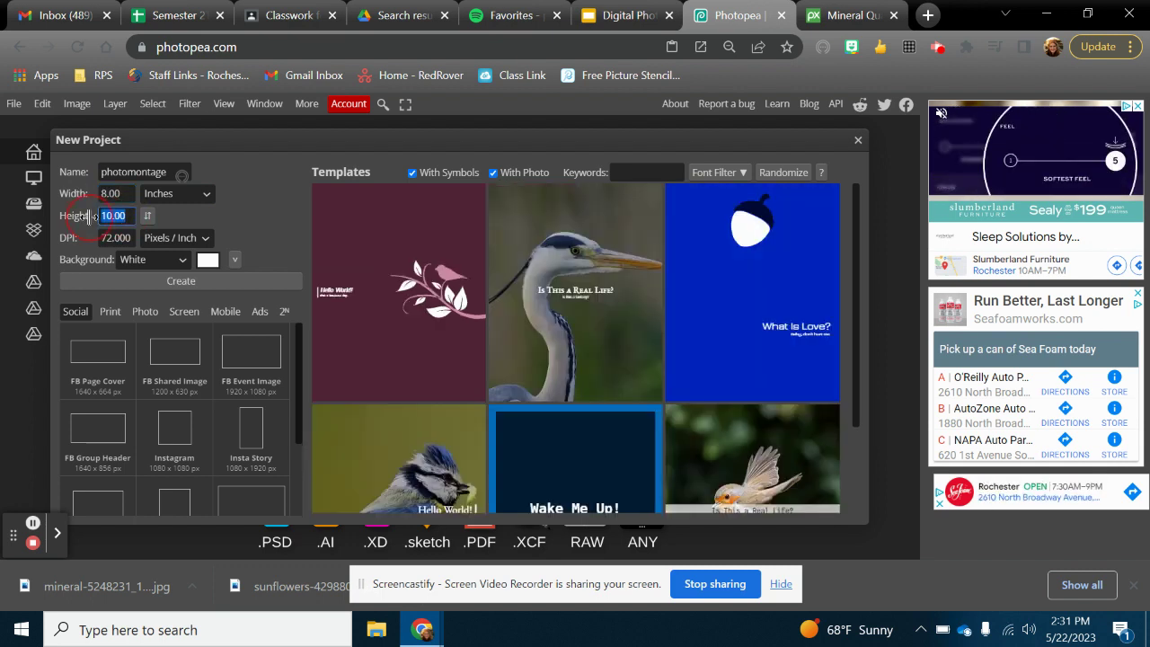
text(10)
key(Return)
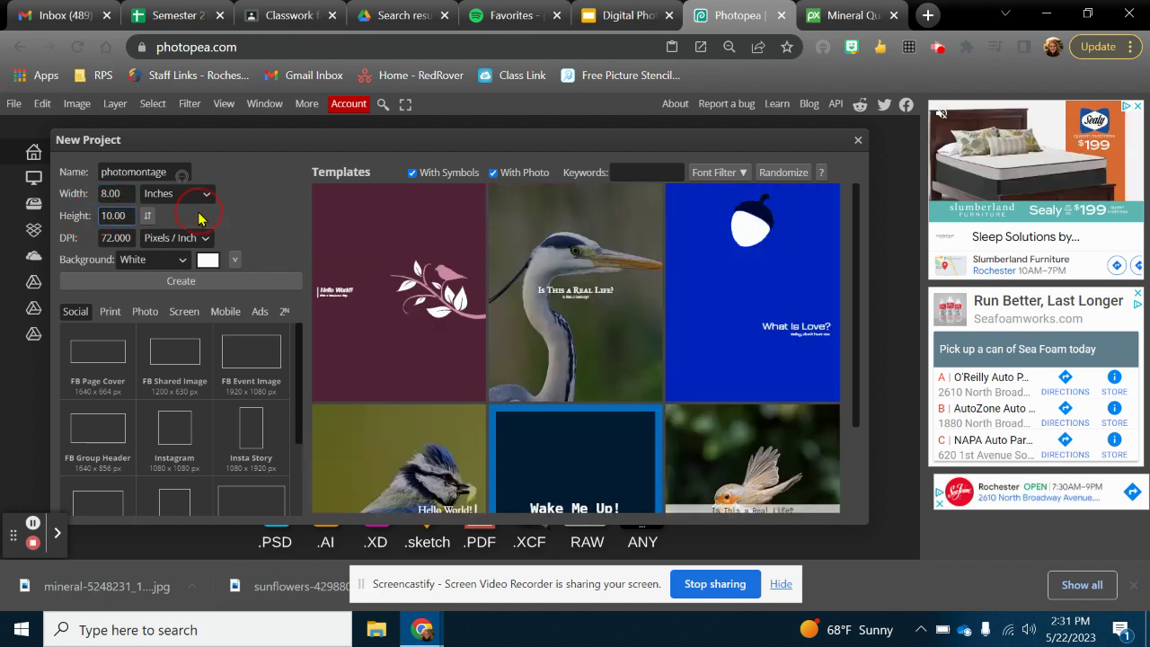
Set the new project's resolution to 300 pixels per inch.
click(81, 233)
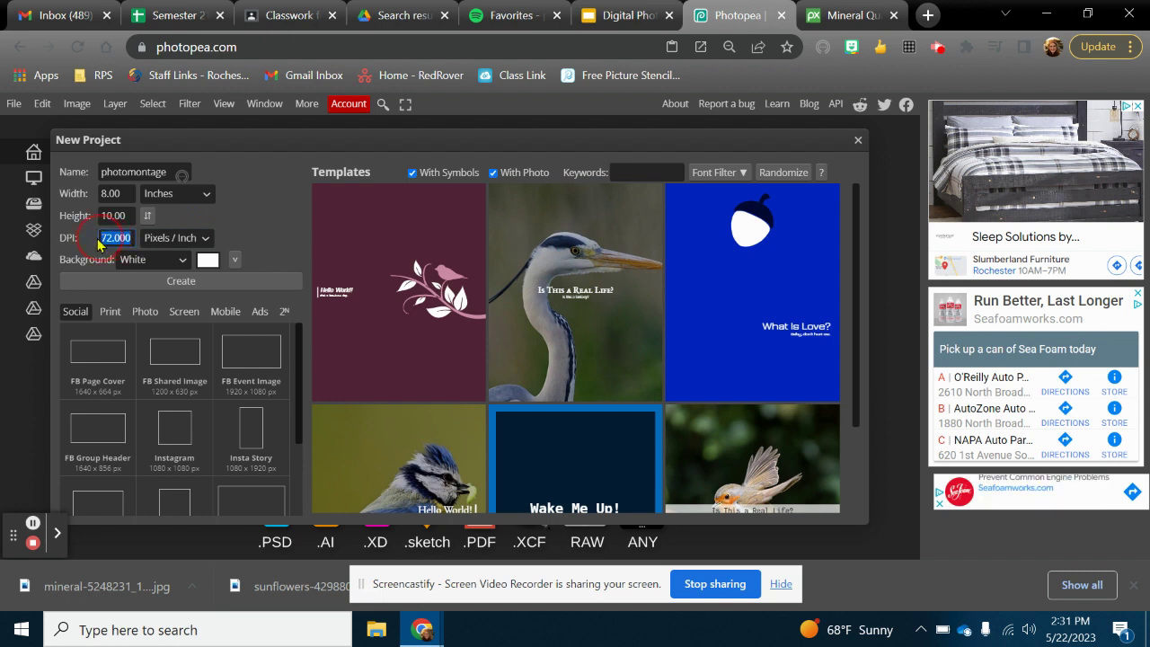
text(300)
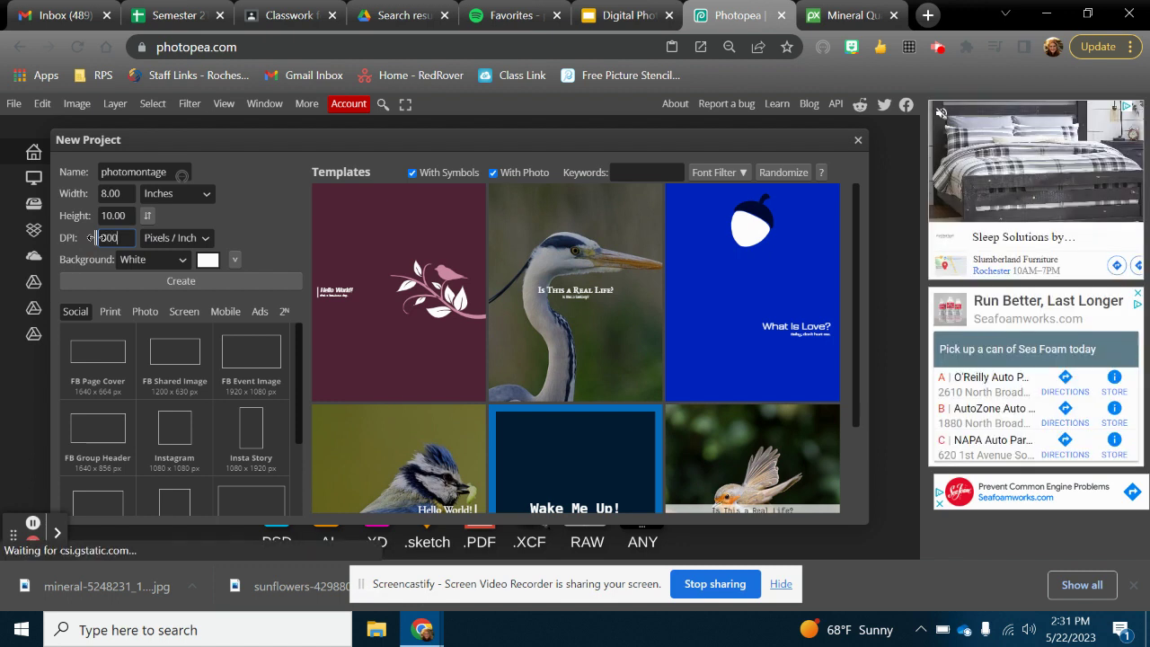
click(232, 221)
Re-enter the canvas size as 8 inches wide and 10 inches high.
double_click(108, 192)
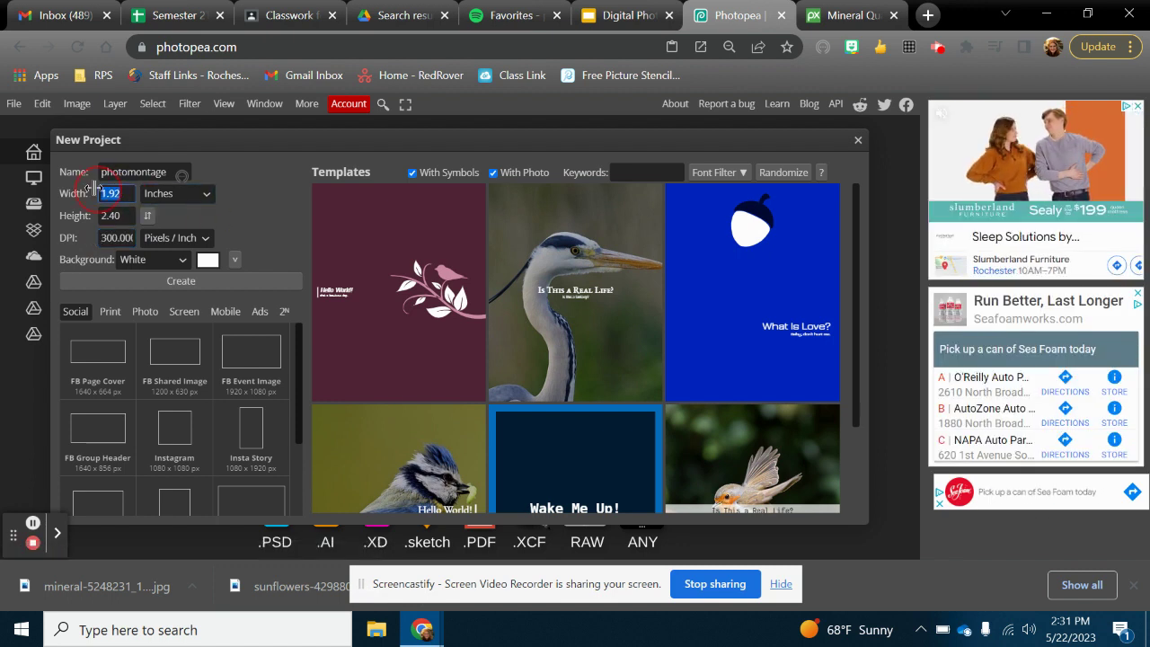
text(8)
click(105, 215)
double_click(105, 216)
text(10)
click(236, 216)
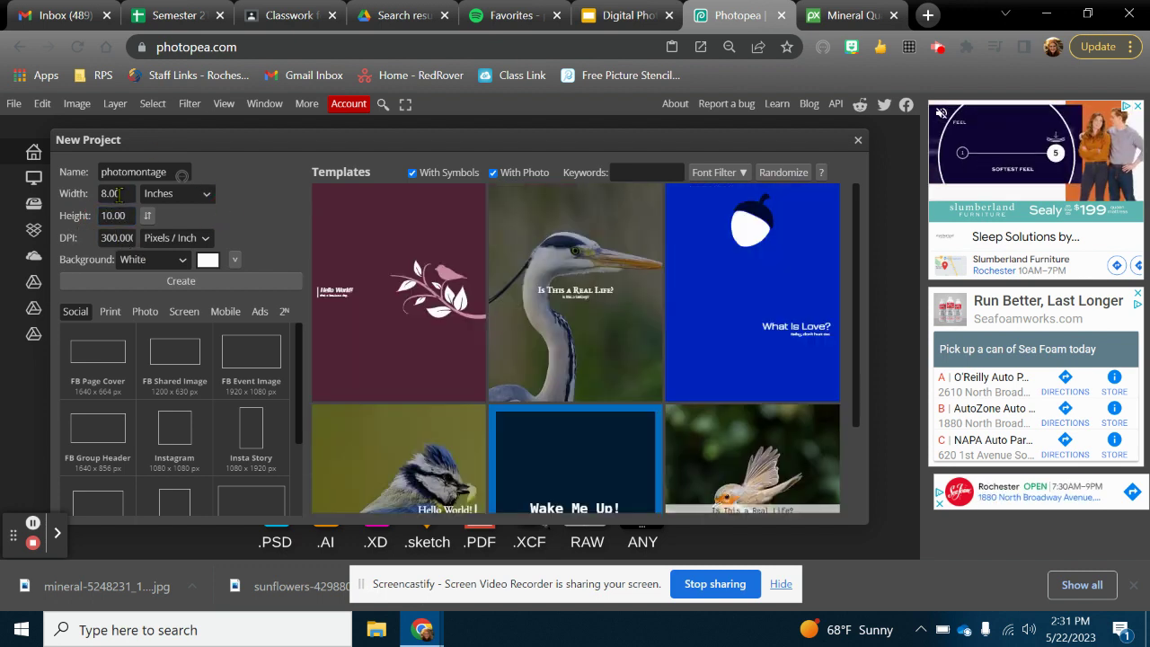
Swap the canvas width and height to landscape orientation and back to portrait.
click(113, 216)
click(114, 195)
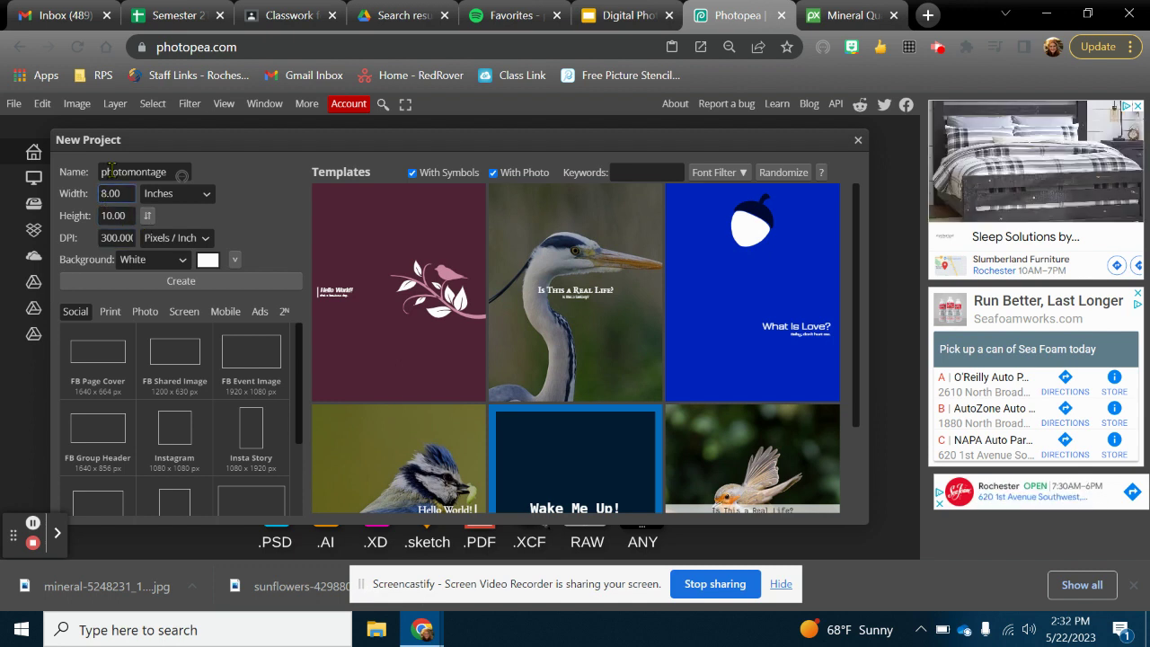
click(148, 217)
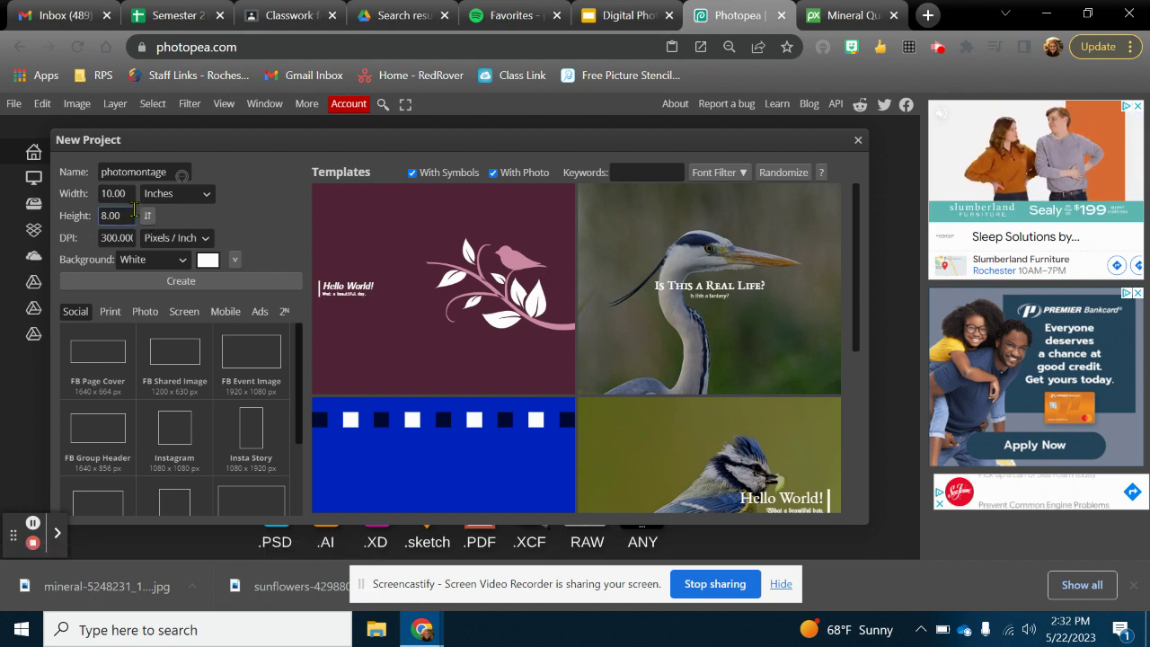
click(133, 212)
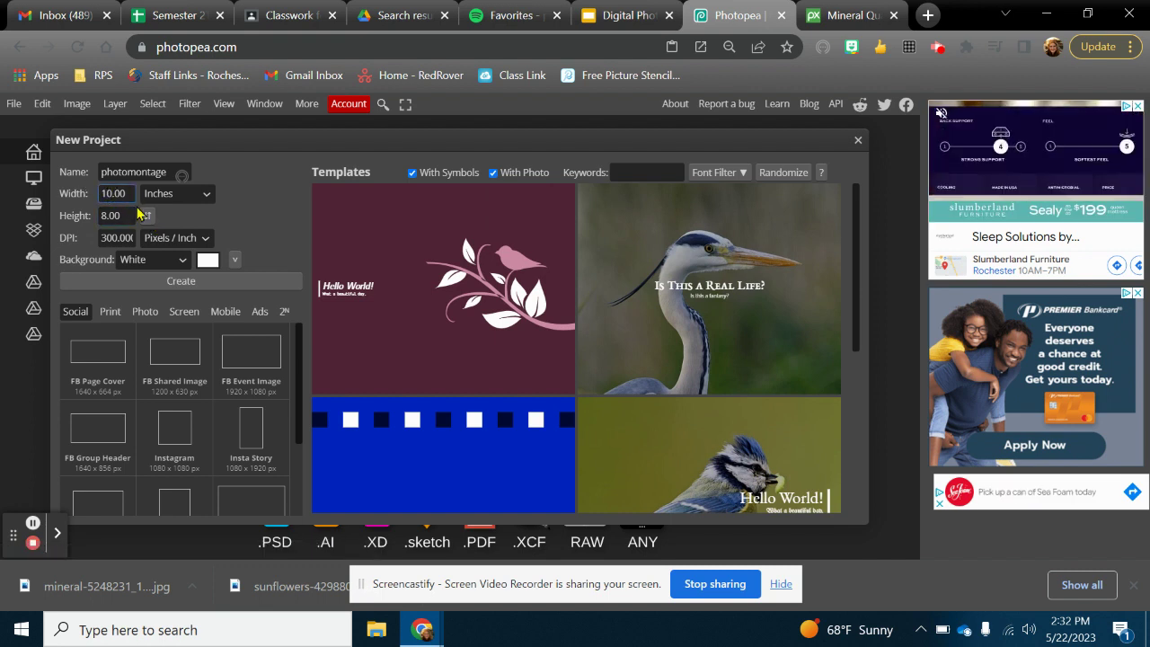
click(147, 219)
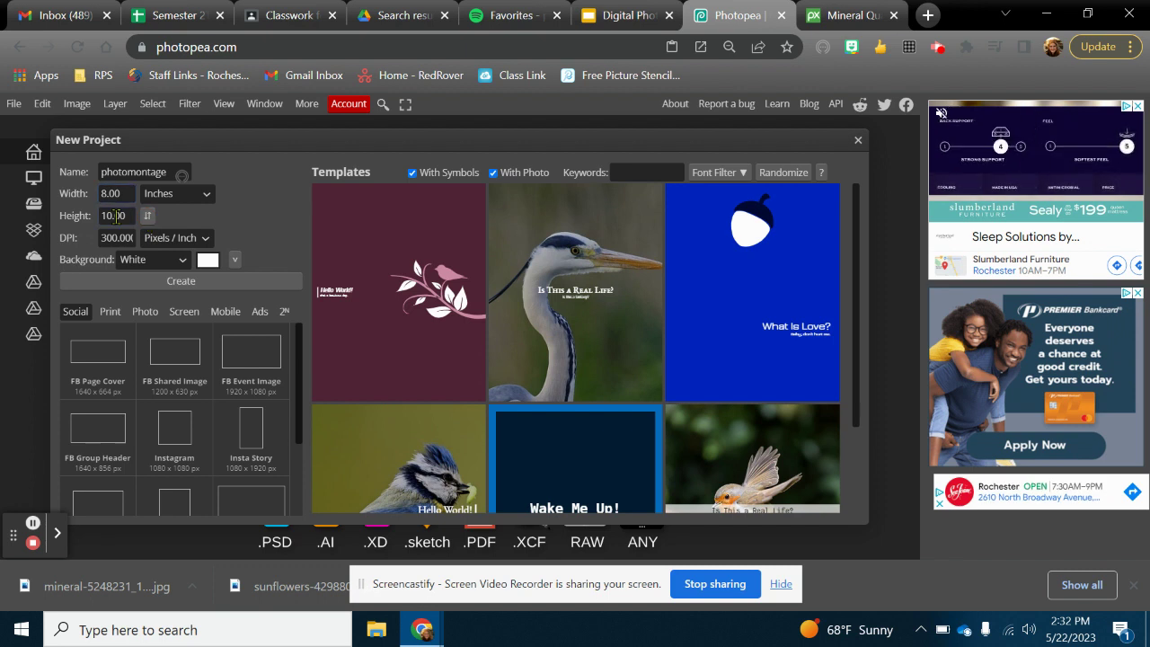
Create the photomontage project and close the browser's downloads bar.
click(183, 284)
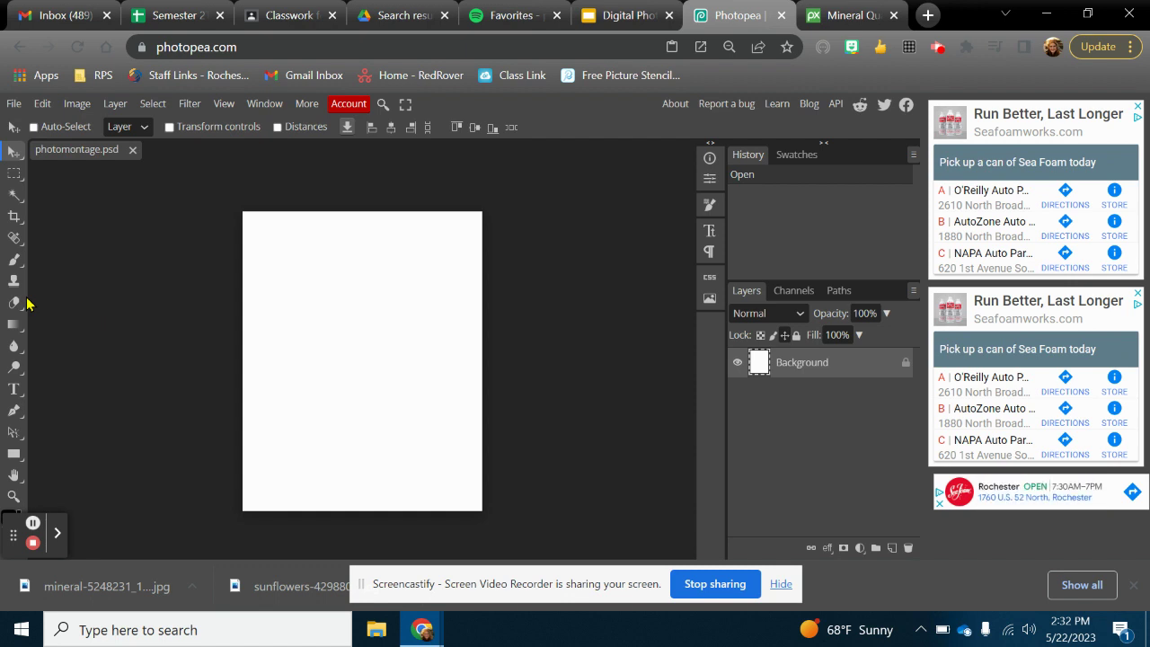
click(1134, 584)
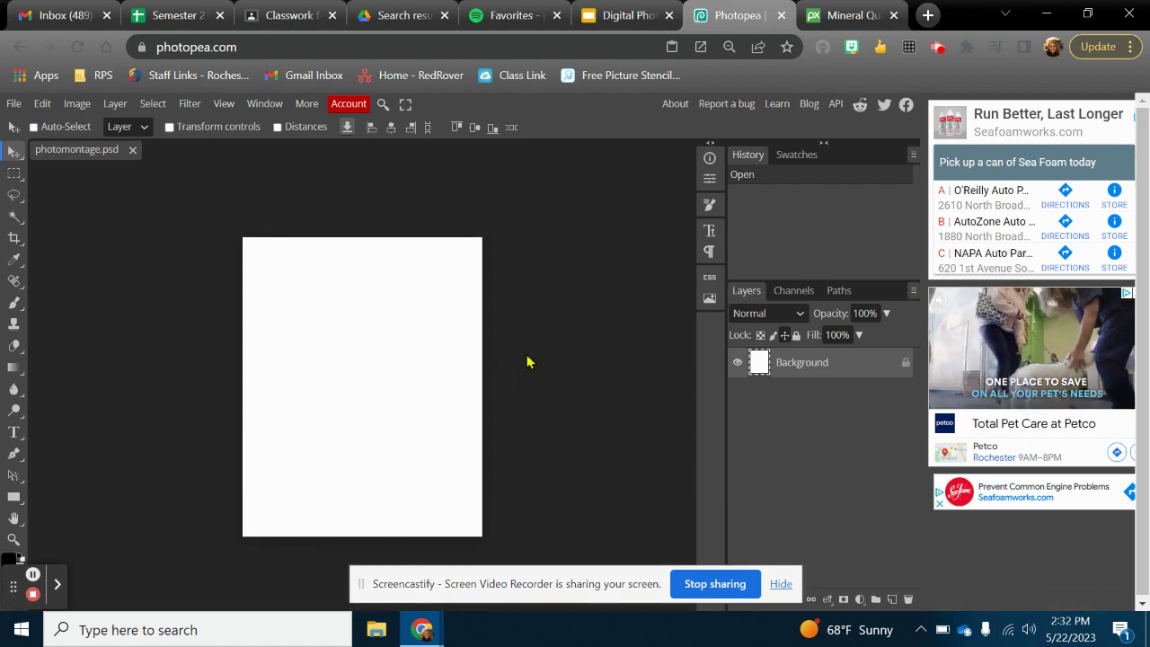
Review the project requirements slide in the Digital Photo Montage presentation and return to Photopea.
click(616, 11)
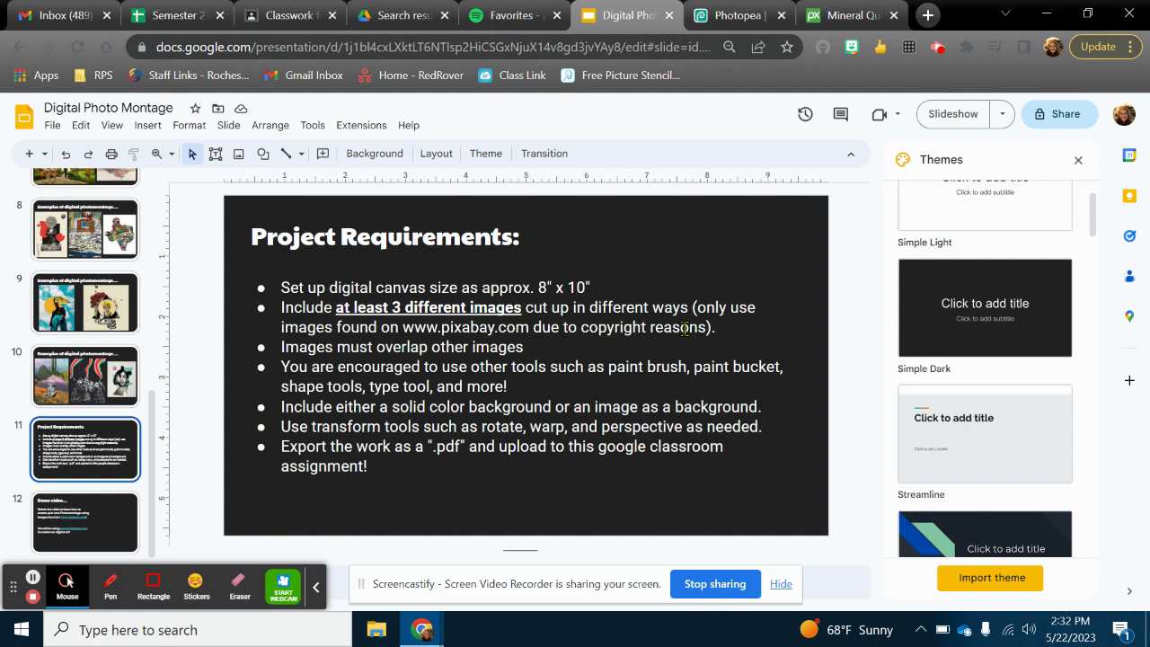
click(735, 12)
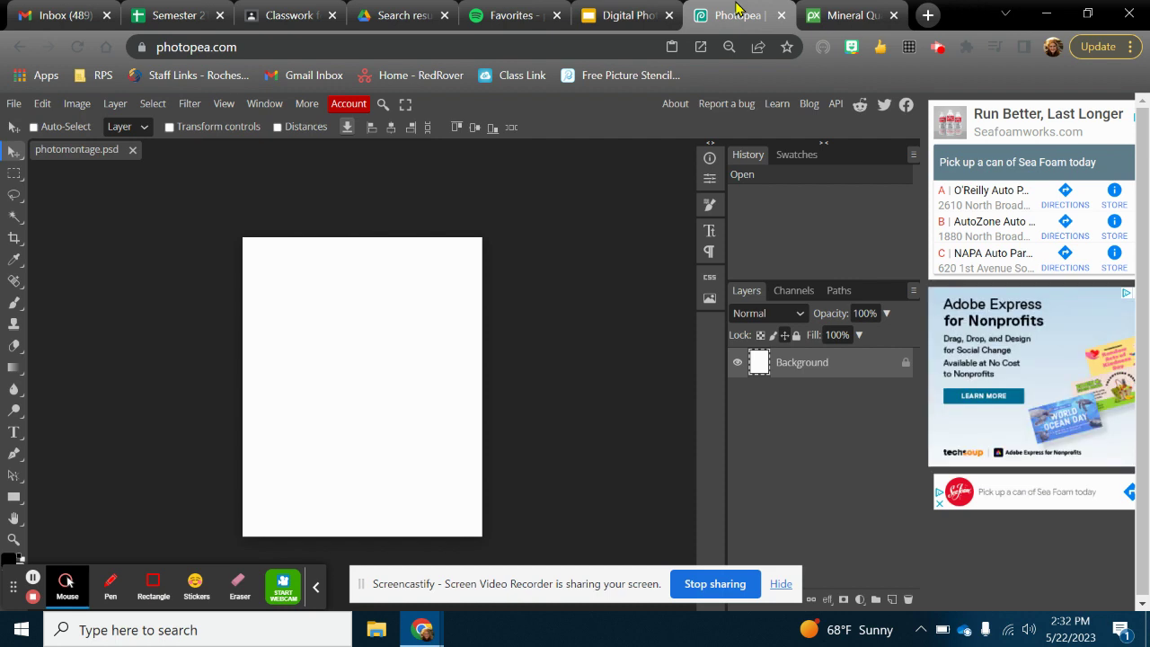
mouse_move(653, 9)
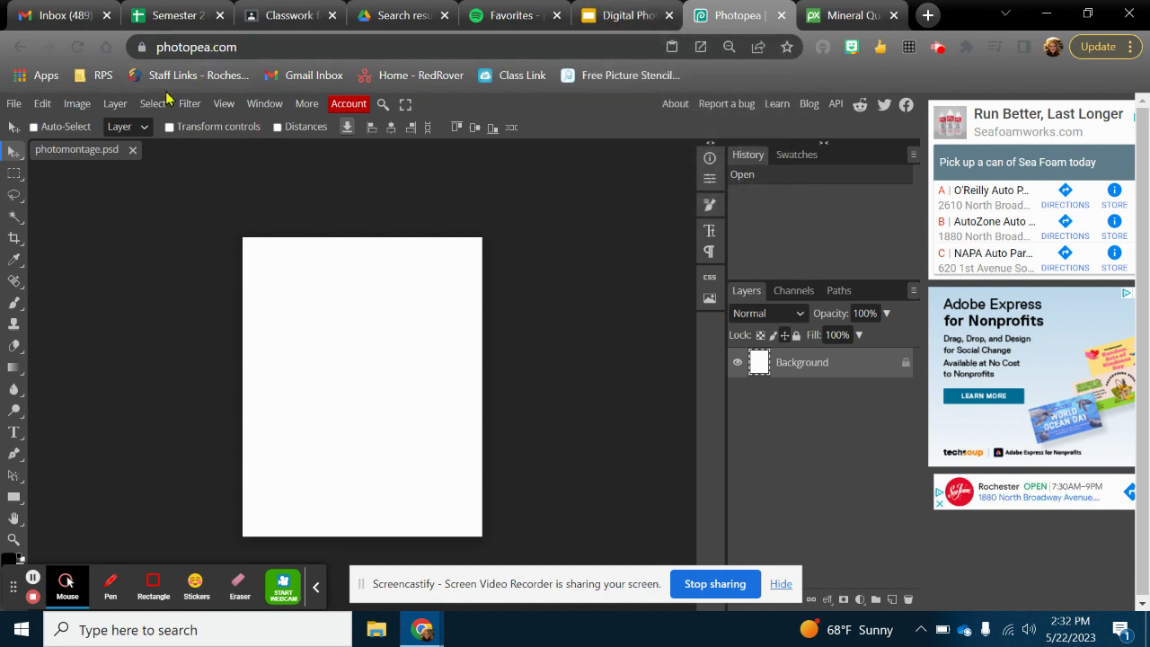
Place sunflowers-4298808_1920.jpg from the Downloads folder into the photomontage project as a smart object.
click(14, 105)
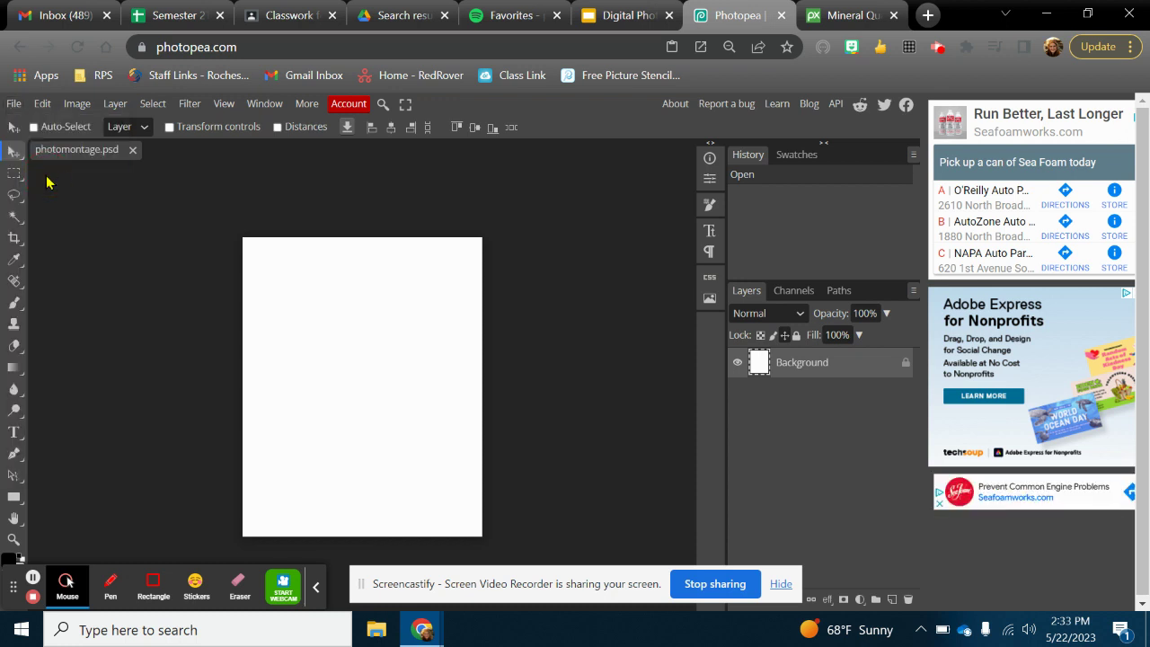
click(49, 176)
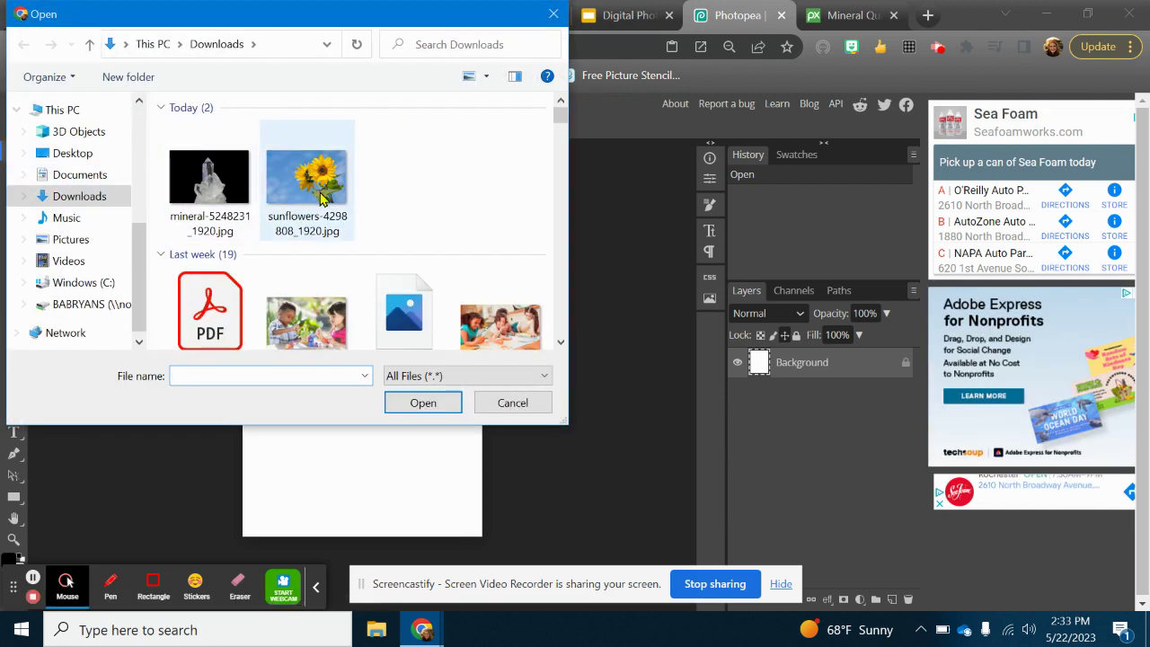
click(310, 200)
double_click(308, 200)
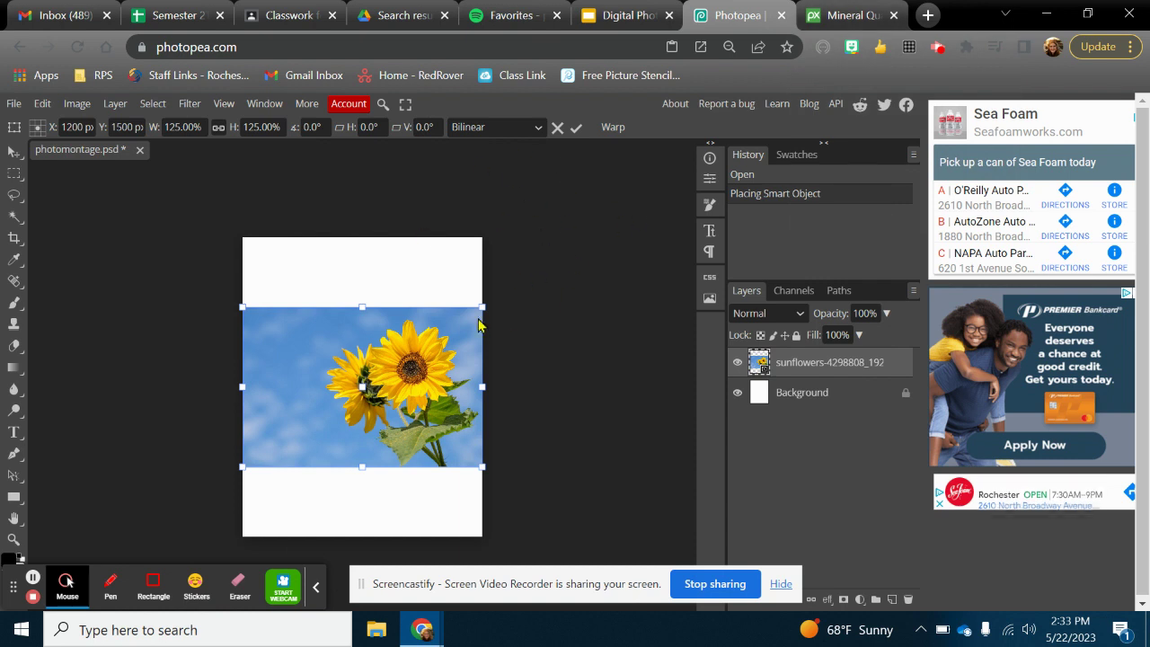
Switch to Pixabay, look over the quartz crystal photo page and go to the site's home page.
click(867, 14)
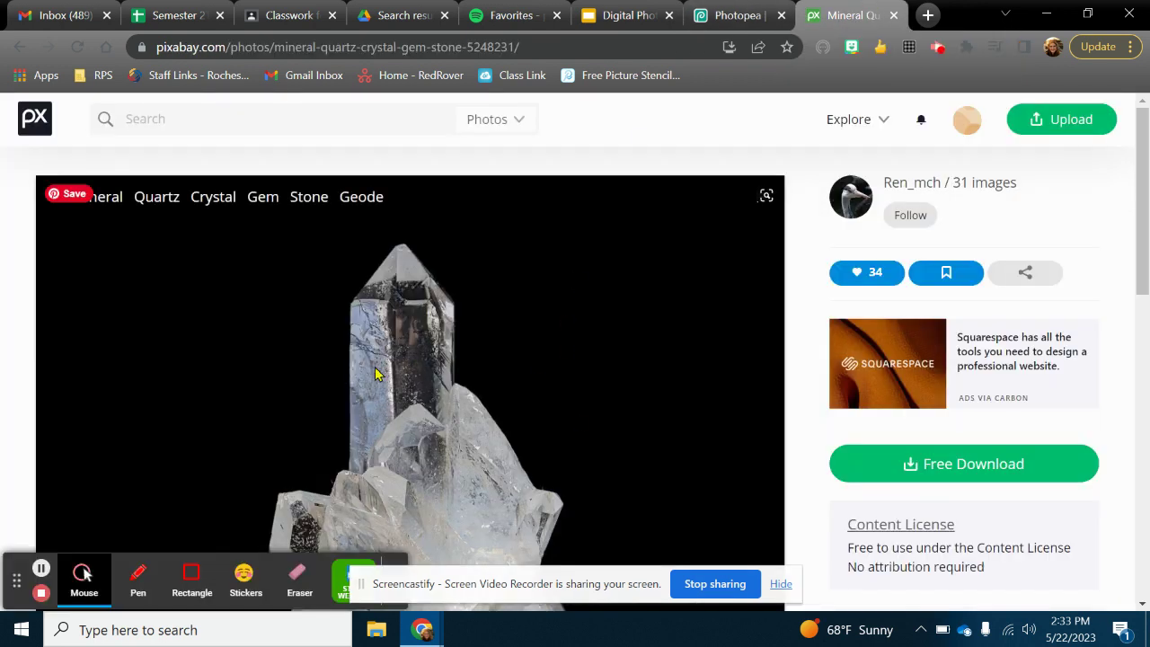
scroll(487, 352, down, 1)
scroll(422, 288, up, 1)
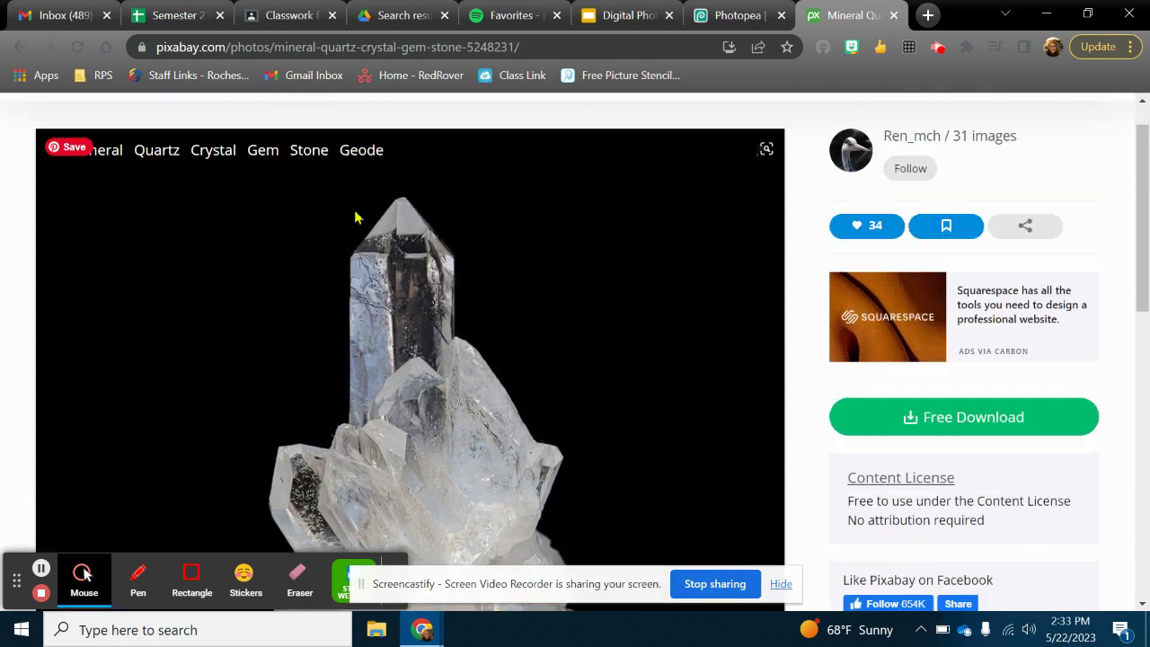
click(38, 114)
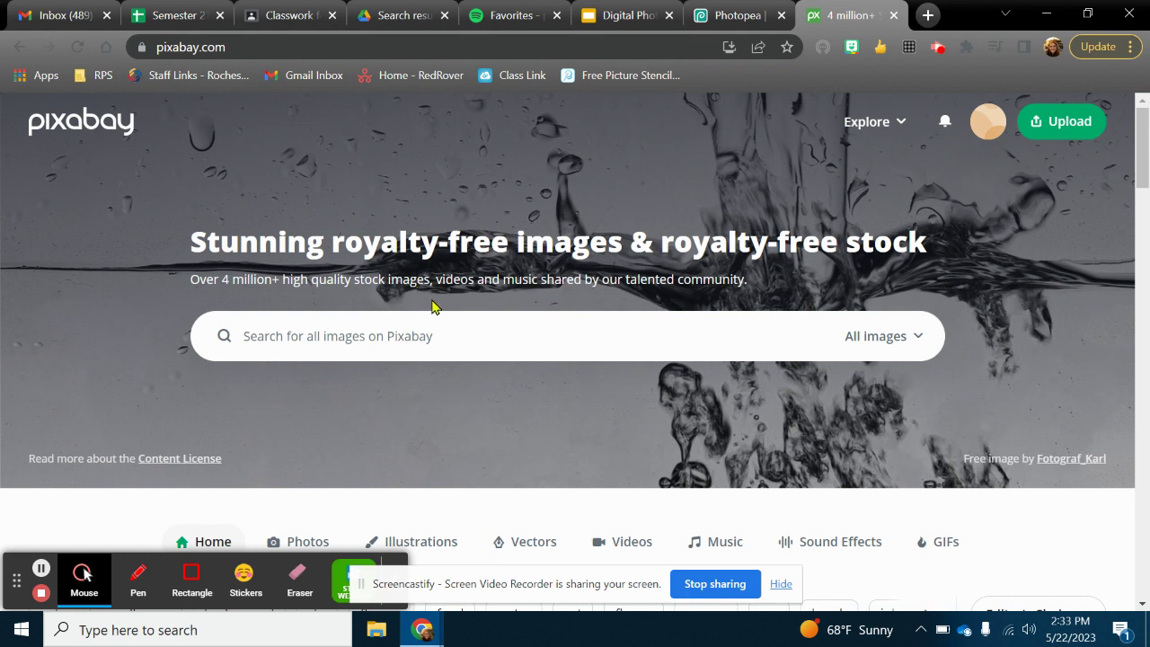
Search Pixabay for strawberry images and browse the results.
click(353, 332)
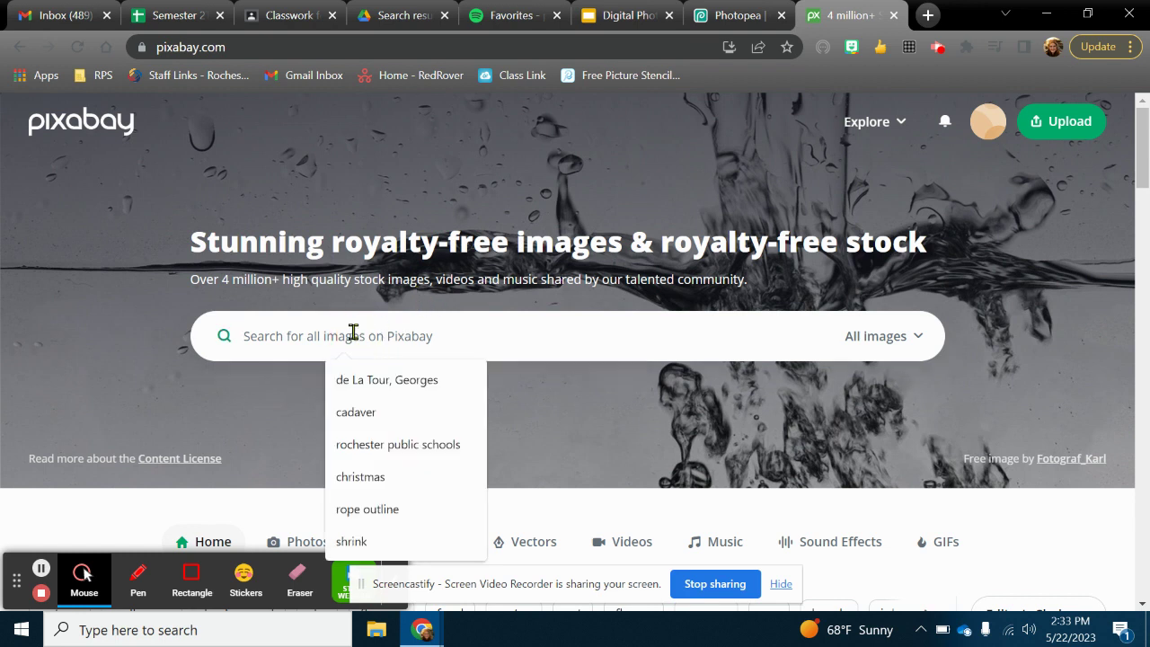
text(strawberry)
key(Return)
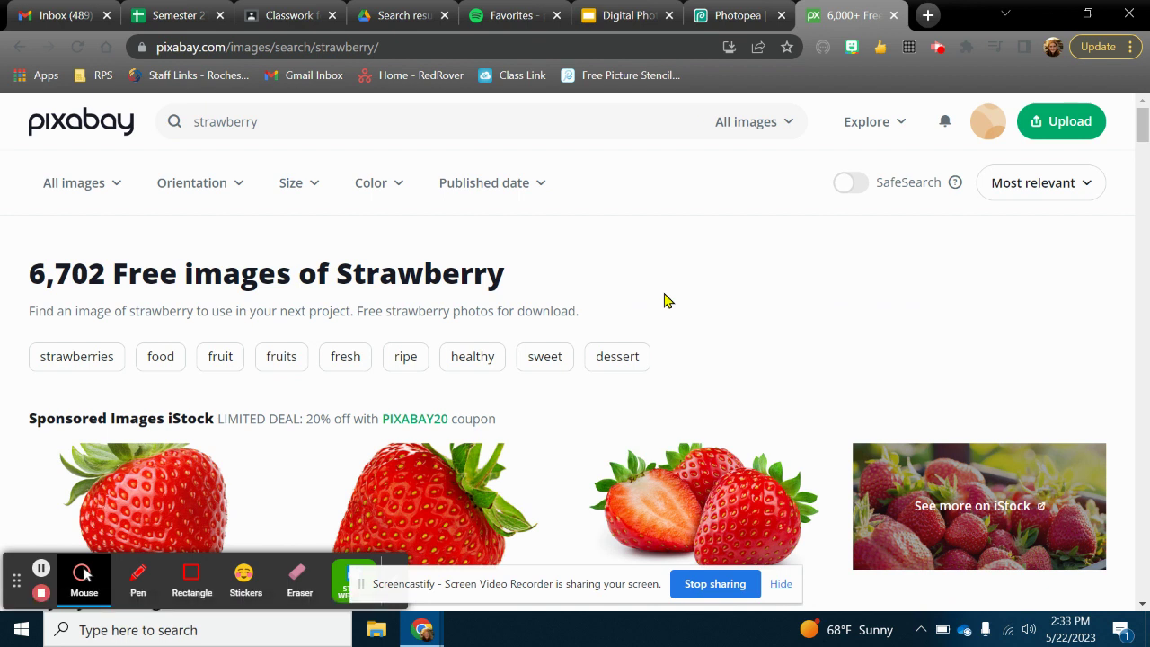
scroll(521, 313, down, 4)
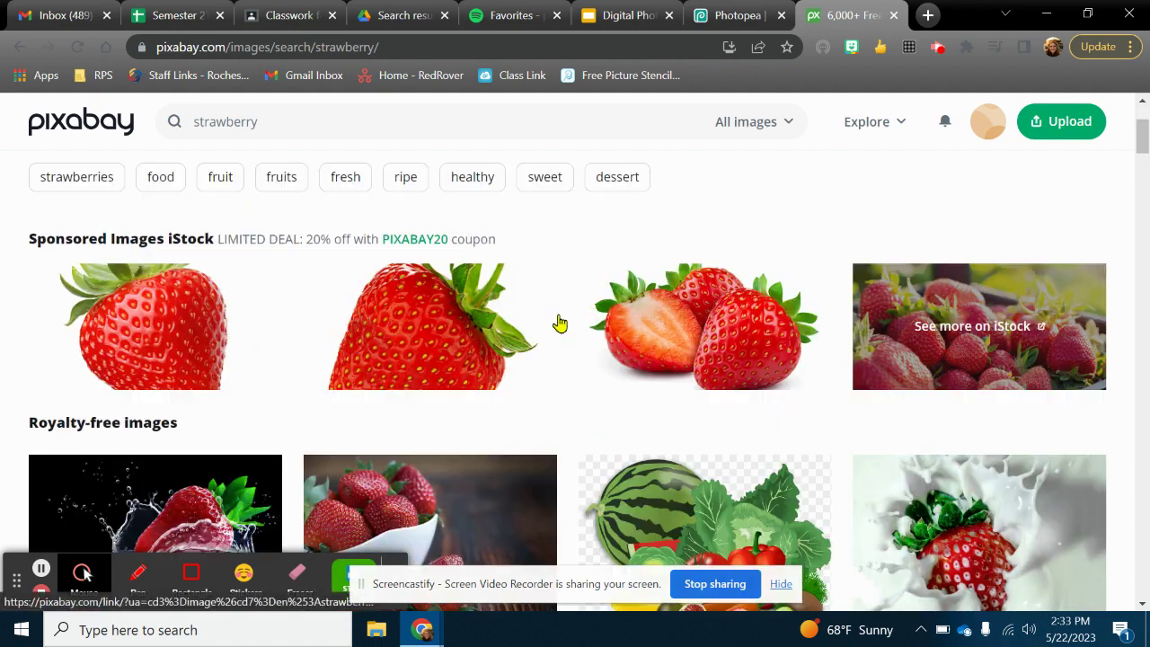
scroll(737, 333, down, 2)
scroll(1005, 328, down, 1)
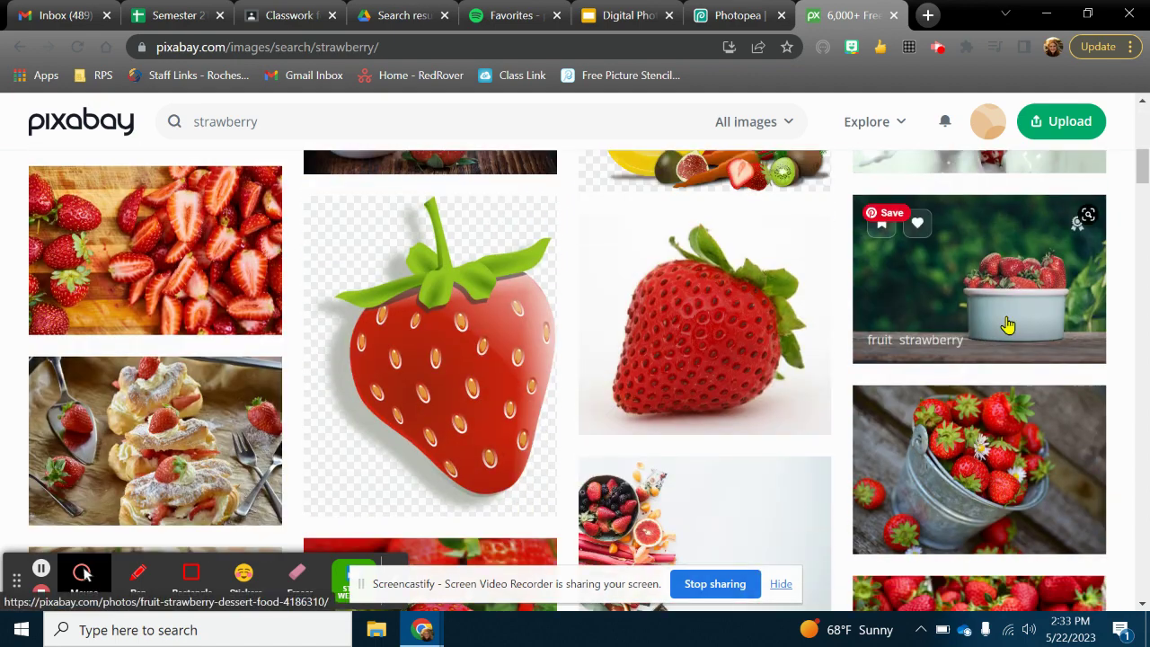
scroll(1008, 326, up, 7)
Search Pixabay for landscapes and browse the royalty-free results.
double_click(270, 121)
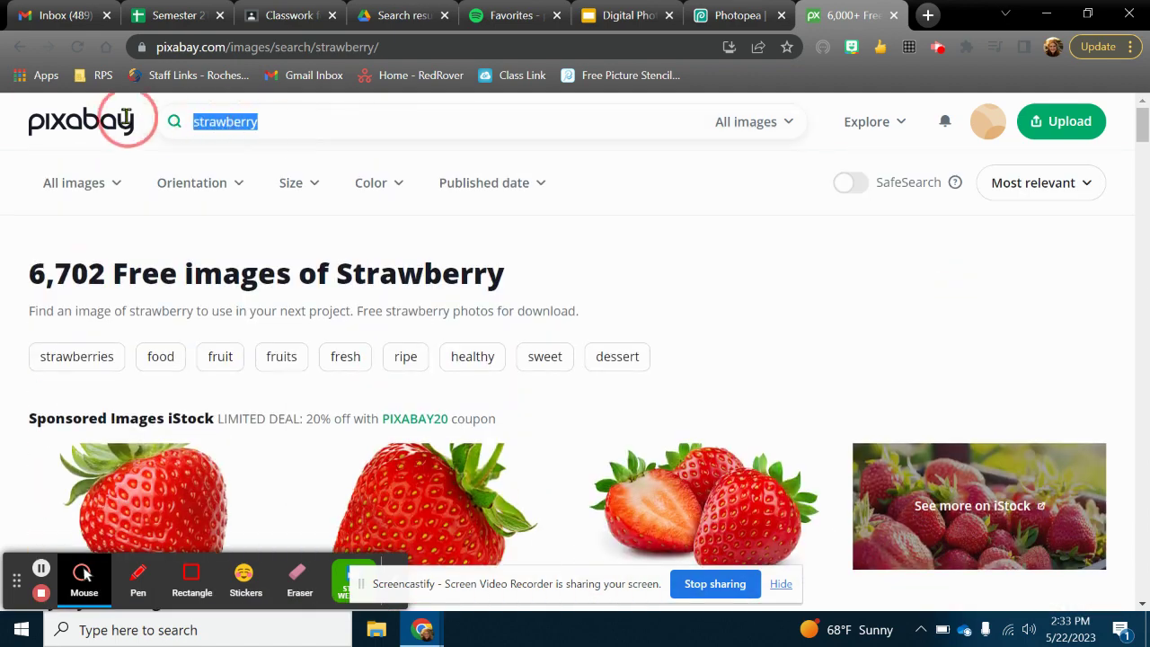
key(BackSpace)
text(landscaoes)
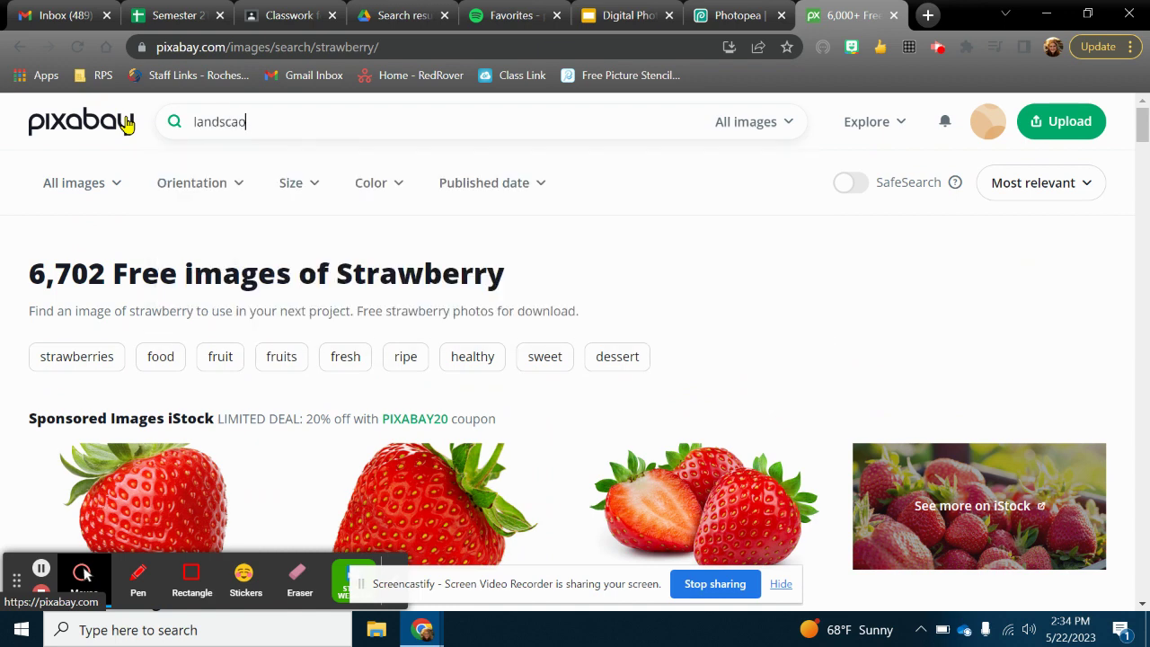
key(BackSpace)
text(pes)
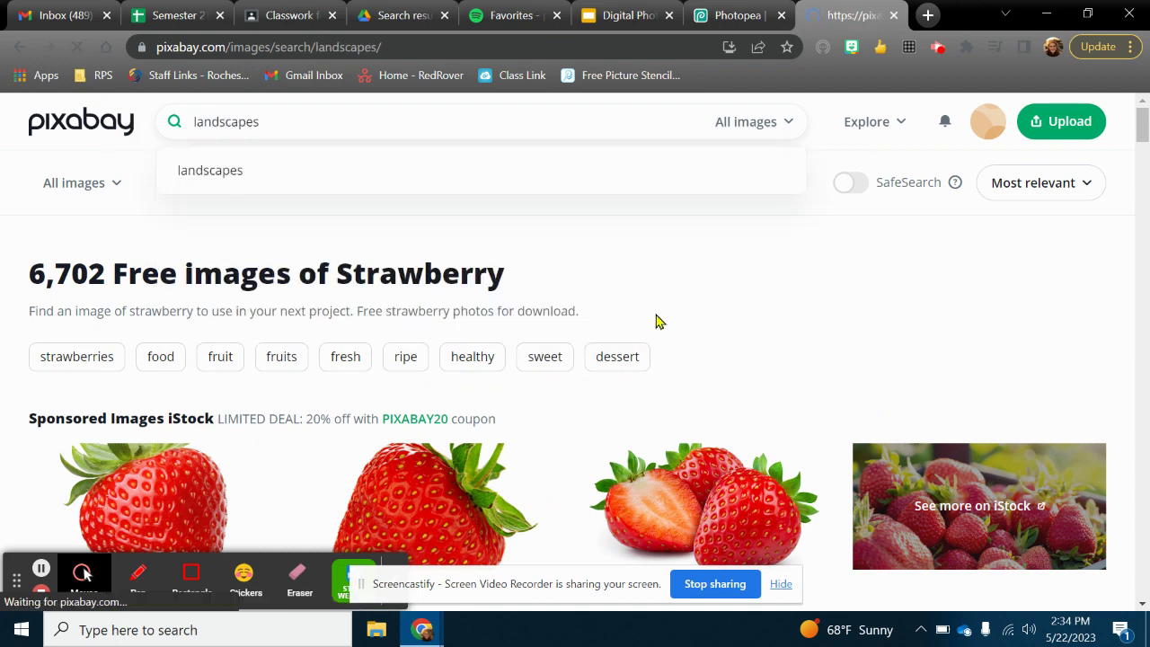
scroll(575, 309, down, 3)
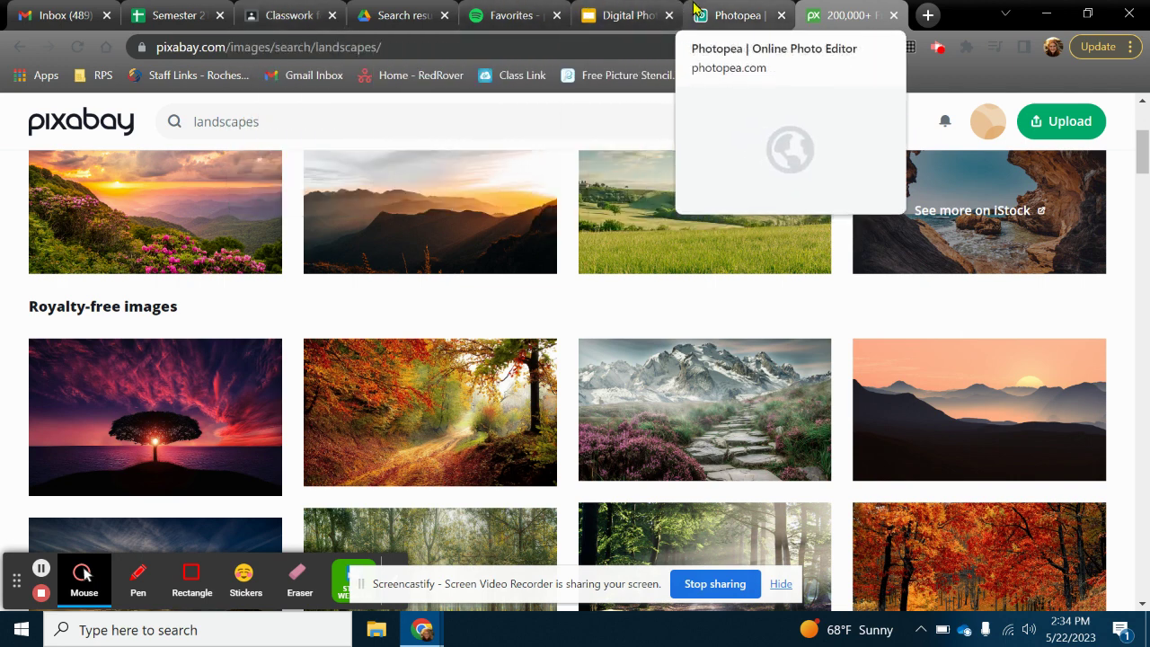
Check the photomontage in Photopea, return to Pixabay and search for galaxy images.
click(727, 16)
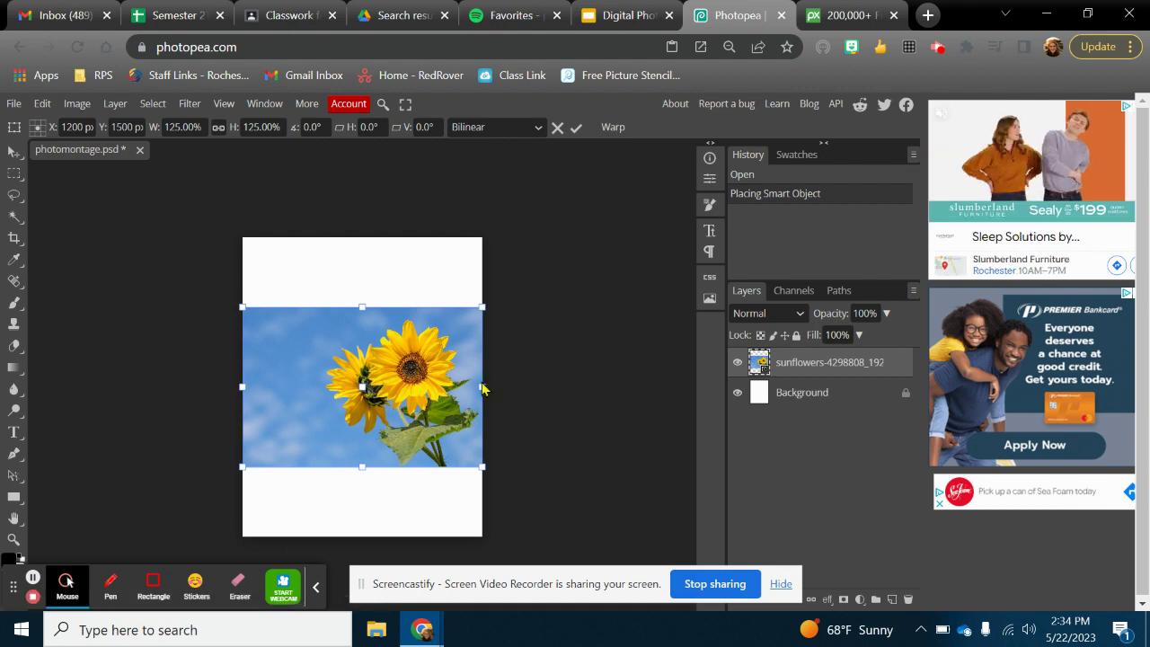
click(853, 12)
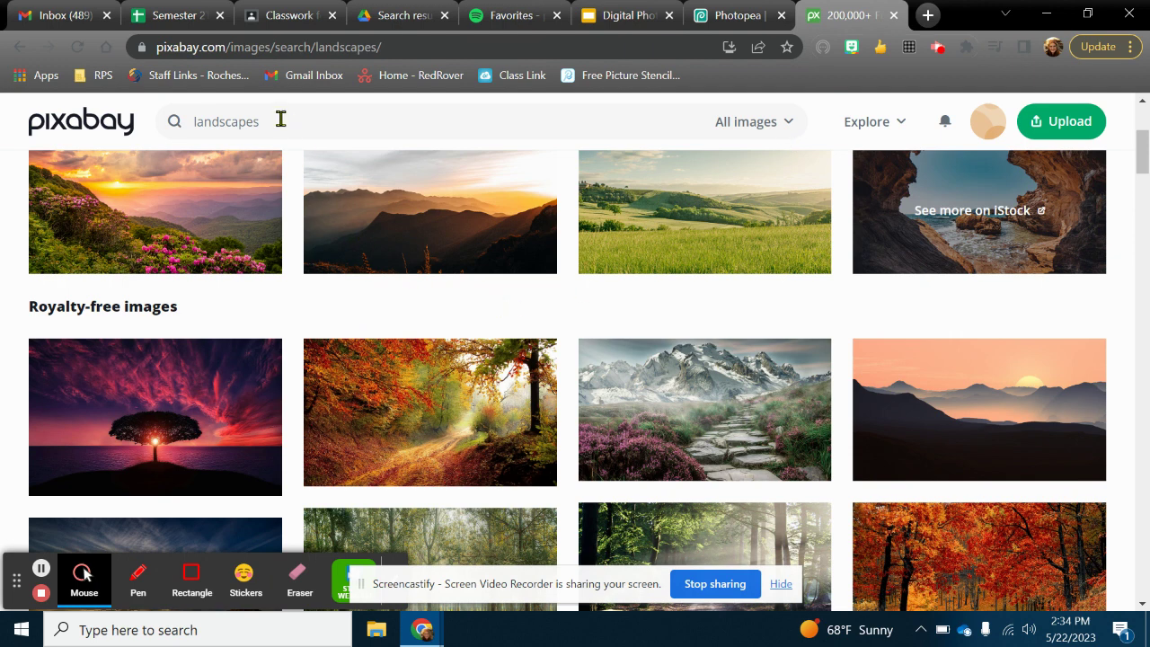
drag(280, 120, 196, 119)
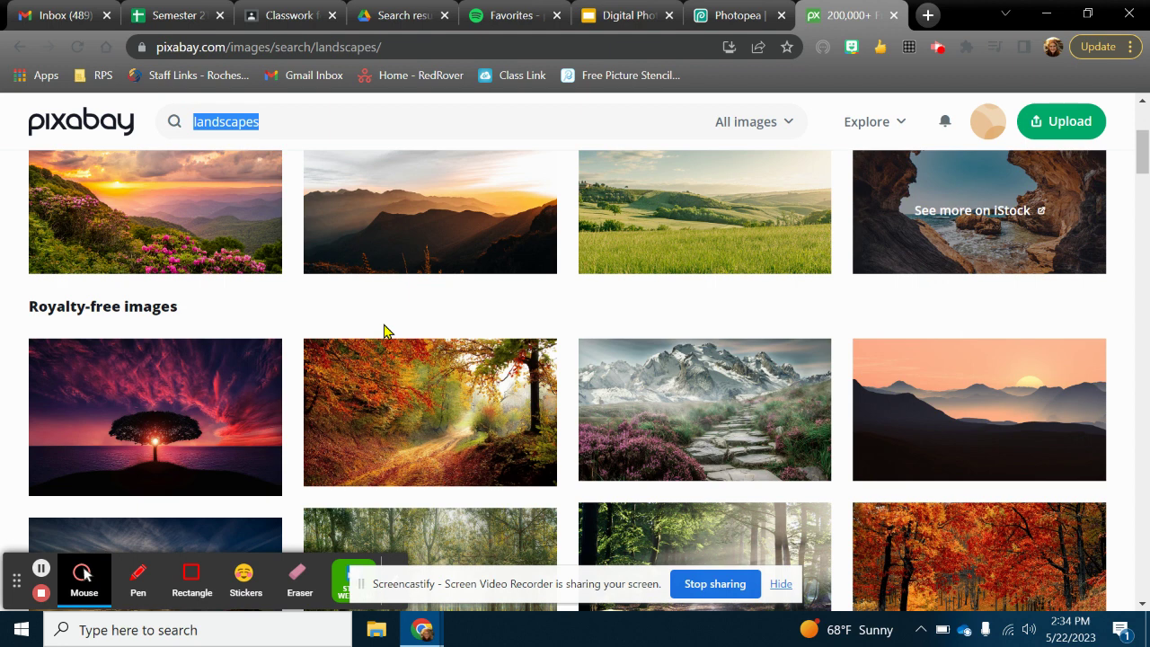
text(galaz)
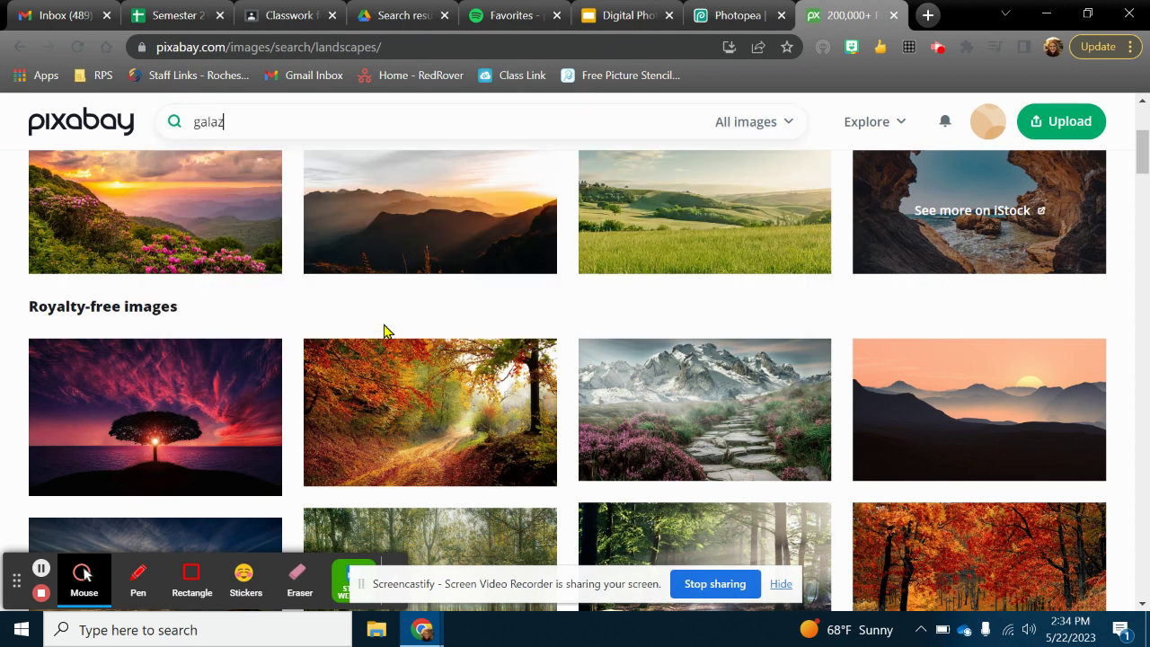
key(BackSpace)
text(xy)
key(Return)
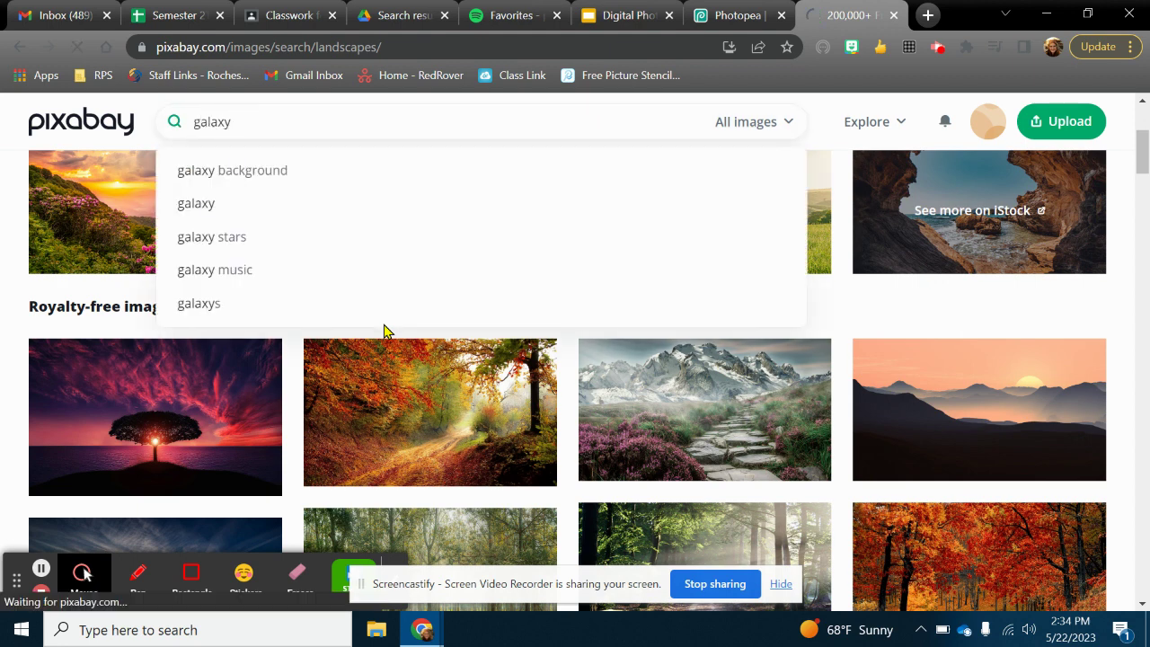
Browse the galaxy results and open the vertical blue and green space art illustration.
scroll(745, 343, down, 5)
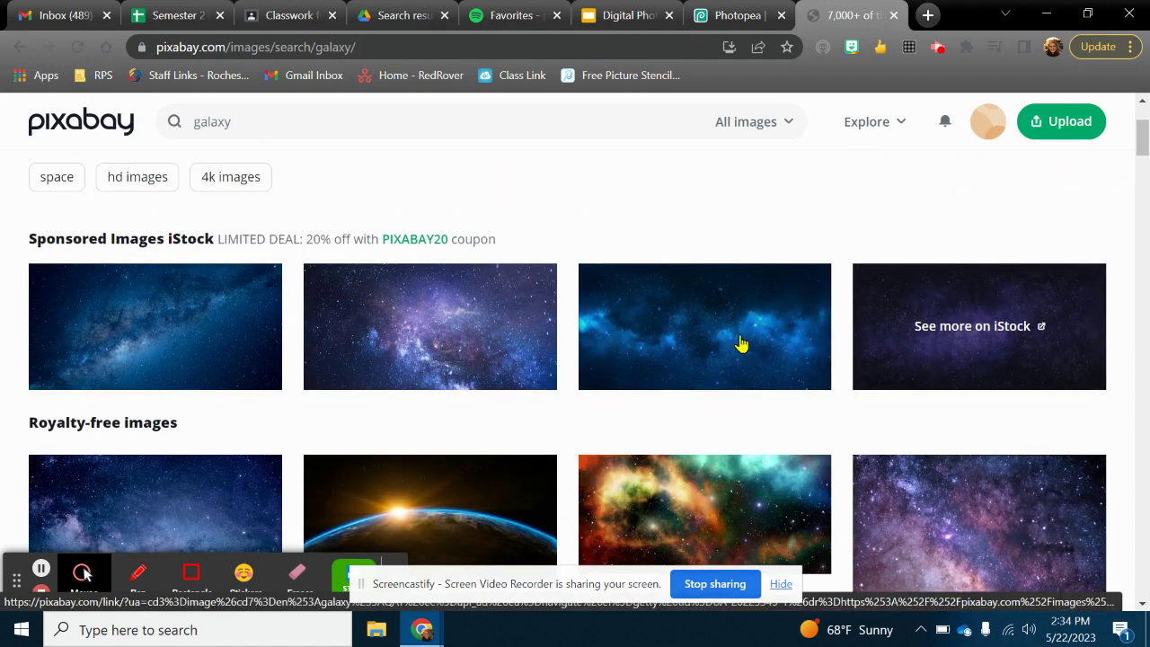
scroll(730, 337, up, 5)
scroll(757, 341, down, 2)
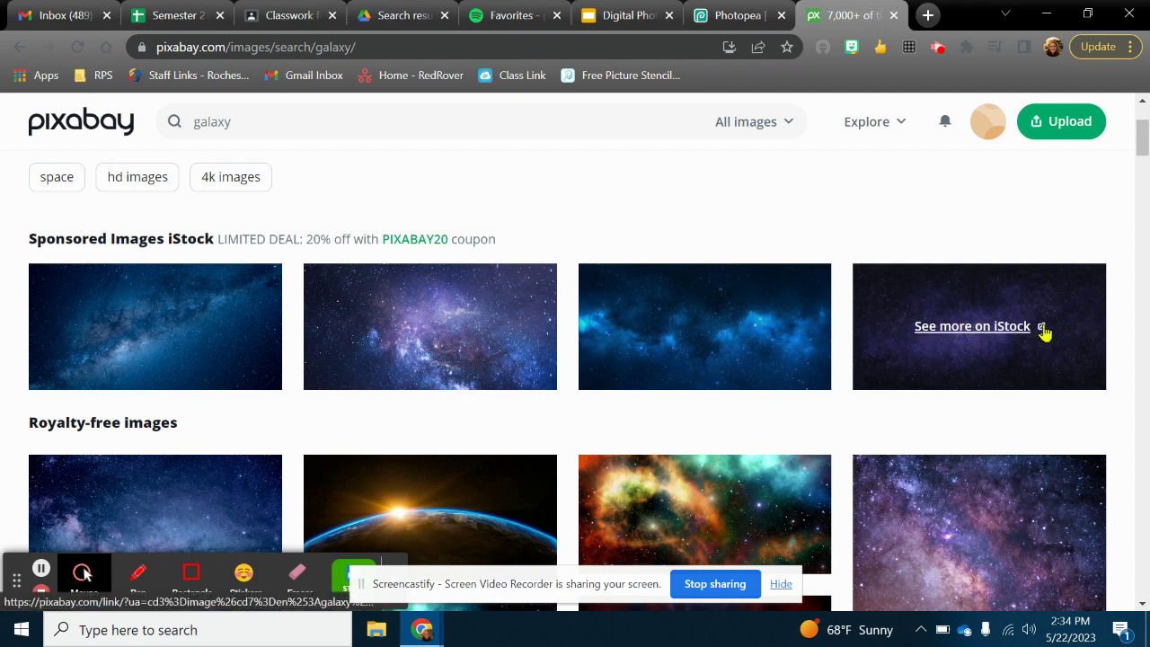
scroll(1083, 330, down, 2)
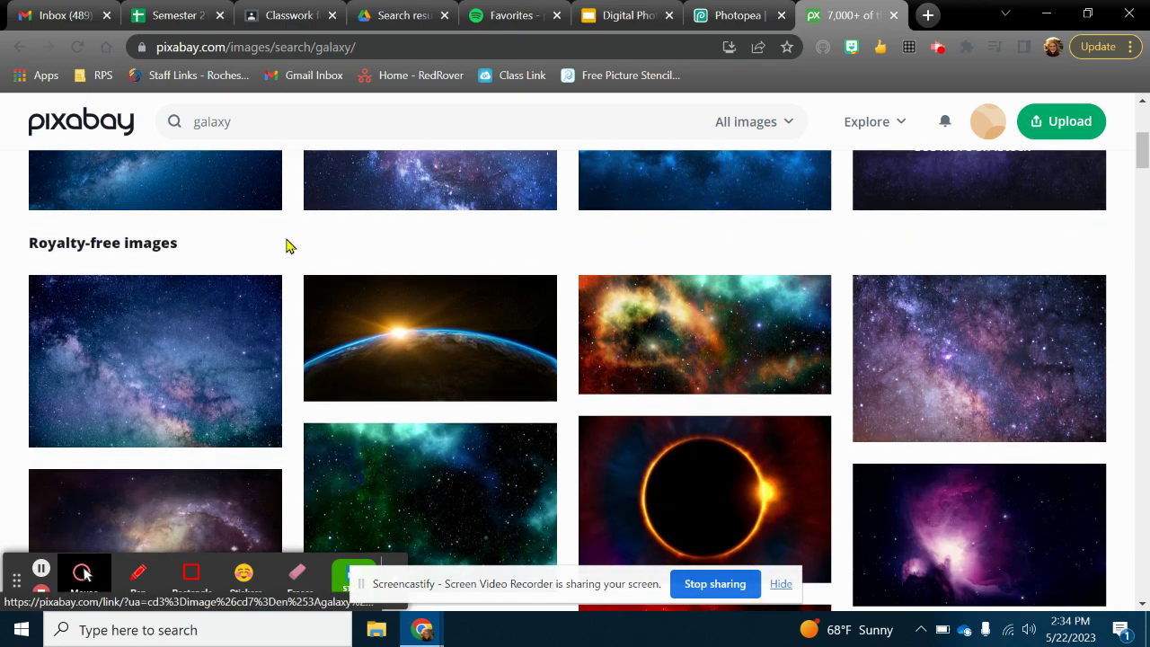
scroll(770, 292, down, 4)
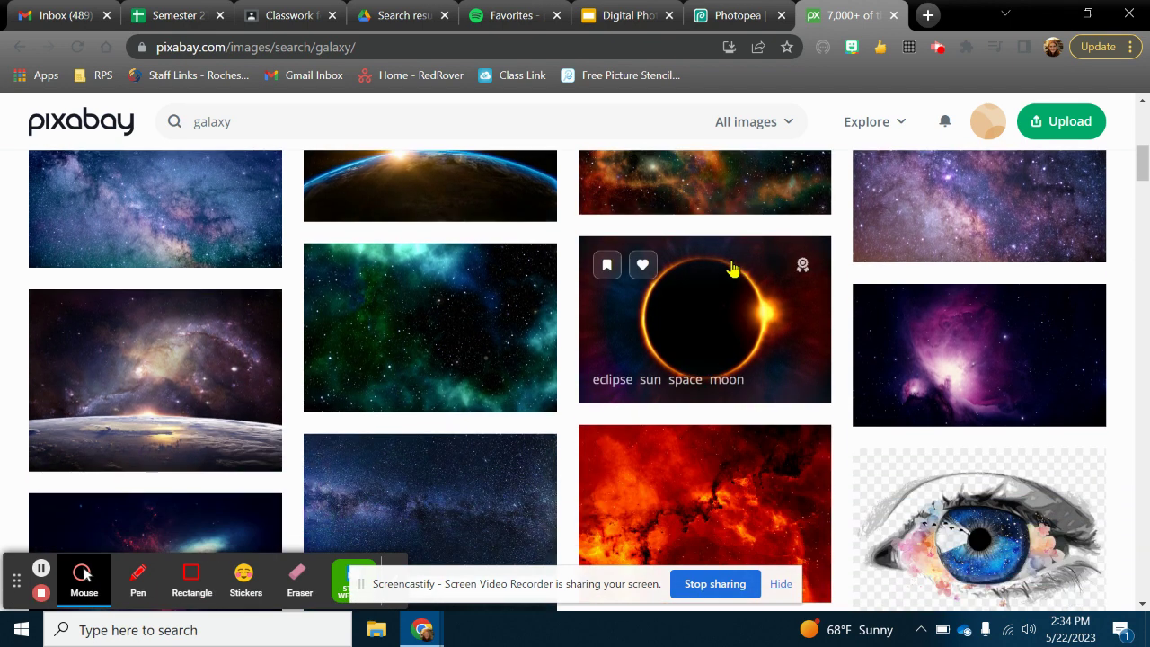
scroll(636, 264, down, 3)
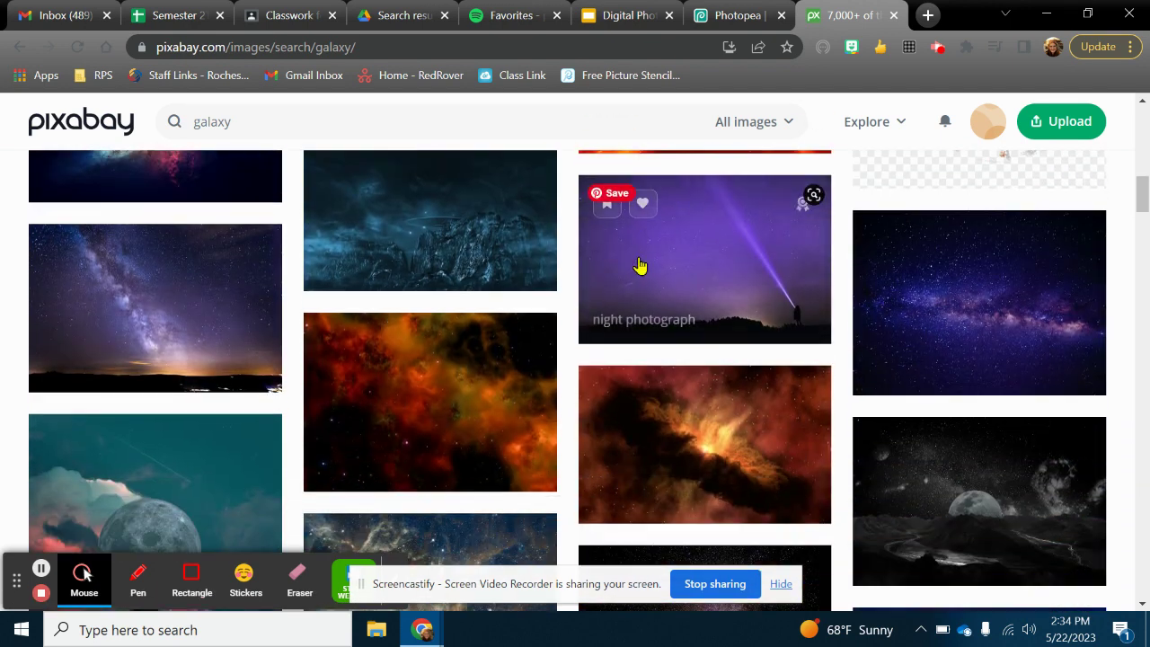
scroll(825, 299, down, 15)
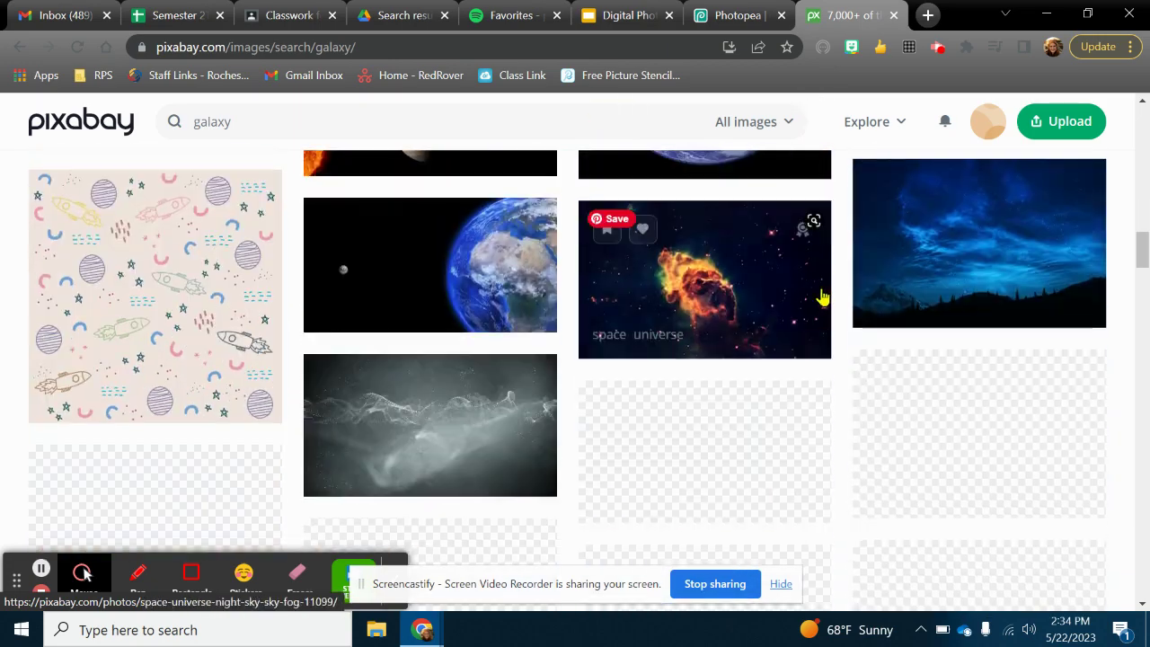
scroll(821, 297, down, 15)
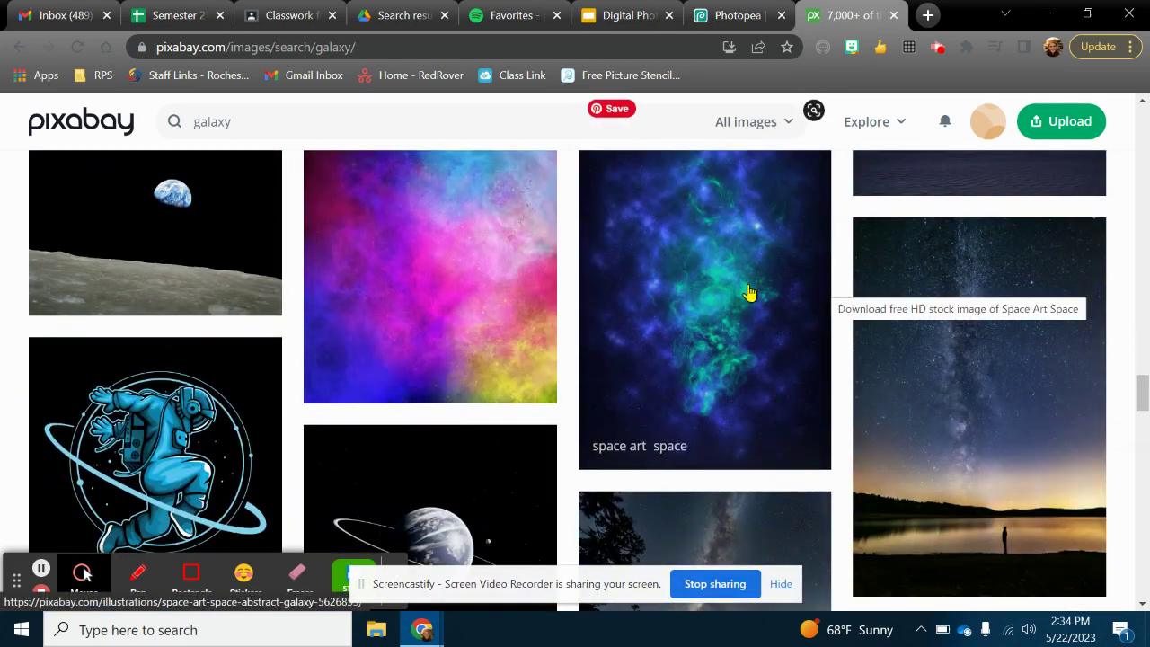
click(719, 293)
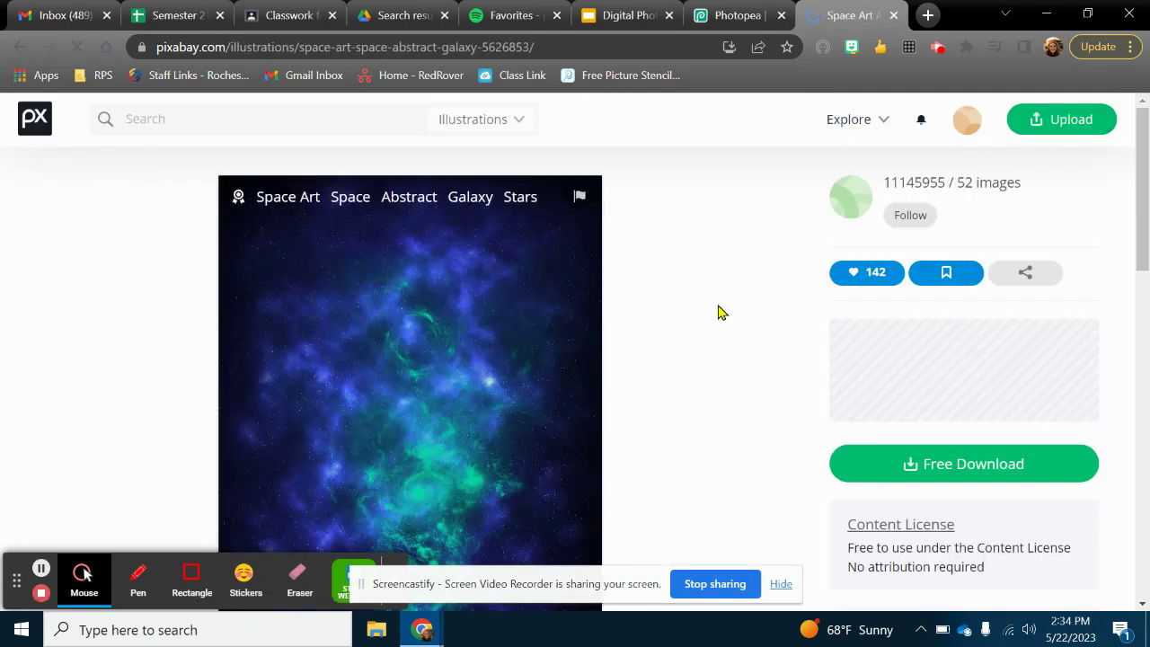
Download the space art illustration as a 1280×1920 JPG and collapse the recording toolbar.
scroll(723, 281, down, 2)
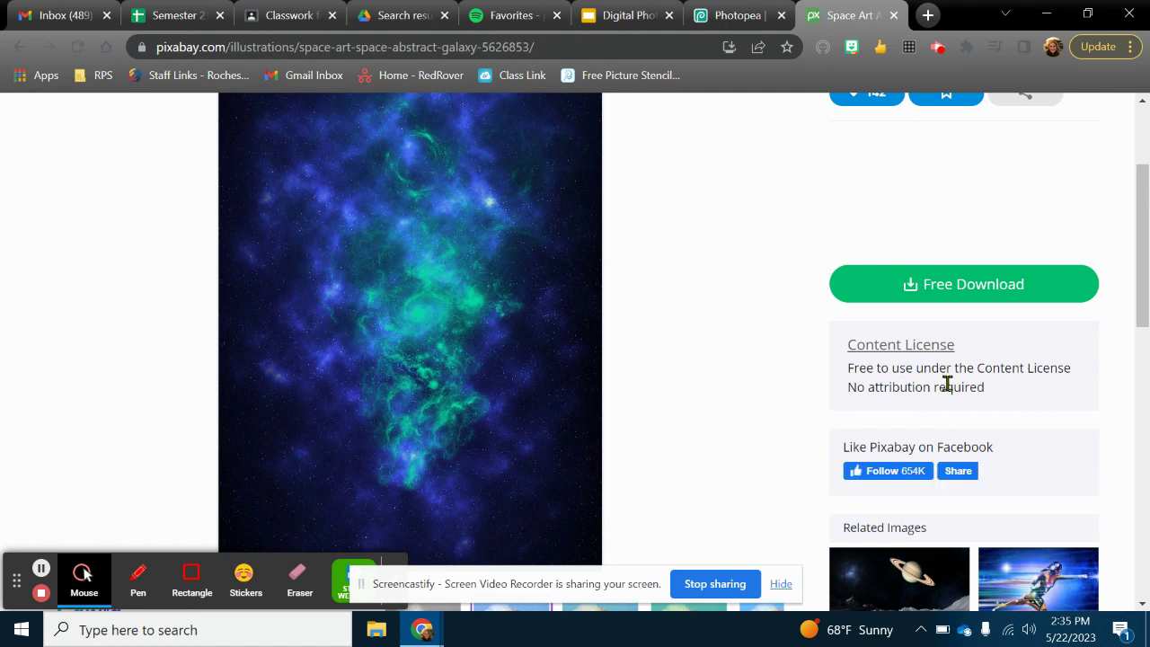
scroll(948, 385, up, 1)
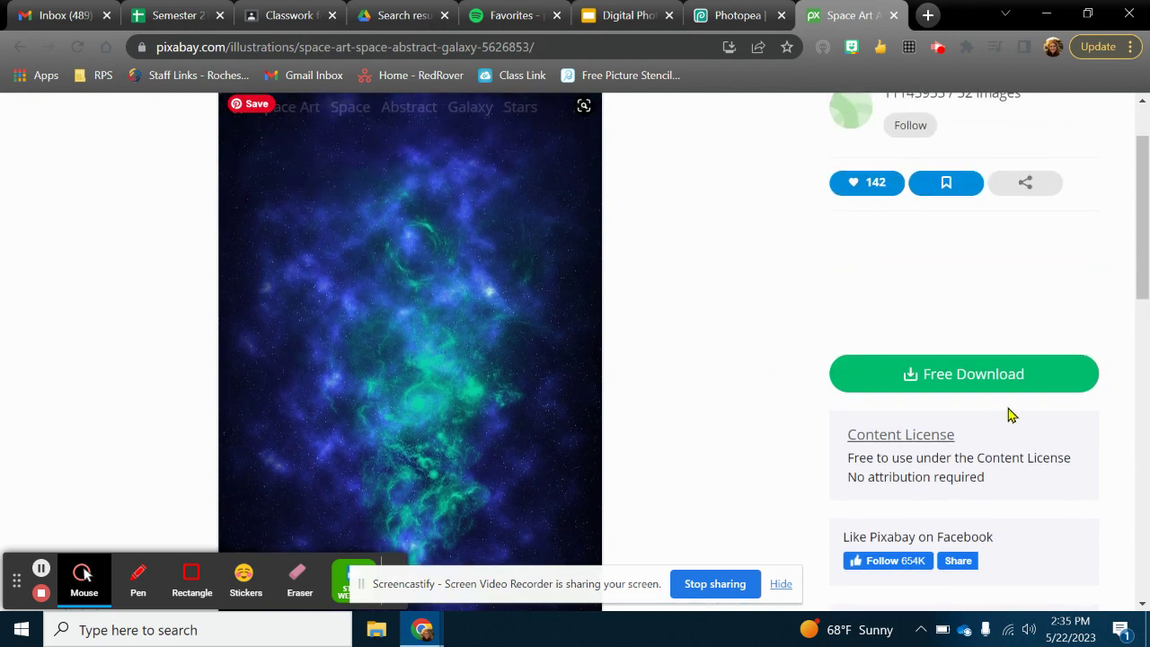
click(959, 383)
scroll(959, 383, down, 1)
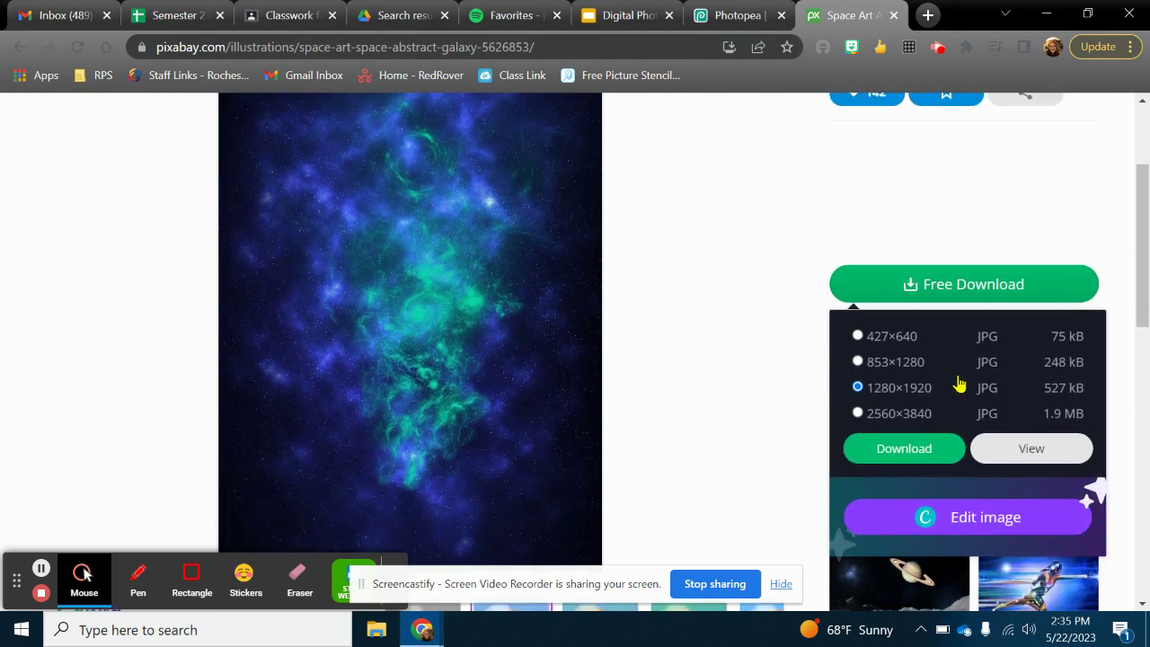
click(902, 449)
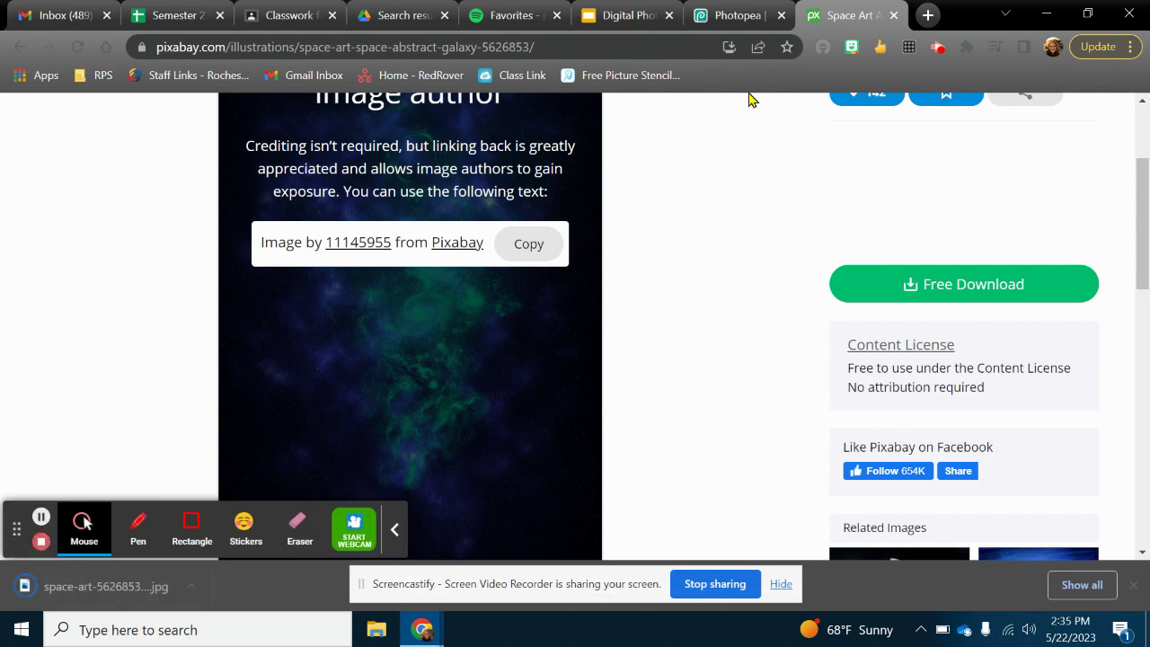
click(393, 529)
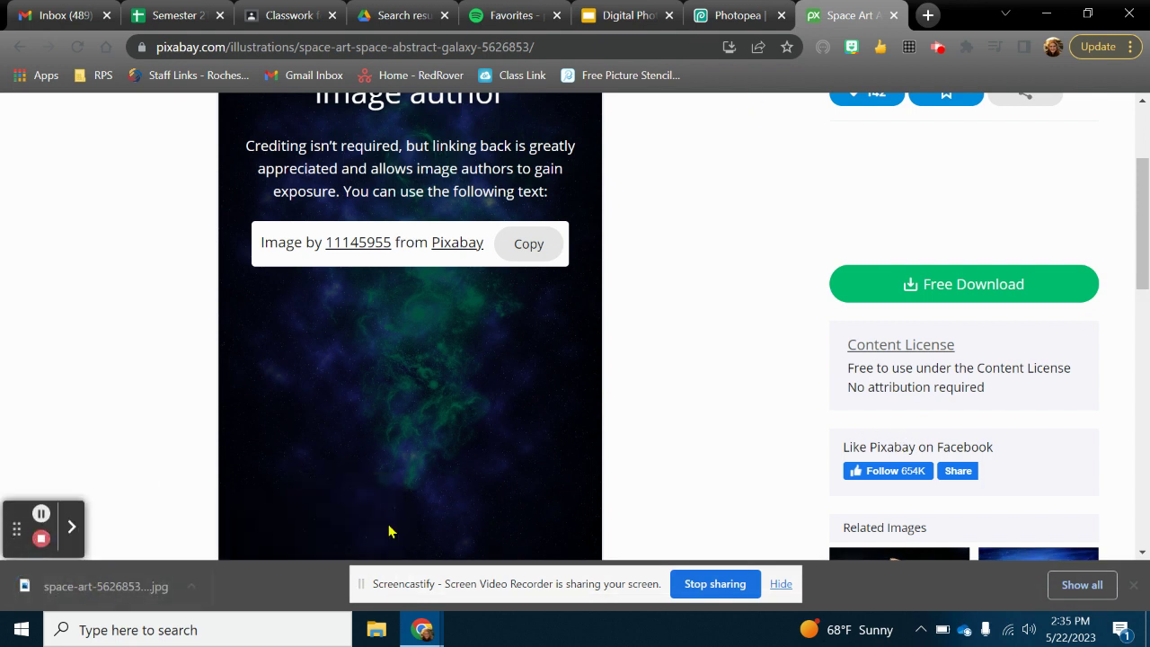
Switch to Photopea and place space-art-5626853_1920.jpg from the Downloads folder into the photomontage as a smart object.
click(738, 15)
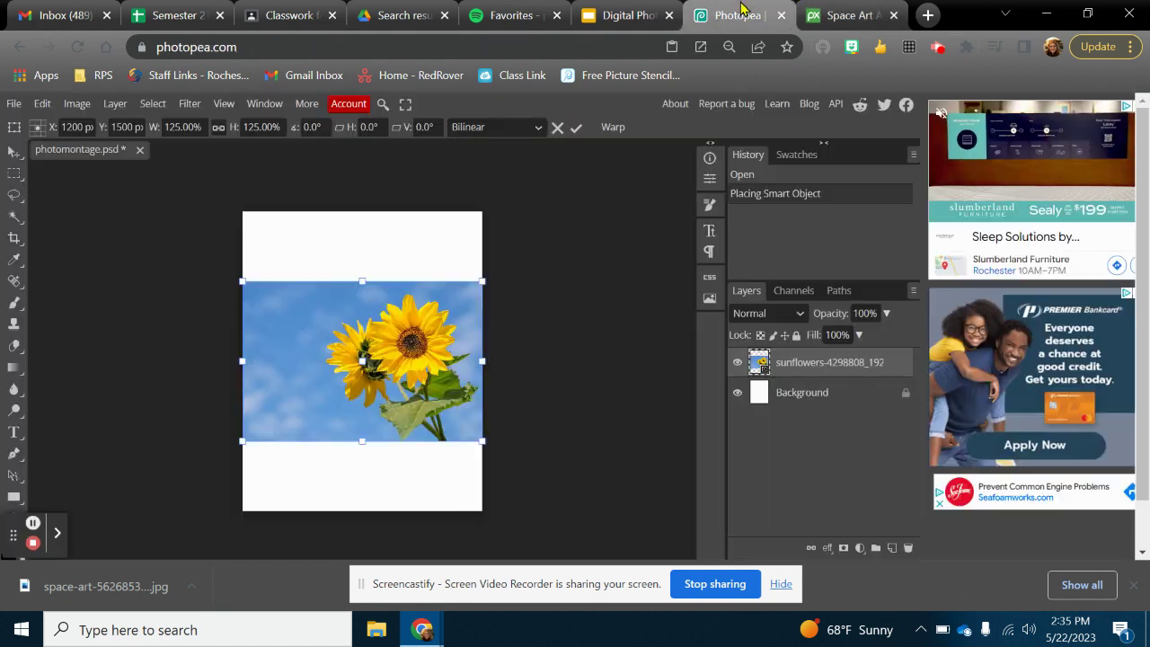
click(14, 103)
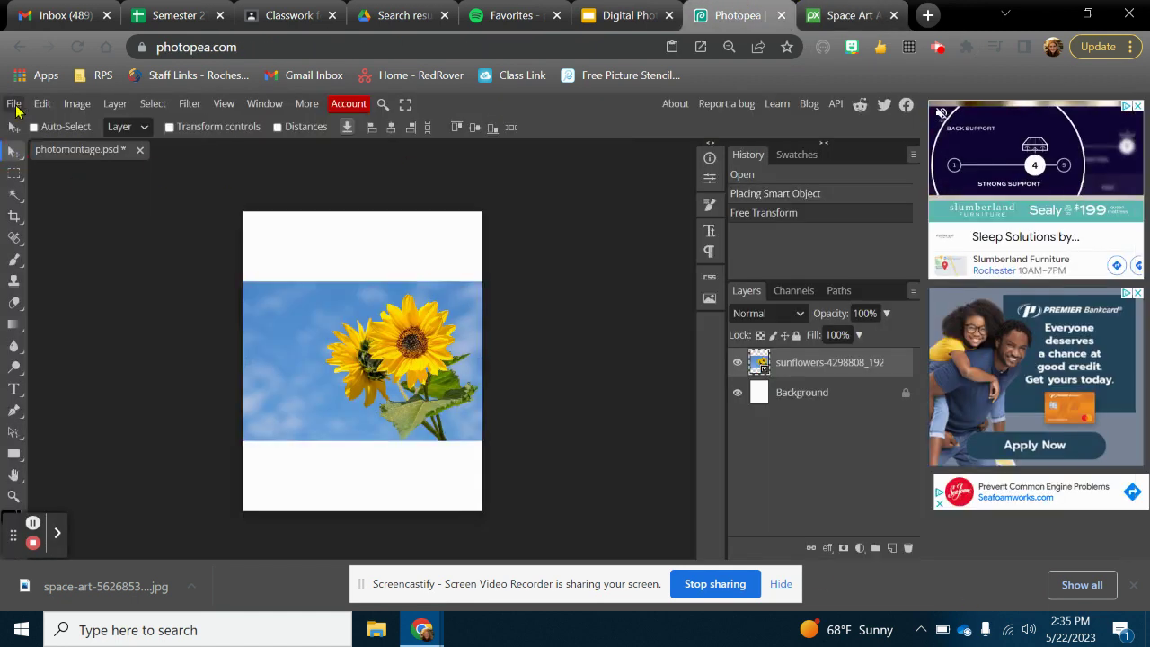
click(36, 170)
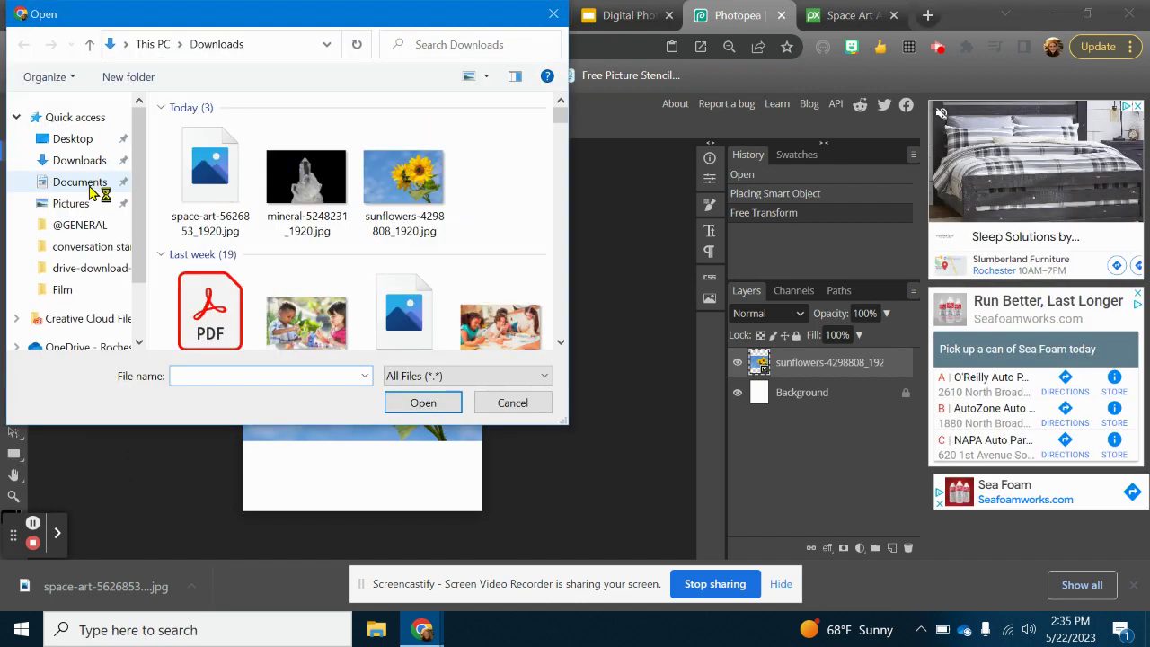
double_click(217, 164)
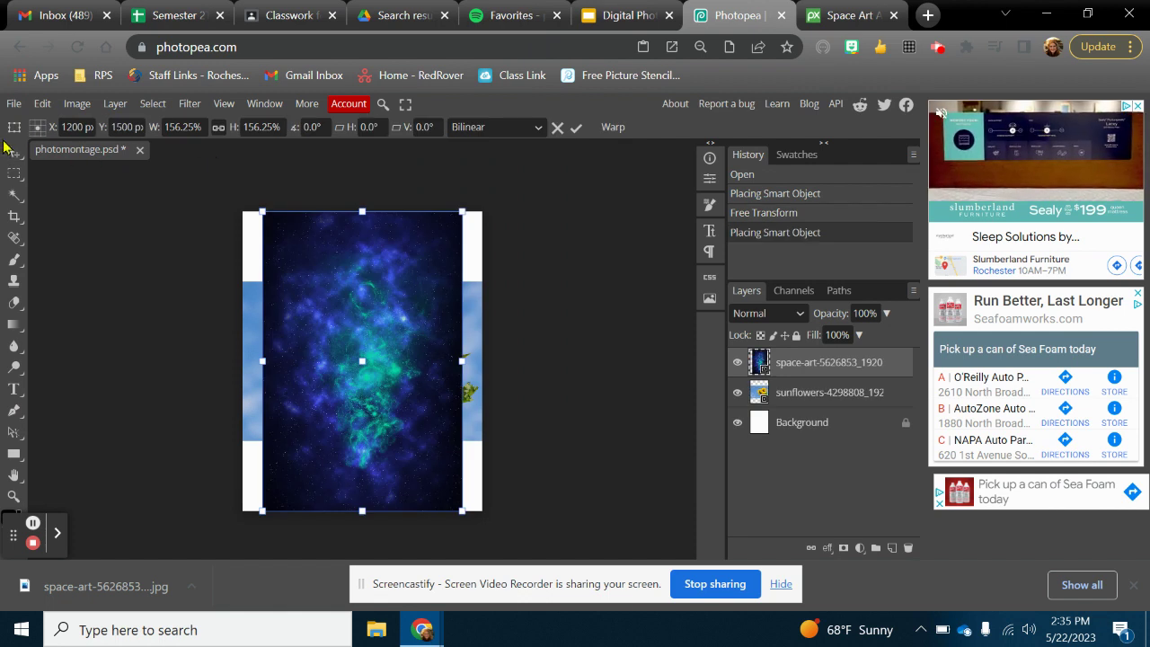
key(Return)
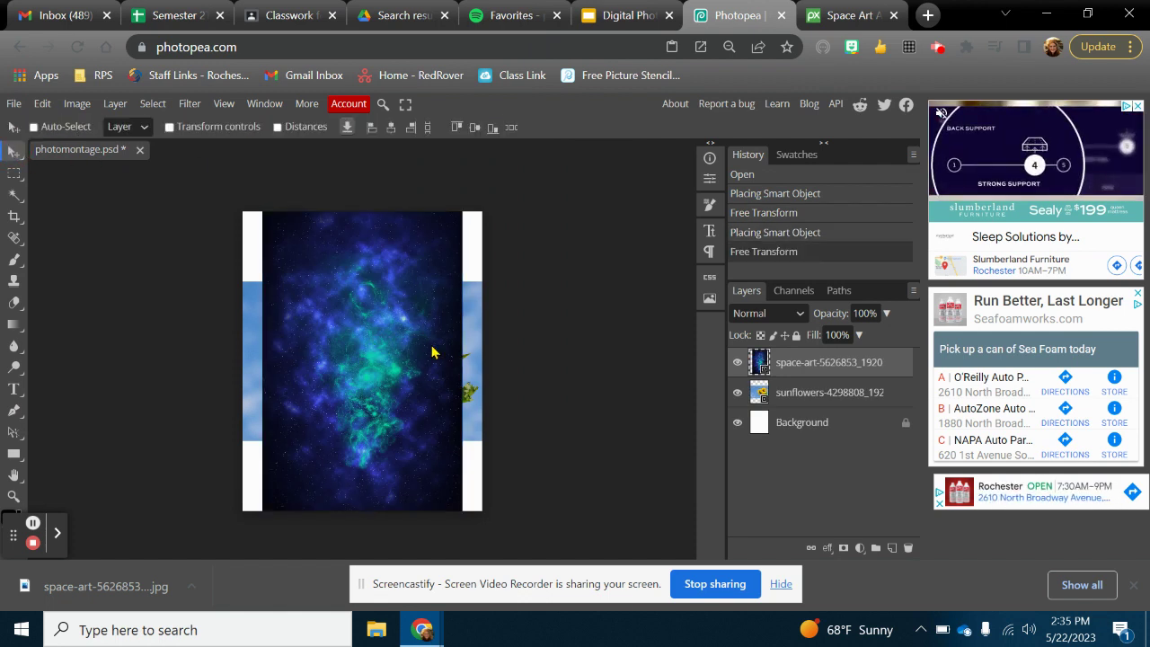
Move the space-art layer below the sunflowers layer, keeping it above the Background.
click(264, 105)
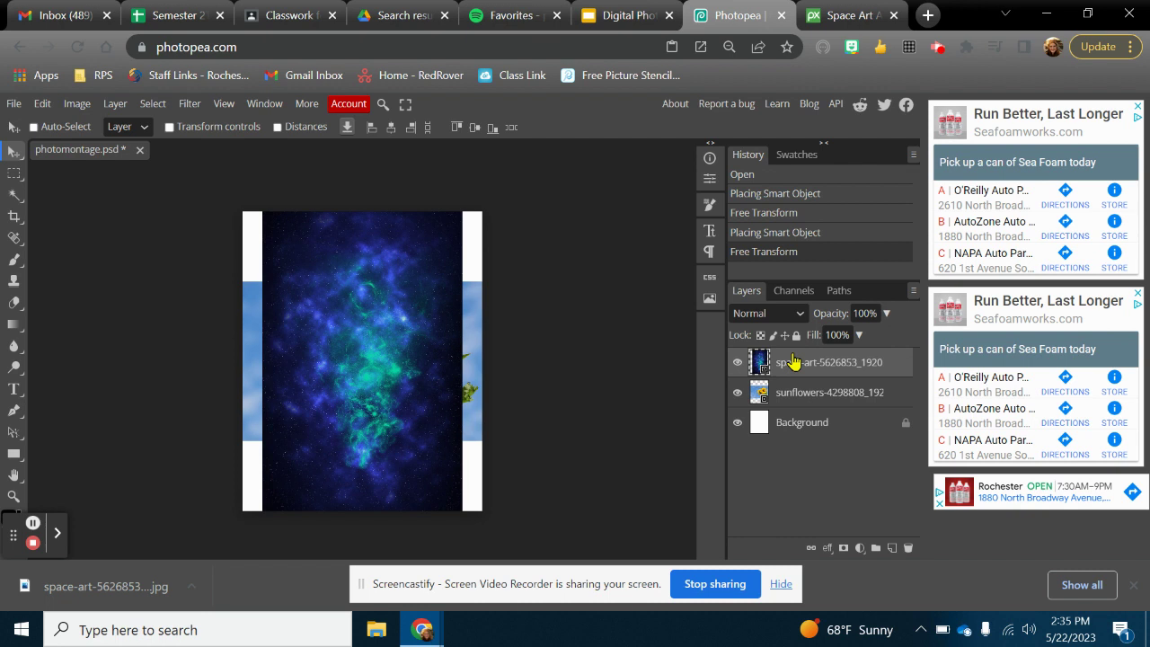
drag(792, 360, 794, 404)
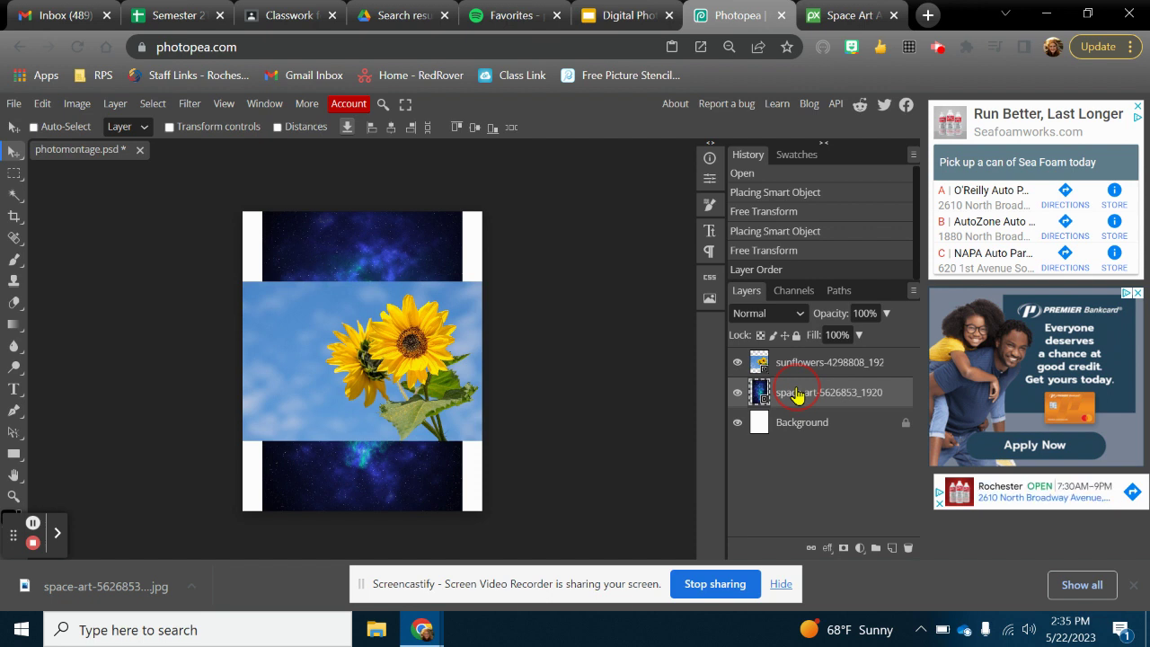
mouse_move(795, 395)
mouse_down()
mouse_move(797, 356)
mouse_move(806, 404)
mouse_up()
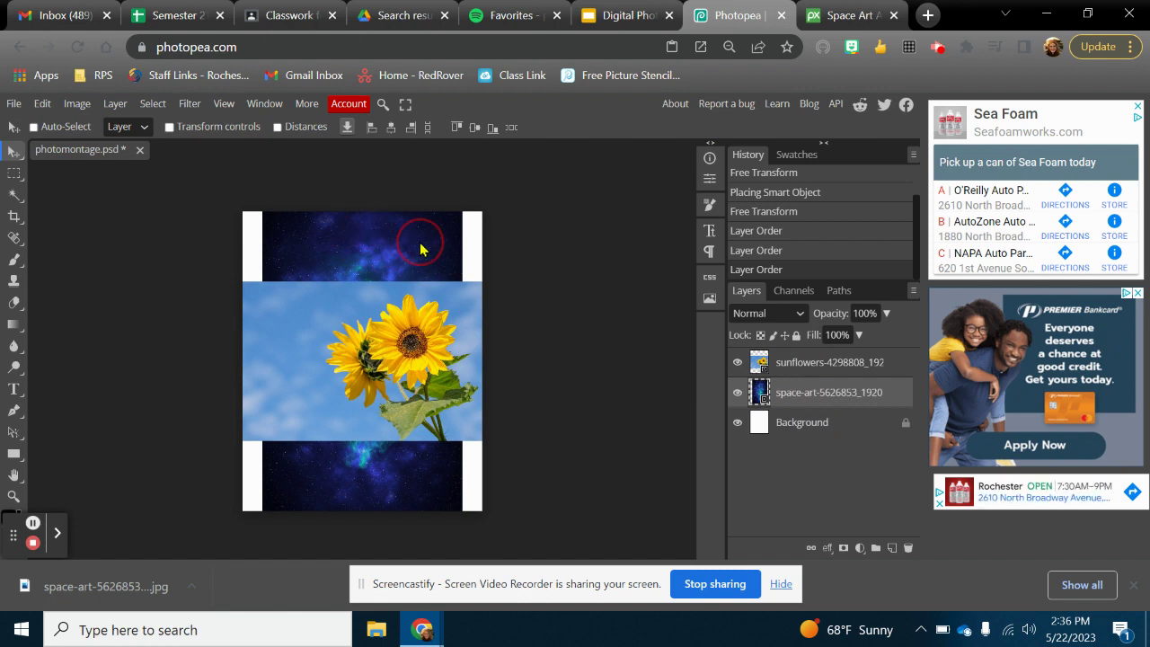
Free-transform the space-art layer to about 225% scale and position it to cover the entire canvas behind the sunflowers.
key(ctrl+t)
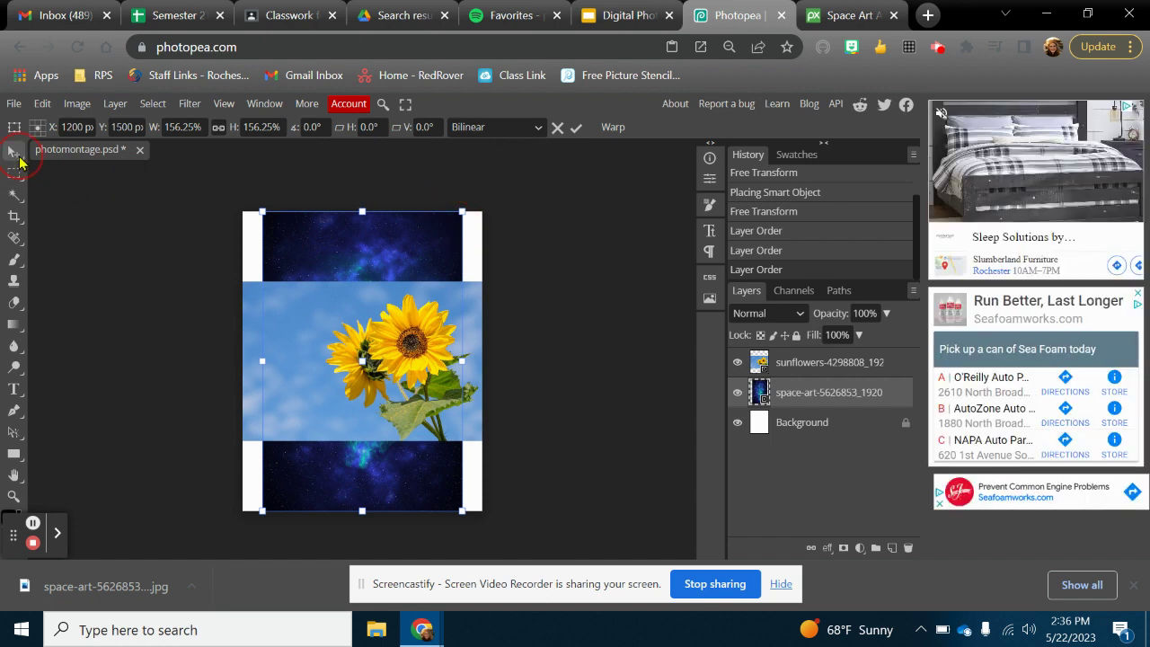
key(Return)
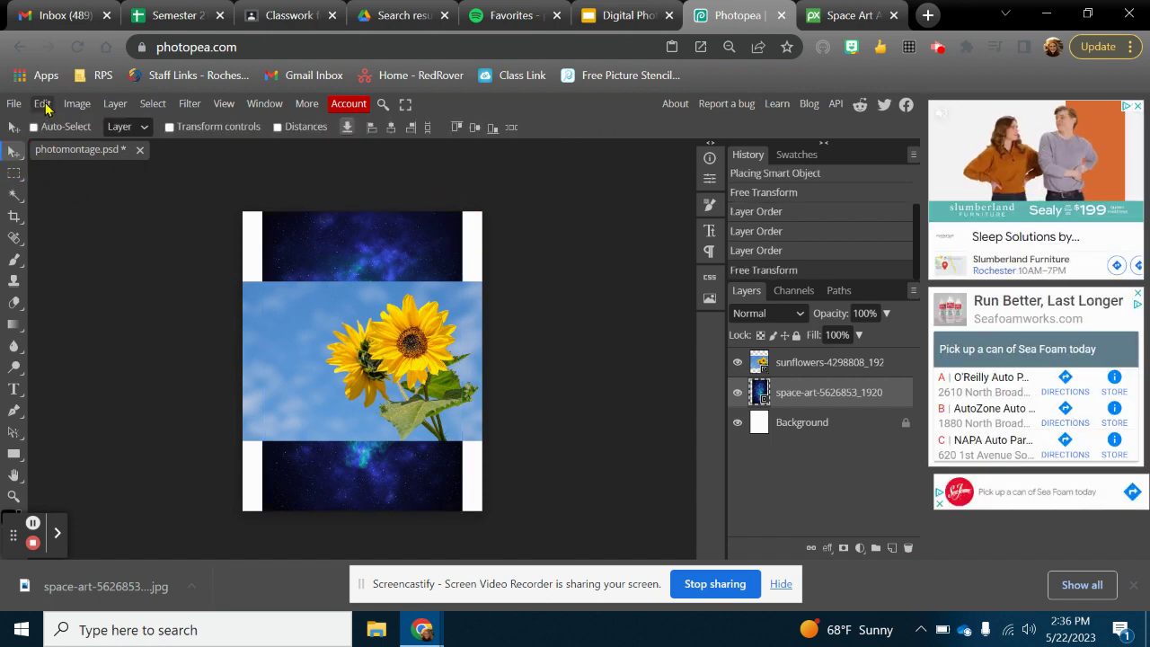
click(43, 105)
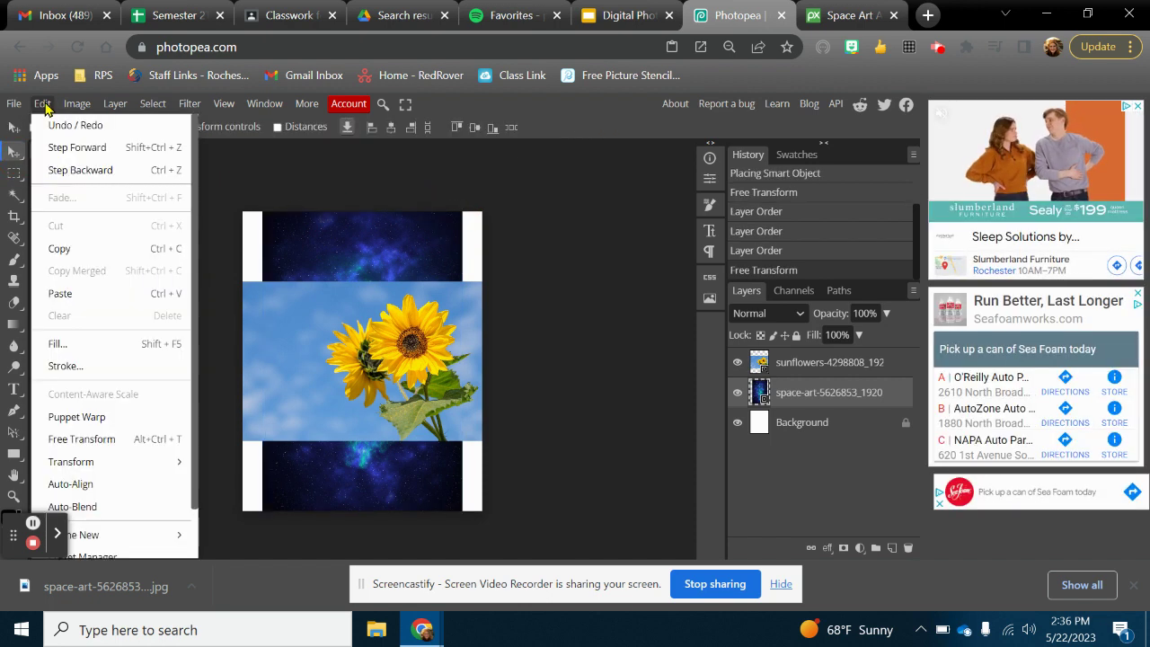
click(156, 447)
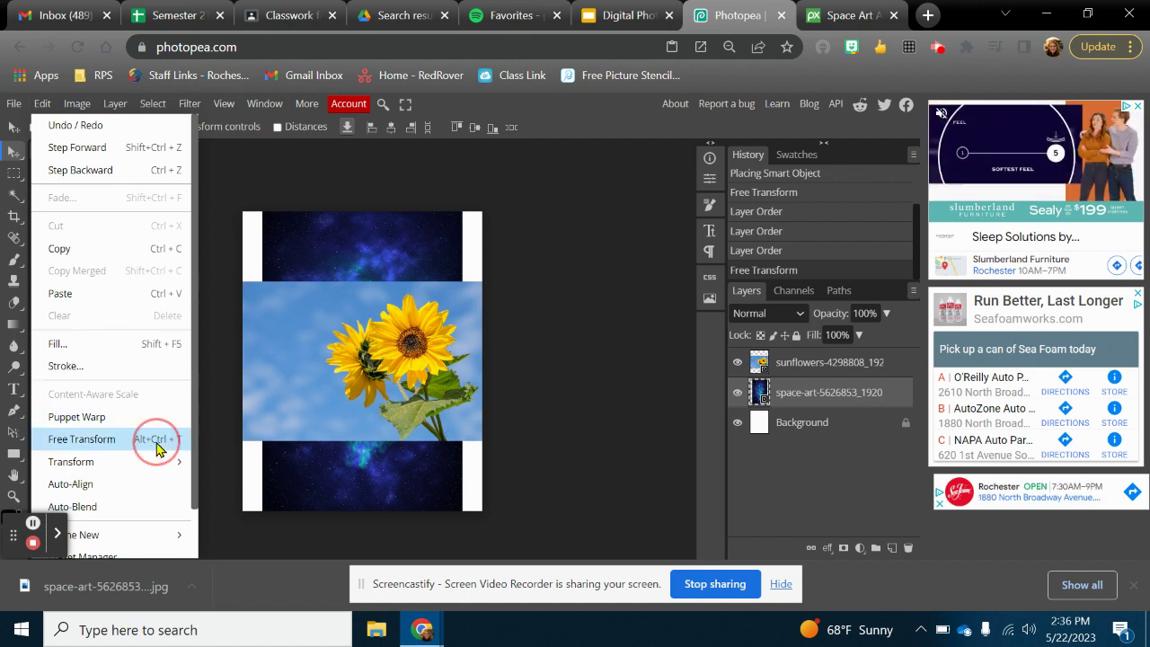
drag(260, 210, 218, 184)
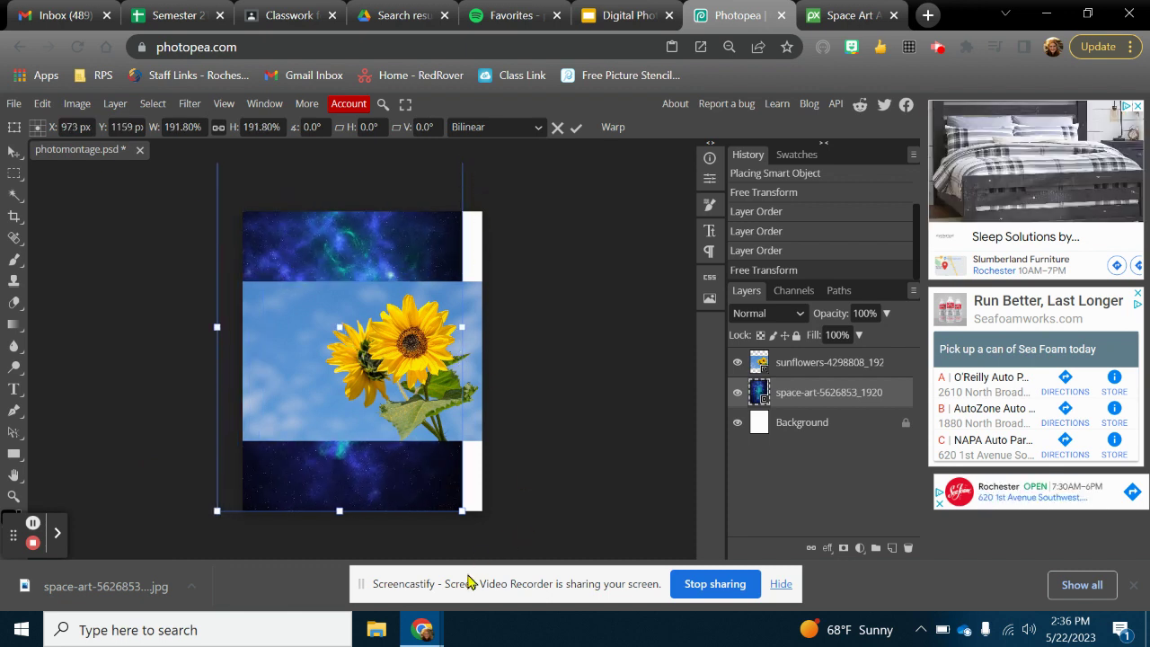
drag(467, 526, 512, 540)
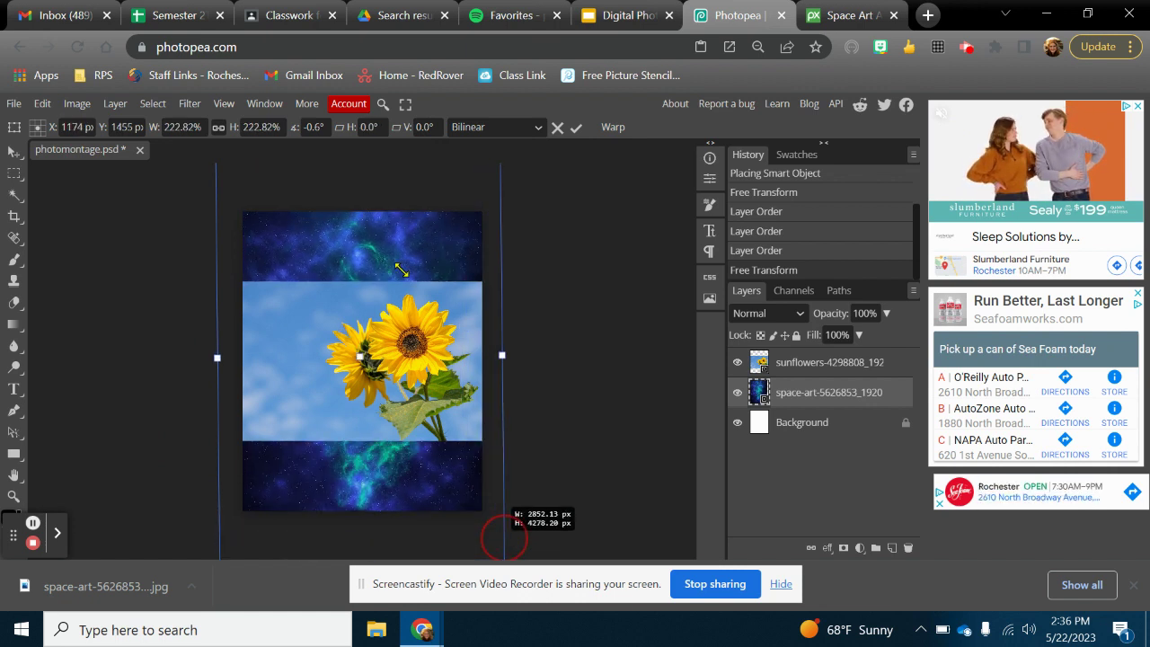
drag(392, 231, 392, 255)
click(13, 152)
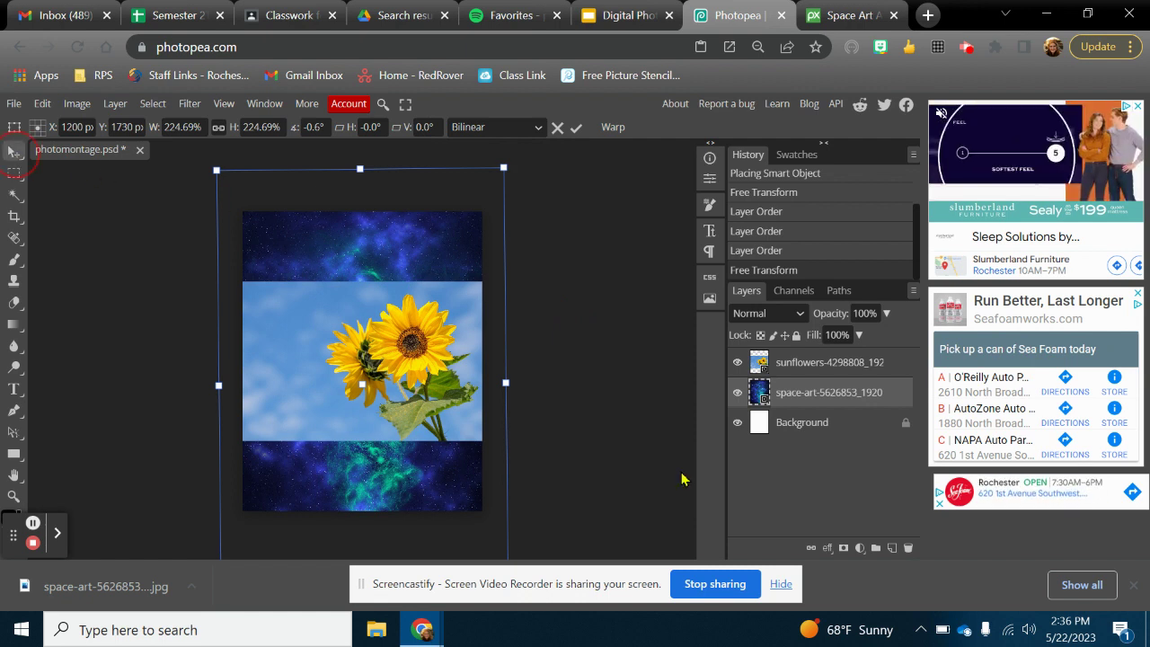
key(Return)
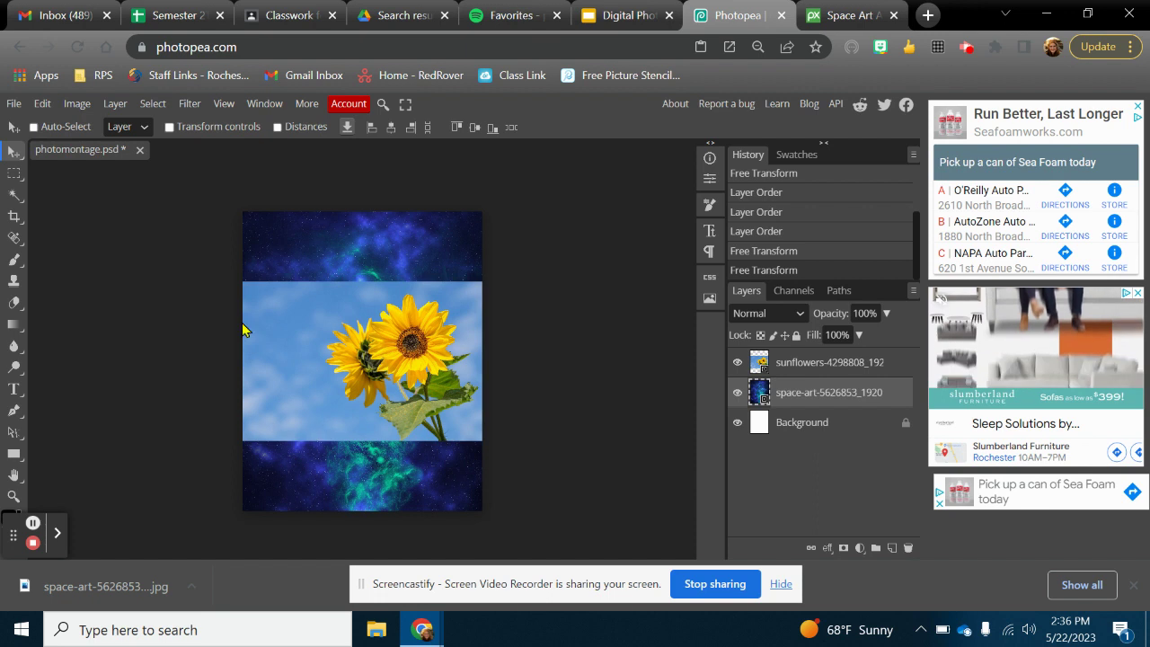
Save the photomontage as photomontage.psd in the Downloads folder.
click(14, 103)
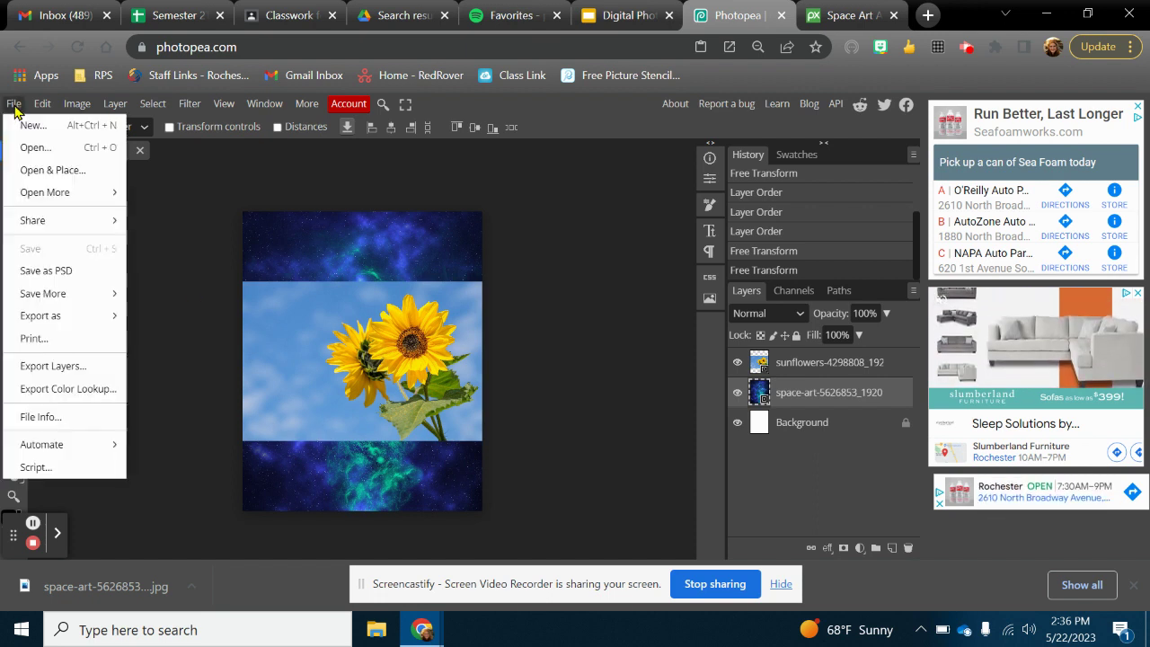
click(47, 270)
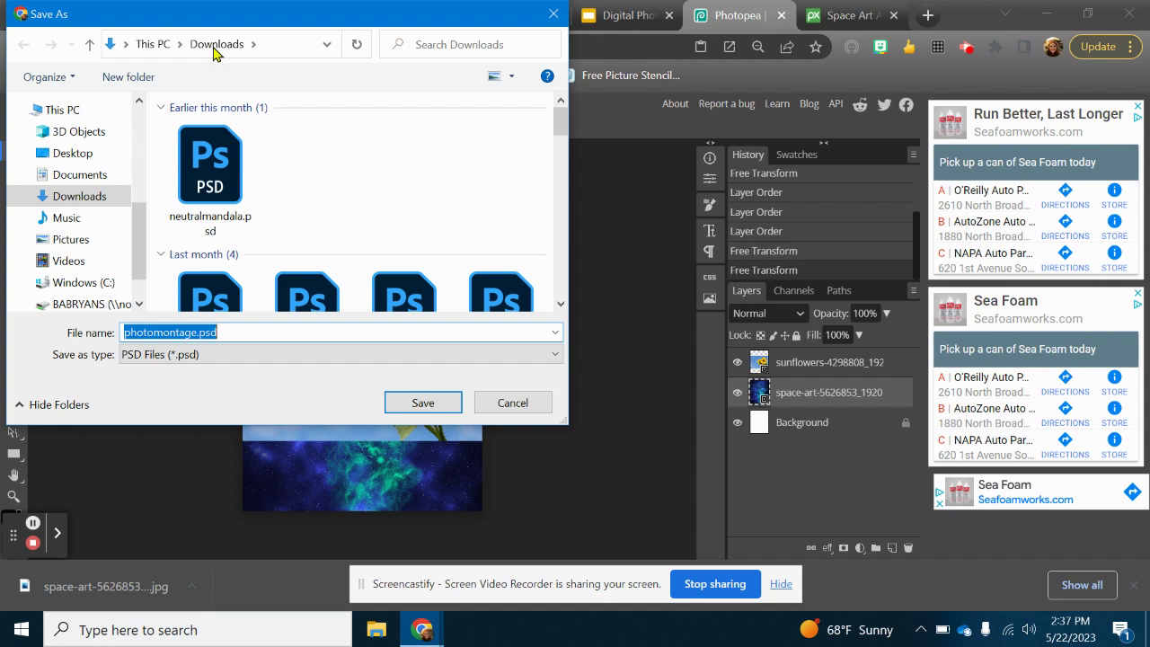
click(422, 406)
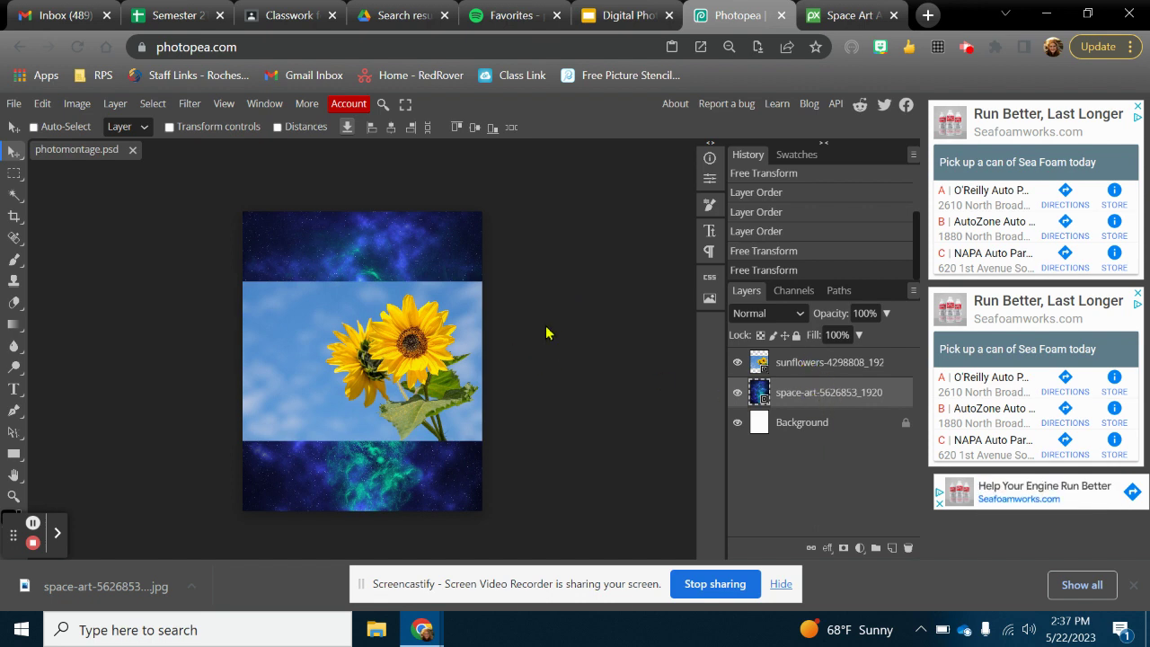
Zoom in on the sunflowers and try to remove their blue sky with the Magic Eraser at tolerance 40.
click(12, 496)
click(387, 354)
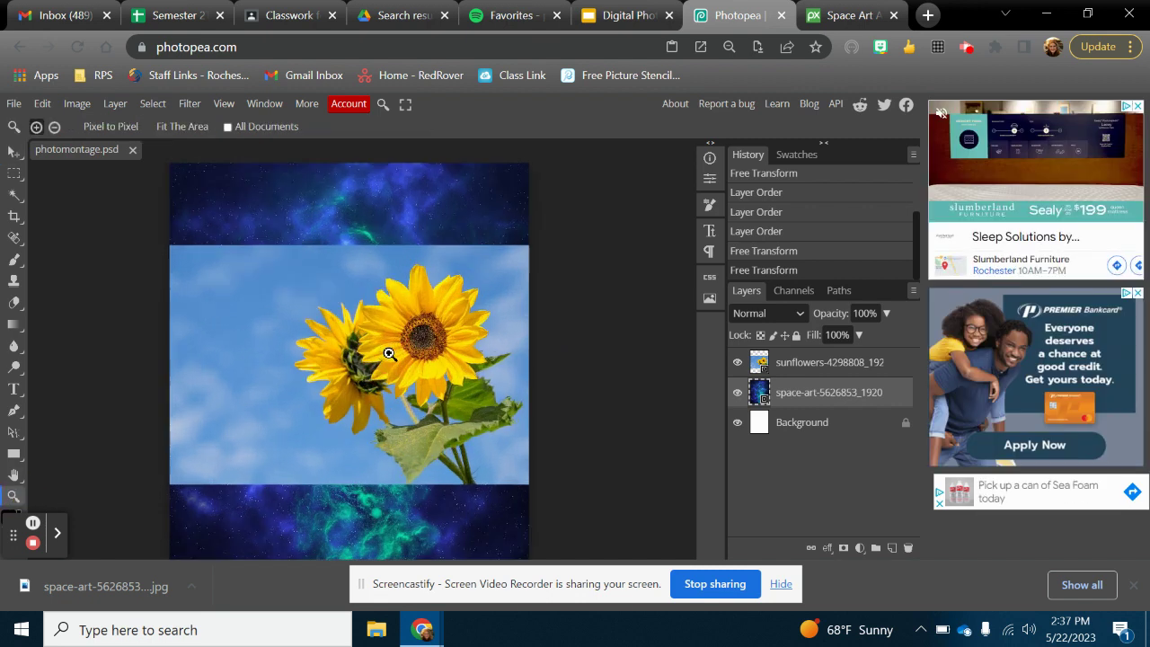
click(388, 354)
click(389, 354)
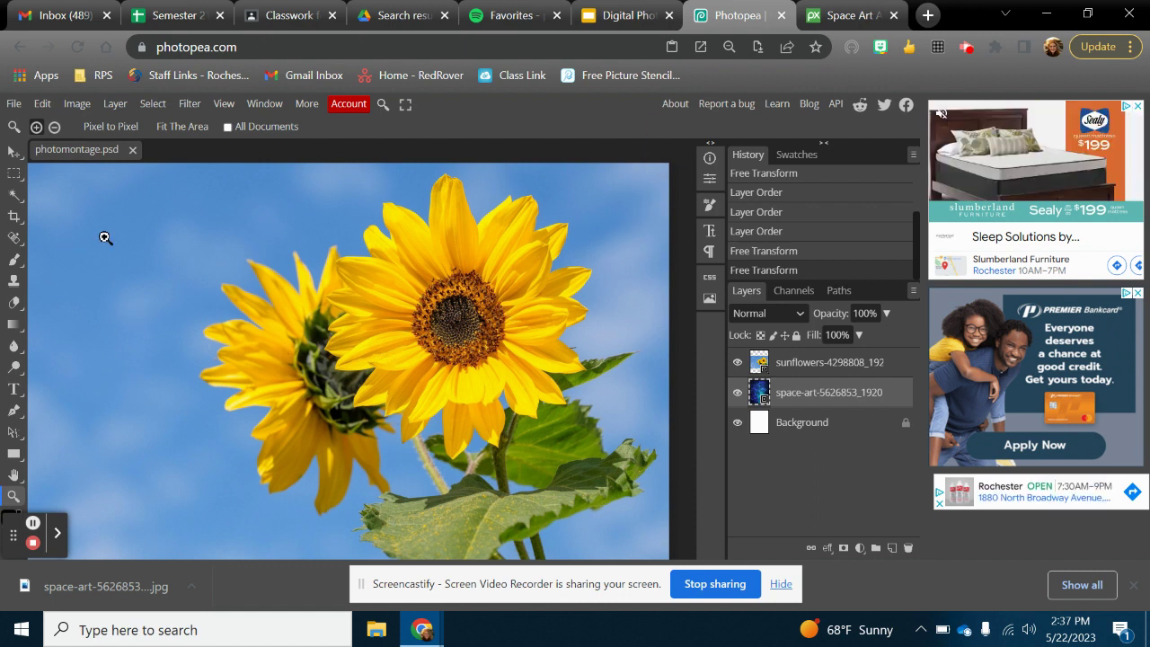
click(16, 306)
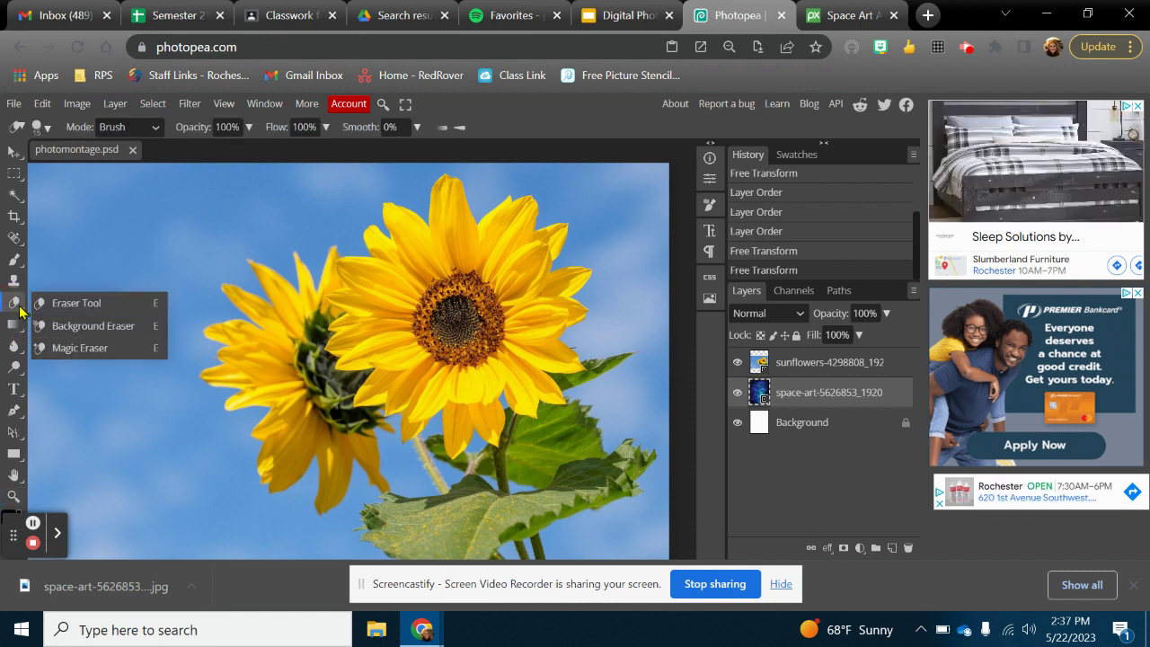
click(83, 350)
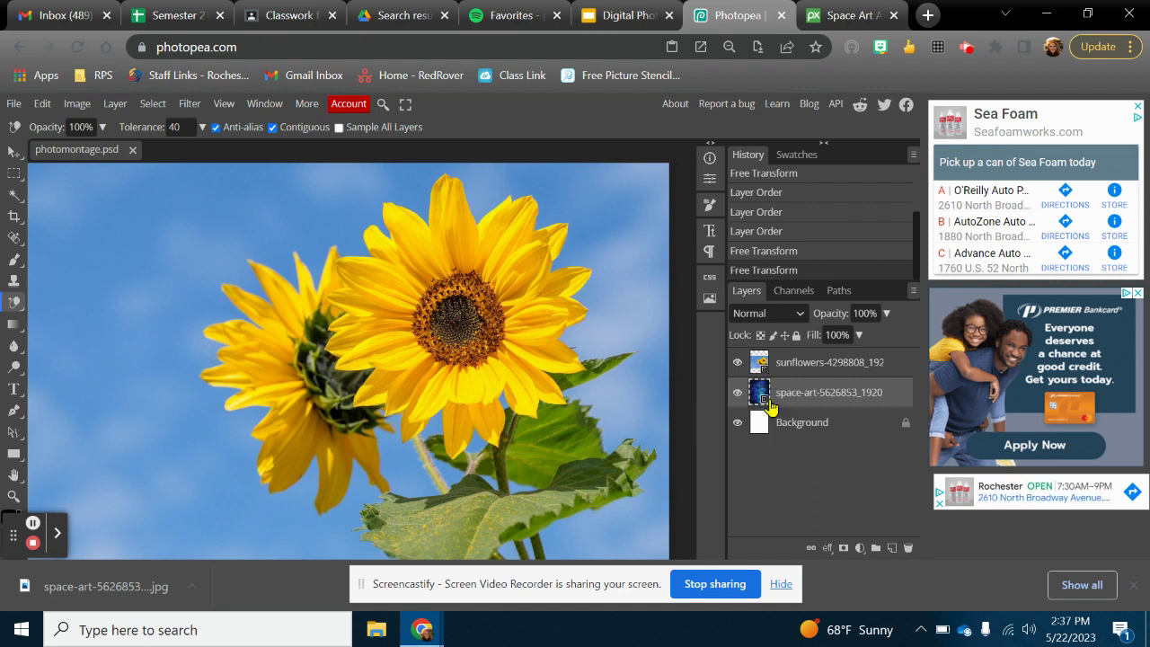
click(786, 364)
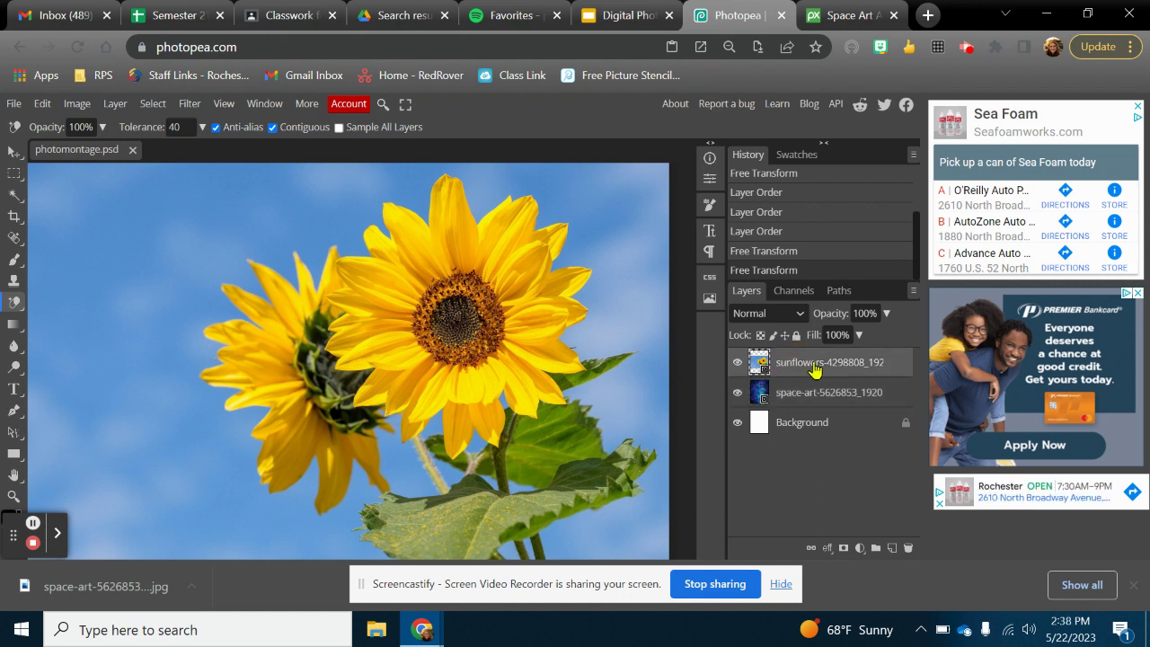
click(281, 223)
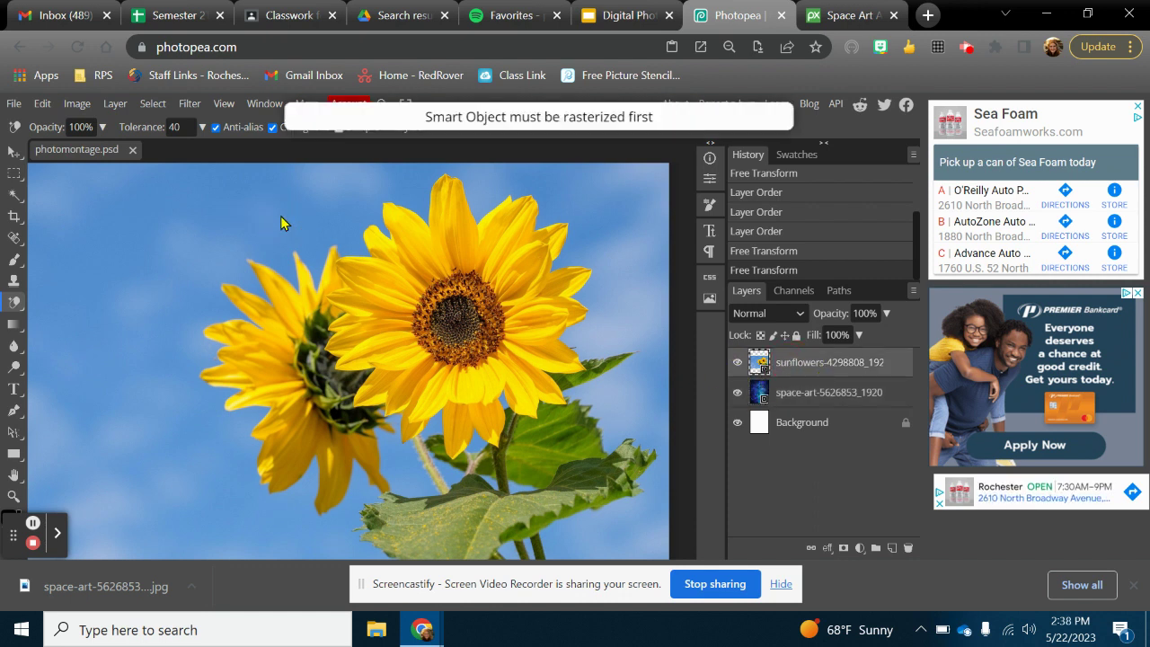
Rasterize both the sunflowers layer and the space-art layer.
right_click(797, 369)
click(781, 344)
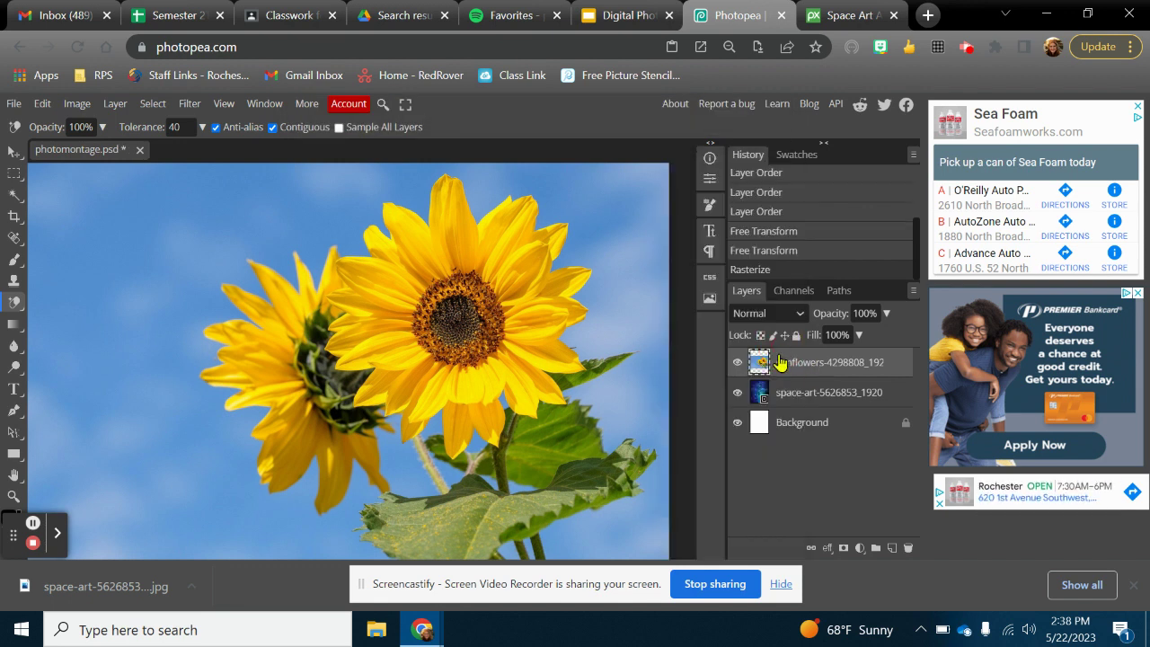
click(819, 399)
right_click(816, 398)
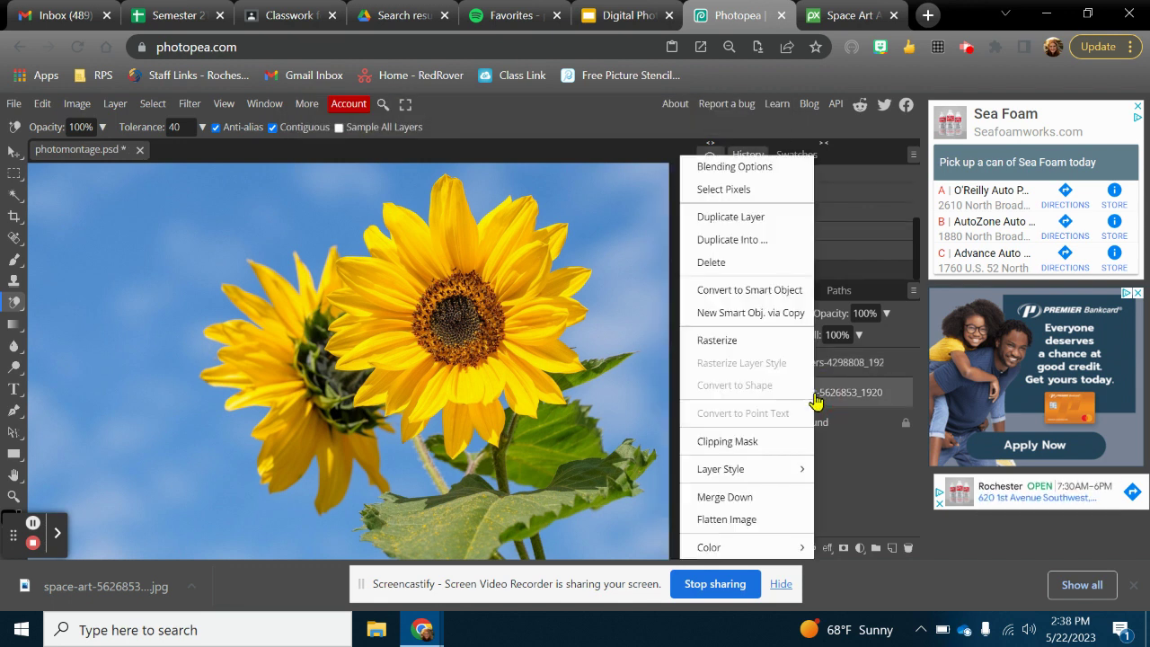
click(746, 339)
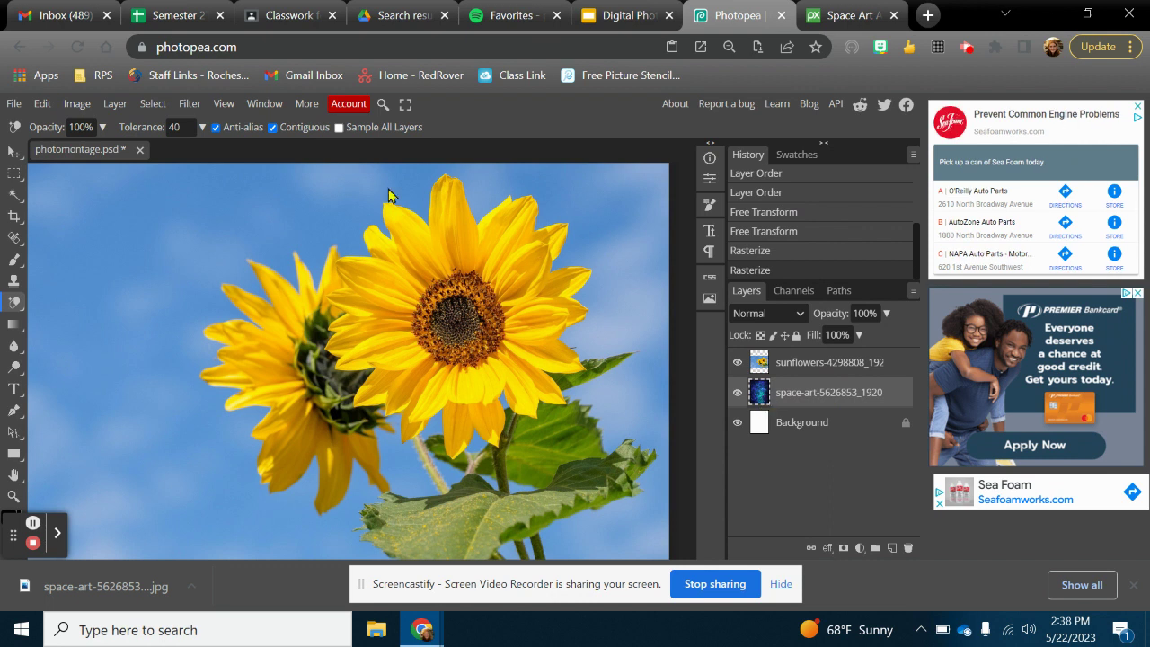
On the sunflowers layer, use the Magic Eraser to remove the main sky area and the sky patches right of the flowers.
click(780, 363)
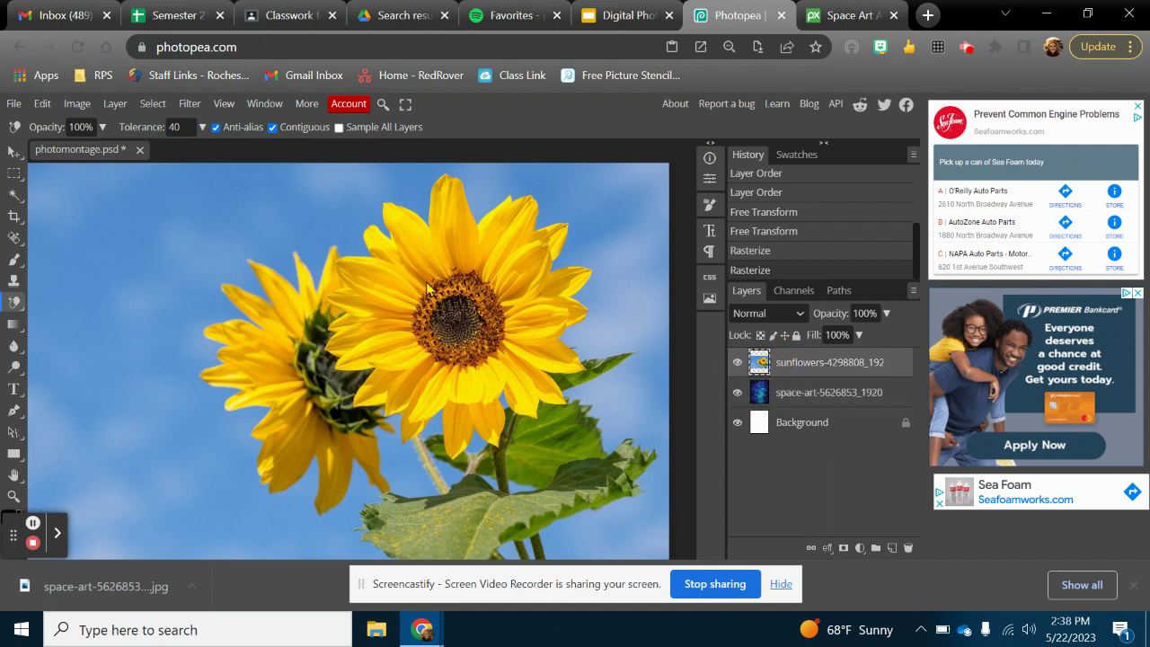
click(243, 204)
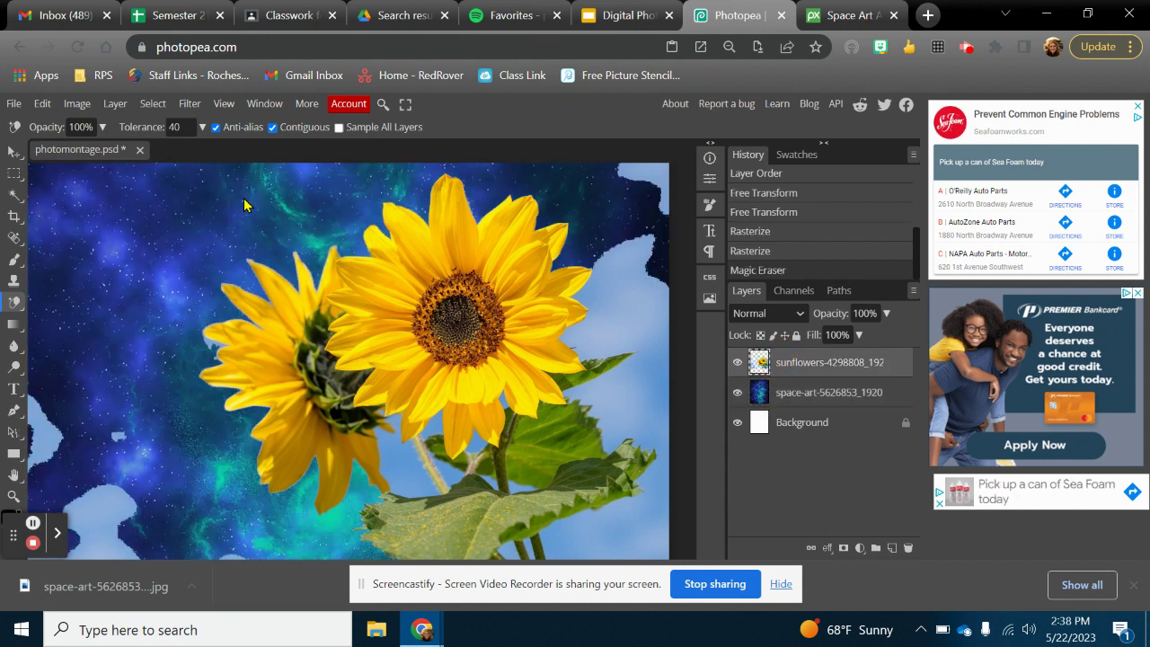
click(15, 497)
alt+click(553, 306)
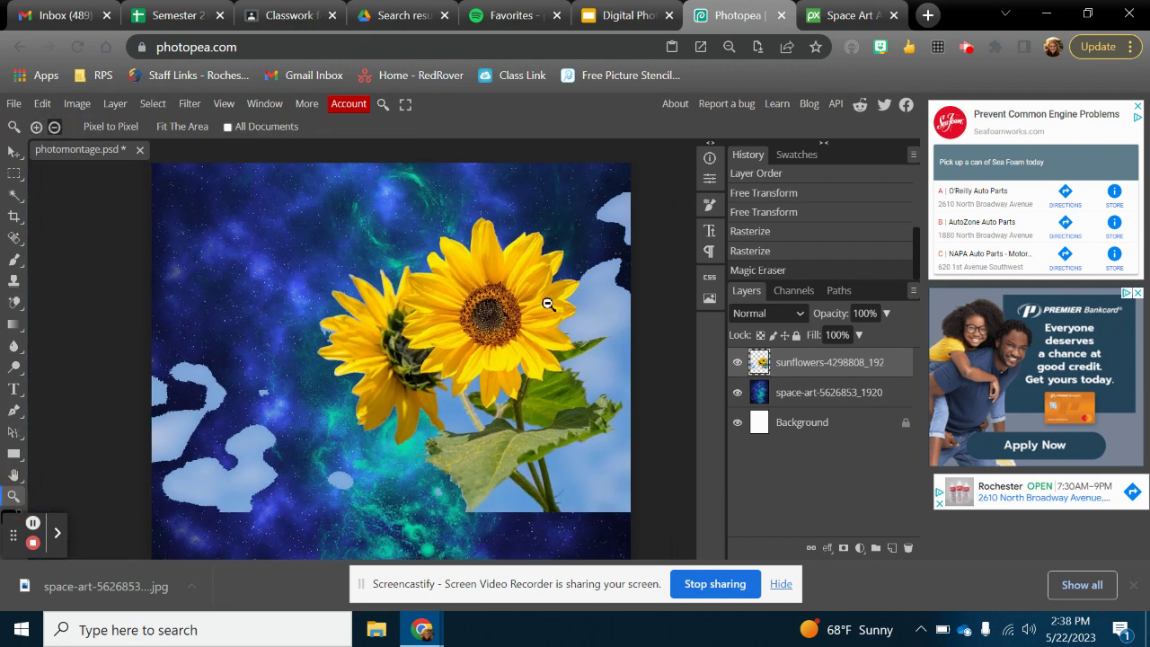
alt+click(546, 302)
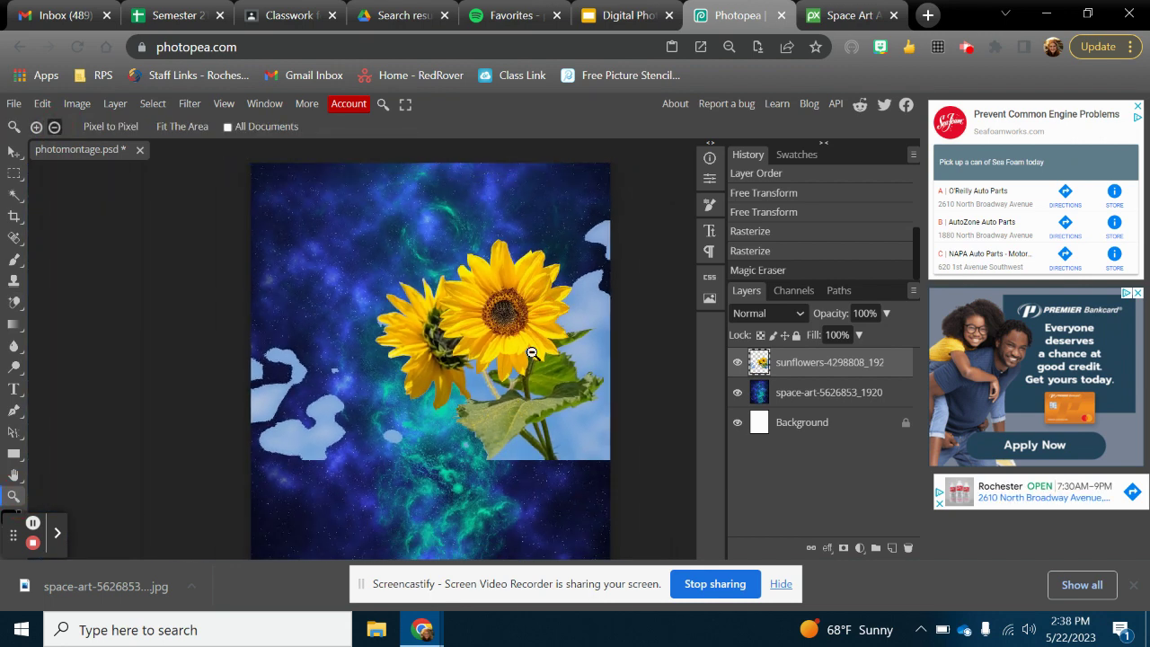
click(13, 304)
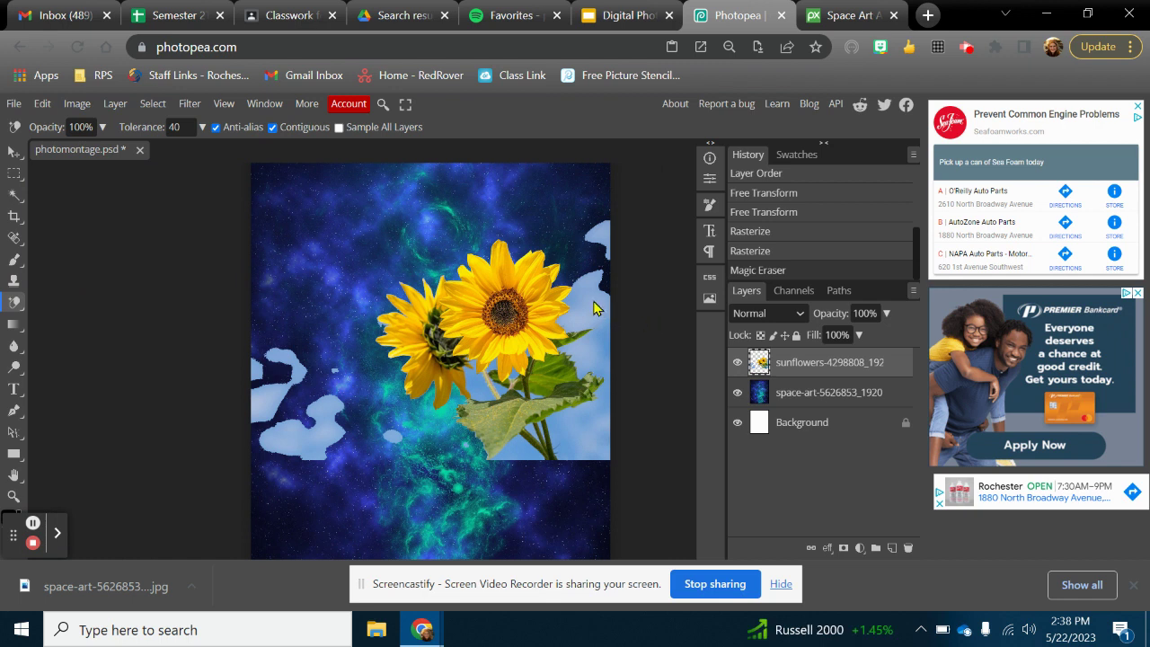
click(592, 308)
click(604, 238)
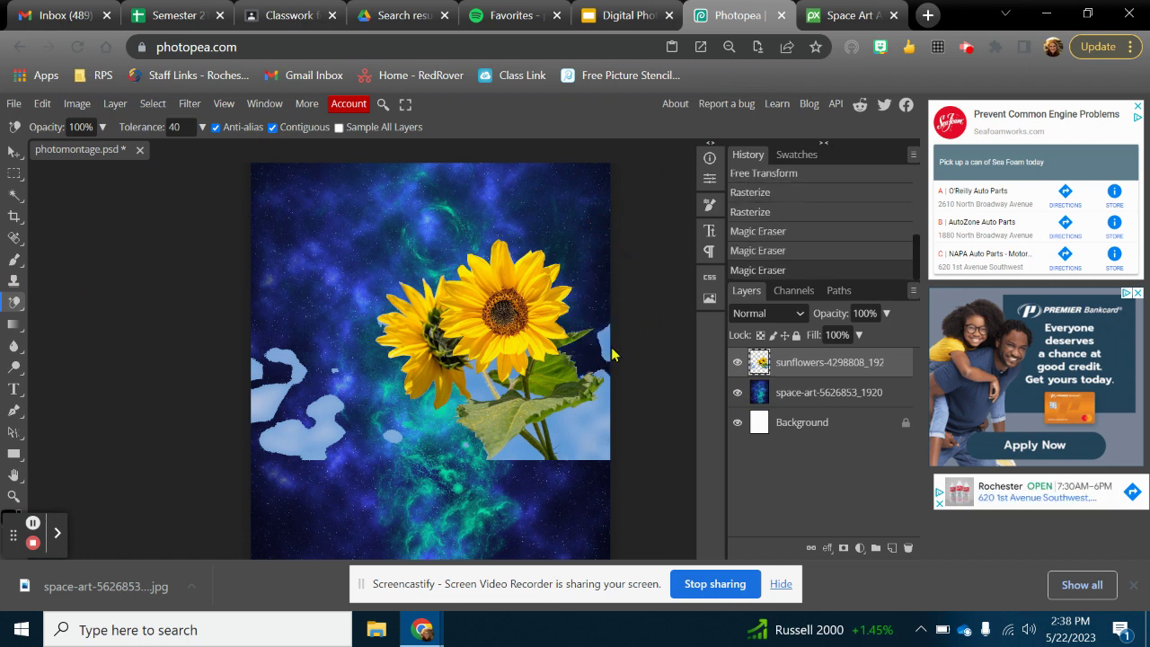
click(607, 357)
click(595, 436)
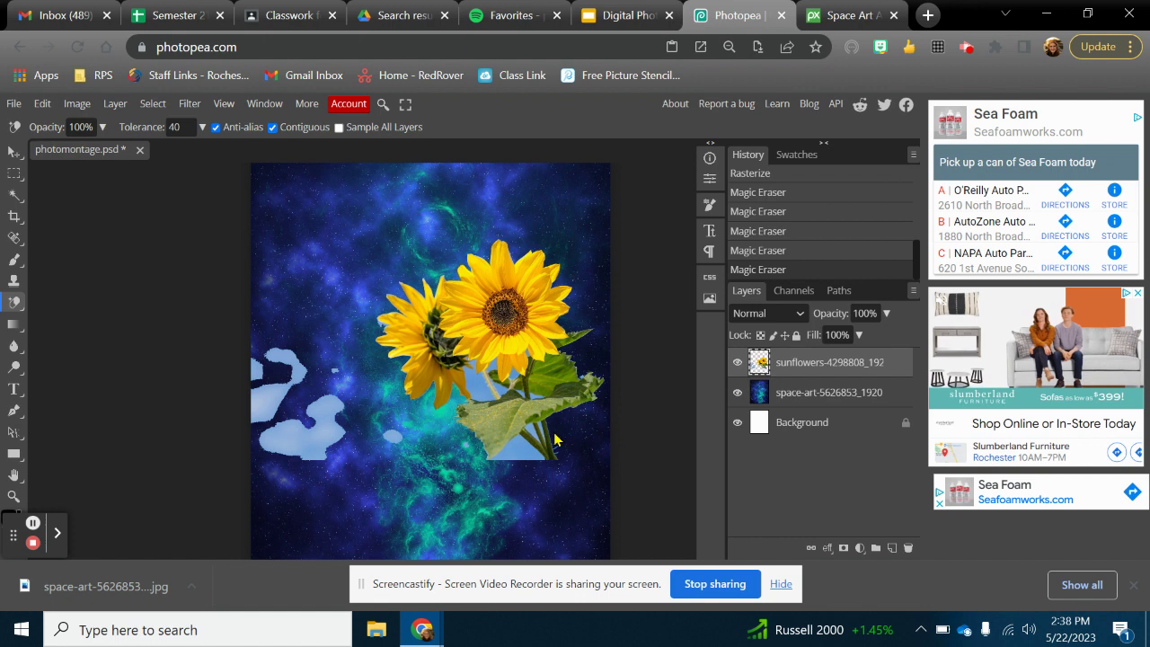
Magic-erase the sky remaining between the sunflower stems and leaves and the large patches along the canvas's left edge.
click(521, 399)
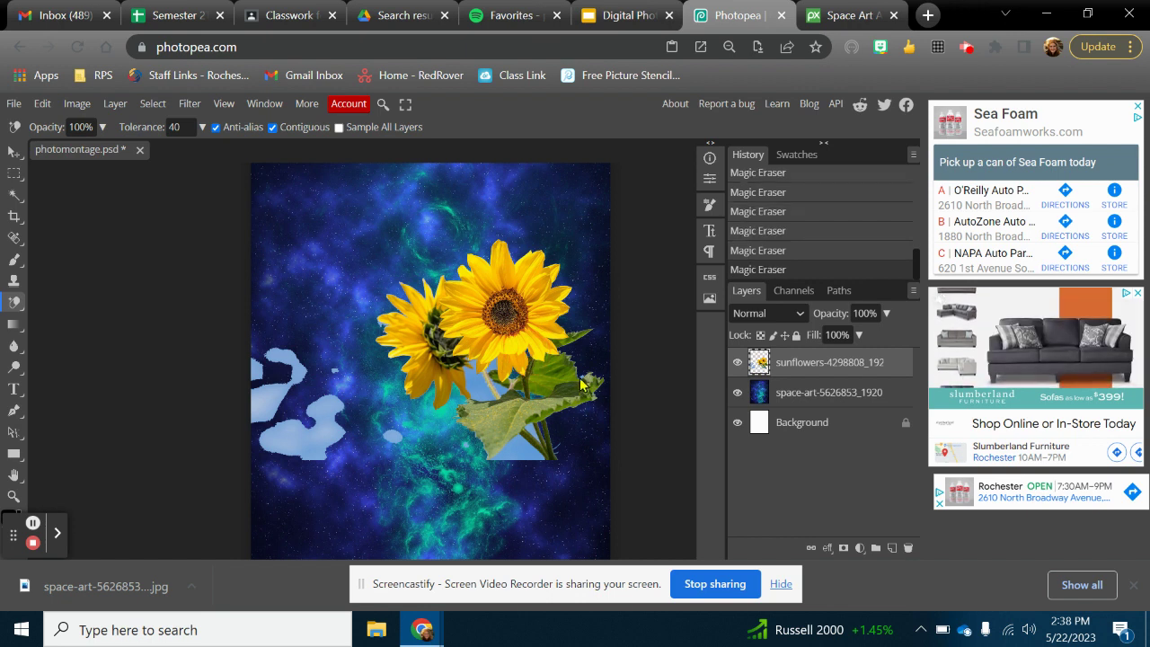
click(533, 438)
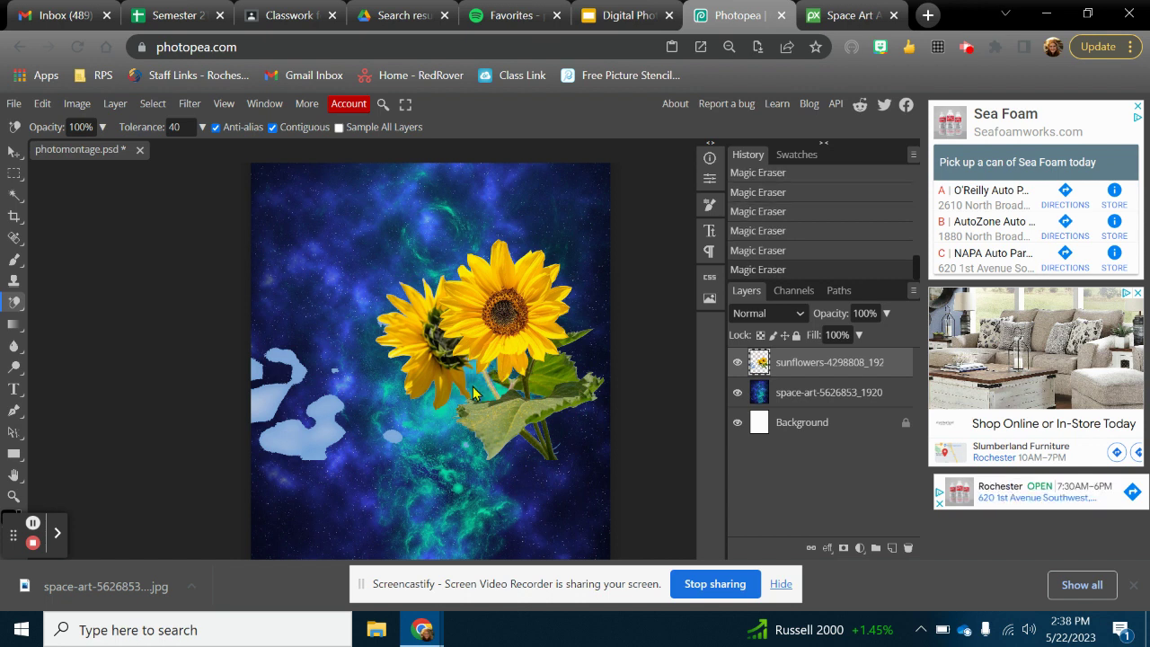
click(301, 444)
click(253, 389)
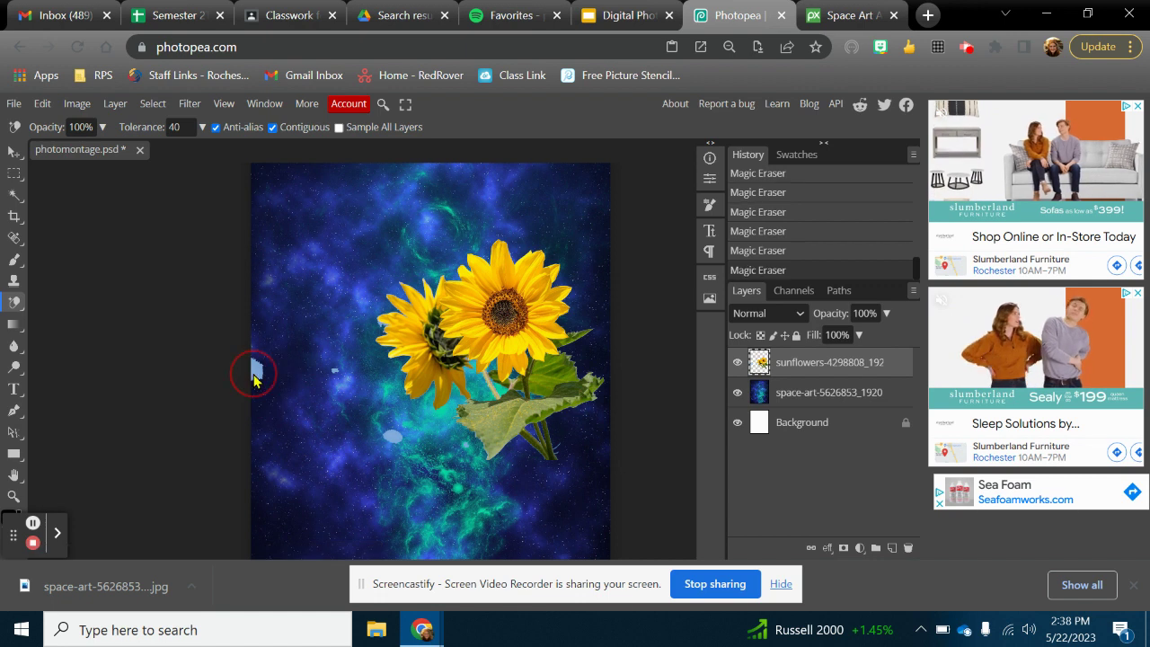
Move the sunflowers slightly left on the canvas and hide the space-art layer.
click(13, 152)
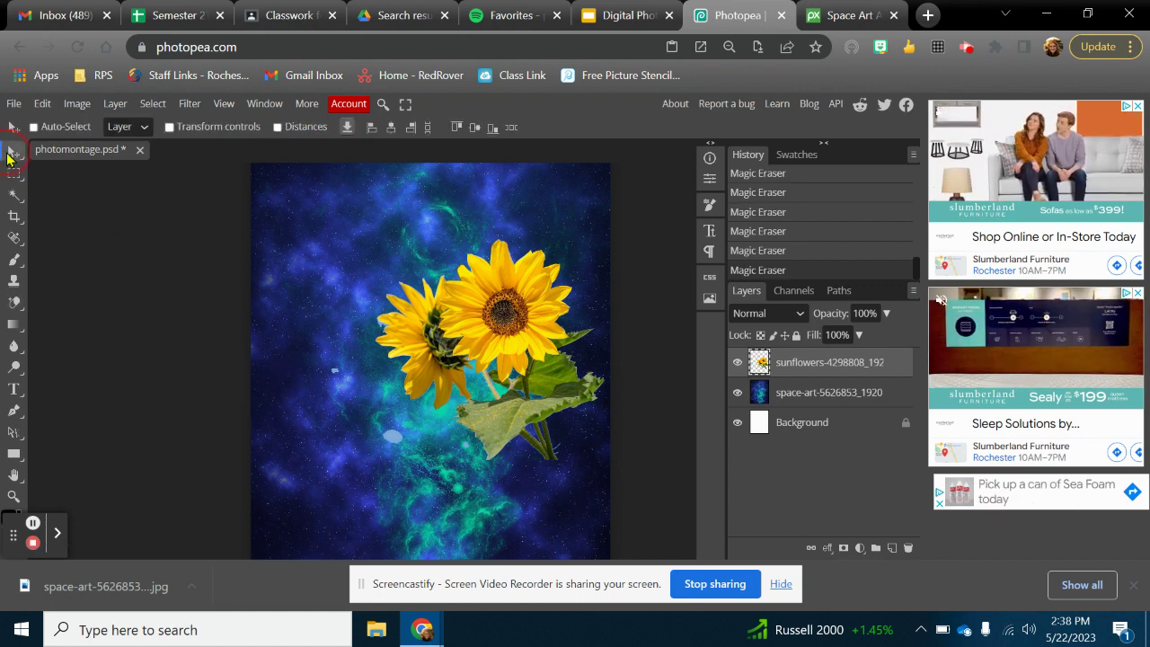
drag(515, 336, 482, 329)
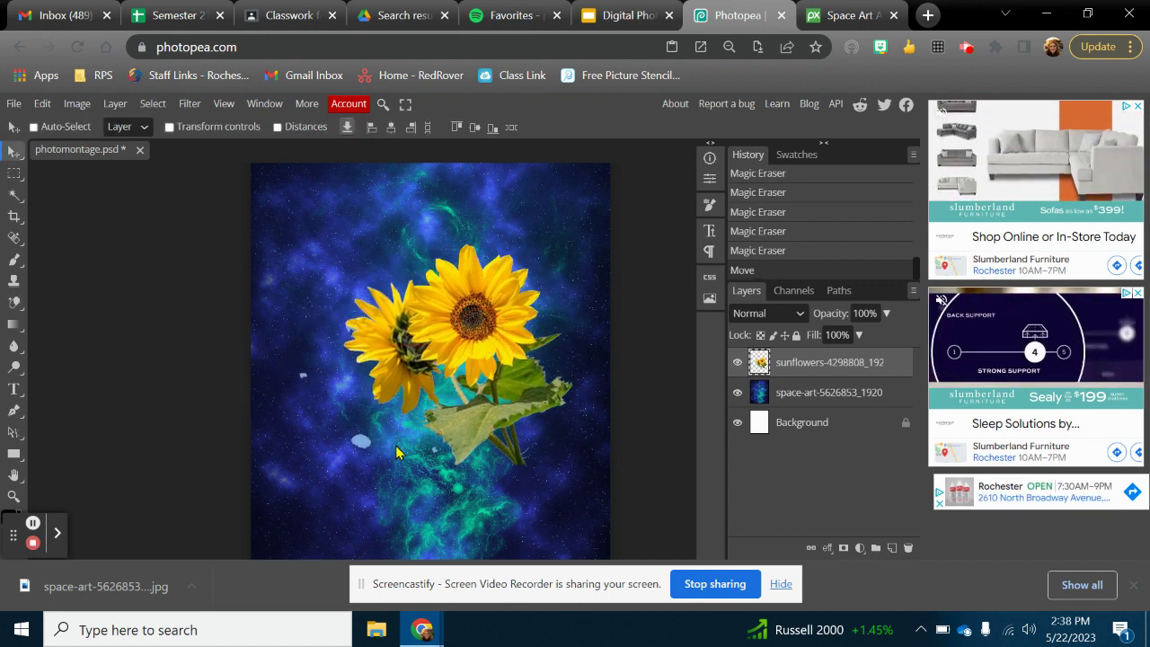
click(736, 393)
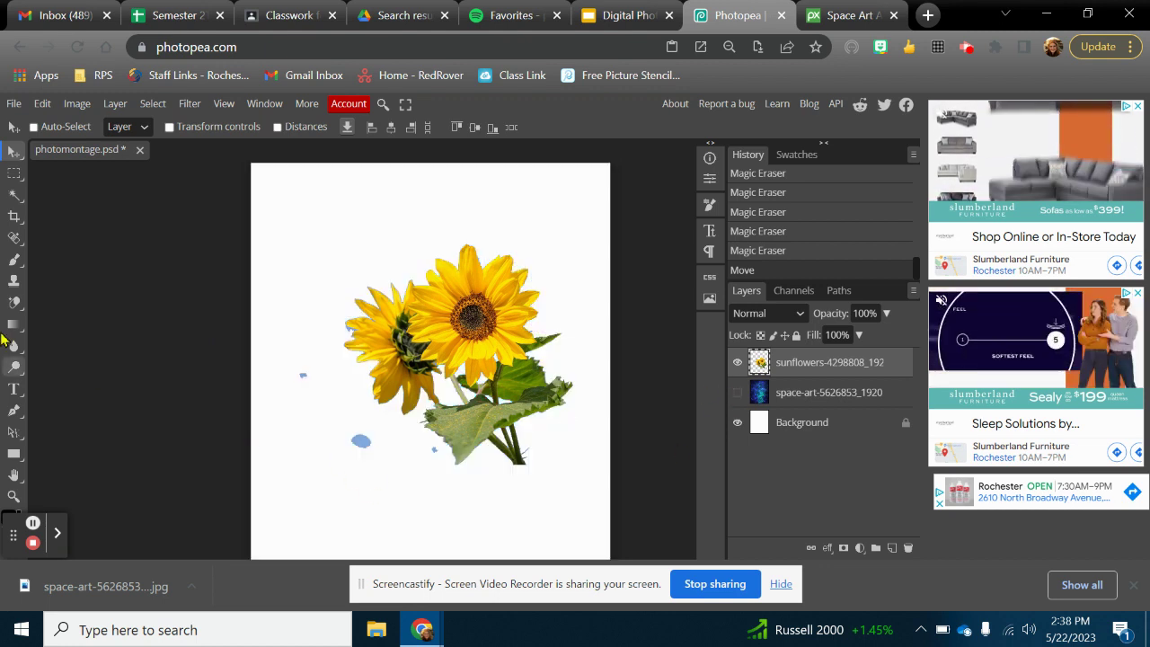
Clean up the stray sky specks around the sunflowers with the Magic Eraser and a 205 px Eraser brush.
click(14, 302)
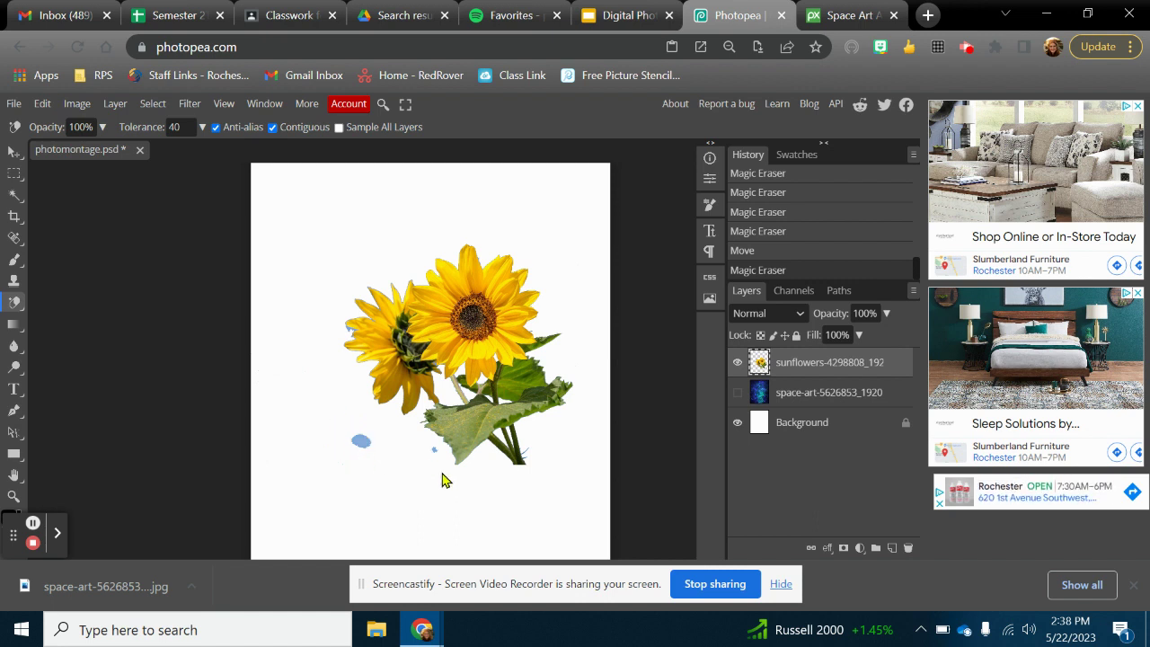
right_click(13, 302)
click(68, 301)
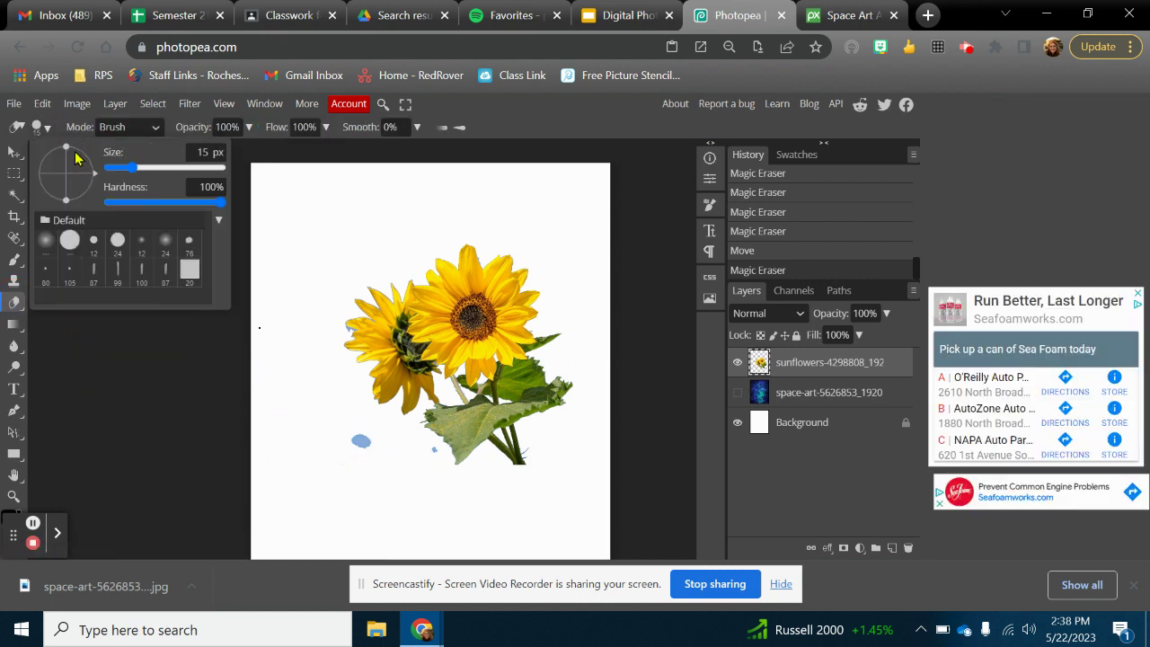
click(45, 126)
drag(166, 174, 184, 171)
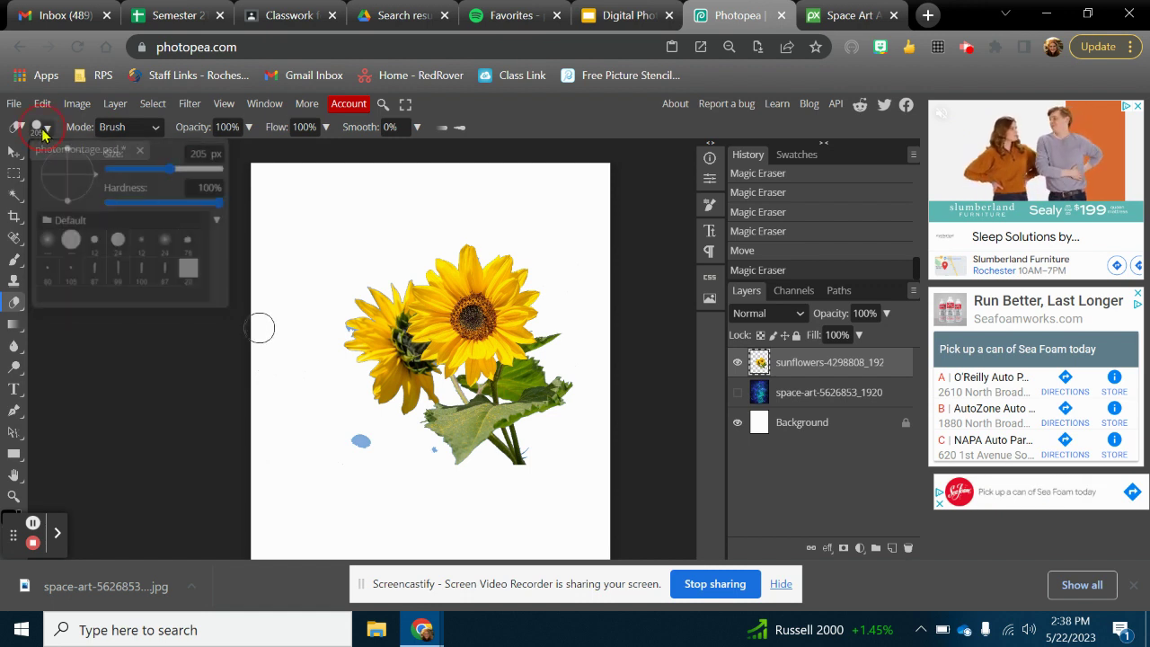
click(357, 440)
click(434, 449)
click(444, 446)
click(533, 458)
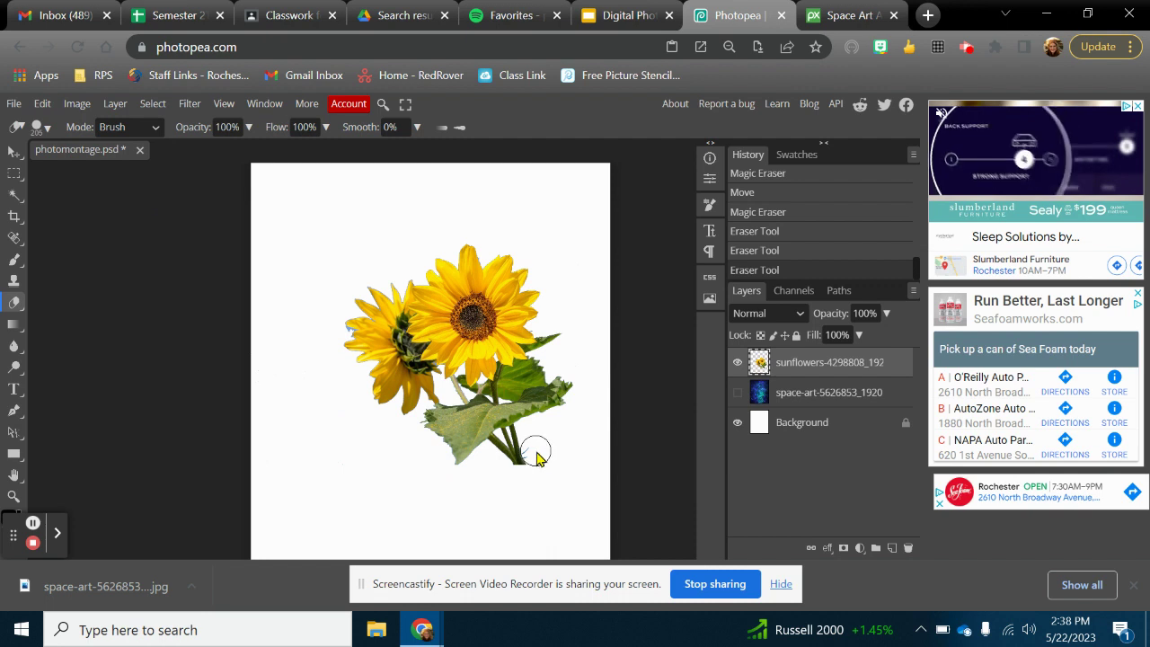
click(603, 303)
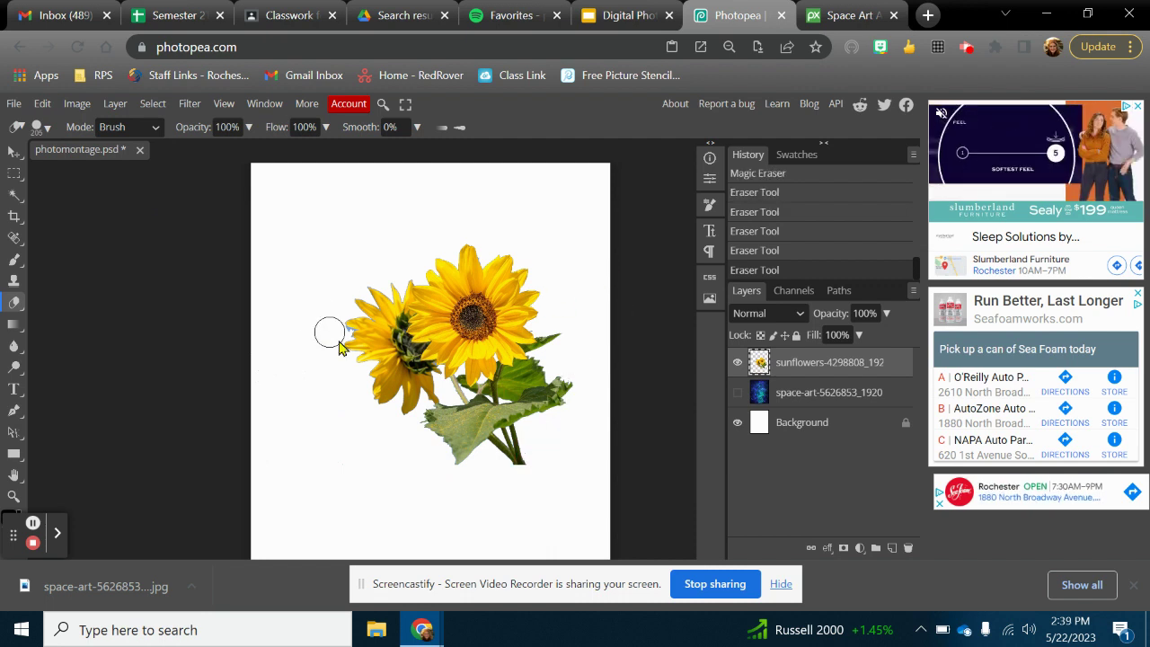
Magic-erase the blue fringe around the left sunflower's outer petal tips and in the gaps between those petals.
click(14, 496)
mouse_move(372, 301)
mouse_down()
mouse_move(367, 339)
mouse_move(344, 308)
mouse_move(225, 346)
mouse_up()
click(13, 302)
right_click(11, 297)
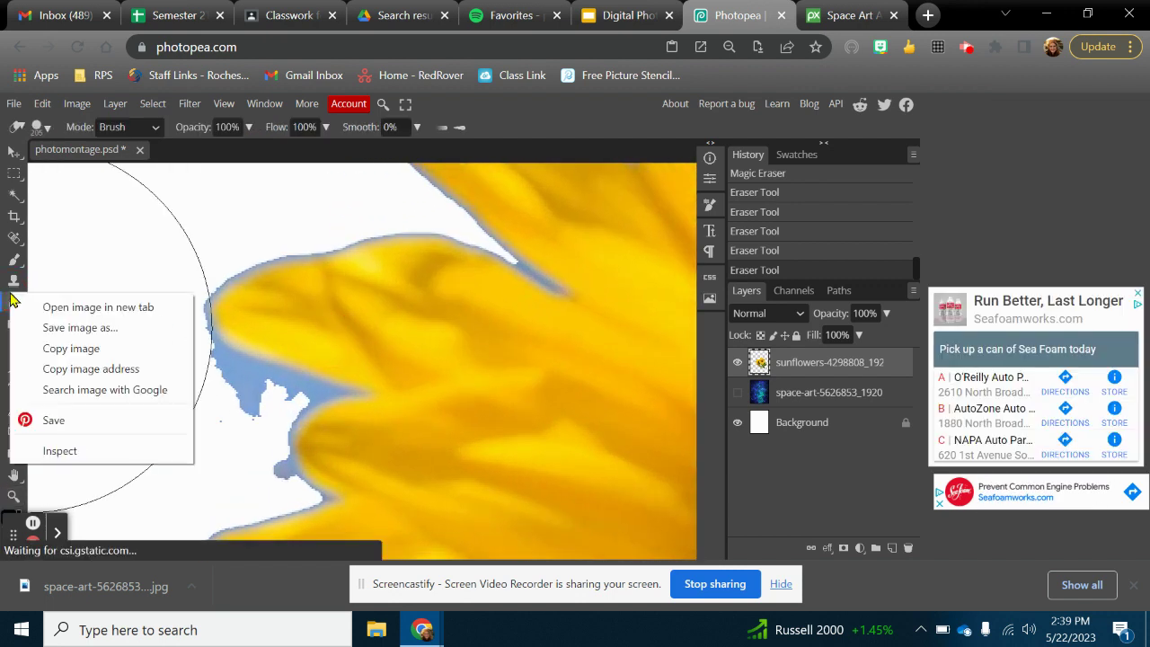
key(Escape)
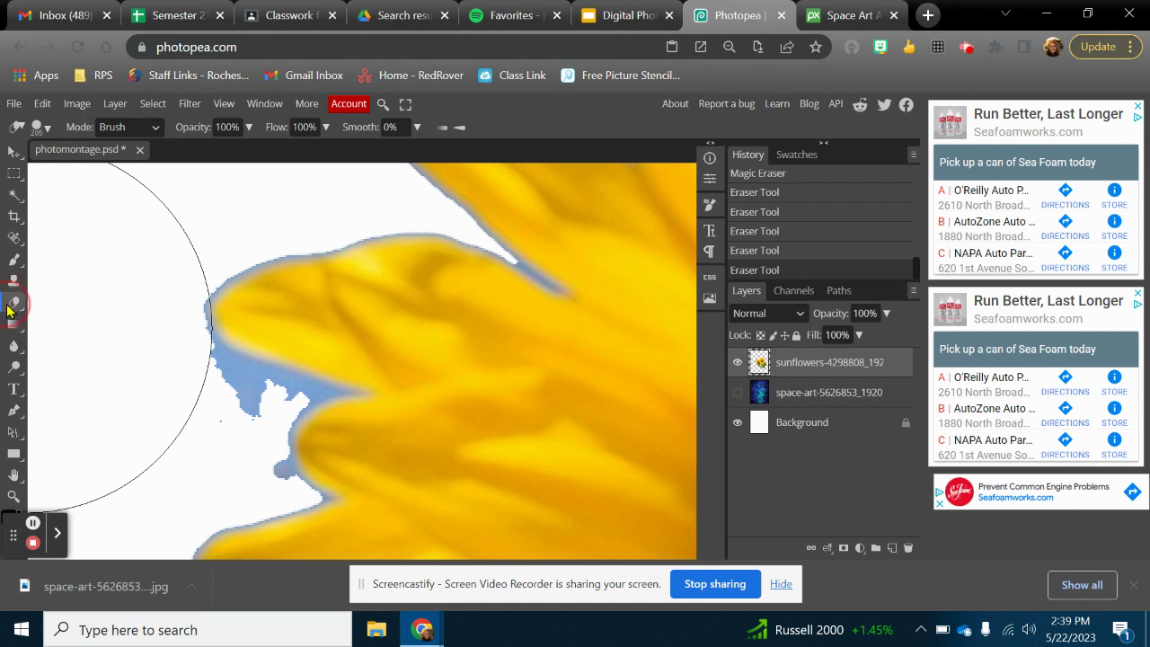
right_click(13, 302)
click(76, 350)
click(251, 380)
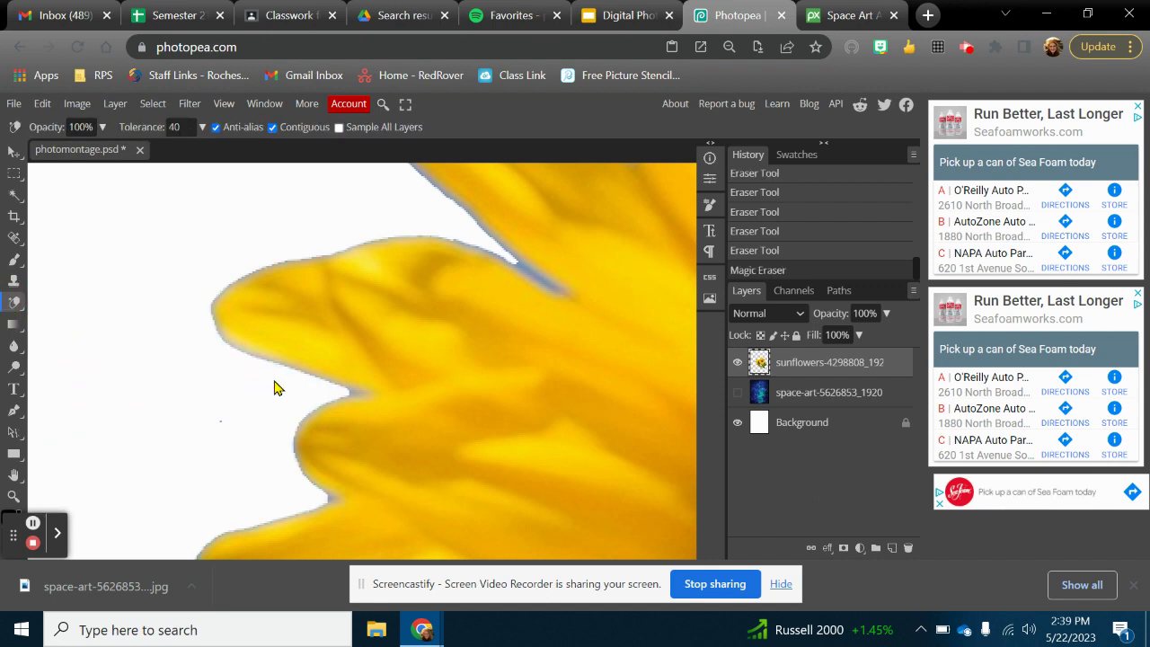
click(524, 274)
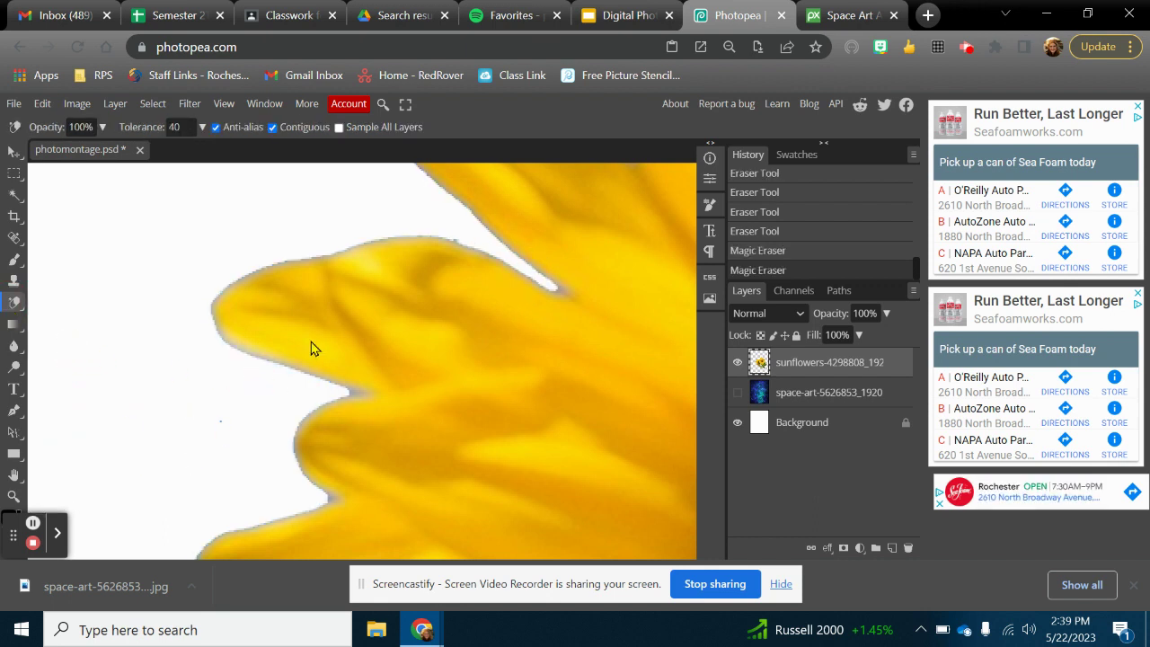
click(454, 241)
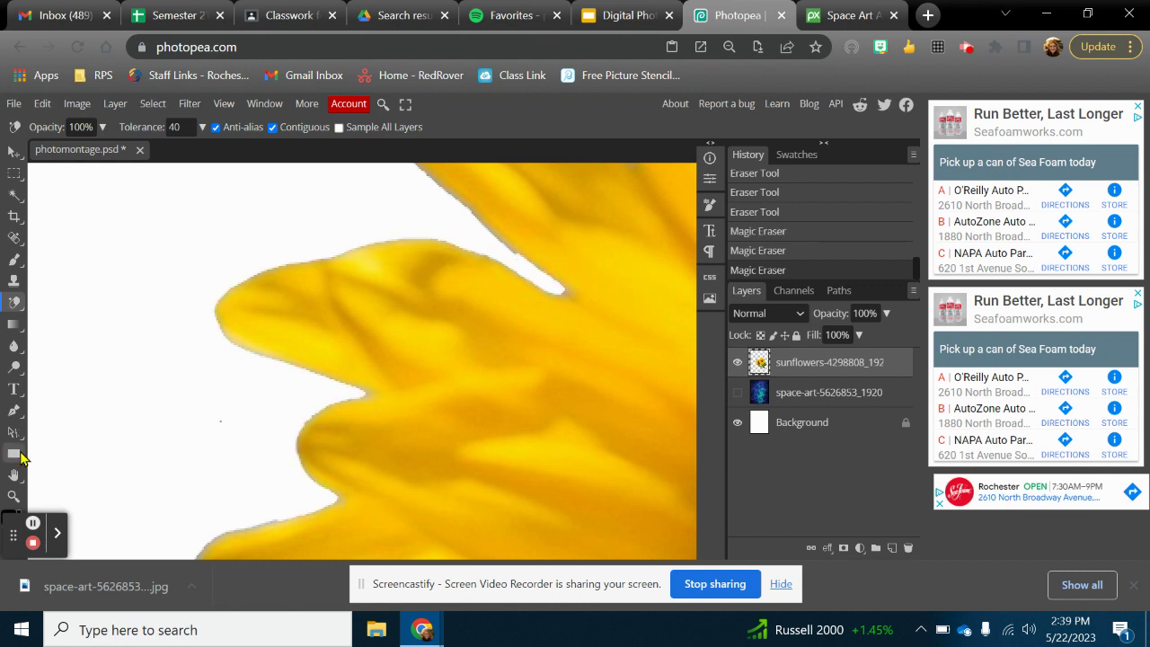
Magic-erase the blue sky patches left in the gap between the left sunflower's base and the front sunflower's petals.
click(13, 496)
click(54, 127)
click(437, 244)
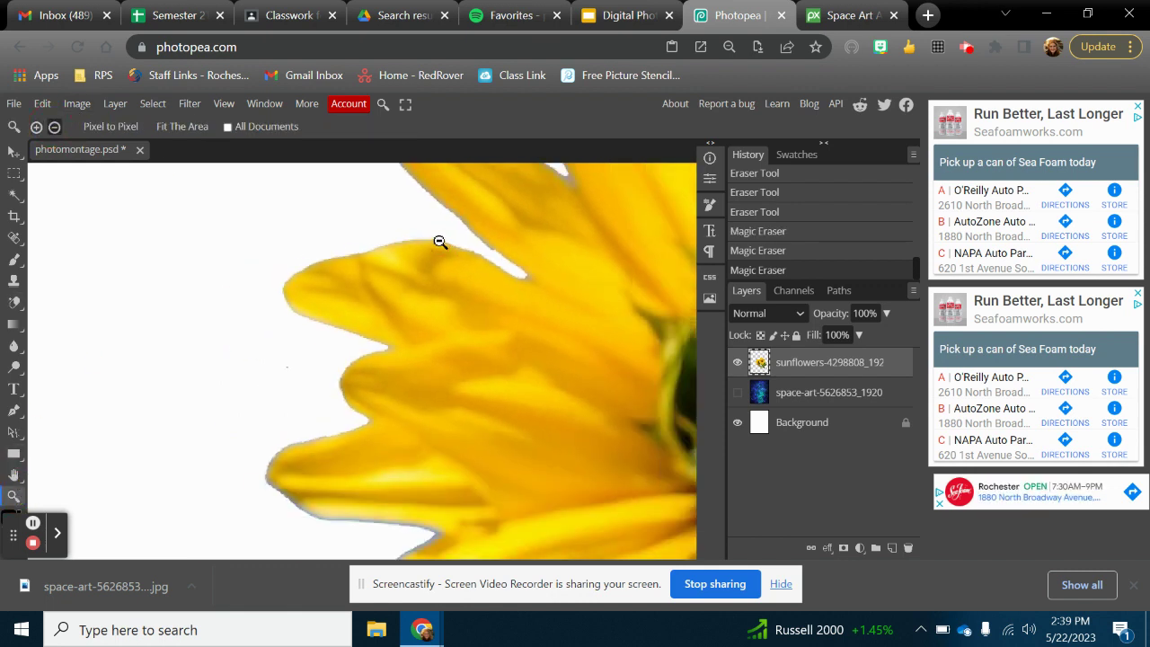
click(438, 241)
click(436, 239)
click(437, 241)
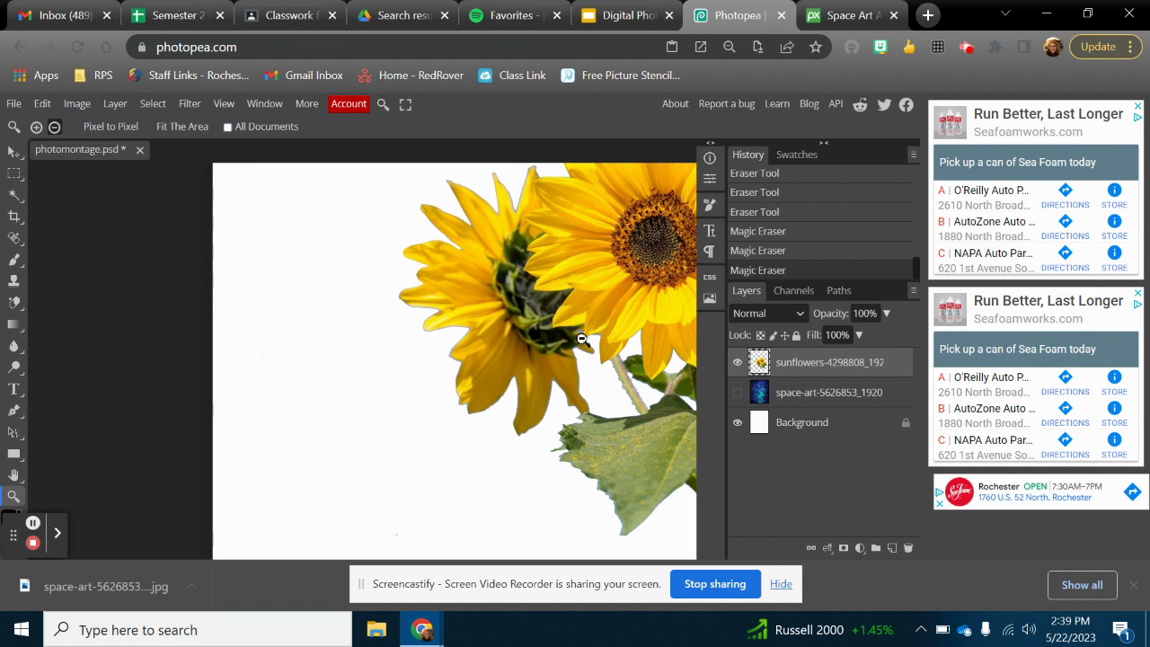
click(617, 309)
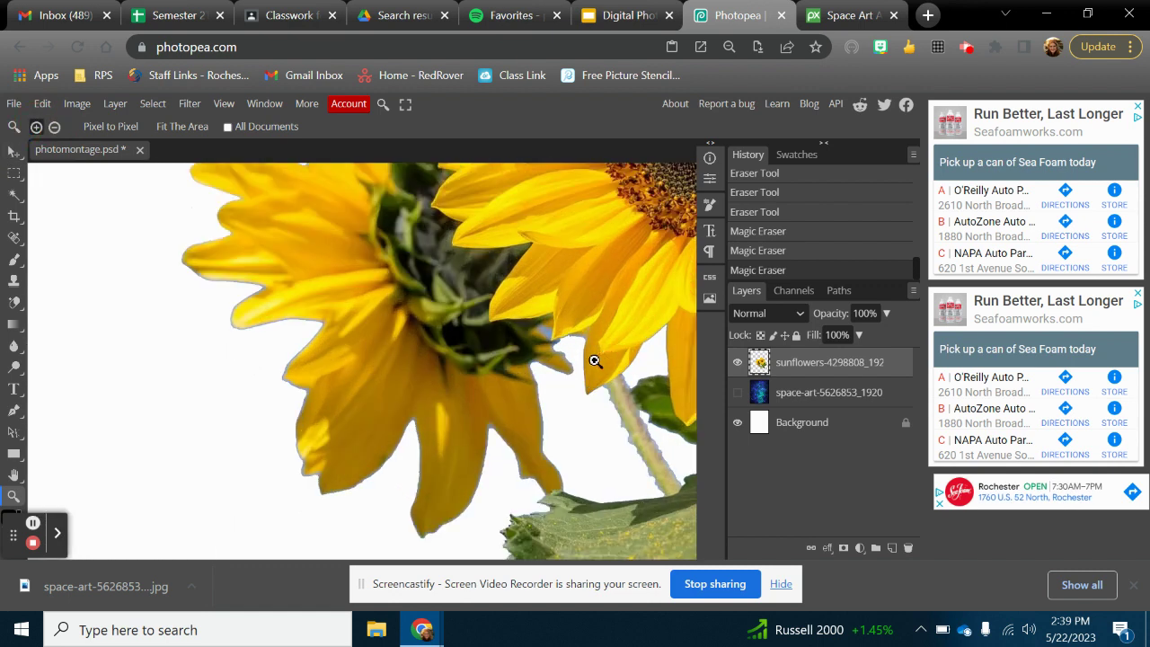
click(590, 353)
click(13, 302)
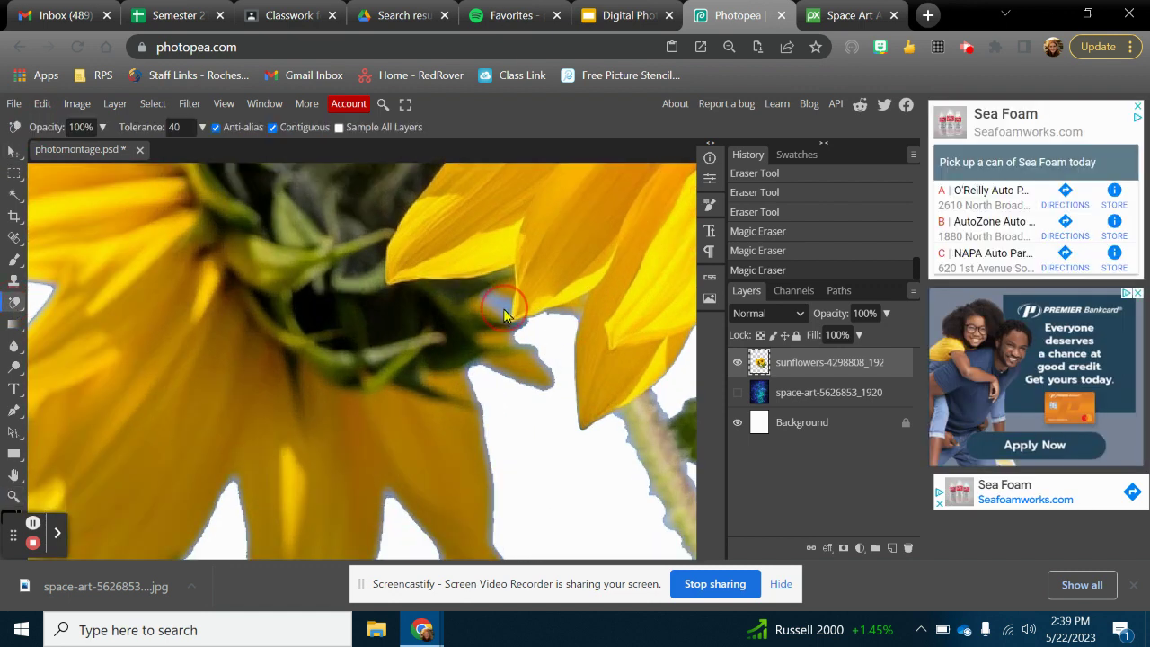
click(521, 331)
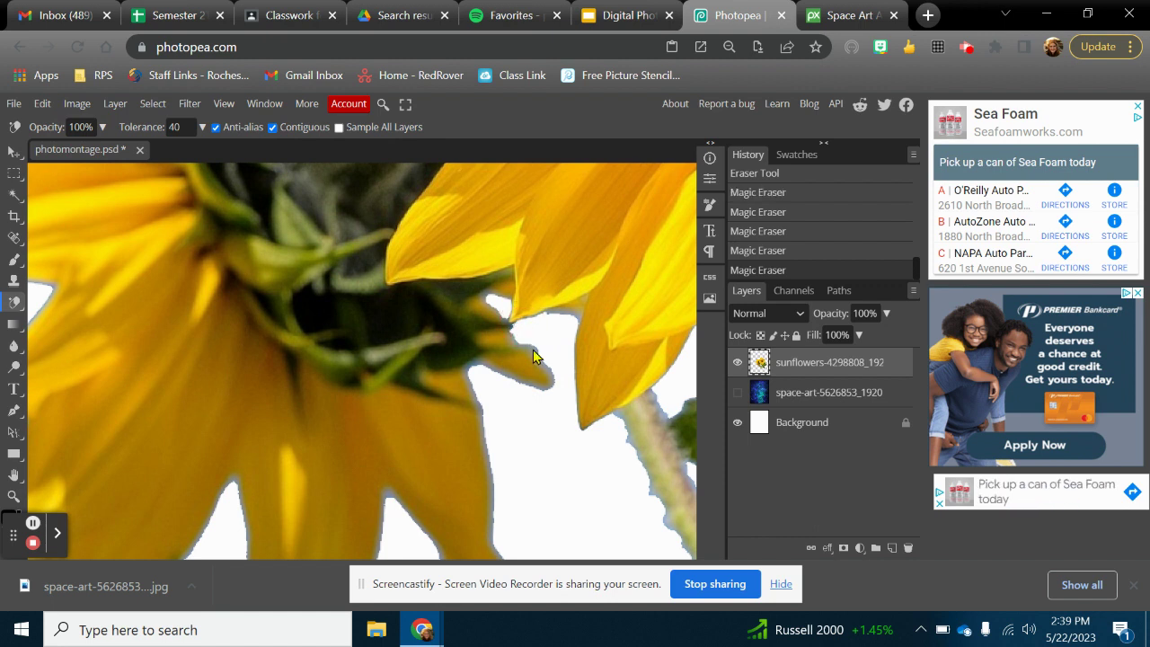
Show the hidden space-art layer behind the sunflowers, with the whole canvas in view.
click(14, 497)
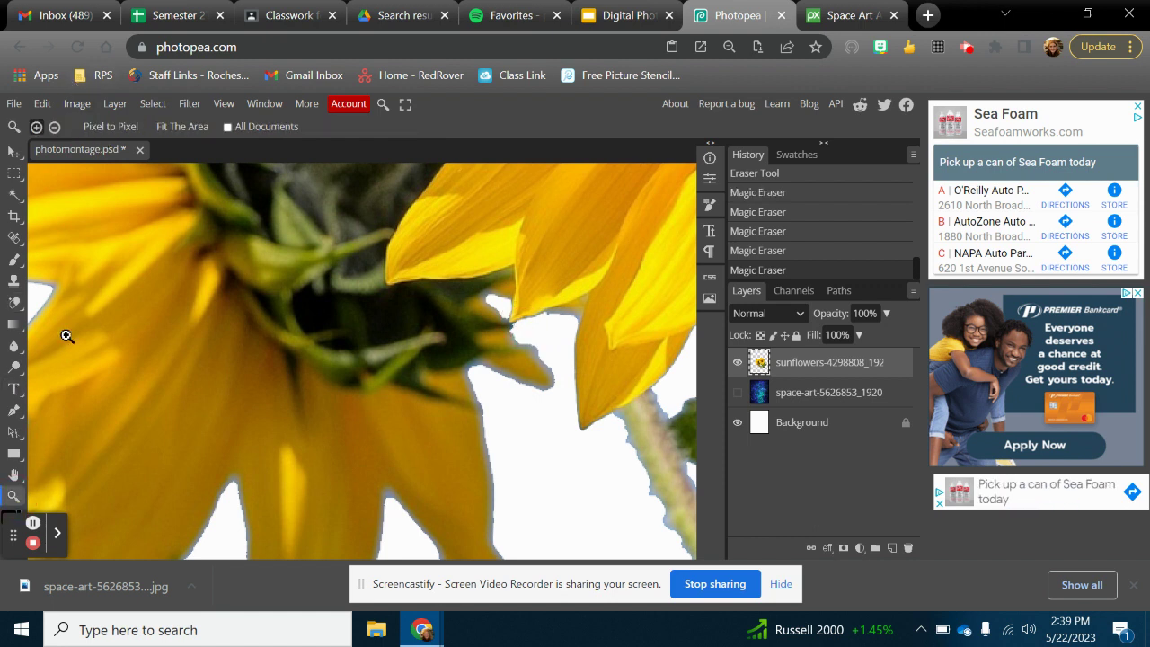
click(383, 323)
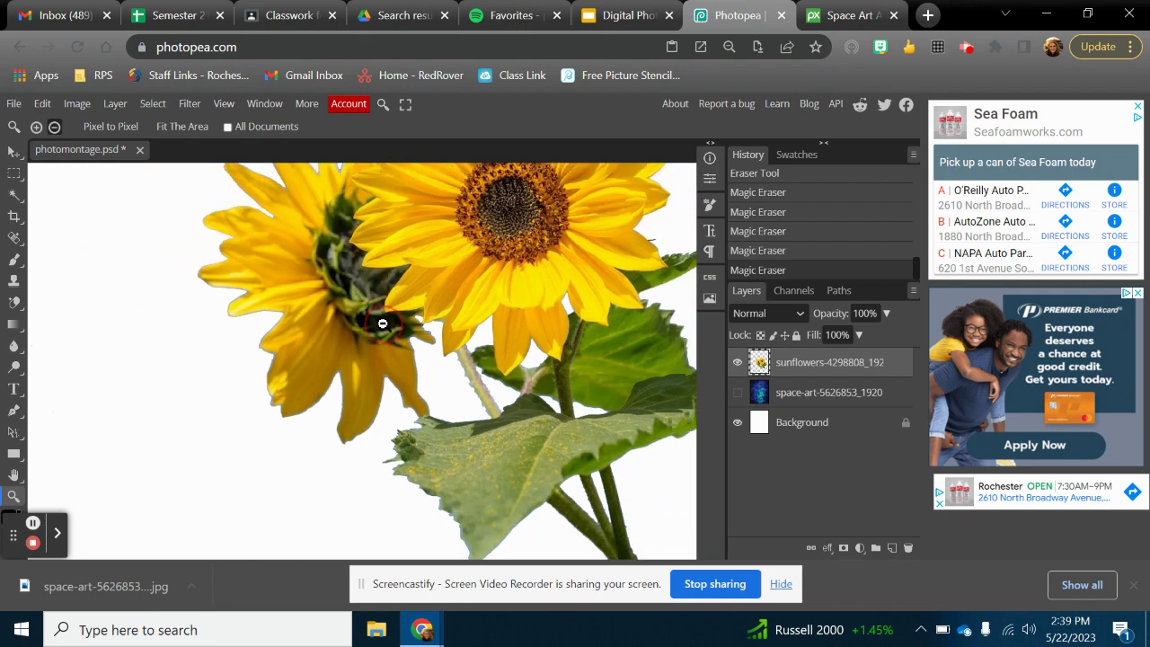
click(382, 323)
click(382, 324)
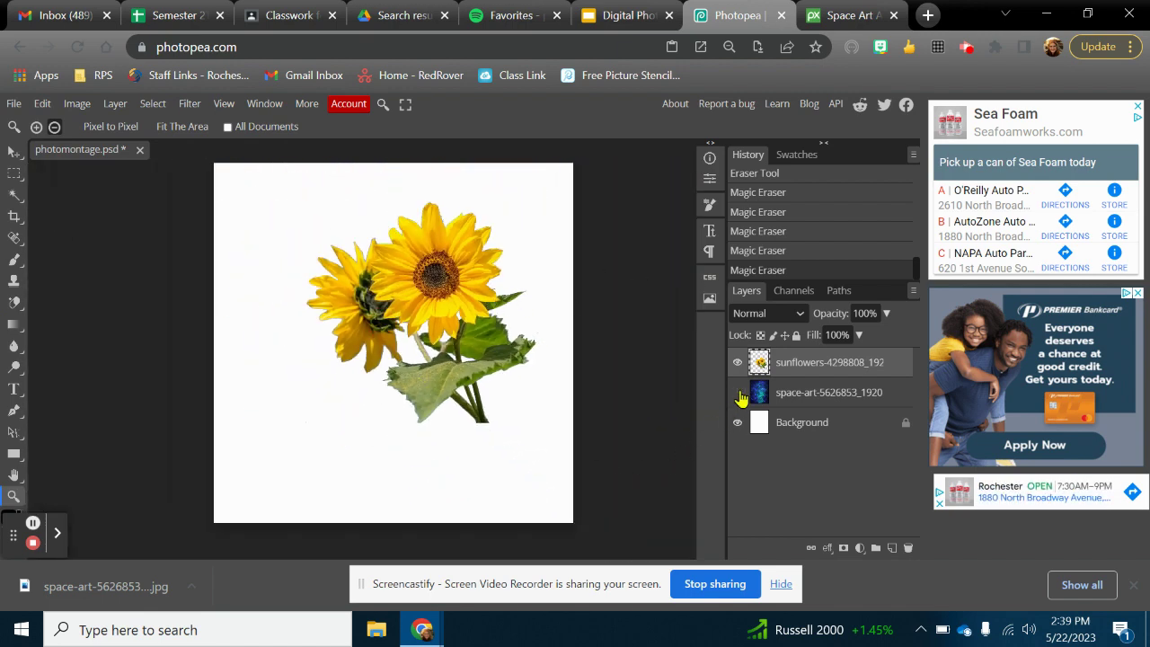
click(737, 392)
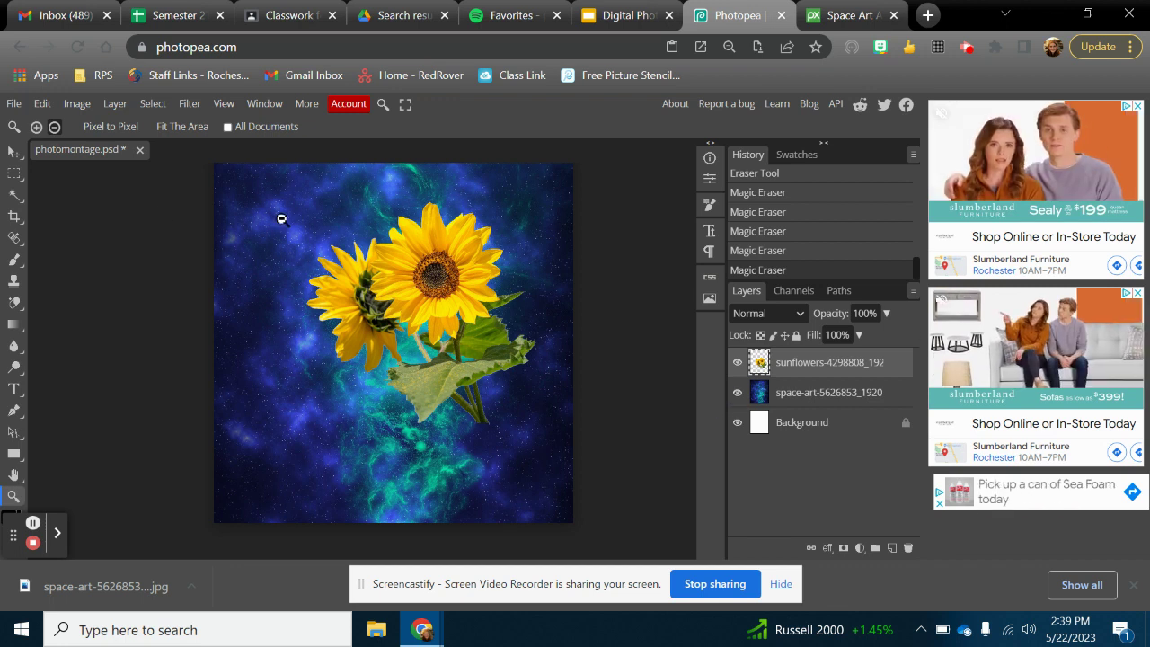
Move the sunflowers slightly down and right on the canvas, then save photomontage.psd over the existing file.
click(14, 151)
drag(456, 307, 480, 331)
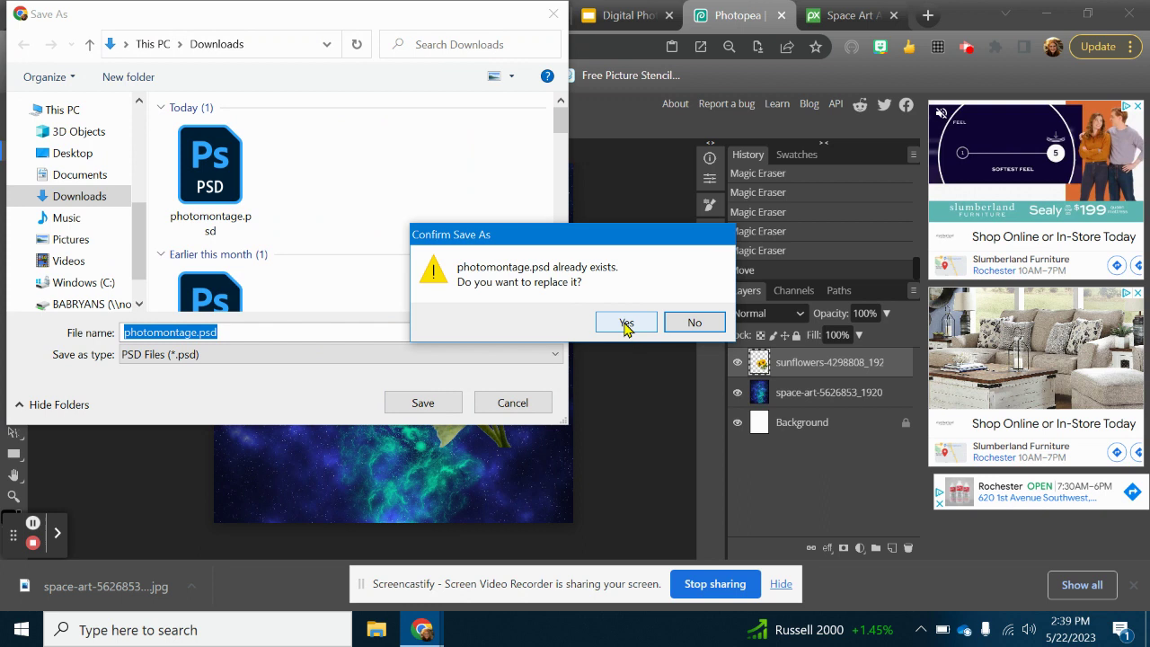
key(ctrl+s)
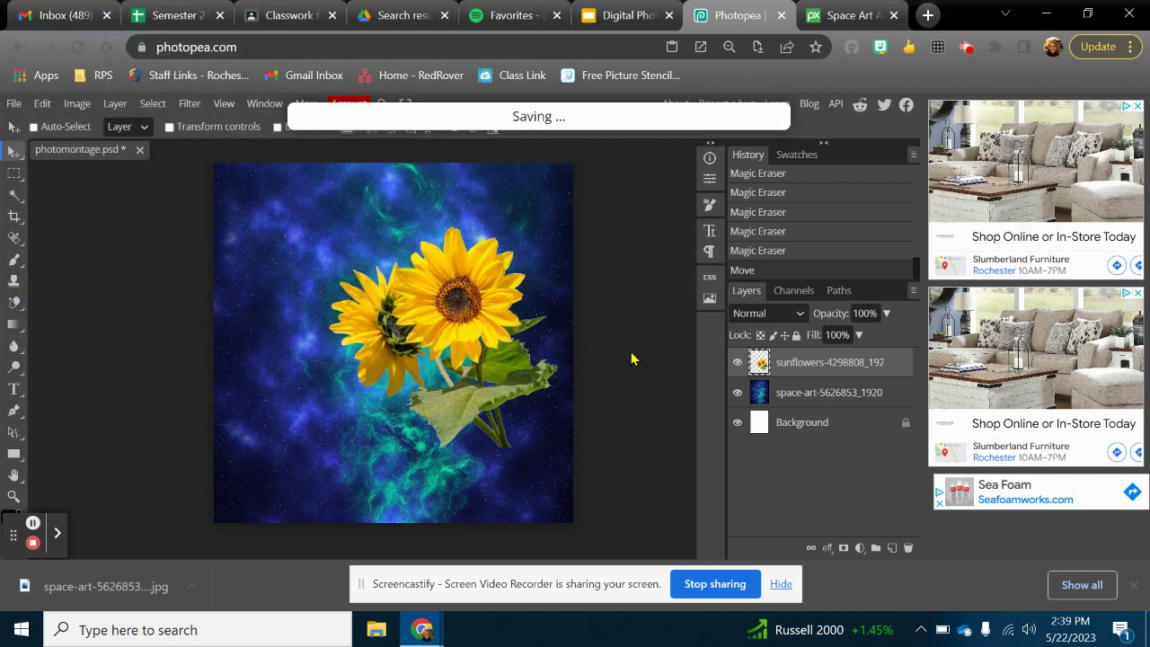
Place mineral-5248231_1920.jpg from Downloads into the photomontage as a new layer.
click(13, 106)
click(61, 178)
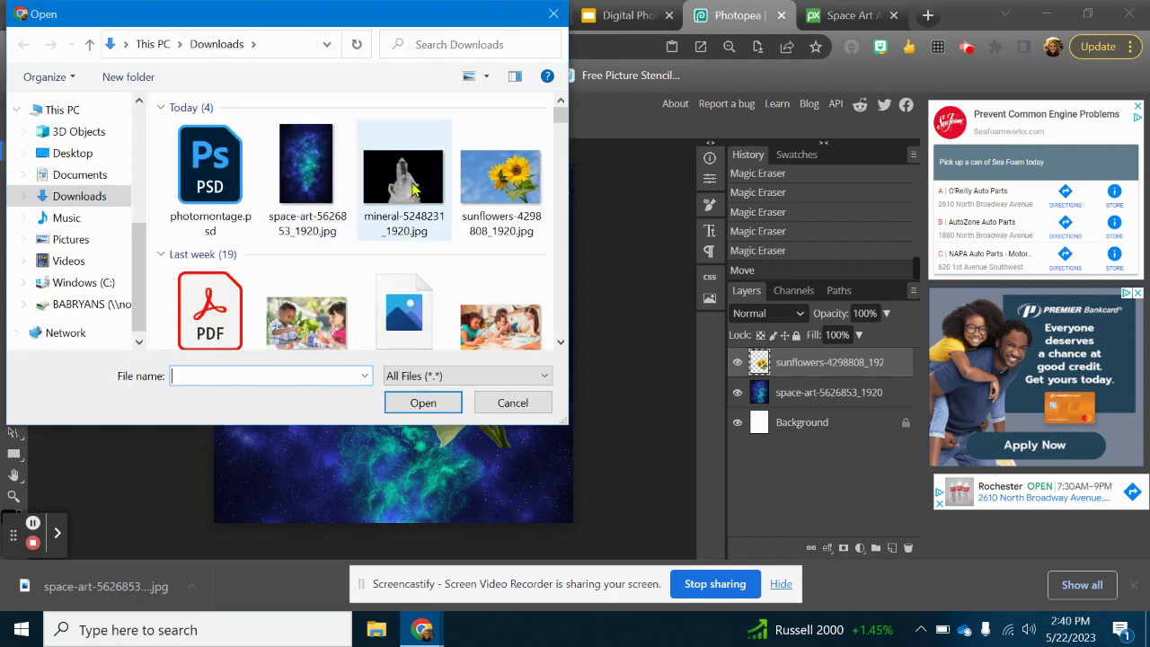
double_click(415, 187)
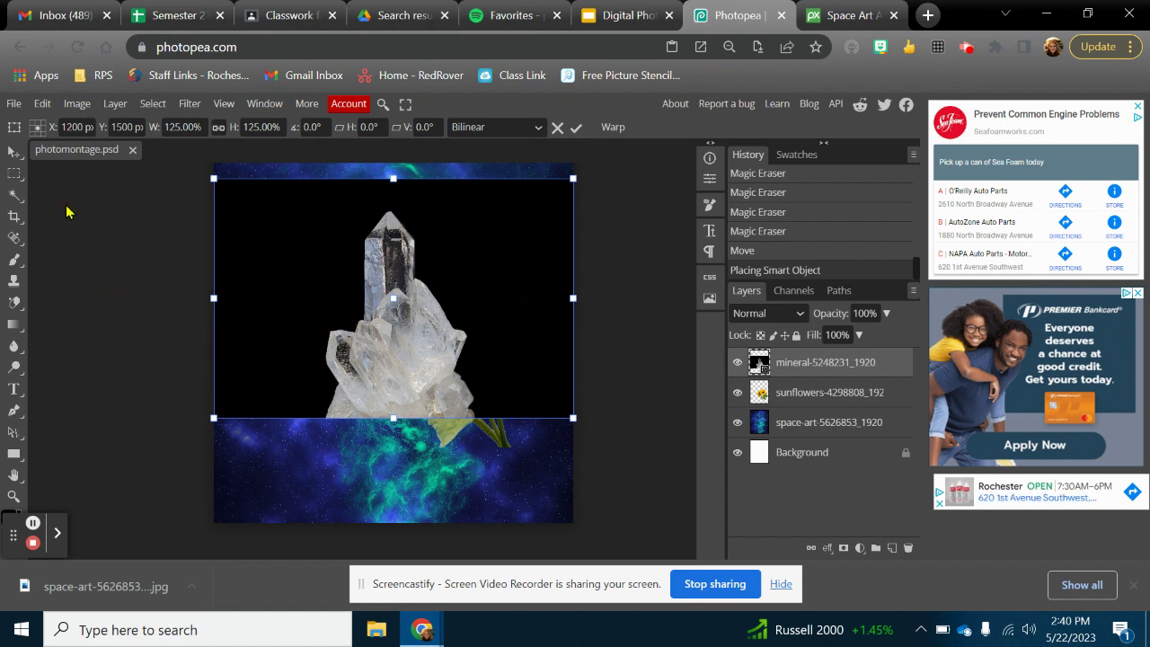
Rasterize the mineral layer and remove the black background around the crystal with the Magic Eraser.
click(14, 302)
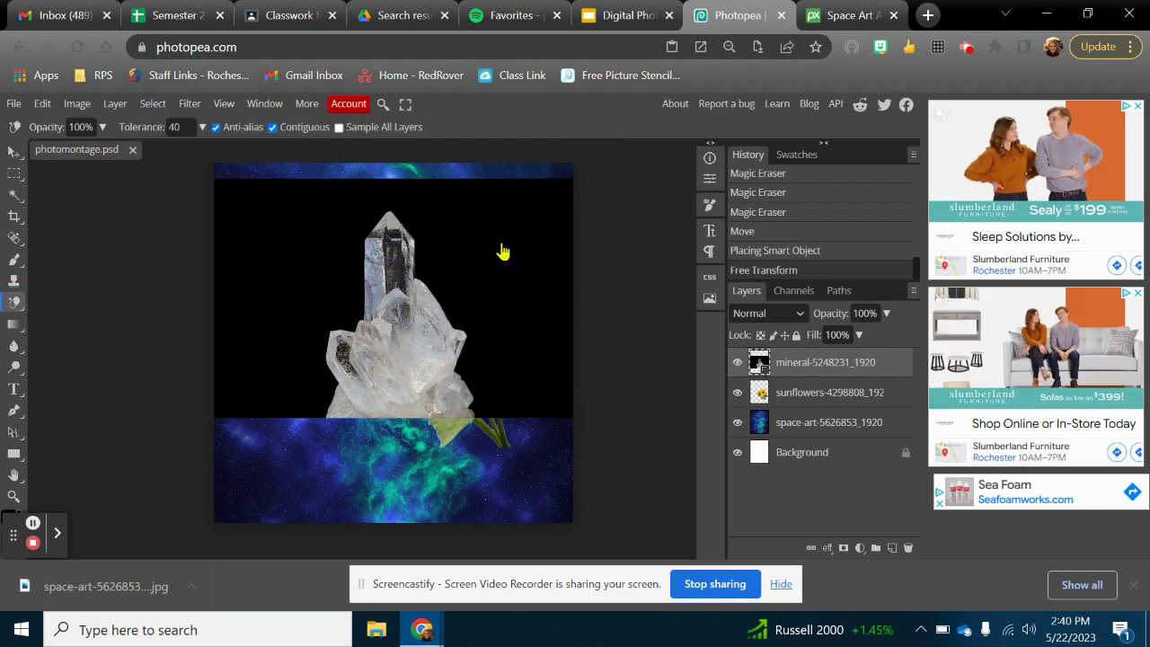
right_click(817, 363)
click(765, 340)
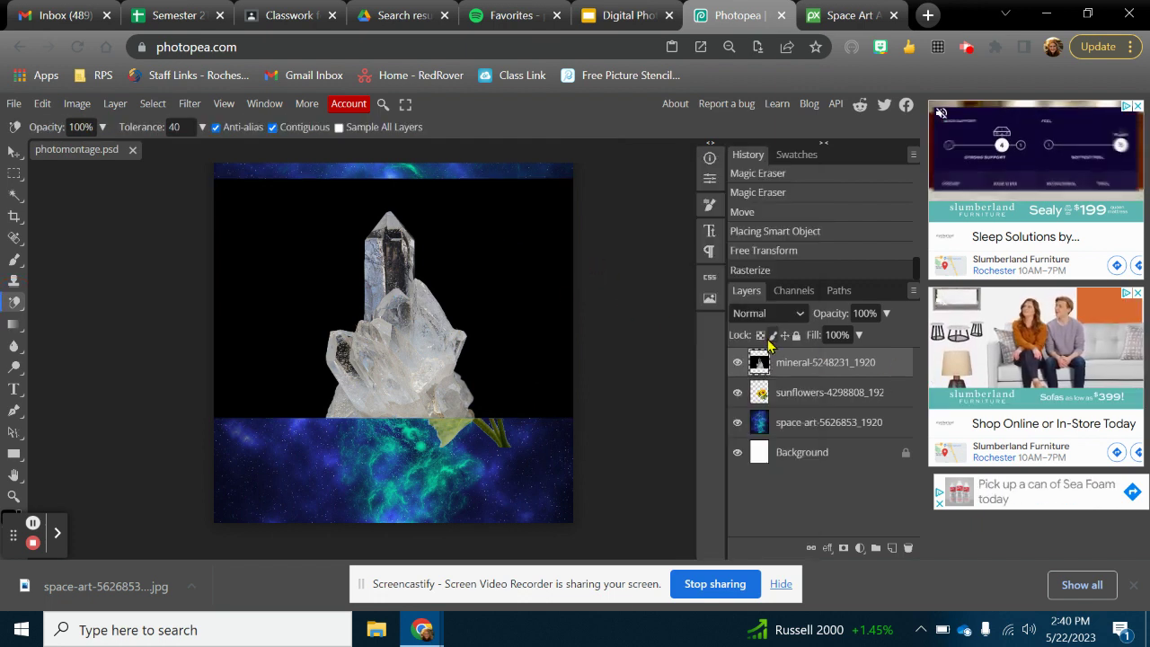
click(508, 256)
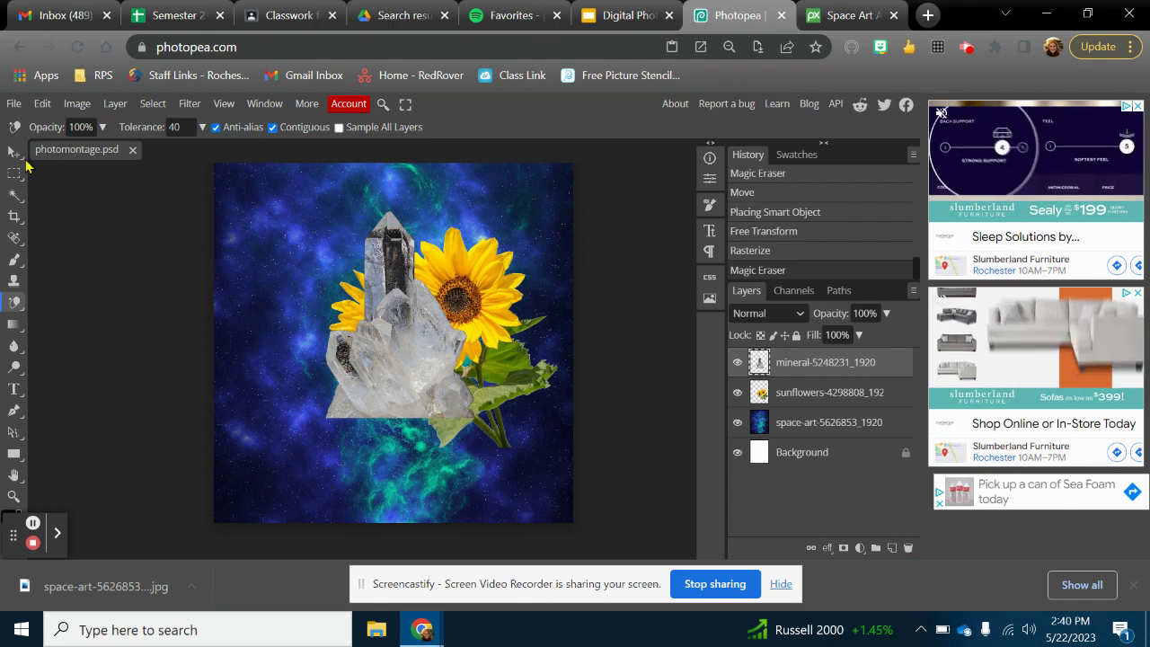
Move the crystal to the lower-left area of the canvas, beside the sunflowers.
key(v)
drag(399, 348, 339, 442)
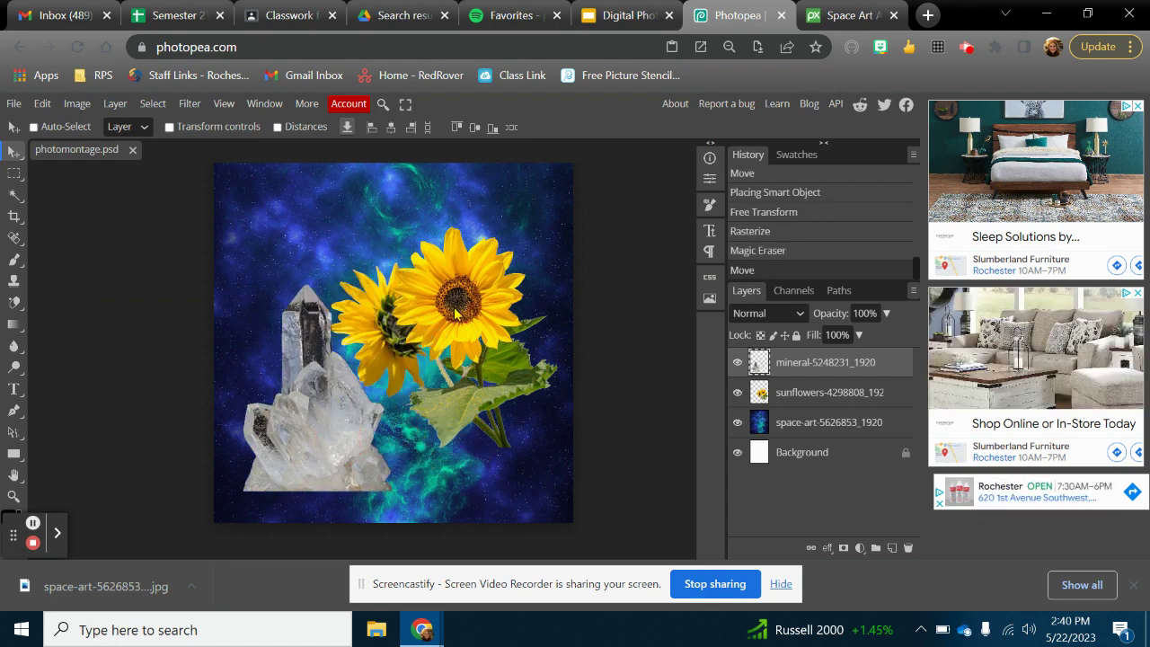
Scale the sunflowers layer proportionally to about 157% and move it down so the flowers fill the lower part of the canvas.
click(813, 400)
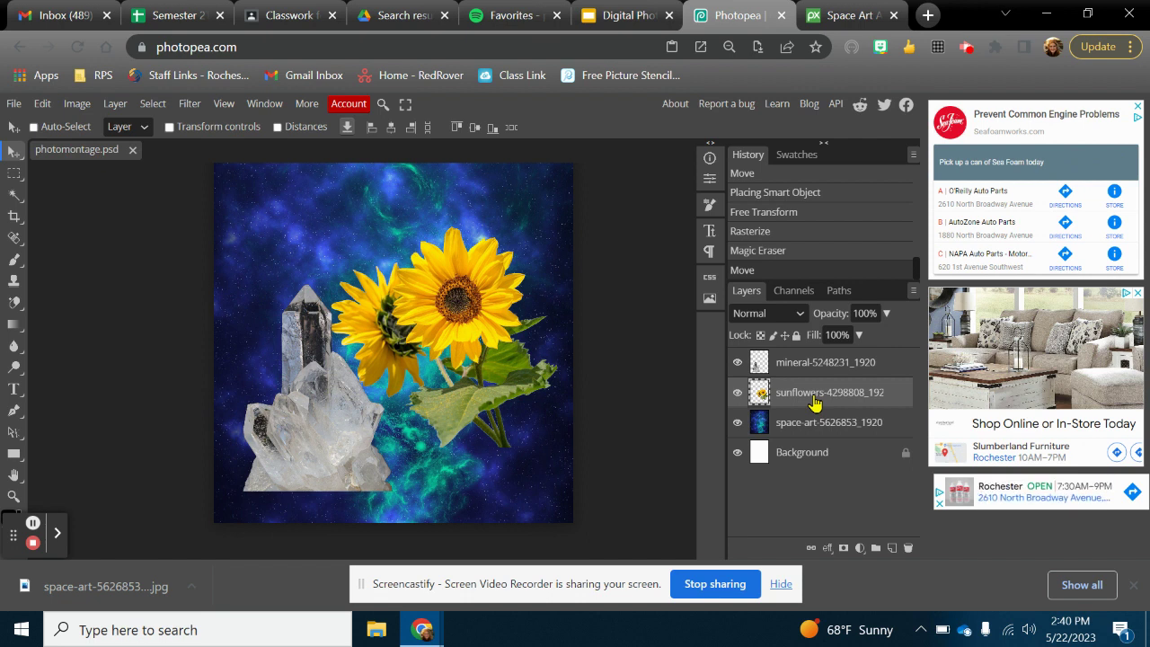
key(ctrl)
key(ctrl+t)
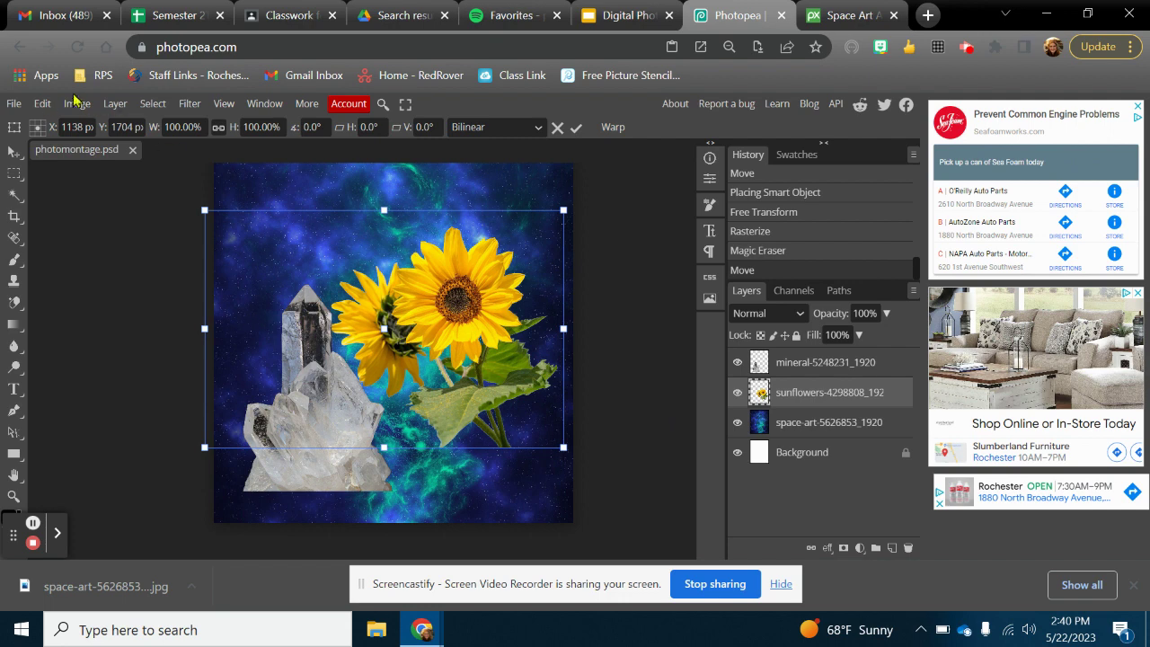
drag(202, 210, 5, 81)
drag(408, 235, 475, 418)
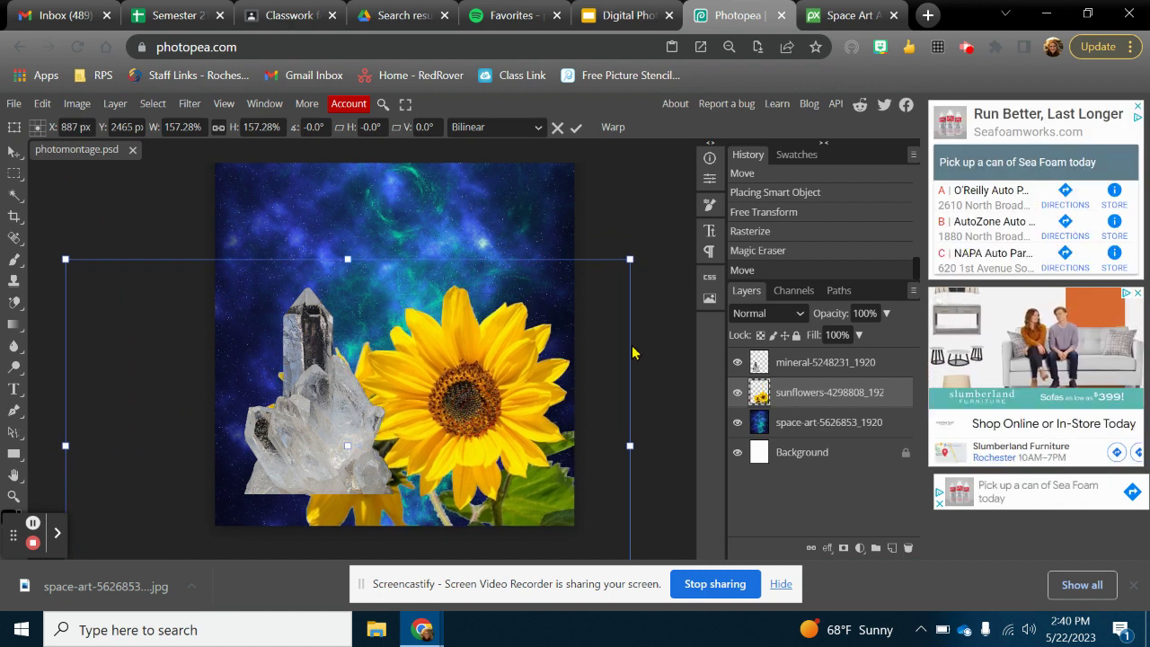
key(Return)
Move the mineral layer's crystal up from the lower left and over so it overlaps the front sunflower.
click(820, 361)
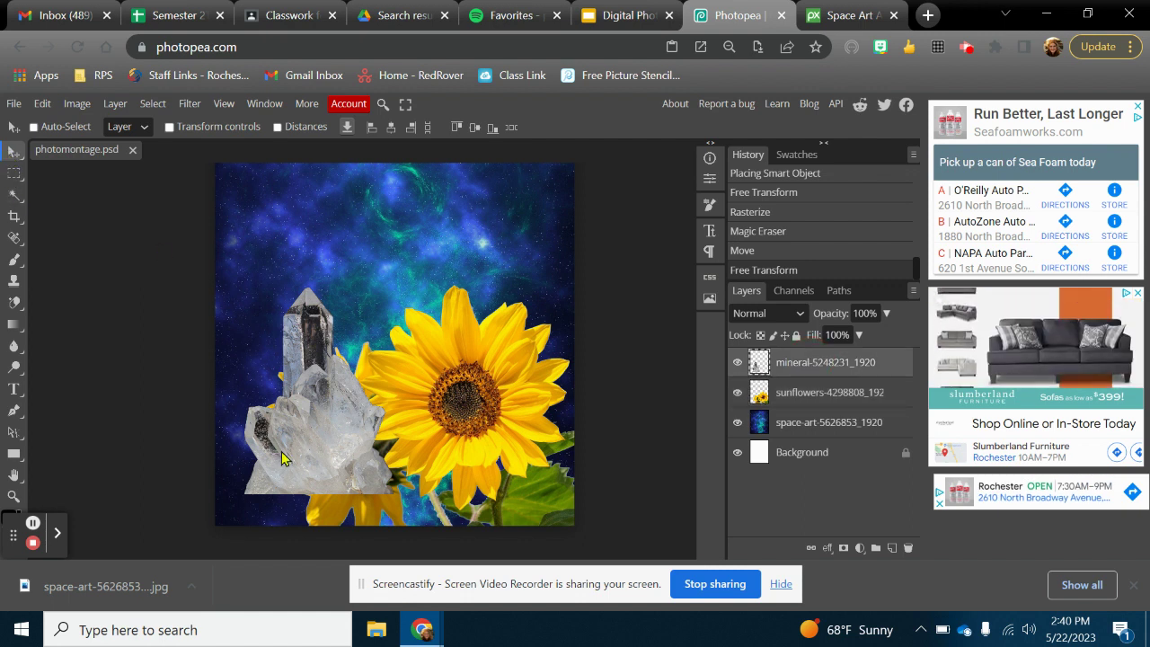
drag(303, 432, 325, 344)
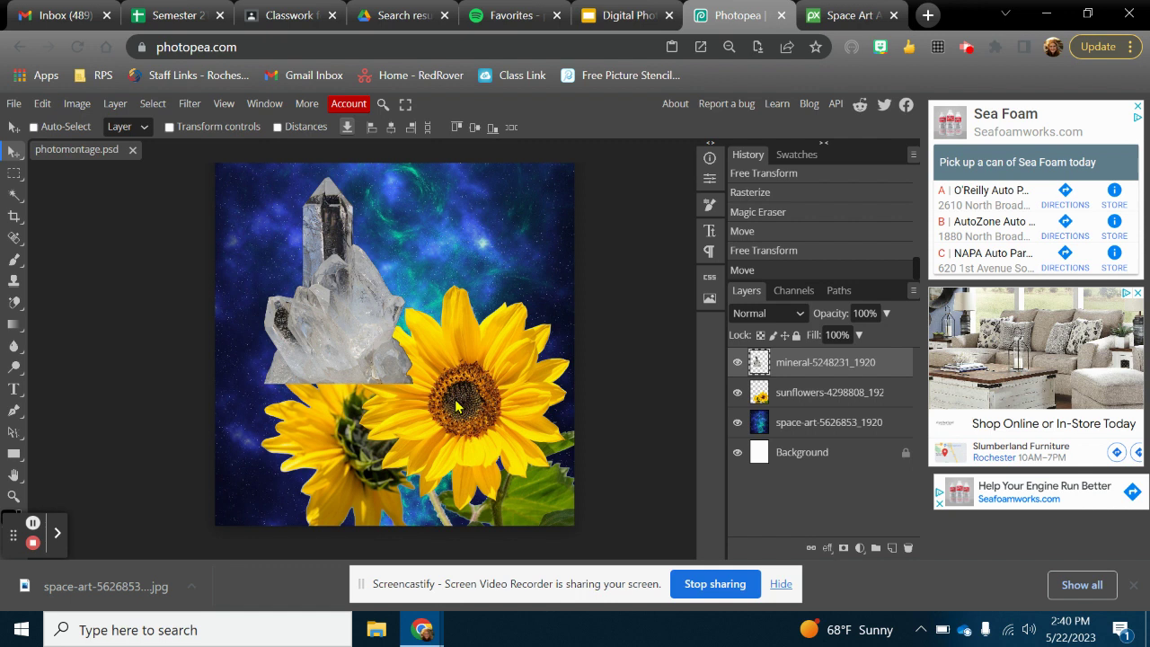
drag(346, 329, 406, 380)
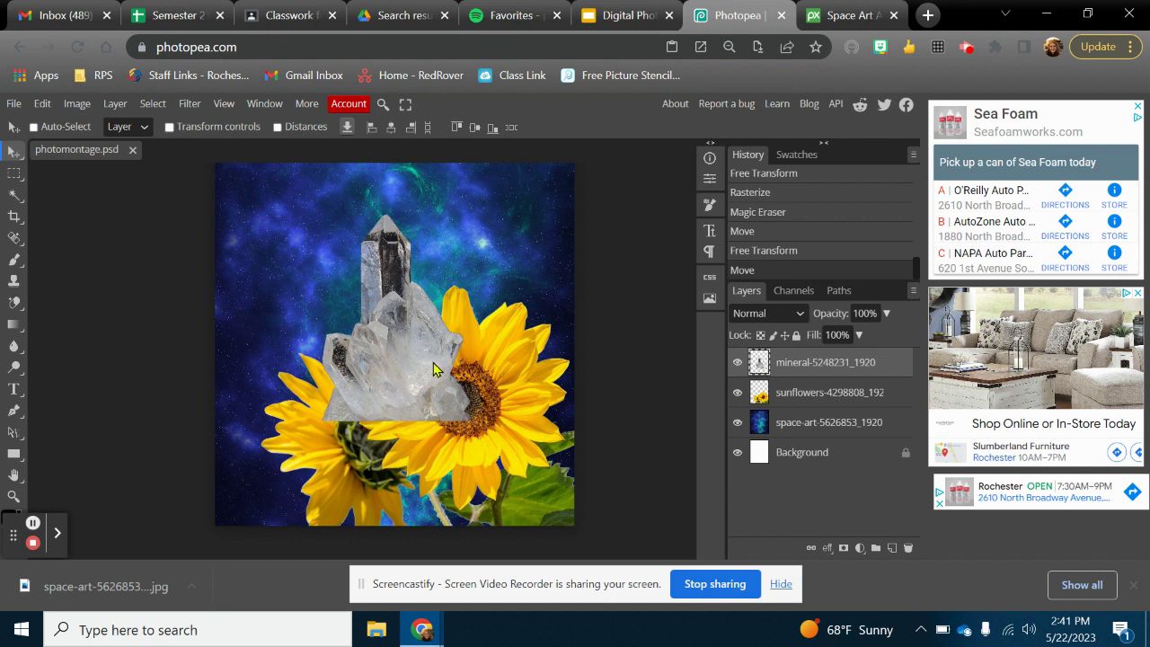
Free-transform the crystal to about 53% size, rotate it about 18° clockwise and position it over the front sunflower's centre.
key(ctrl)
key(ctrl+t)
drag(566, 418, 500, 377)
drag(514, 184, 433, 173)
click(384, 346)
drag(413, 375, 458, 413)
drag(604, 389, 527, 376)
drag(432, 384, 478, 404)
drag(574, 388, 484, 400)
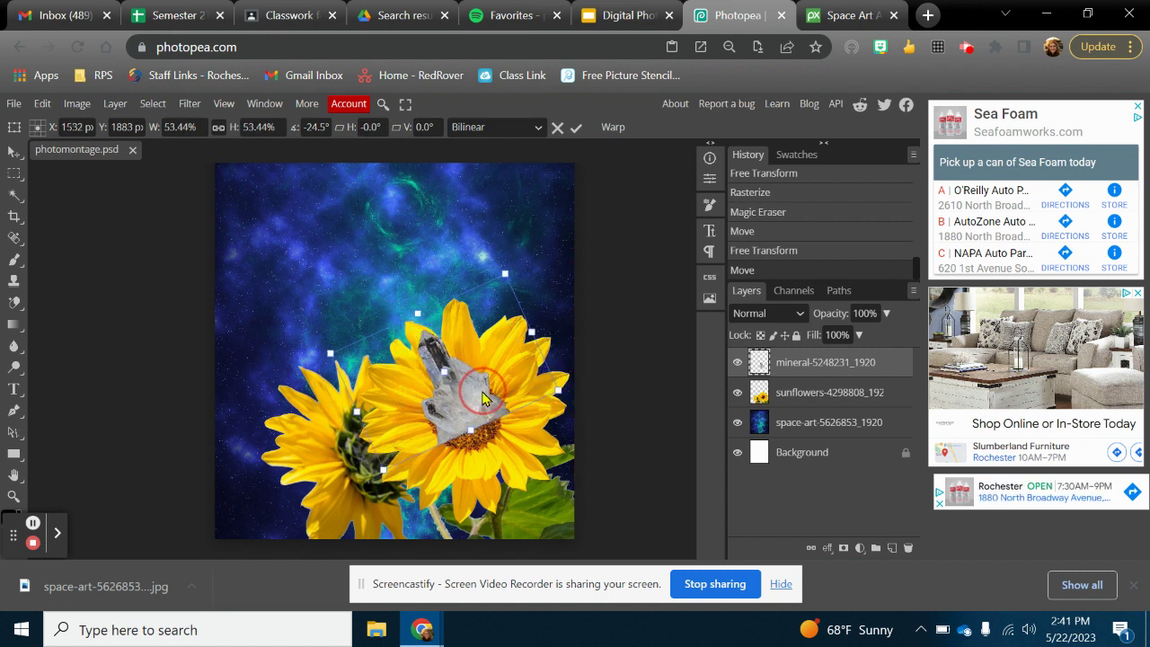
drag(578, 407, 493, 457)
drag(485, 419, 485, 420)
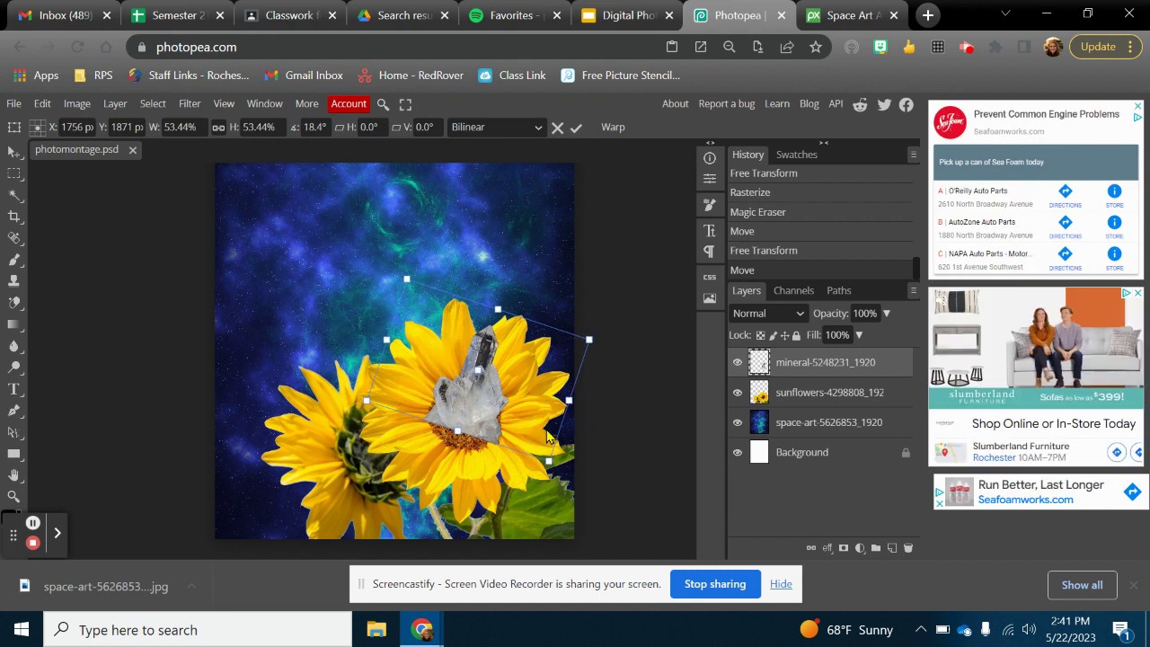
key(Return)
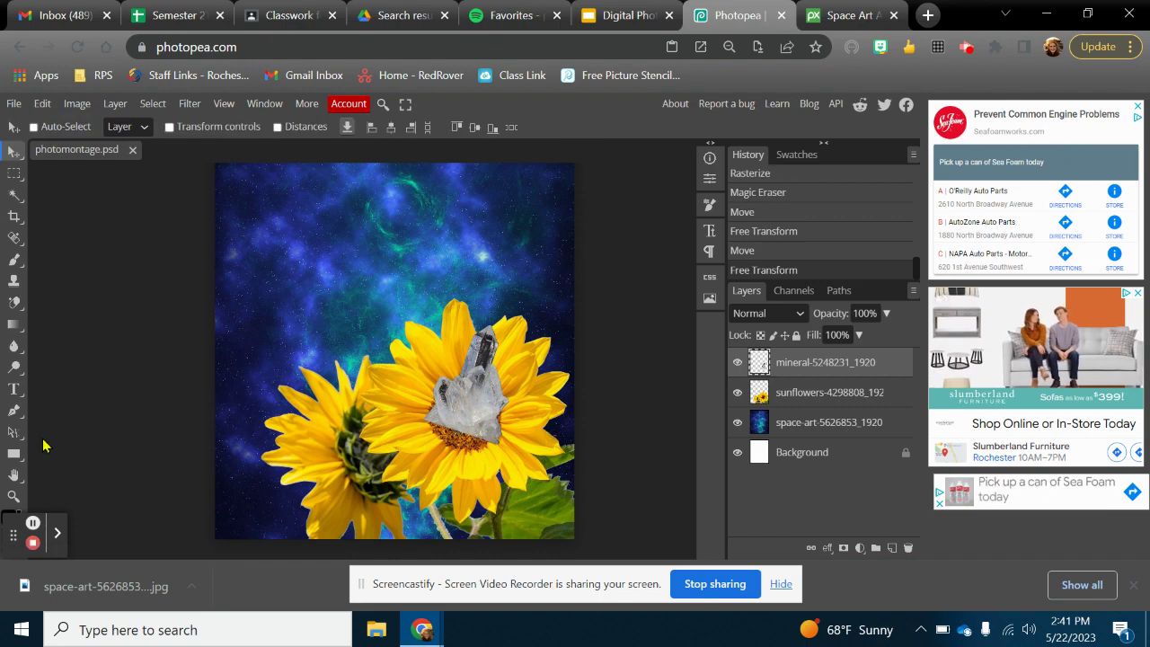
Lower the mineral layer's opacity to 71% while viewing the crystal and sunflower centre up close.
click(13, 496)
click(480, 419)
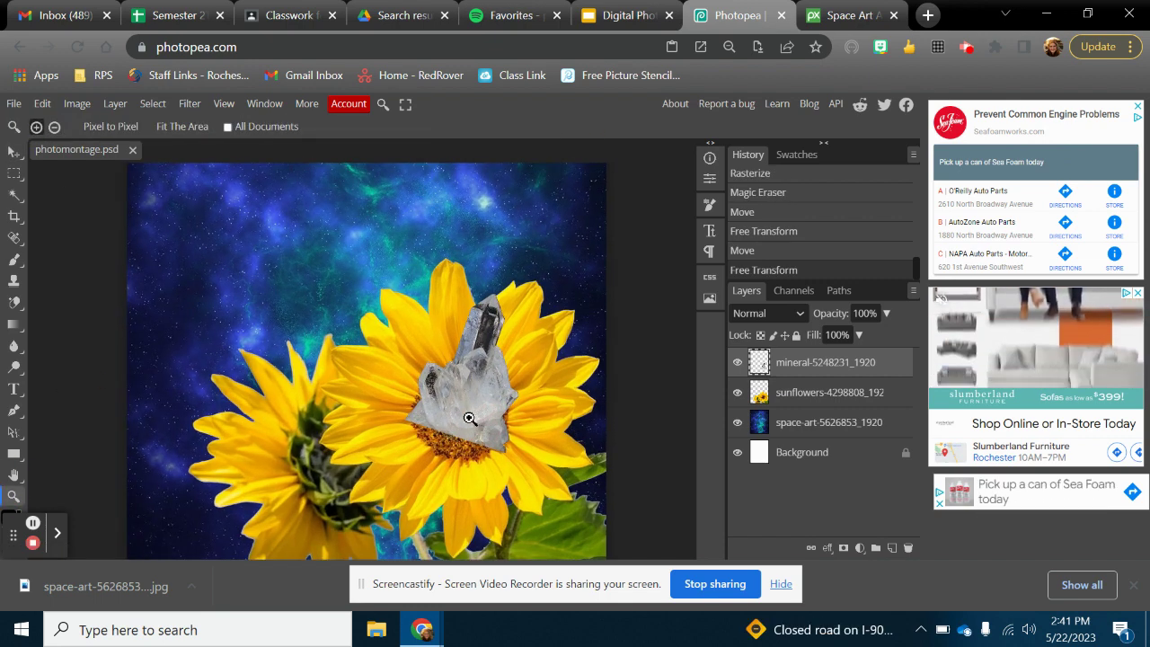
click(470, 416)
click(467, 404)
alt+click(583, 346)
alt+click(582, 346)
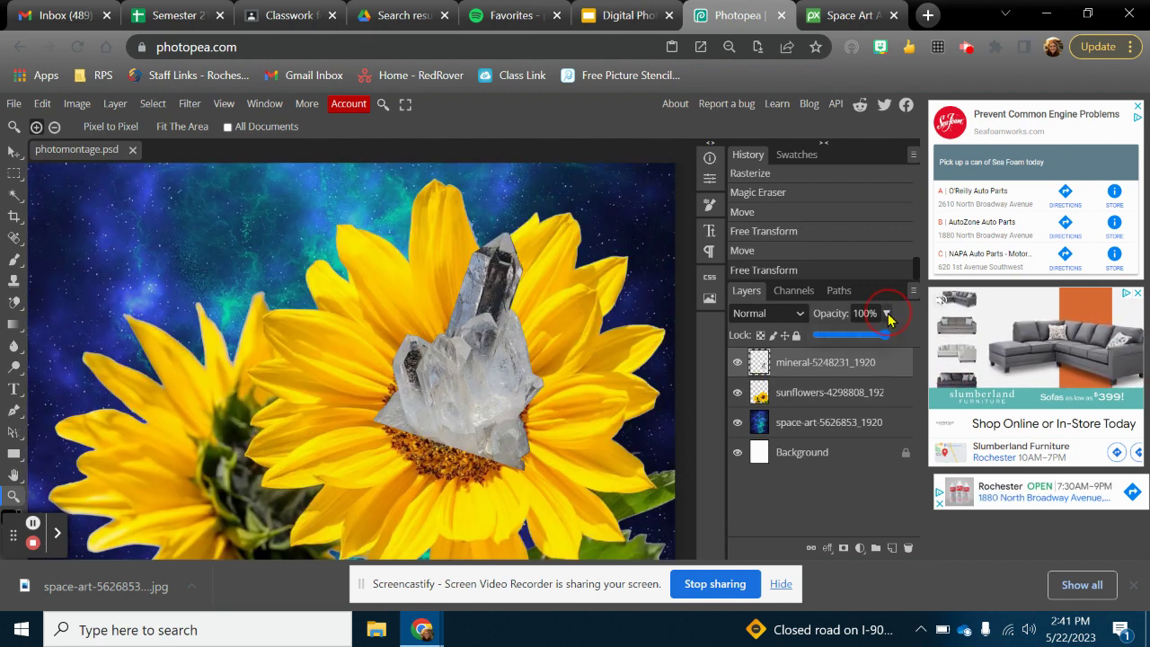
click(885, 312)
drag(888, 334, 867, 335)
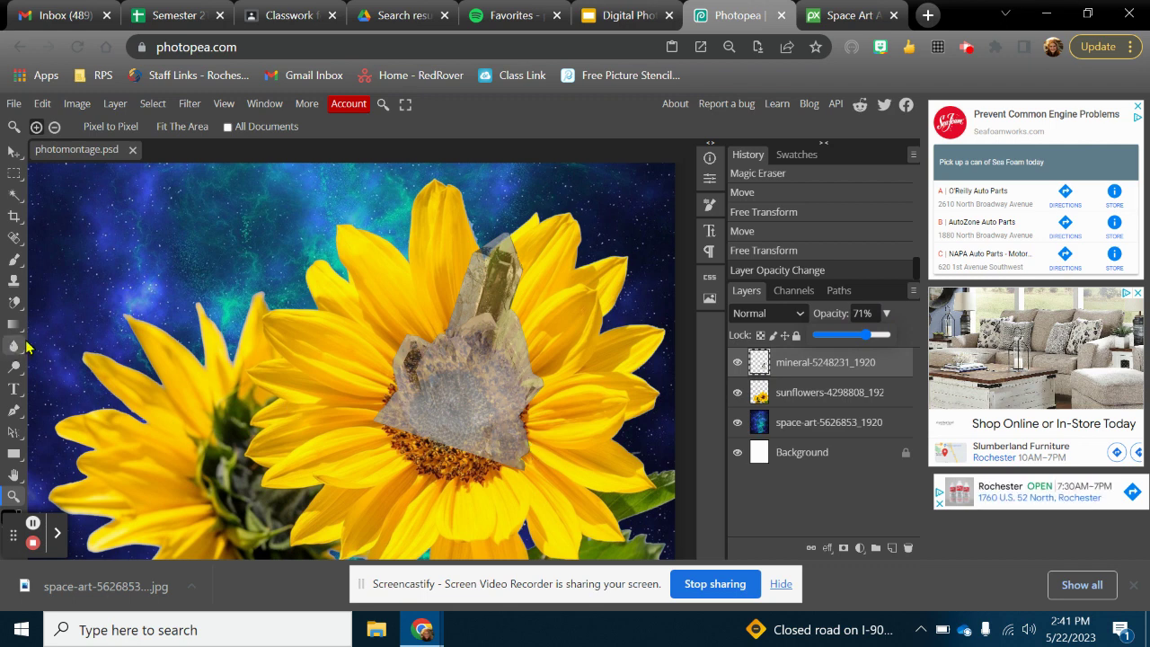
Erase the crystal's lower edges and corners over the sunflower's seed ring using the Eraser tool with an 85 px brush.
right_click(15, 307)
click(67, 297)
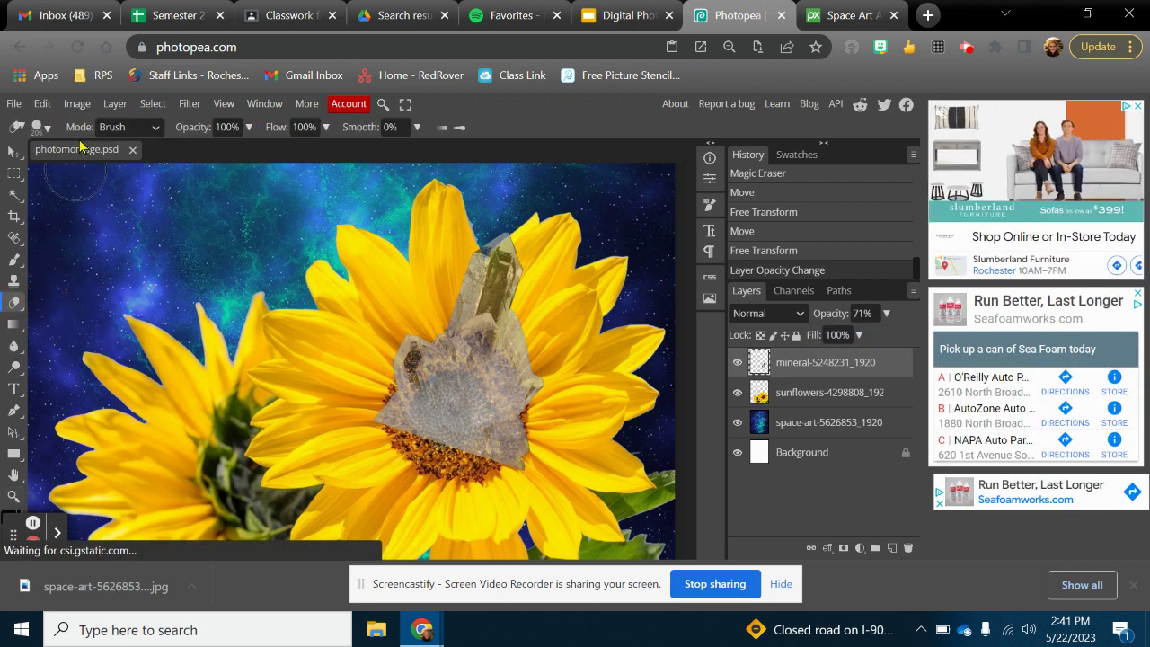
click(47, 127)
drag(193, 167, 154, 167)
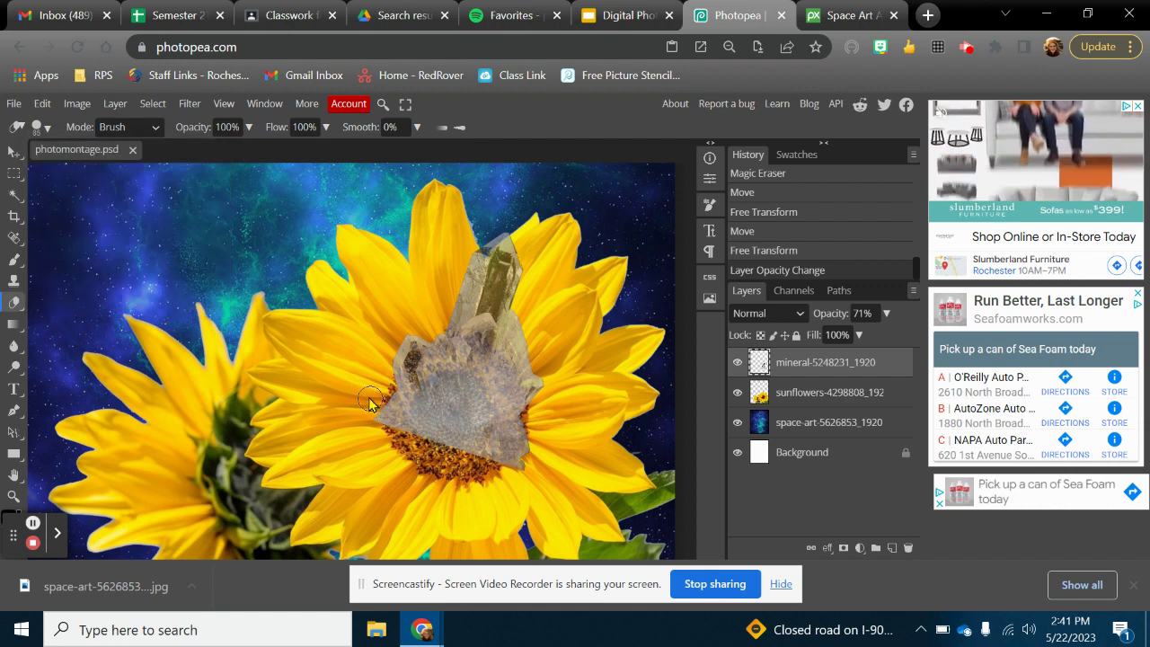
mouse_move(382, 406)
mouse_down()
mouse_move(411, 449)
mouse_move(368, 424)
mouse_up()
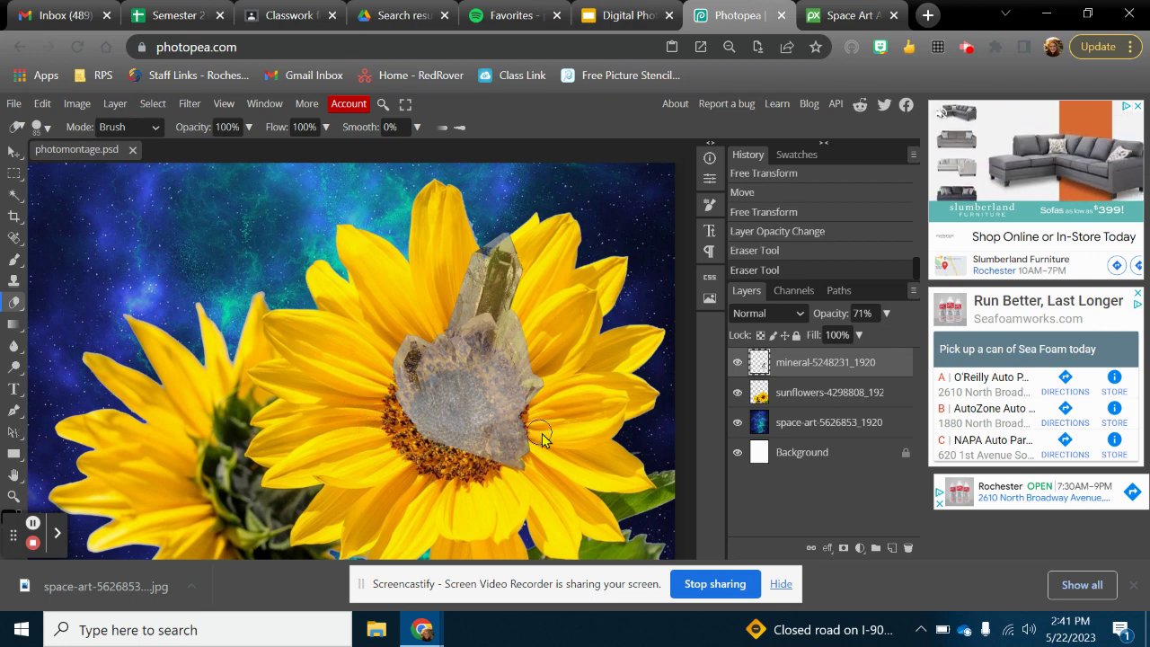
mouse_move(535, 435)
mouse_down()
mouse_move(499, 446)
mouse_move(497, 466)
mouse_move(444, 462)
mouse_up()
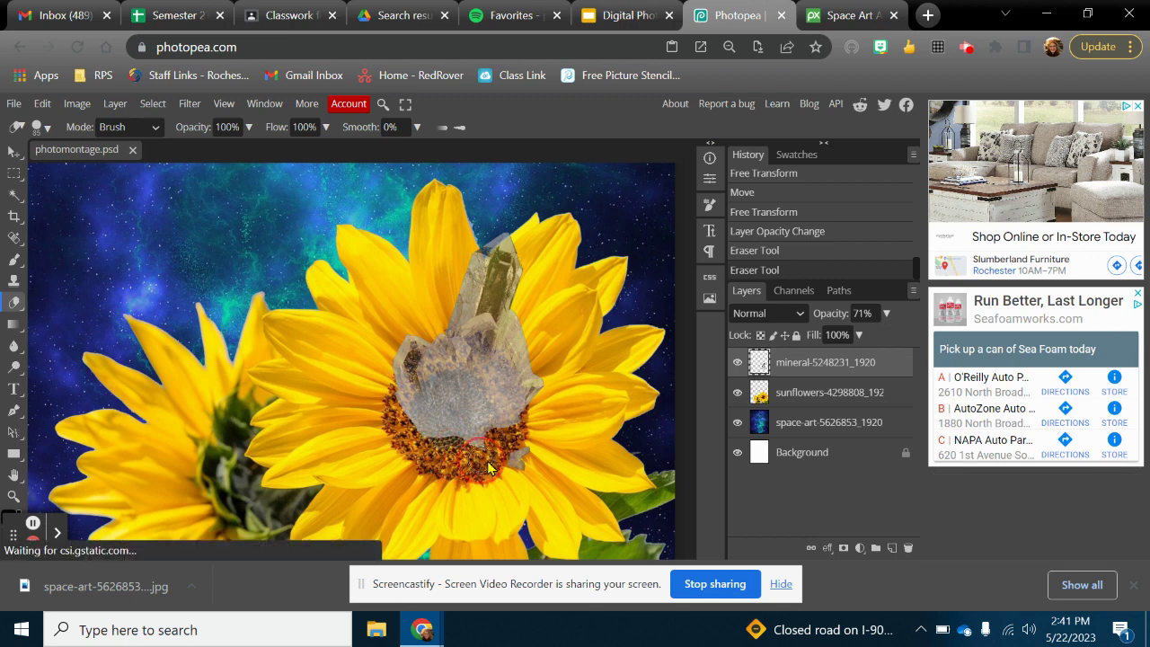
click(533, 474)
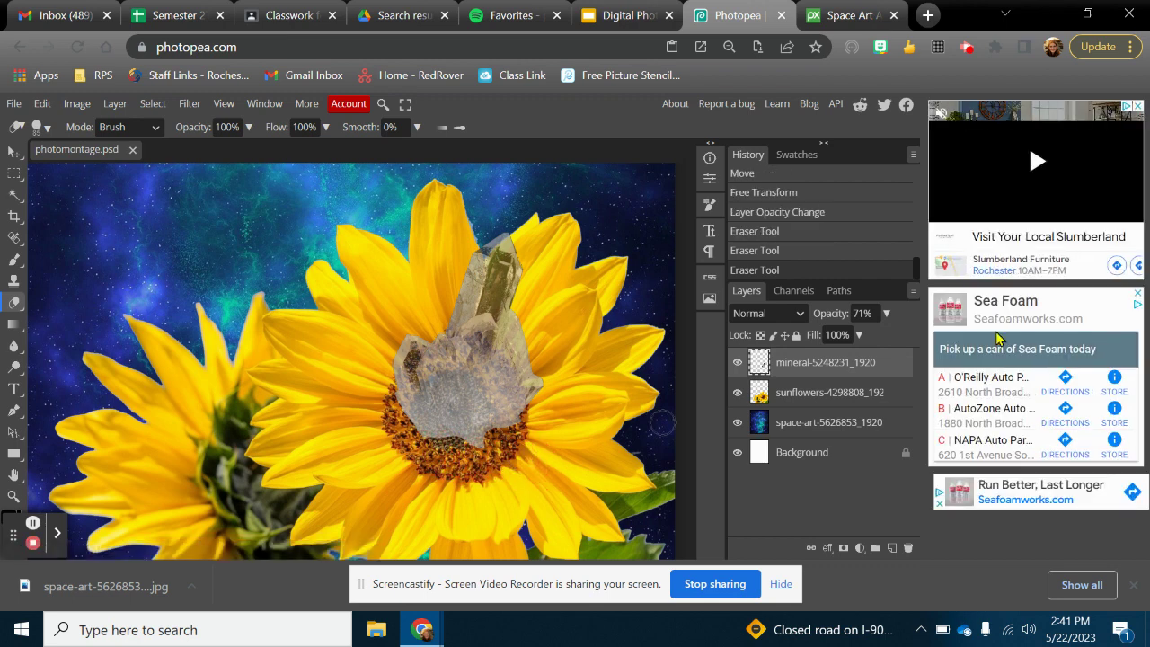
Set the mineral layer's opacity back to 100%.
click(886, 313)
drag(869, 336, 889, 335)
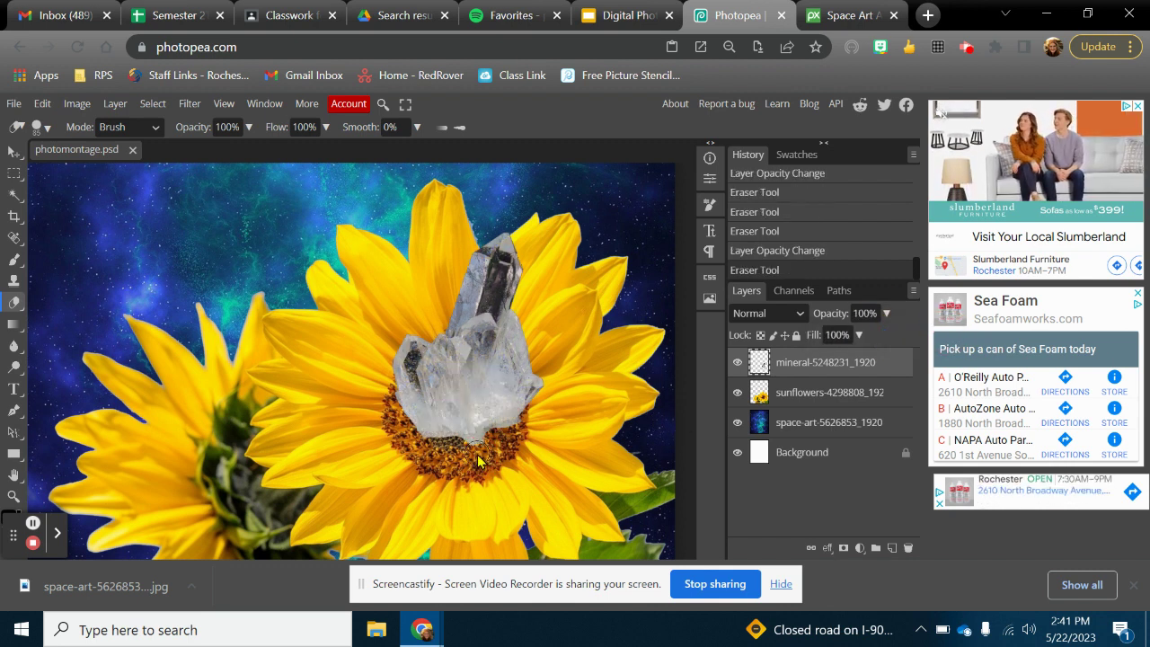
Erase a bit more of the crystal's lower edge and shift the crystal slightly down and left over the seed ring.
drag(485, 464, 416, 456)
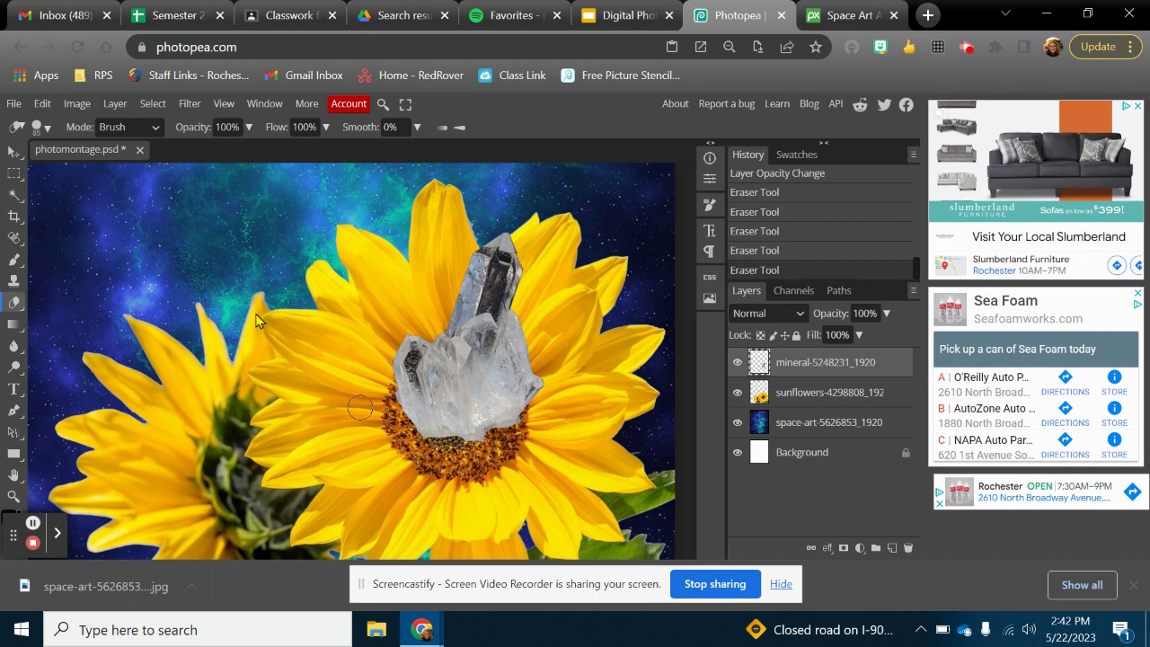
click(13, 151)
mouse_move(515, 393)
mouse_down()
mouse_move(494, 390)
mouse_move(508, 404)
mouse_up()
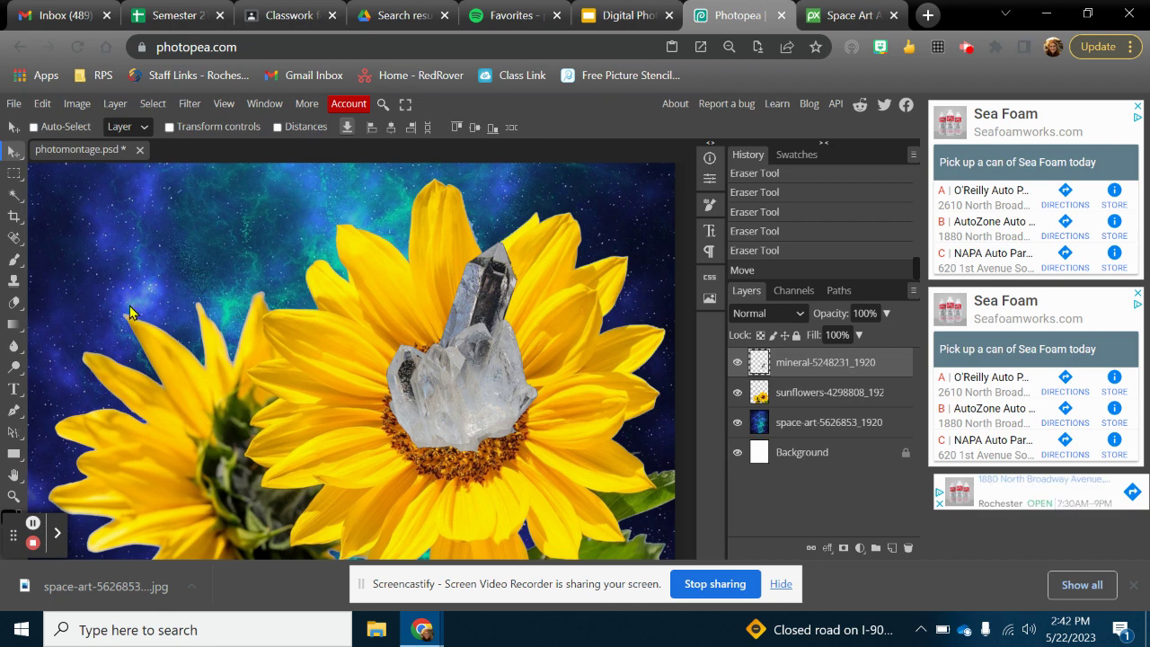
Clone seed texture from the sunflowers layer onto the mineral layer along the crystal's base with a 20 px Clone Stamp.
click(14, 282)
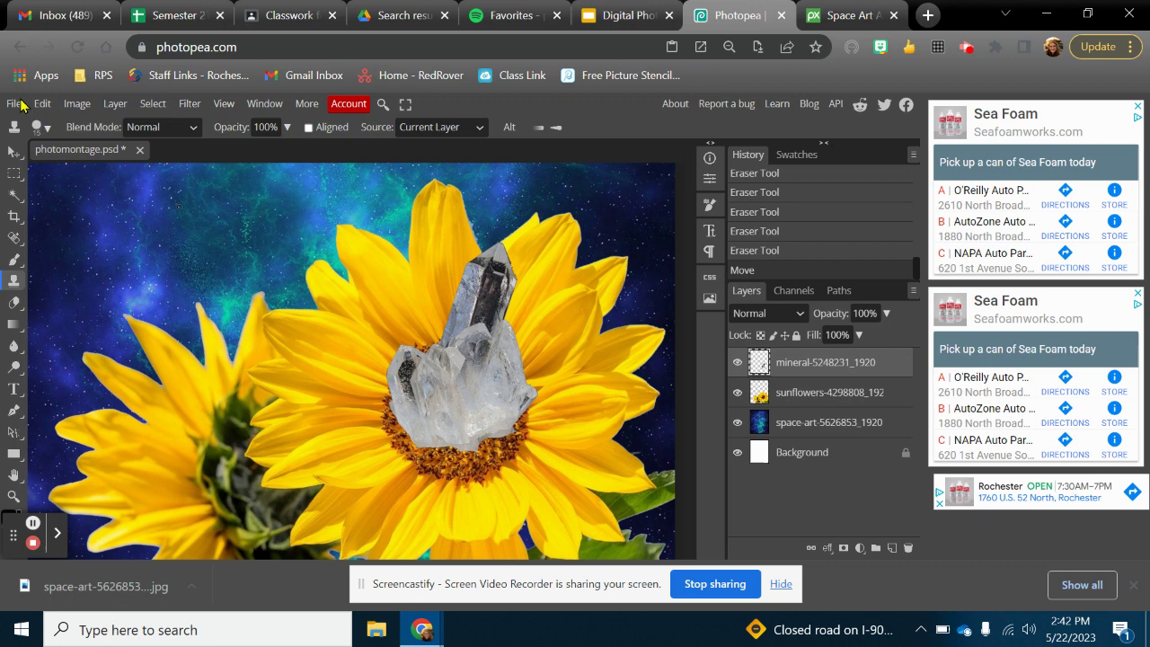
click(47, 129)
drag(144, 170, 121, 168)
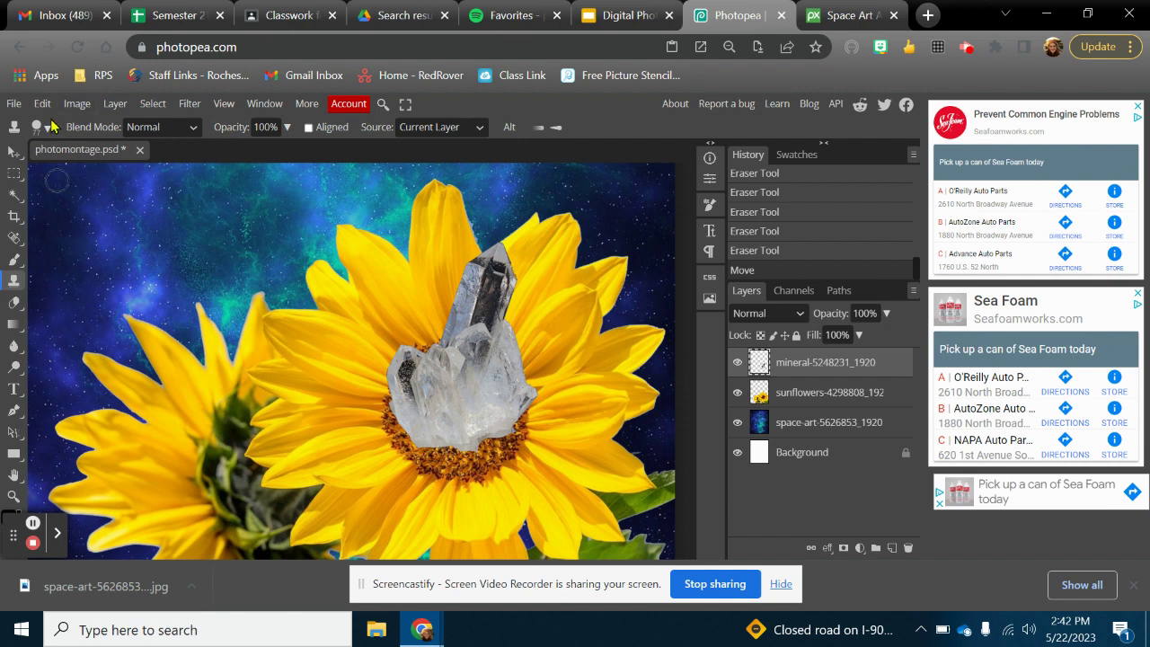
click(44, 127)
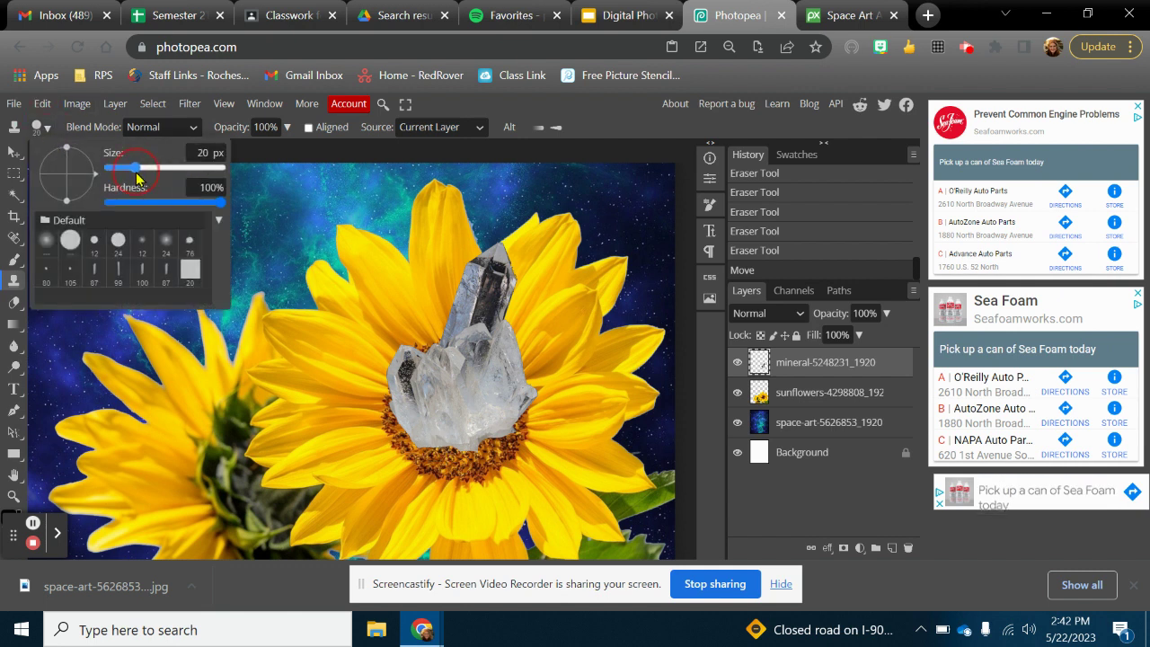
click(793, 403)
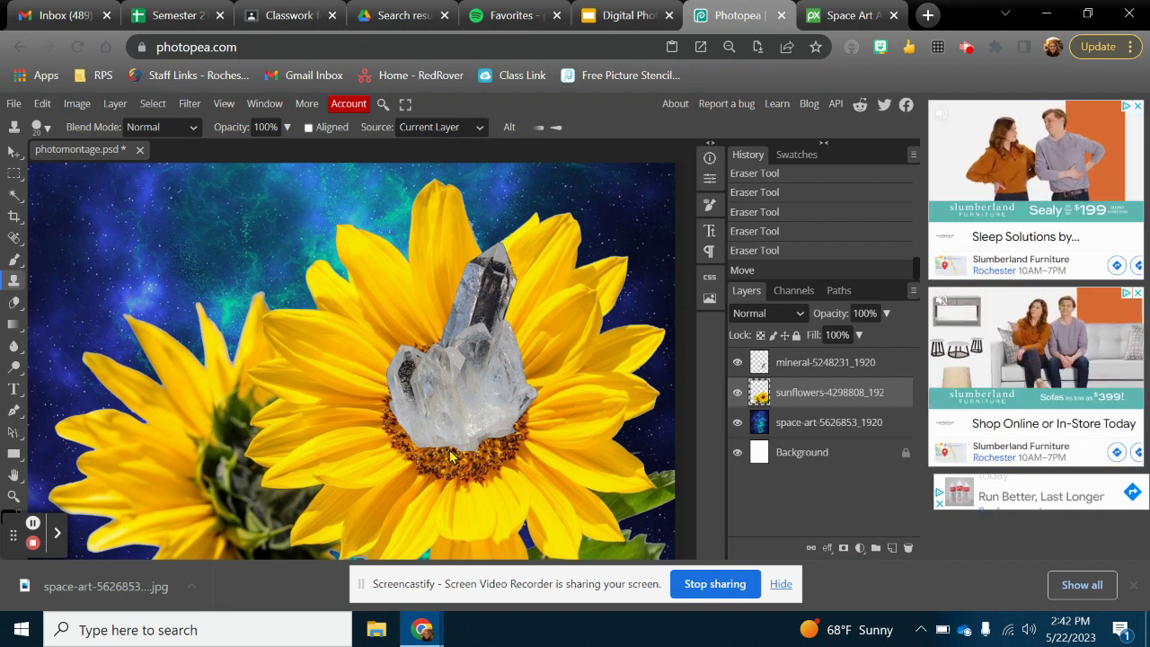
click(763, 362)
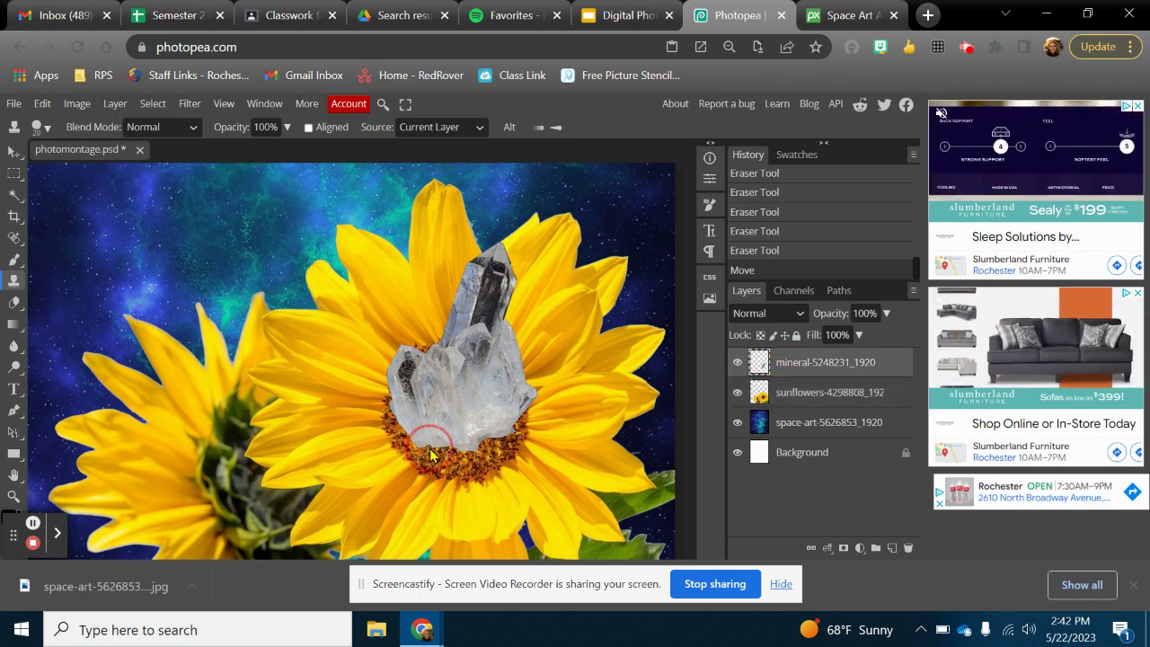
drag(431, 451, 473, 463)
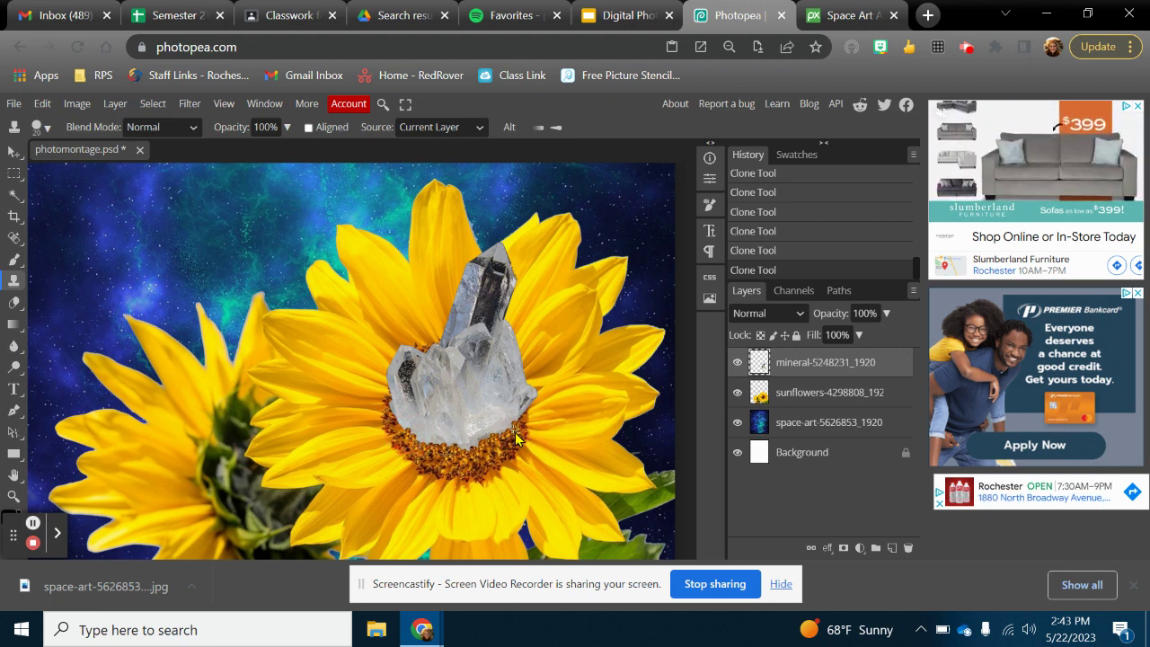
Check the crystal's blended base up close and in the whole composition, and save the document over photomontage.psd.
click(12, 496)
click(426, 405)
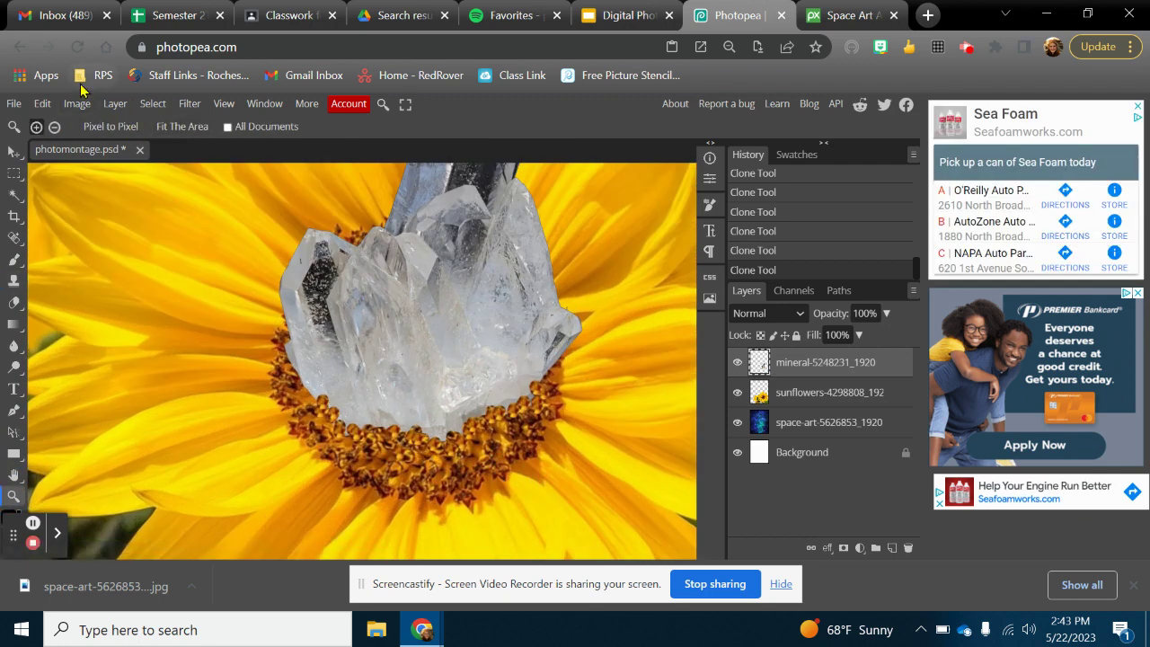
alt+click(462, 461)
alt+click(490, 395)
alt+click(513, 378)
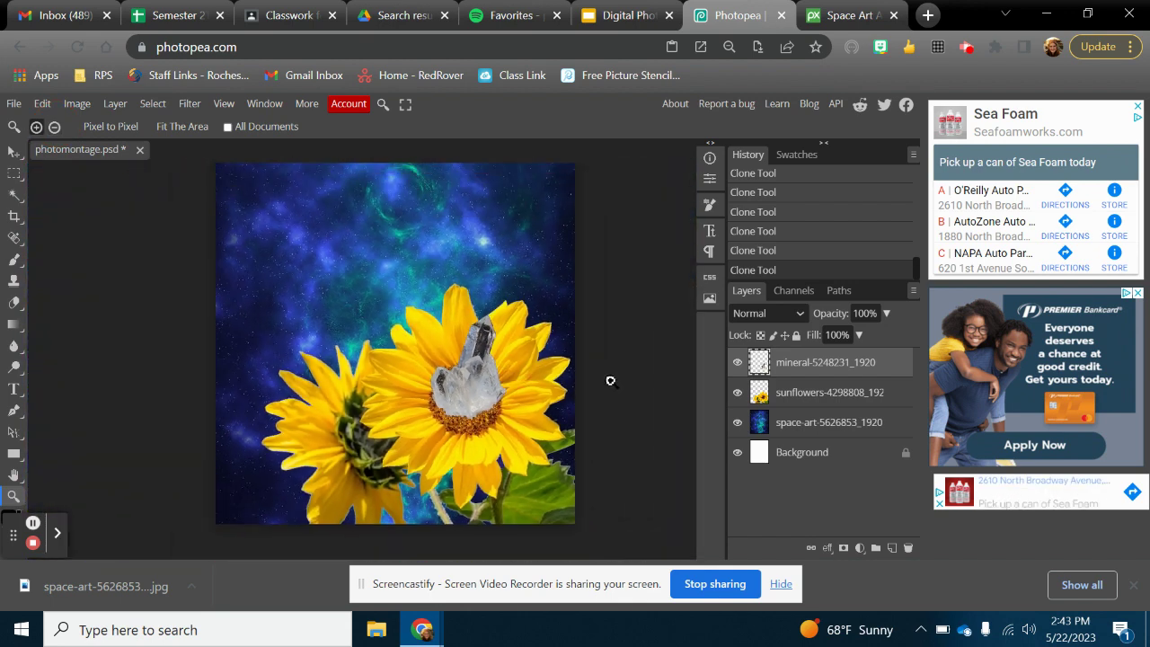
click(483, 351)
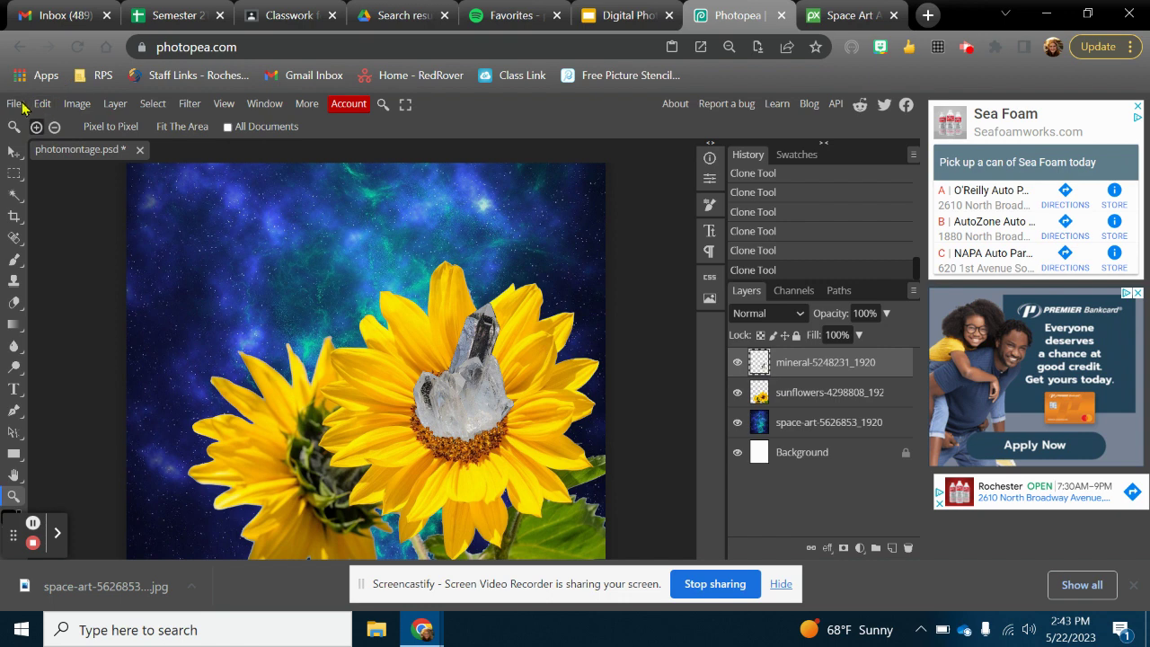
click(16, 103)
click(41, 266)
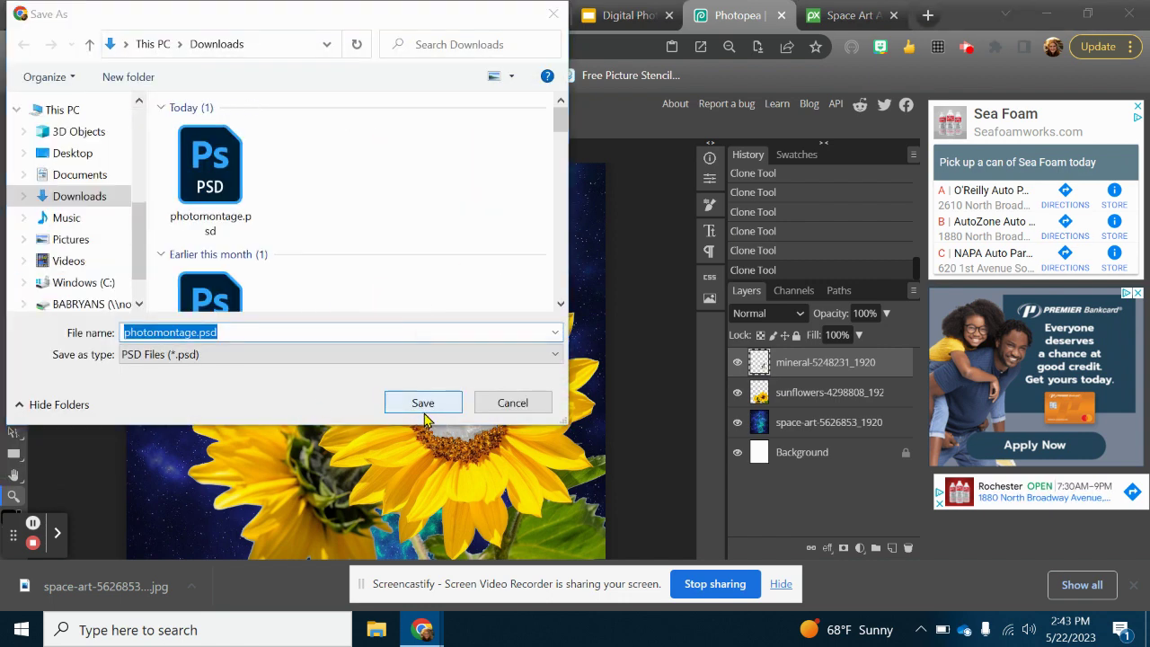
click(422, 402)
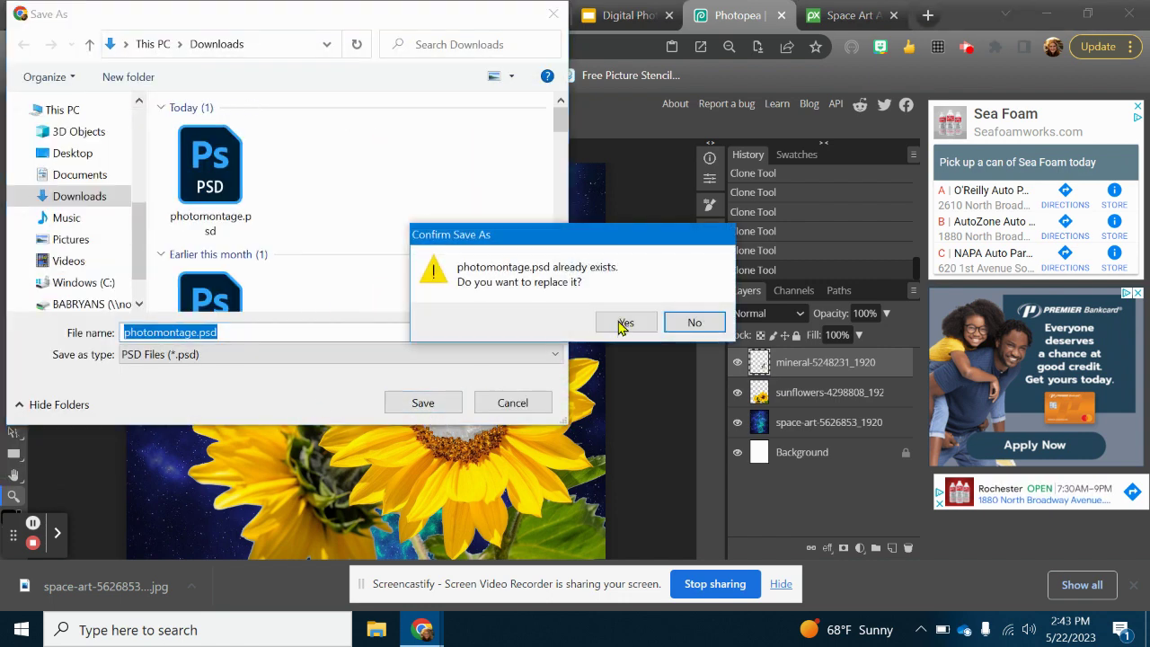
click(622, 324)
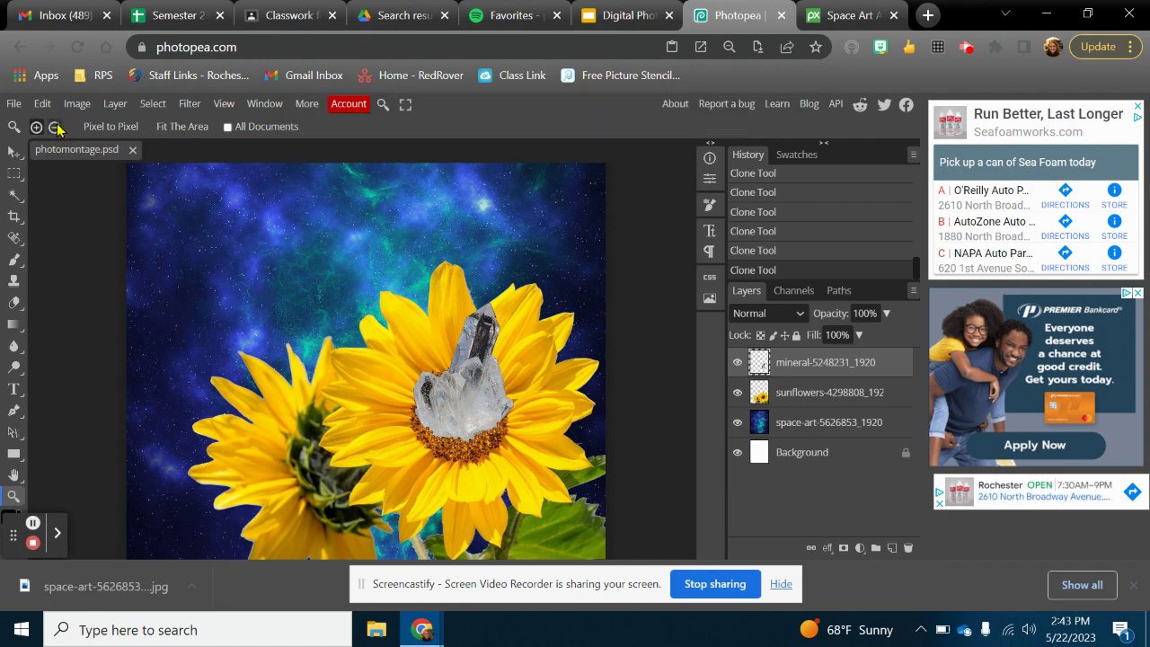
Add the text "Good vibes only" over the galaxy above the sunflowers and colour it white (ffffff).
click(333, 349)
click(333, 349)
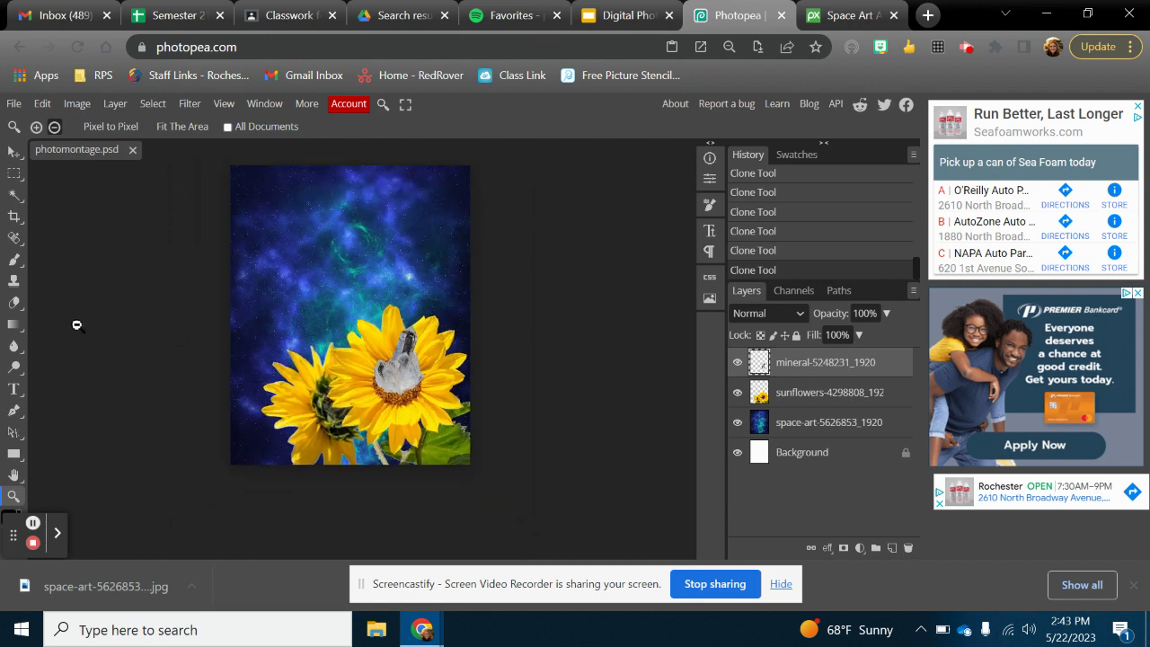
click(14, 390)
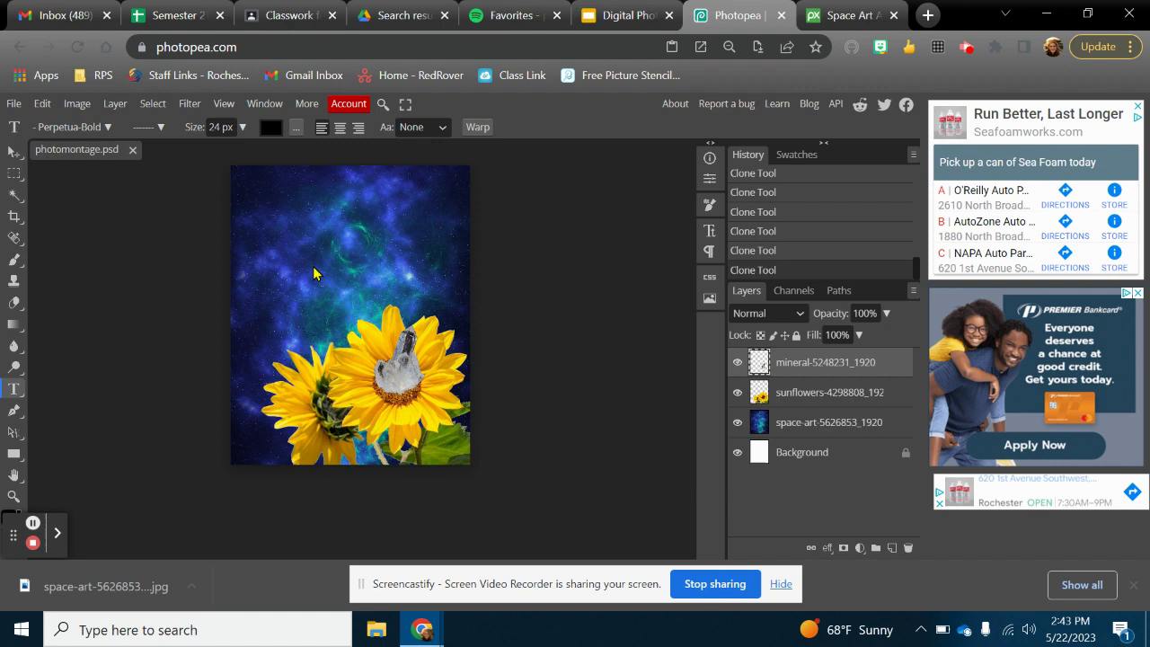
click(313, 267)
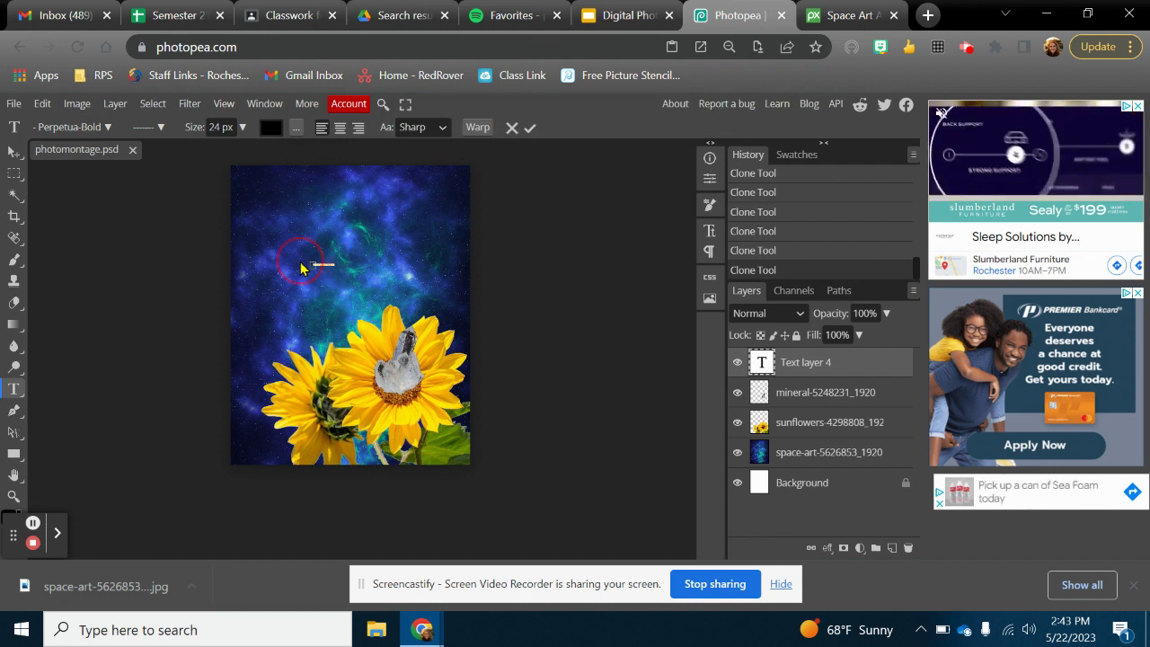
click(270, 126)
click(203, 267)
drag(132, 247, 116, 234)
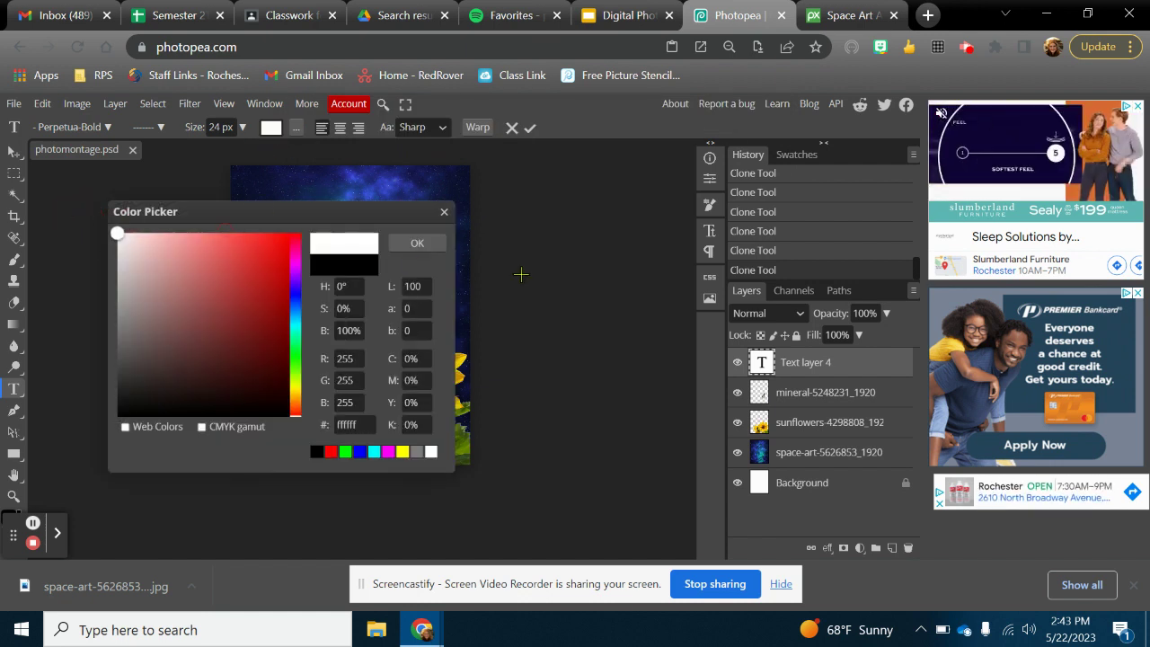
click(415, 245)
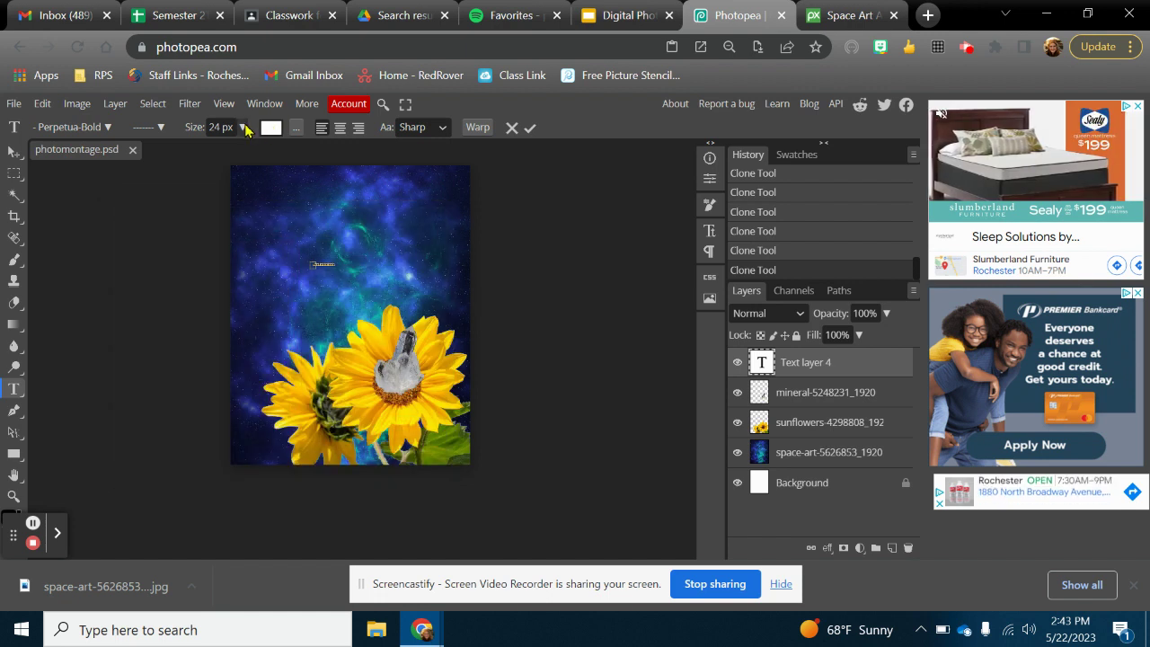
Set the "Good vibes only" text to 150 px and change its font to Alpha Echo.
click(241, 130)
drag(240, 155, 273, 157)
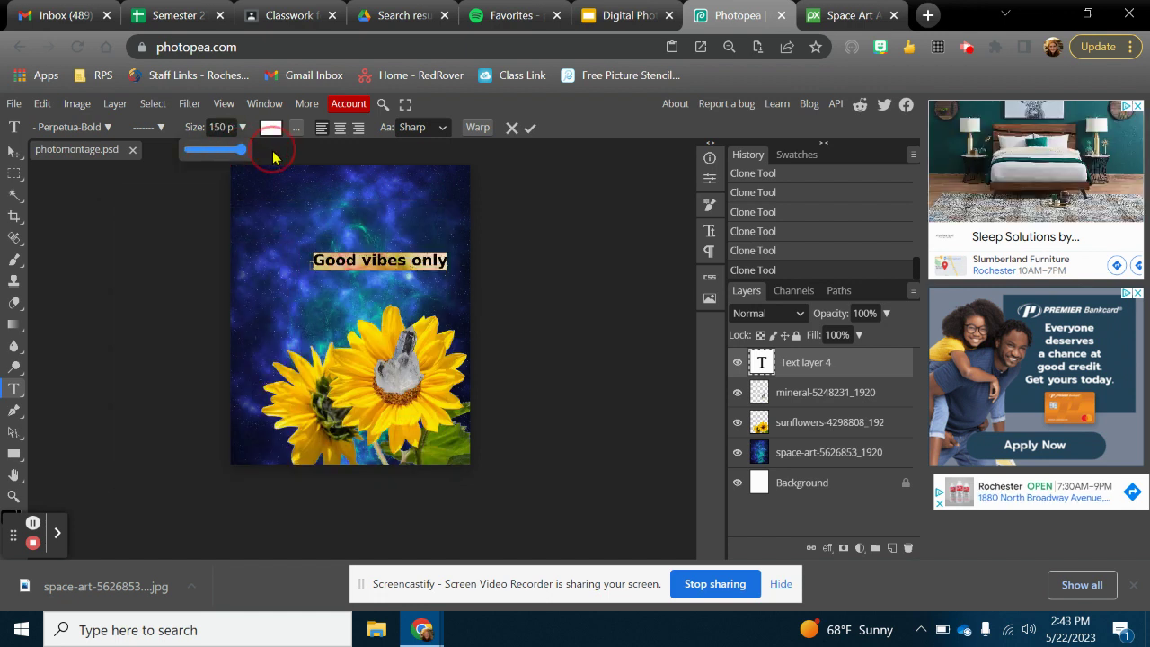
click(390, 259)
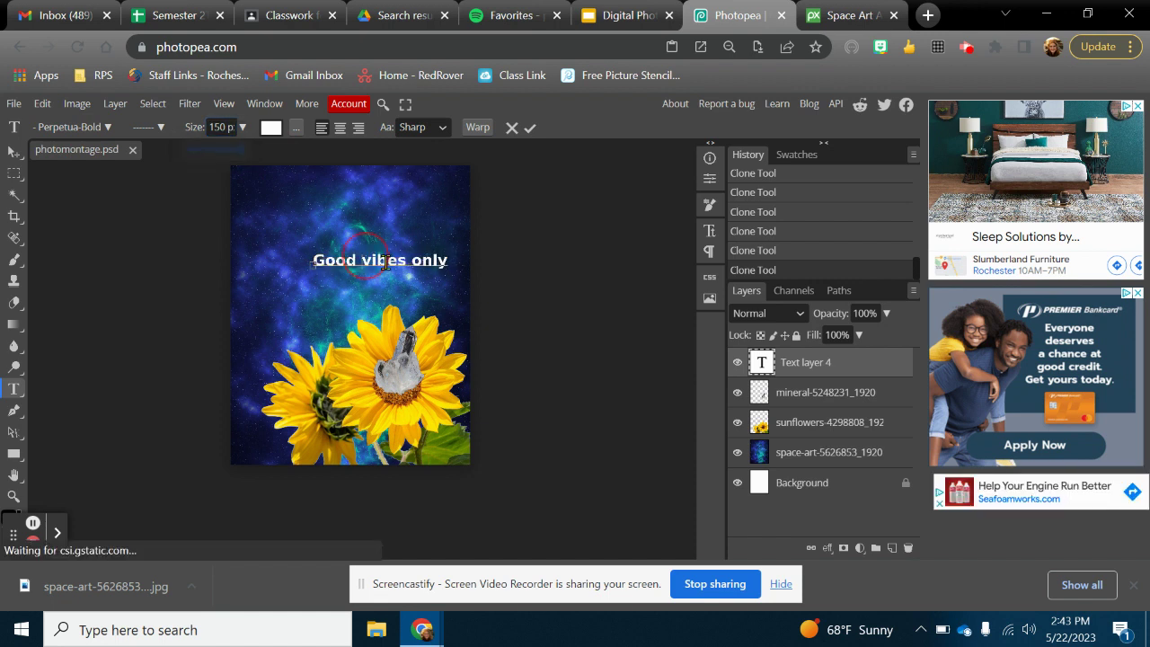
key(ctrl+a)
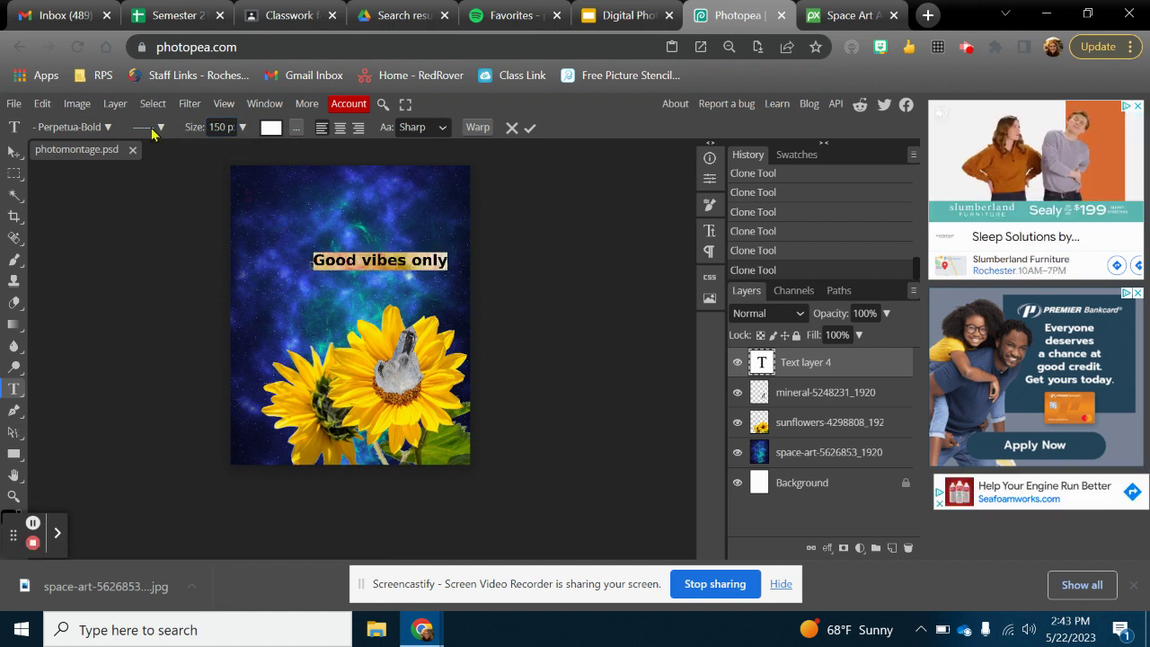
click(90, 127)
scroll(157, 391, down, 10)
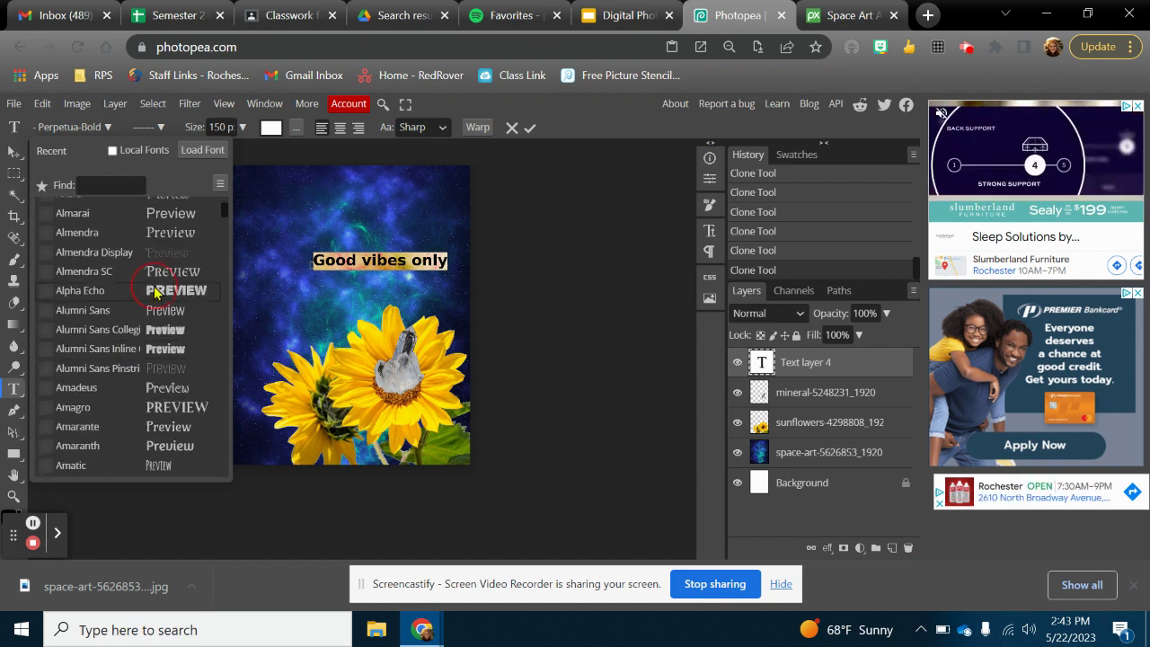
click(153, 290)
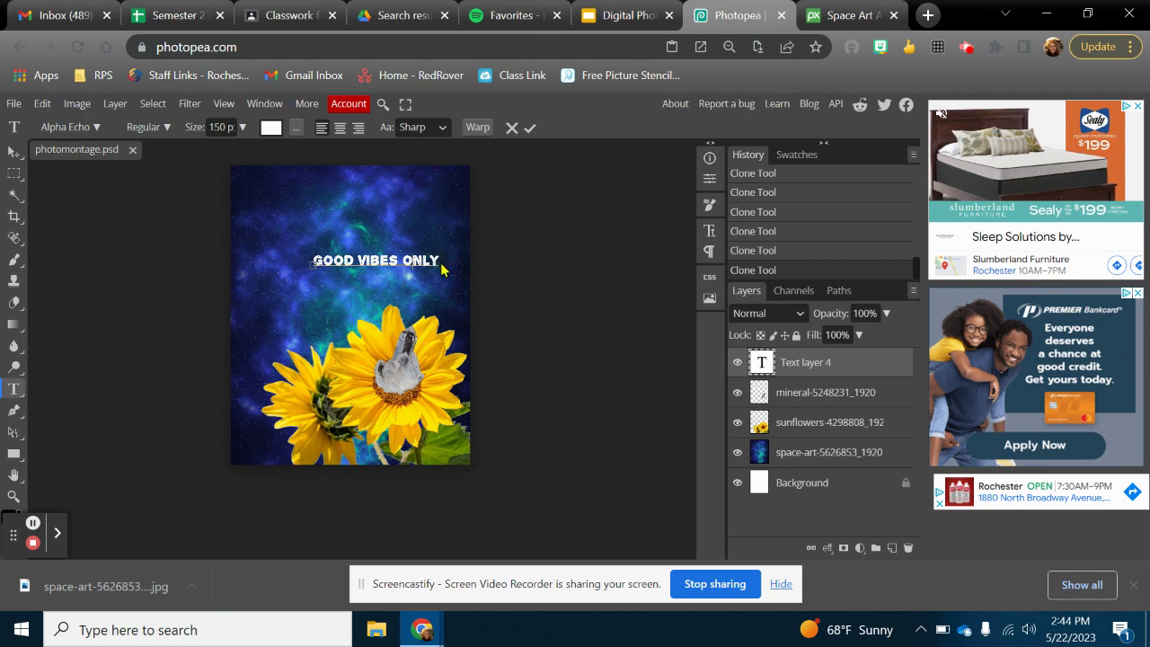
Enlarge the text to 200 px and break it into three lines with one word on each.
drag(439, 266, 294, 243)
click(196, 126)
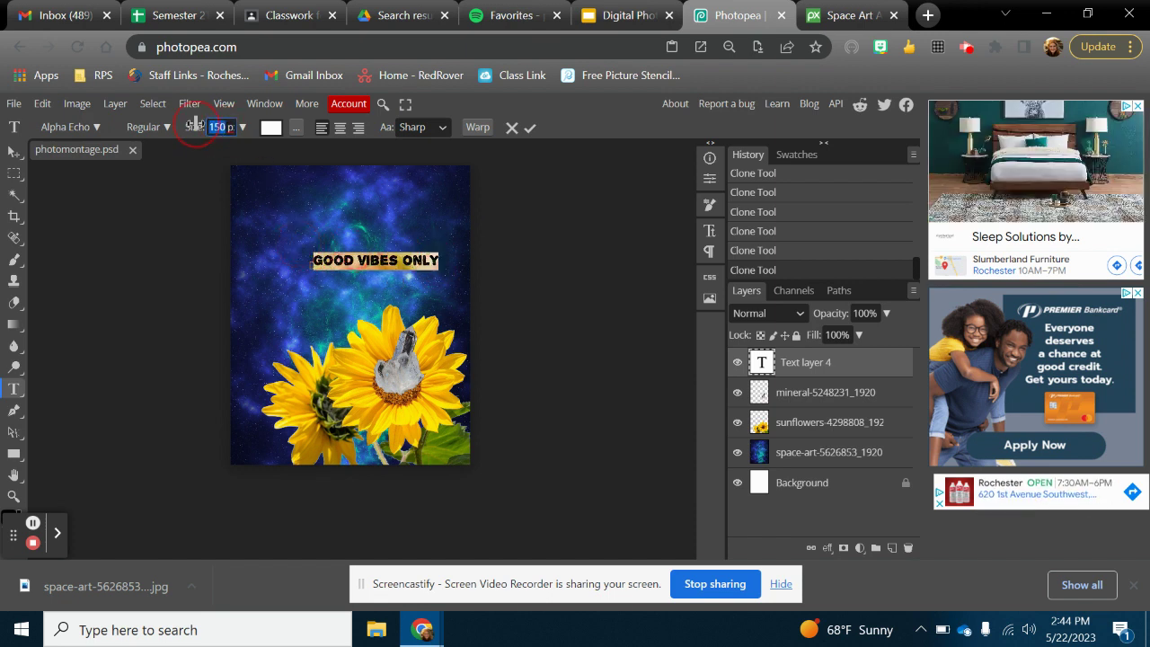
key(Return)
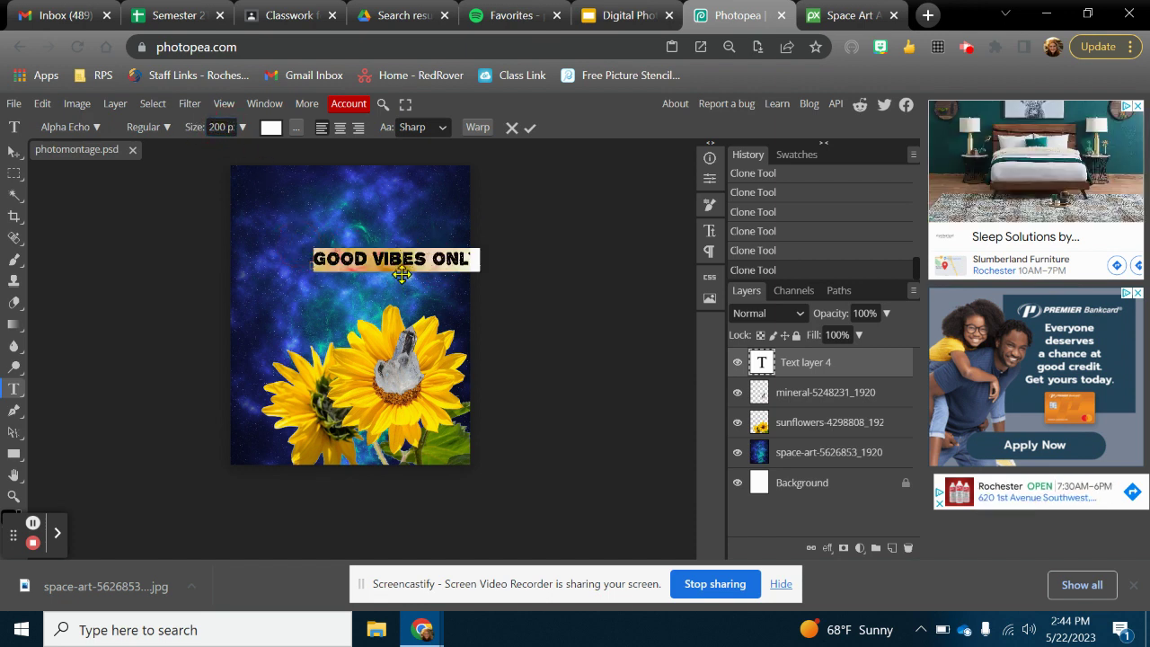
click(432, 261)
key(Return)
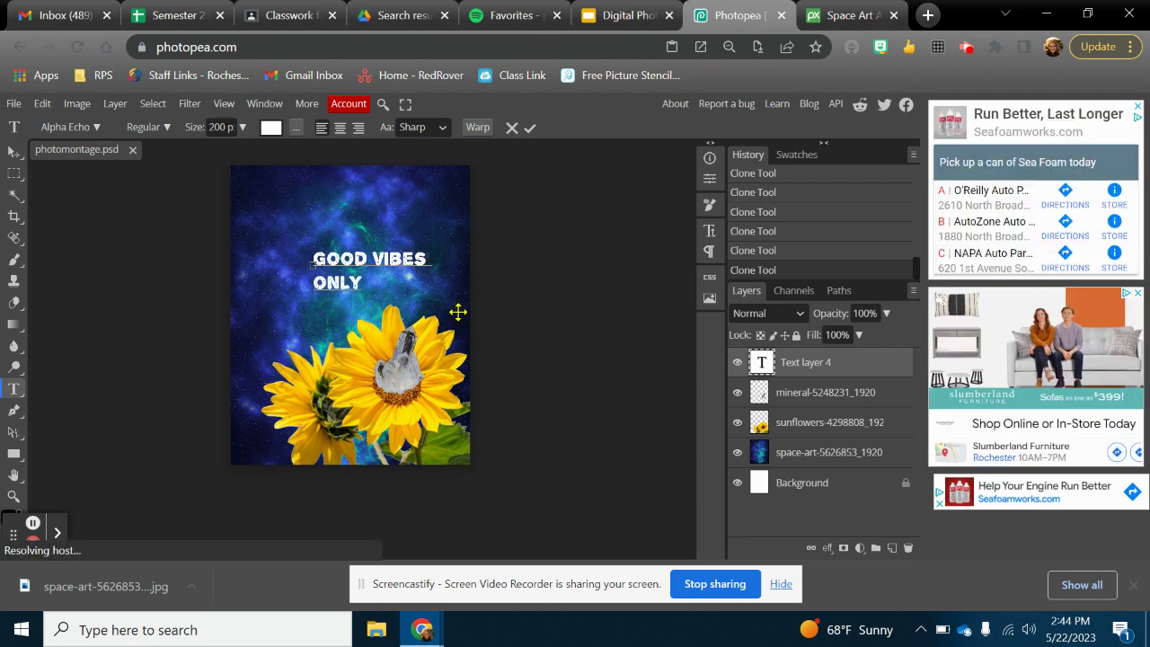
click(370, 259)
key(Return)
Right-align the three-line text and move it to the canvas's upper-right corner.
drag(349, 335, 285, 260)
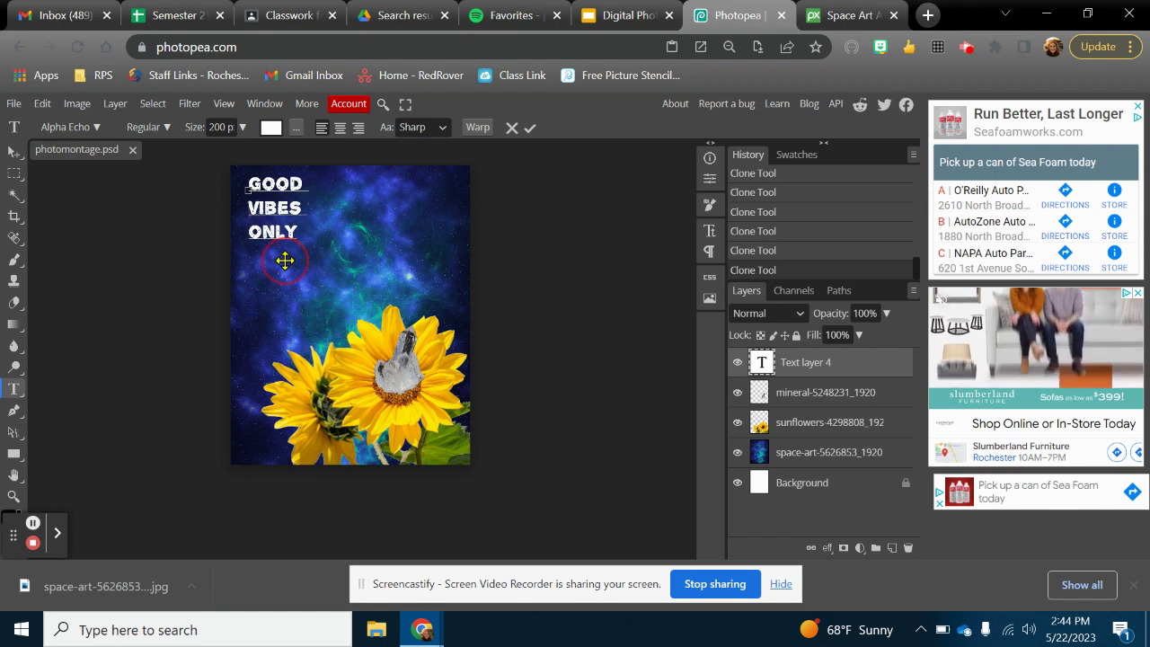
click(236, 183)
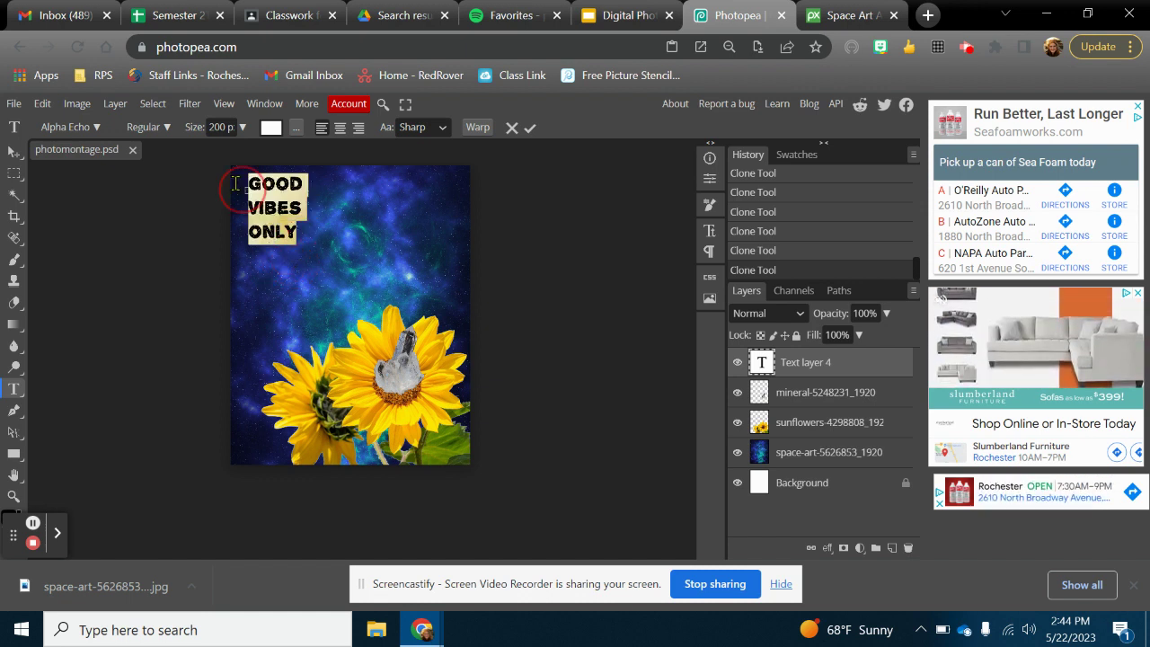
click(339, 129)
click(358, 128)
drag(255, 329, 468, 320)
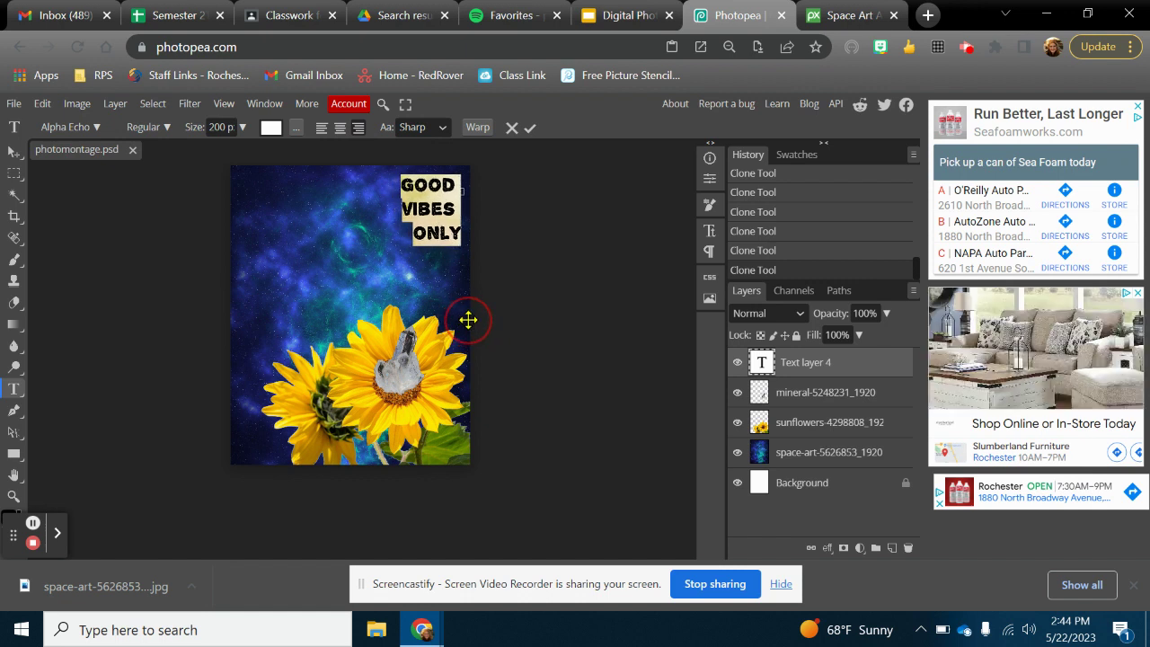
Set the text size to 300 px, nudge the text slightly down and left within the corner, and commit it.
double_click(223, 127)
text(300)
key(Return)
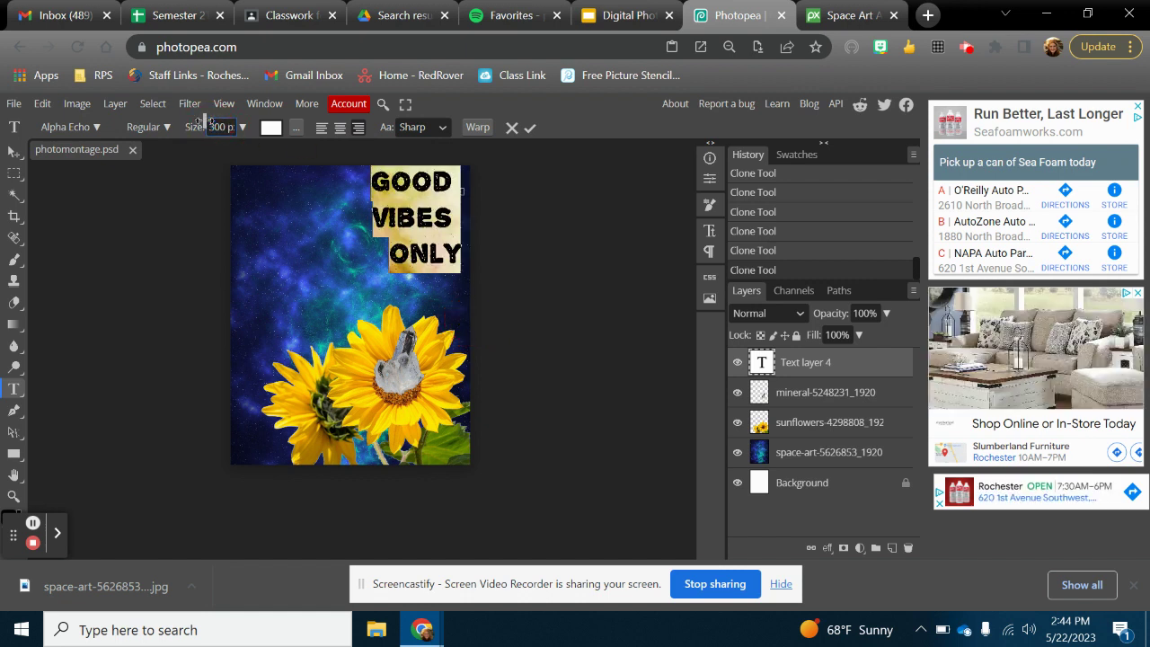
drag(467, 290, 461, 314)
click(14, 153)
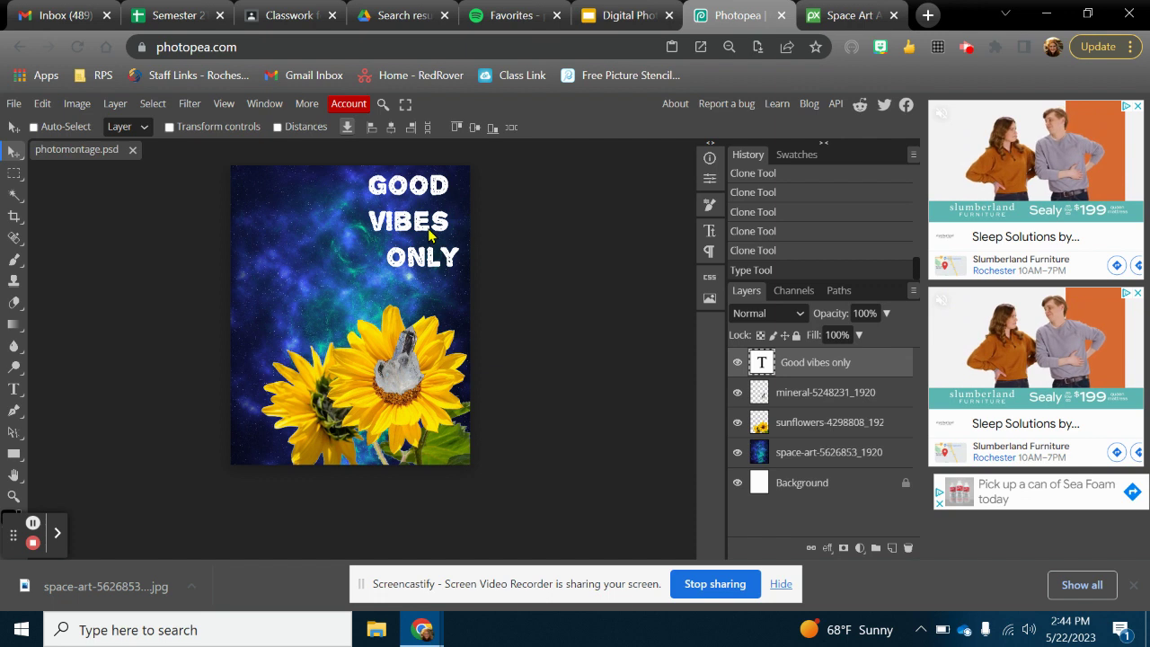
Rasterize the "Good vibes only" text layer for painting with the Brush tool.
click(16, 260)
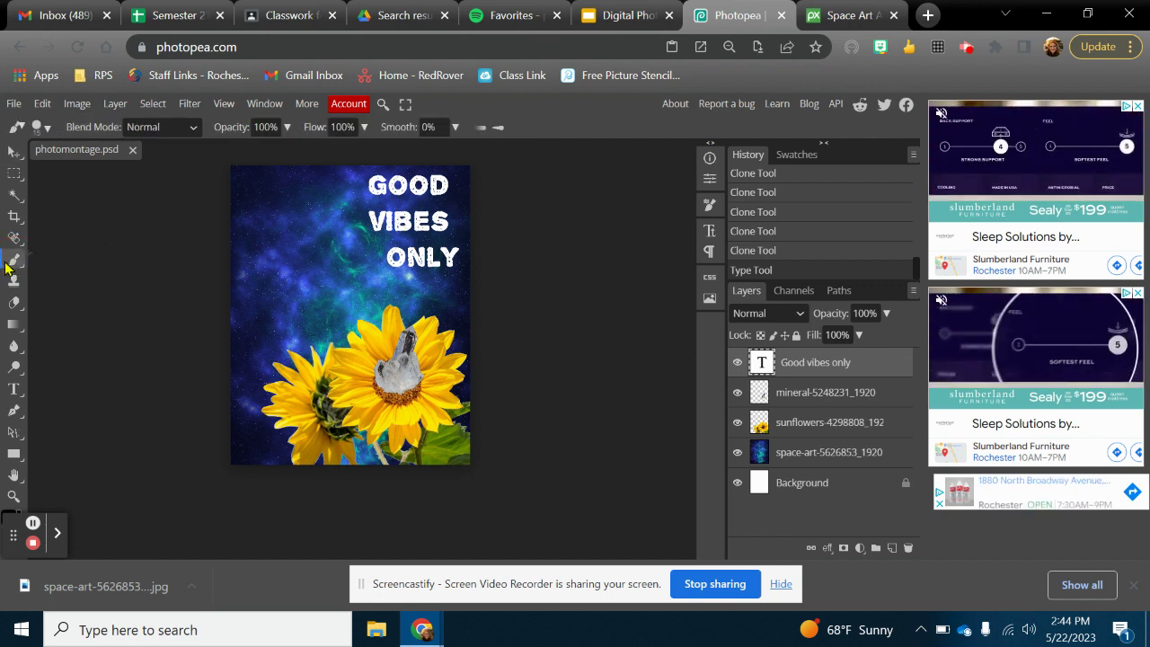
click(261, 259)
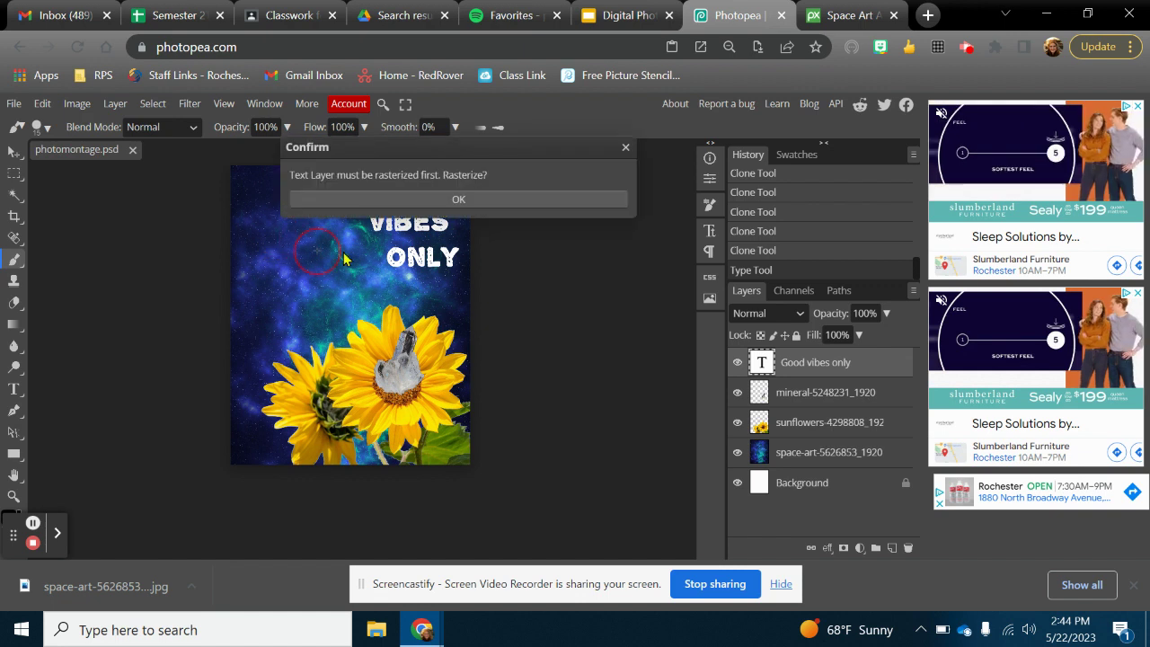
click(444, 206)
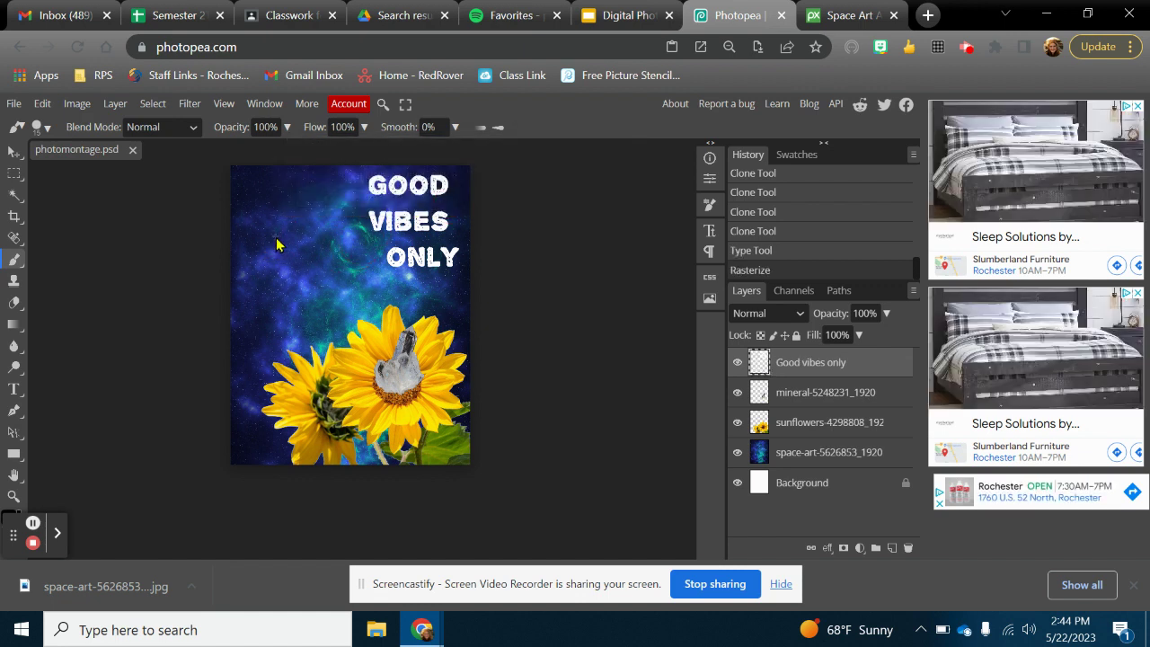
Scribble freehand on the galaxy beside the text in black, then overlay another scribble in red.
mouse_move(276, 261)
mouse_down()
mouse_move(287, 311)
mouse_move(323, 308)
mouse_move(327, 265)
mouse_up()
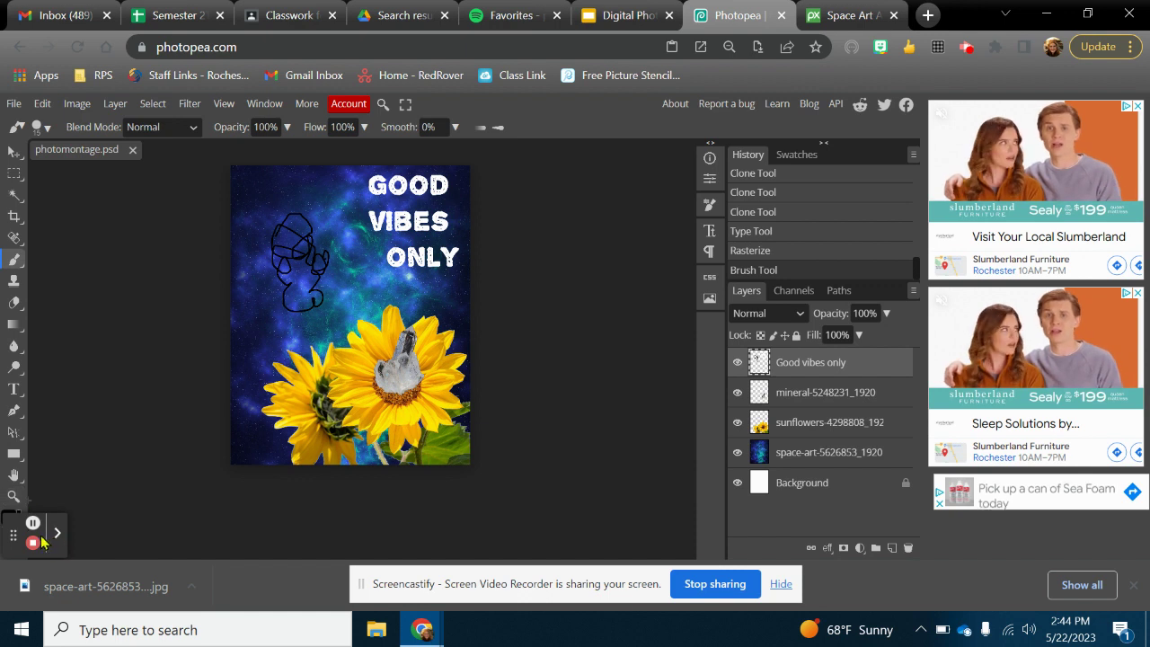
drag(14, 539, 69, 537)
click(7, 524)
mouse_move(234, 371)
mouse_down()
mouse_move(254, 326)
mouse_move(325, 272)
mouse_up()
click(405, 248)
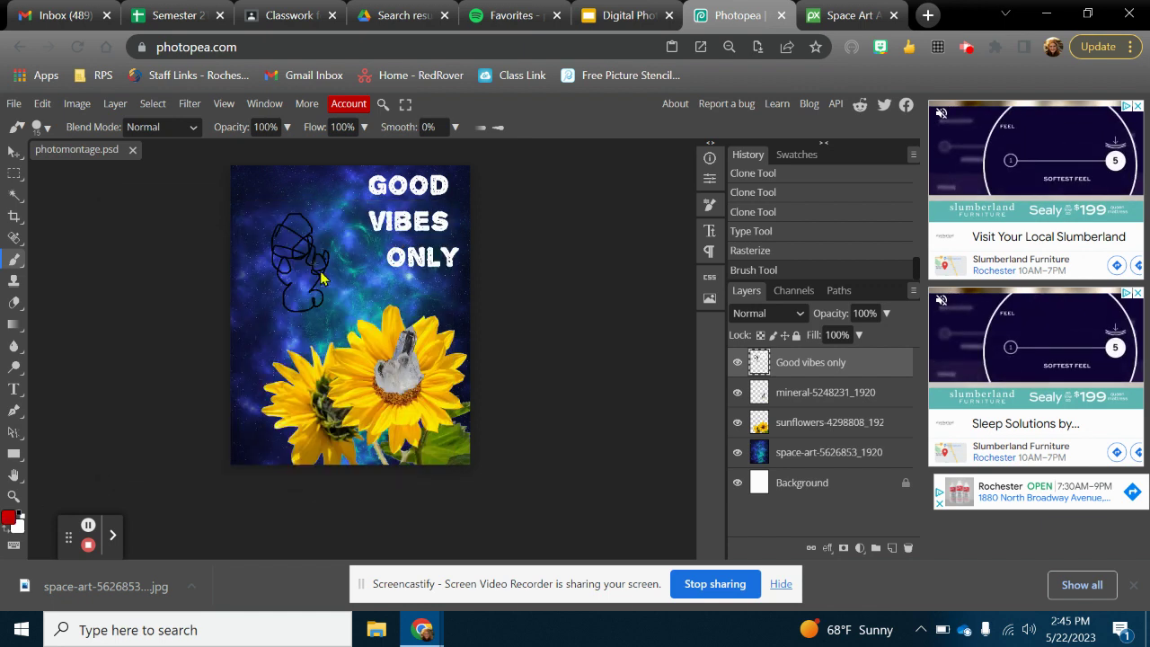
drag(290, 231, 320, 295)
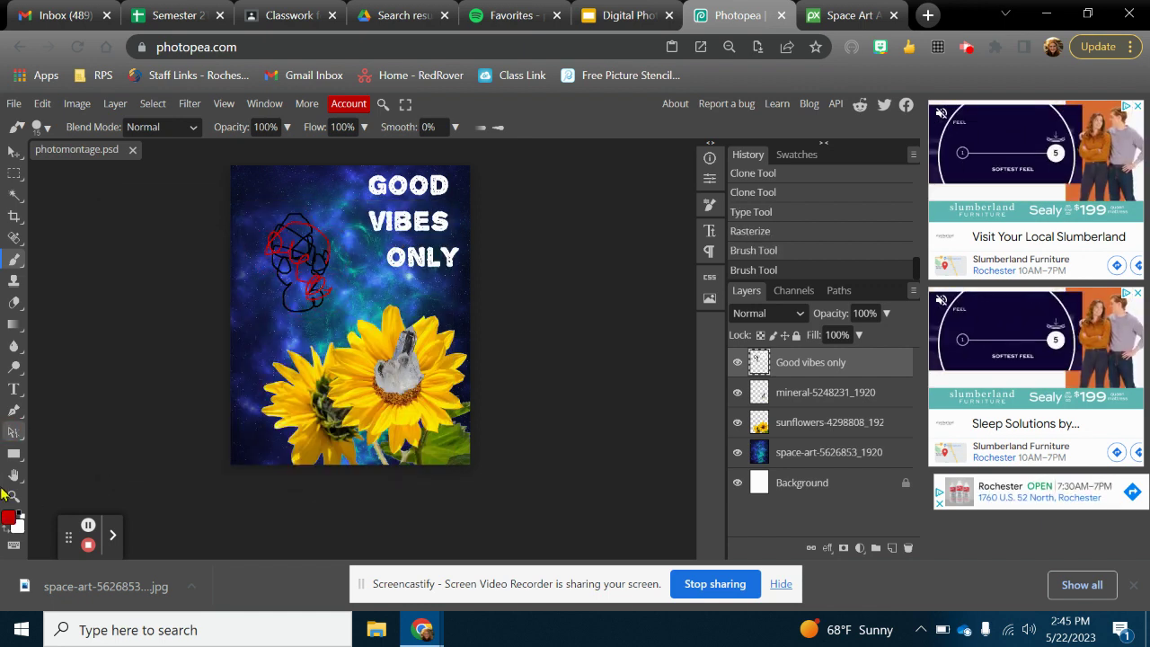
Change the foreground colour to teal 1d6d78 and paint loops over the black and red scribbles.
click(9, 523)
click(298, 318)
click(267, 339)
click(248, 329)
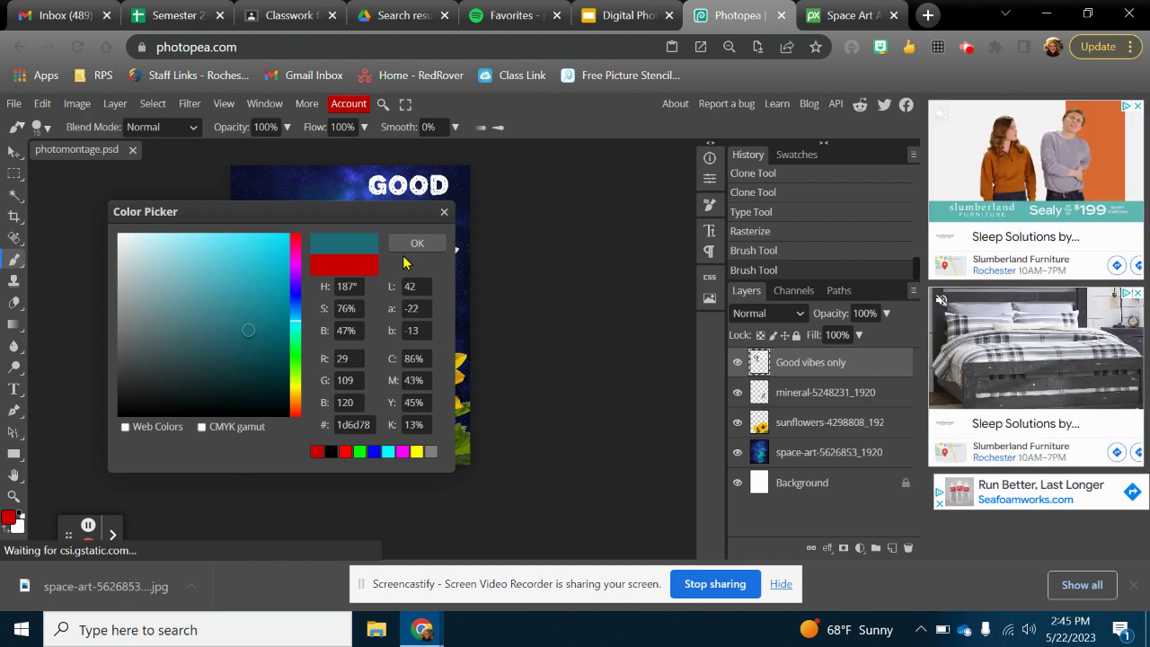
click(405, 247)
drag(373, 284, 383, 270)
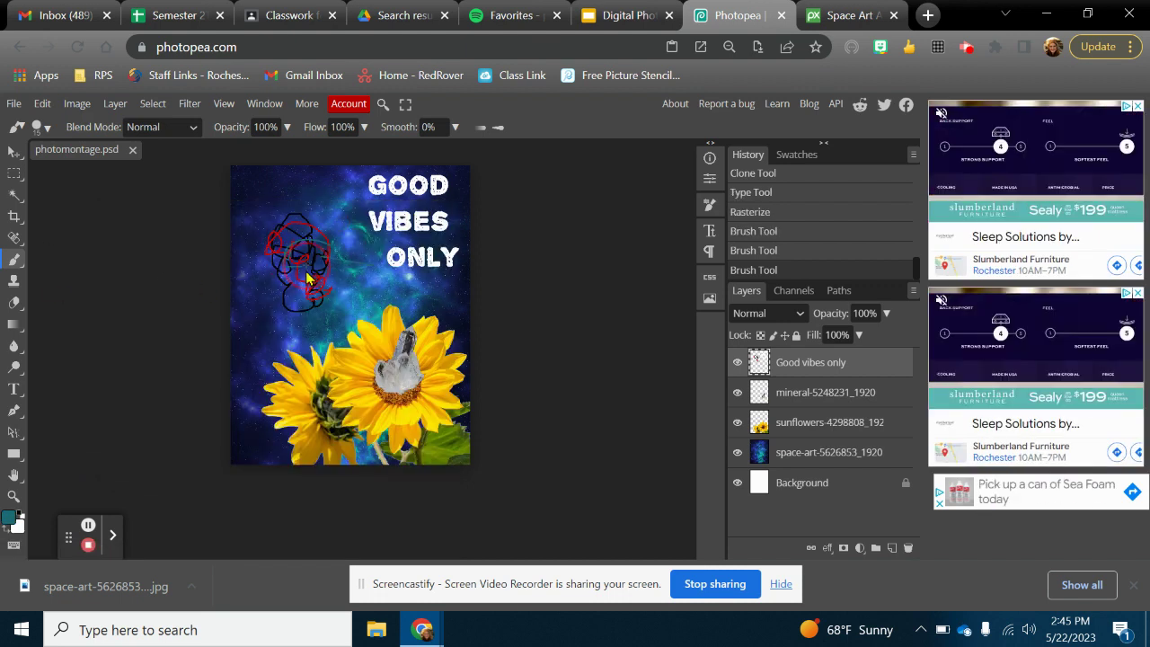
drag(311, 309, 264, 285)
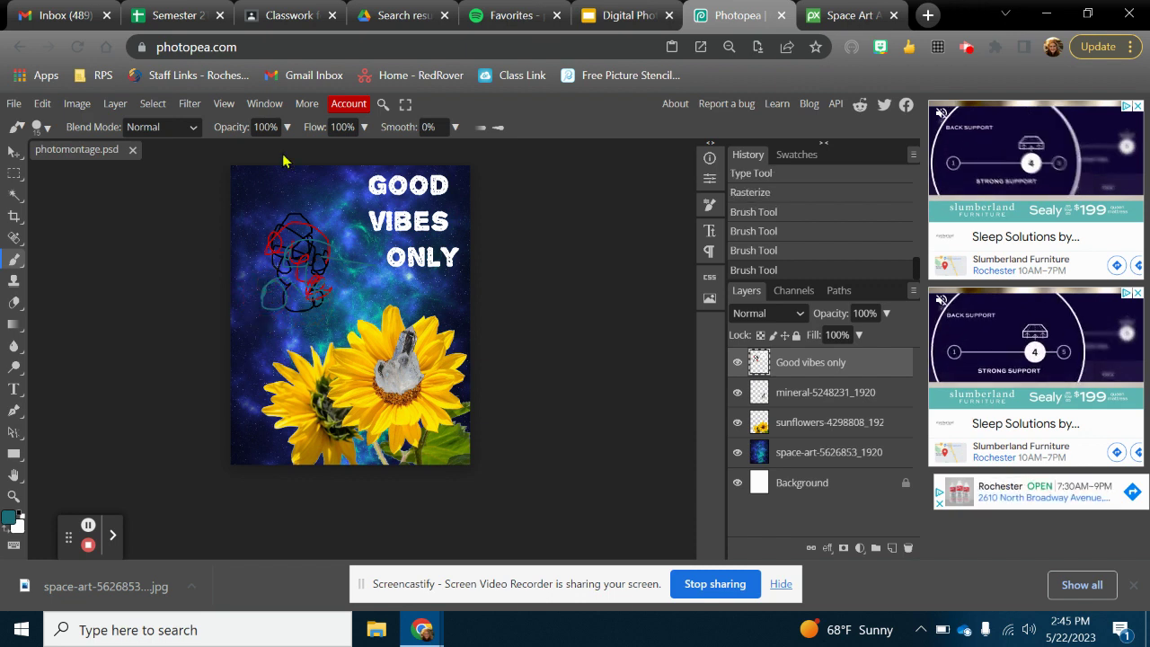
Paint more teal lines with brush smoothing at 19%, and add a thicker stroke at brush size 42 px.
click(456, 127)
drag(383, 150, 399, 157)
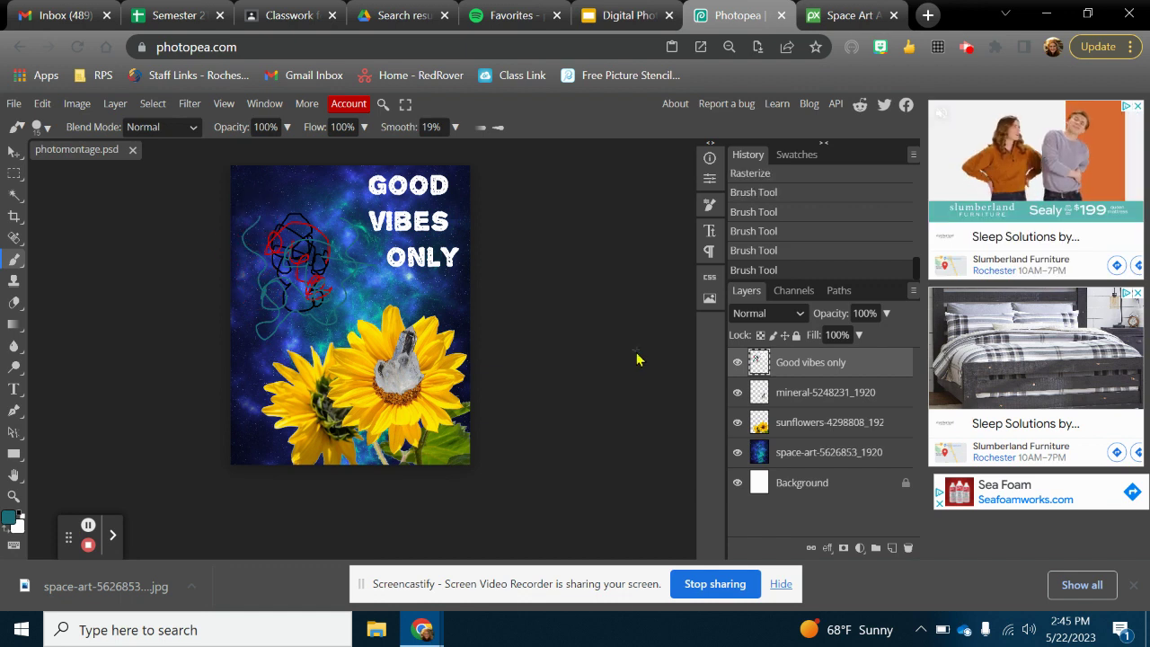
click(39, 128)
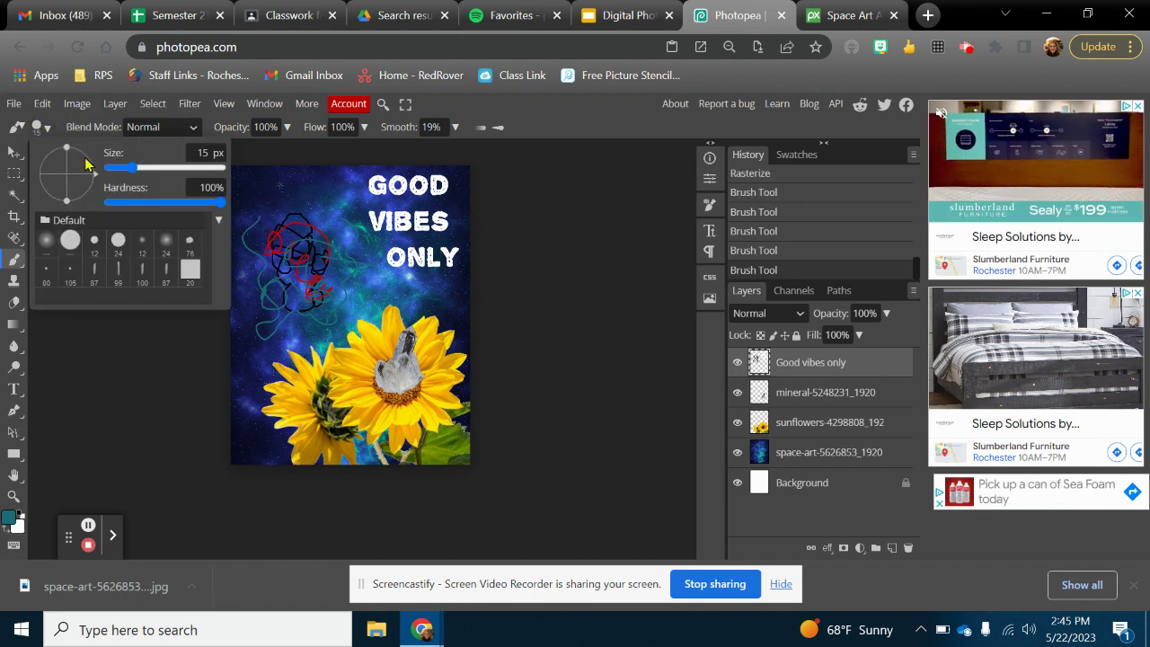
drag(144, 173, 146, 171)
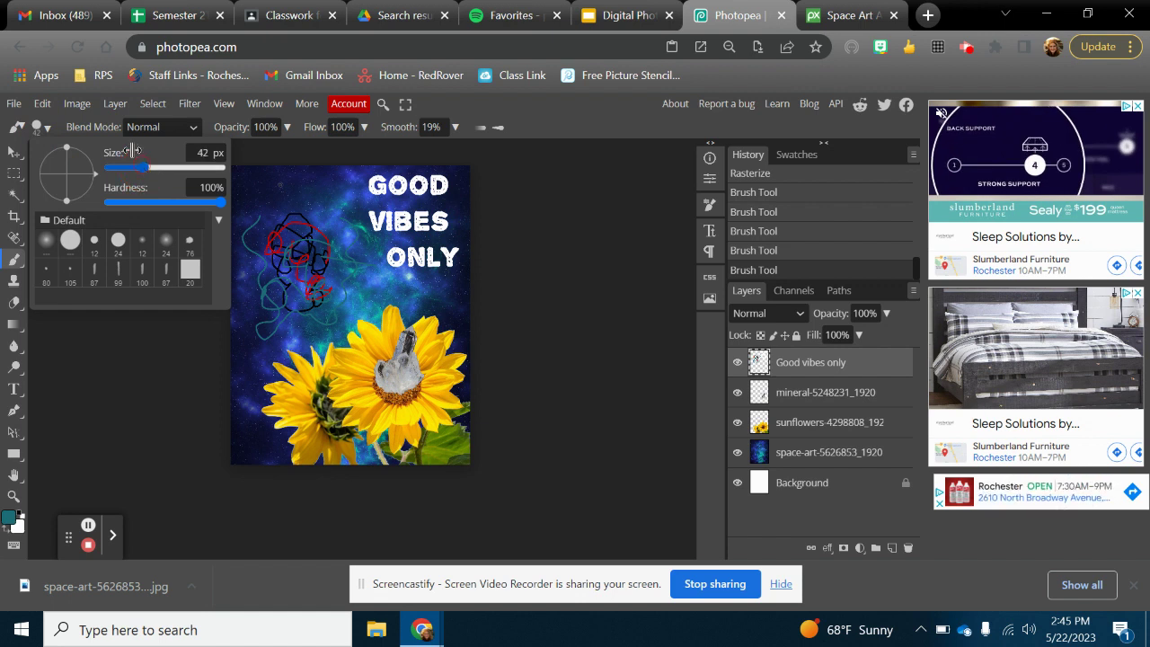
click(45, 129)
drag(264, 199, 323, 220)
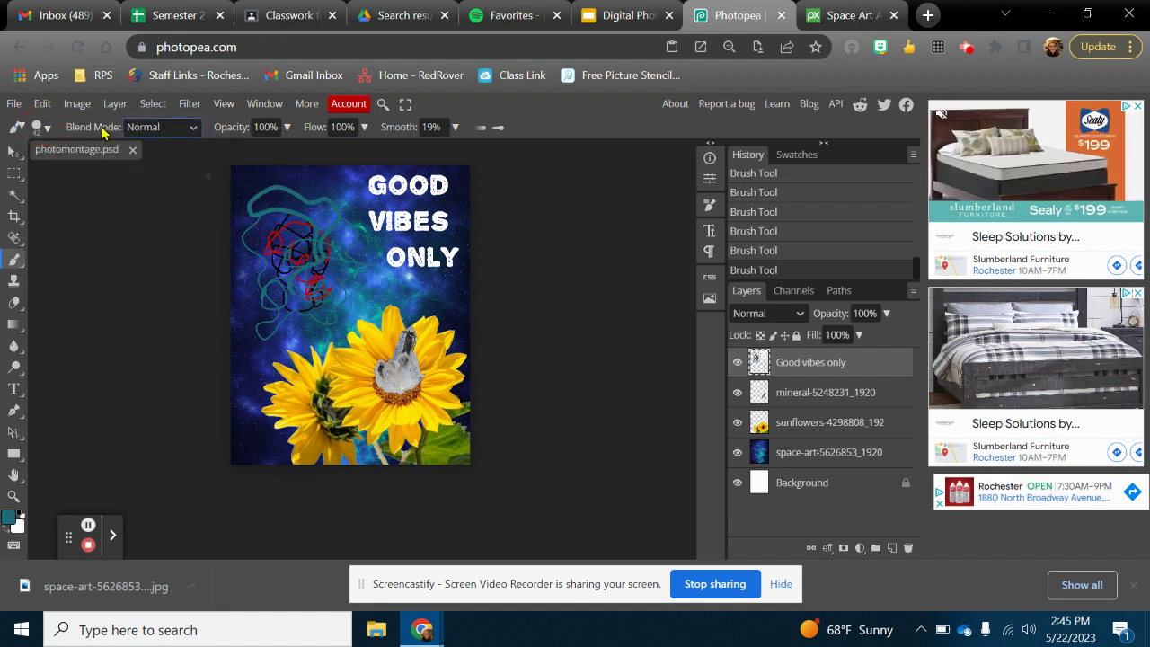
Choose the soft 24 px brush preset and enlarge it to 73 px for a soft-edged teal stroke.
click(47, 131)
click(166, 243)
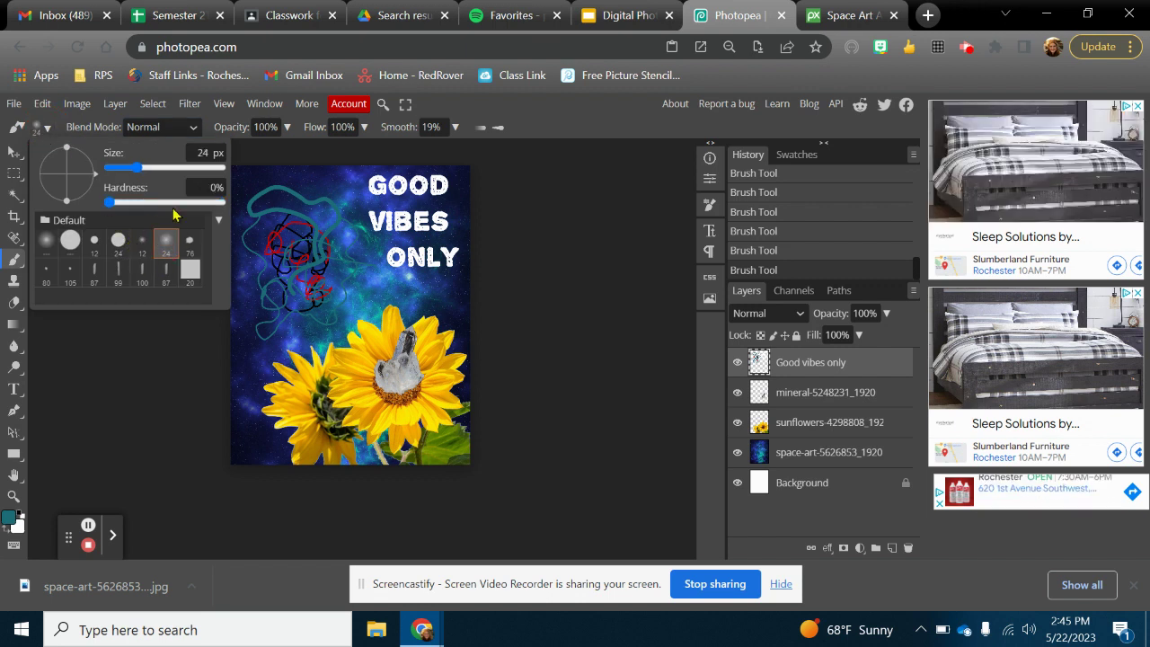
drag(136, 167, 154, 167)
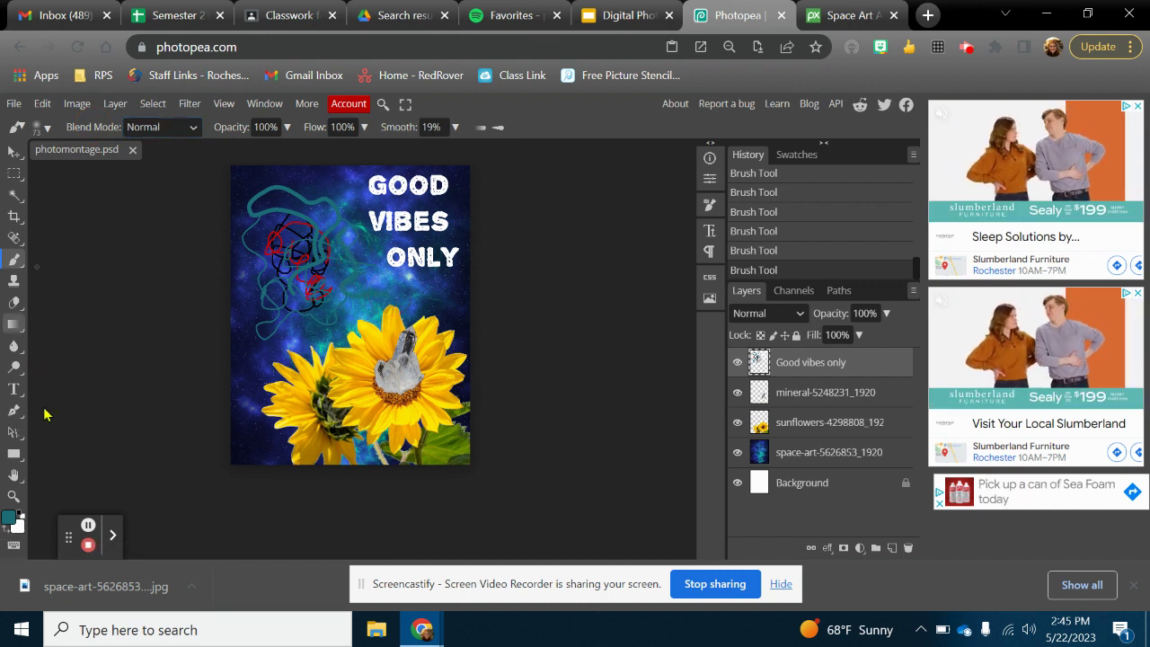
Set the foreground colour to white ffffff and paint a soft-edged winding stroke over the scribbles.
click(10, 519)
drag(249, 326, 87, 188)
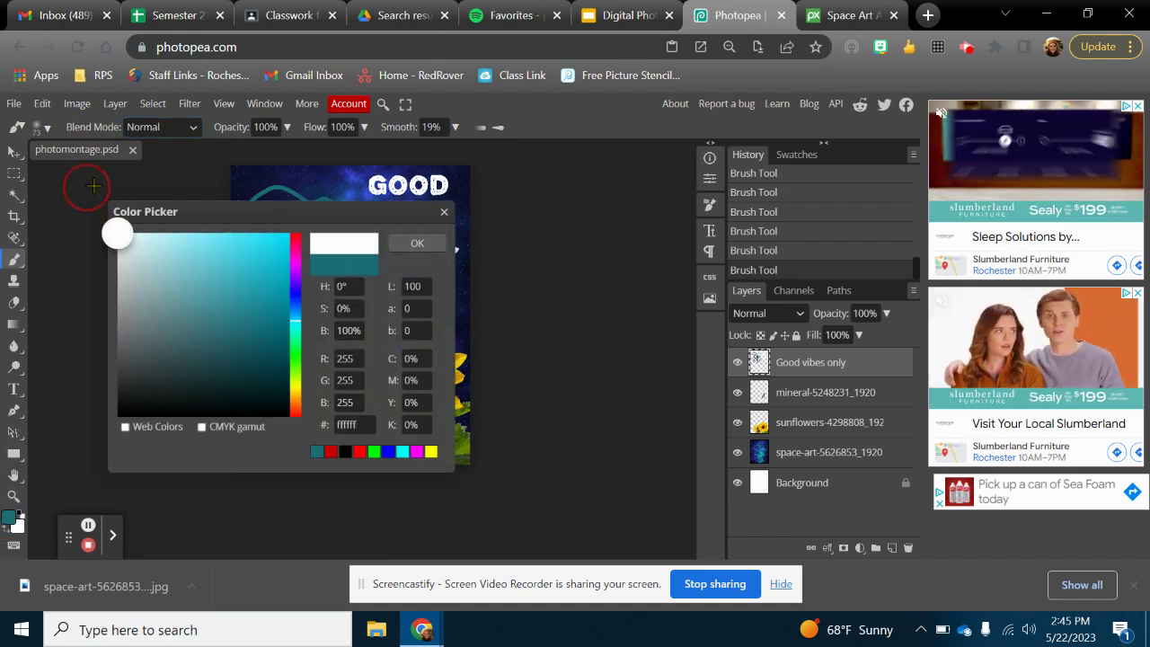
click(430, 255)
click(14, 496)
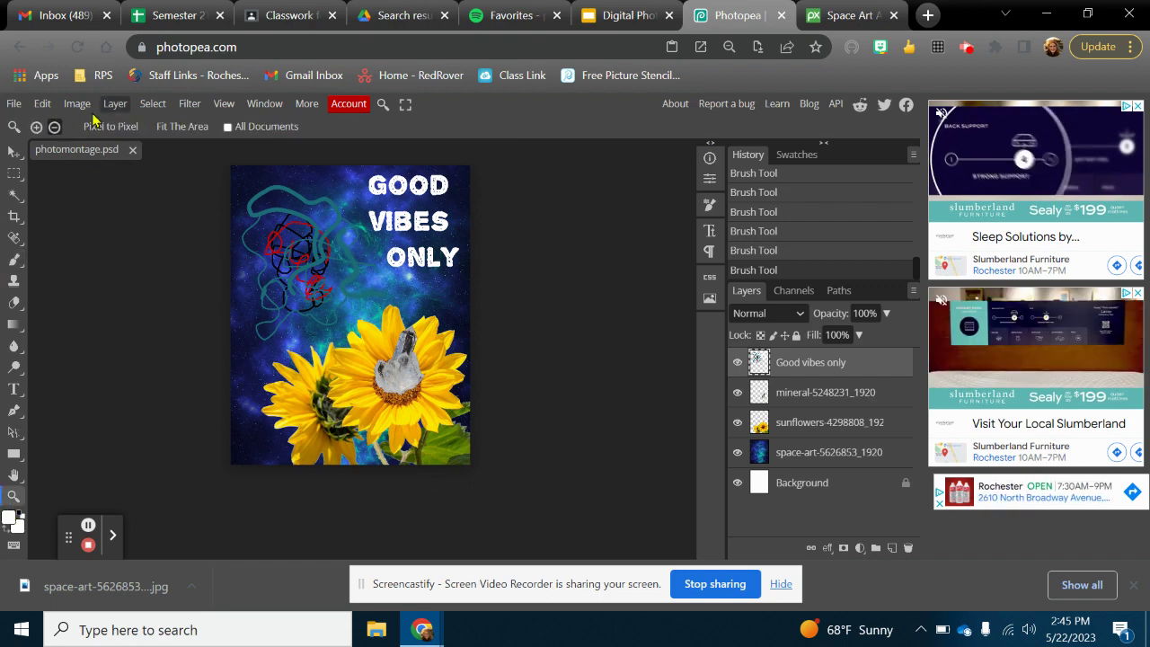
click(315, 238)
click(341, 249)
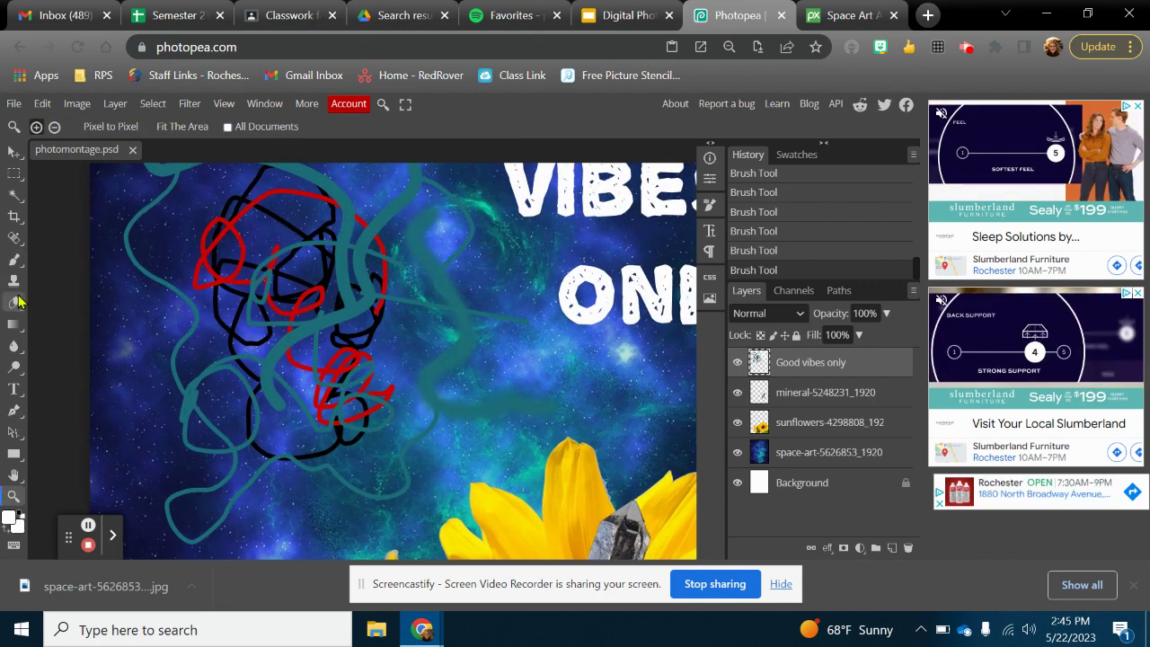
click(14, 259)
mouse_move(415, 361)
mouse_down()
mouse_move(320, 365)
mouse_move(255, 325)
mouse_move(390, 265)
mouse_move(348, 235)
mouse_move(296, 249)
mouse_up()
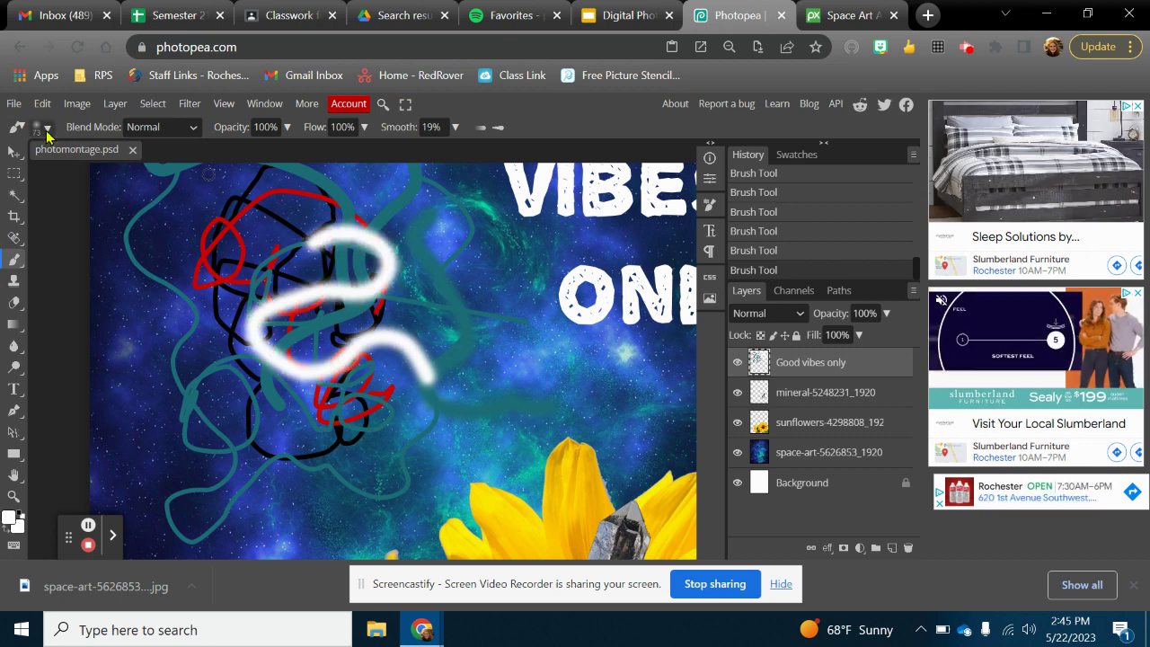
Raise the brush hardness to 100% and paint a hard-edged white stroke across the scribbles.
click(46, 129)
drag(110, 208, 225, 207)
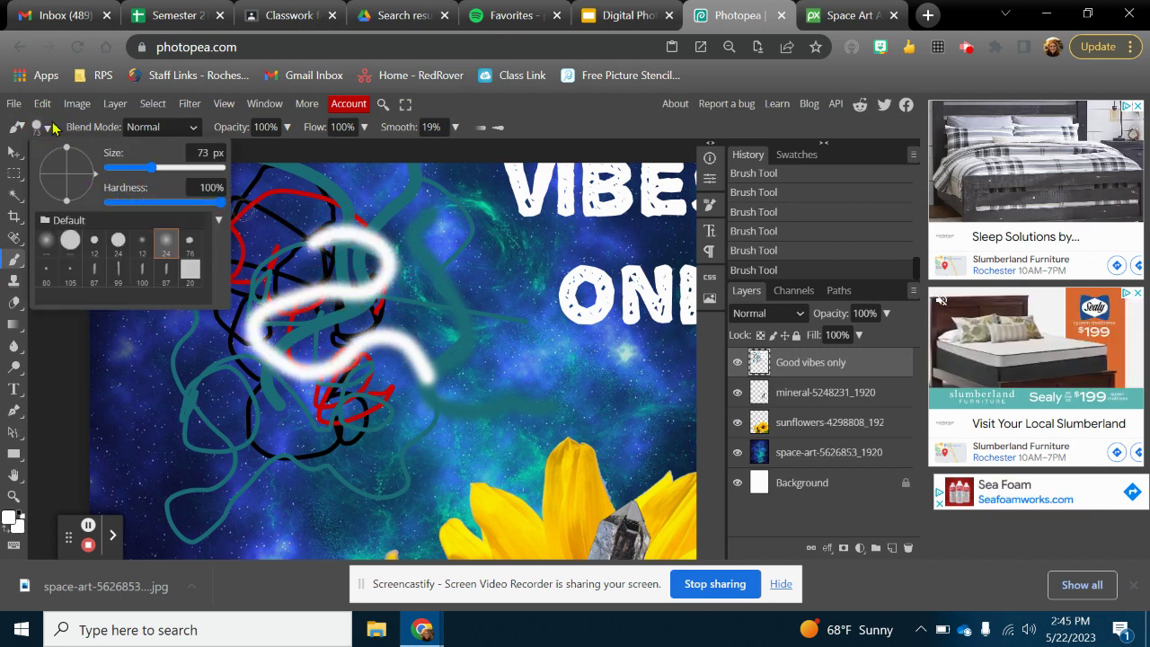
mouse_move(440, 272)
mouse_down()
mouse_move(416, 320)
mouse_move(371, 353)
mouse_move(370, 407)
mouse_move(323, 455)
mouse_move(342, 501)
mouse_up()
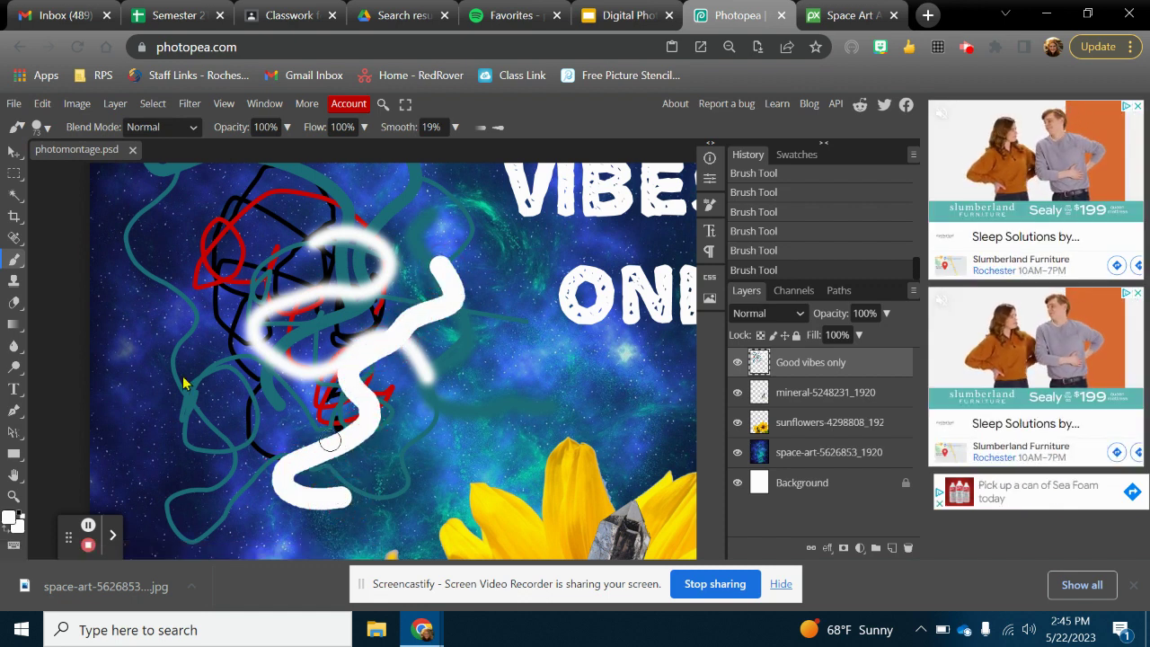
click(14, 496)
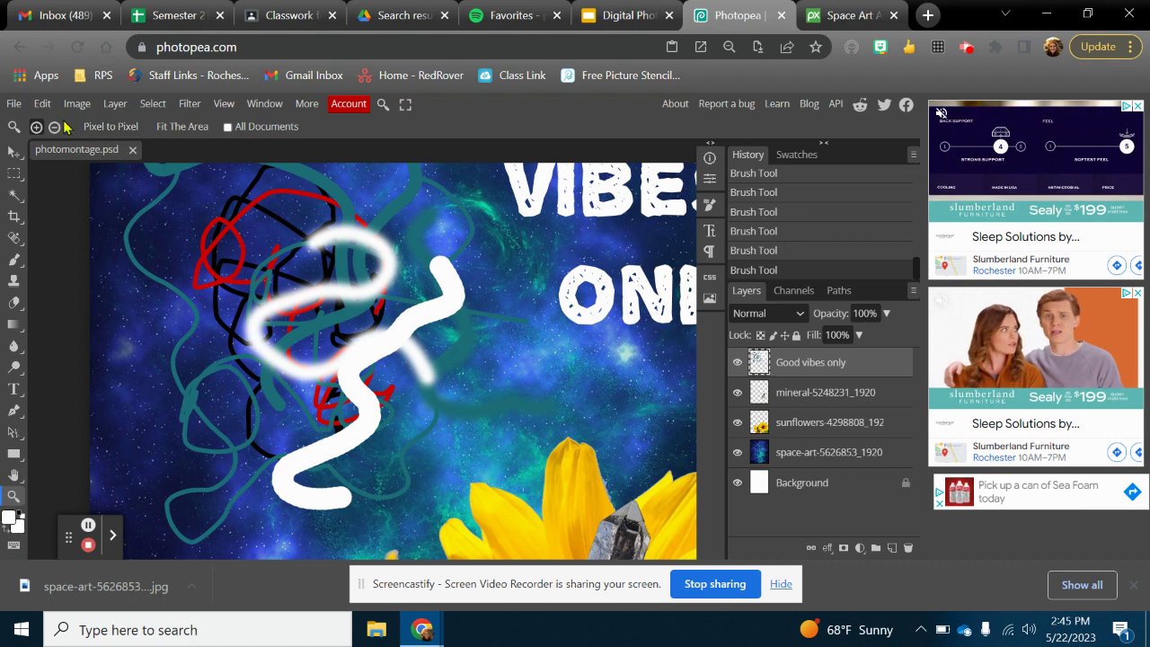
scroll(342, 264, down, 5)
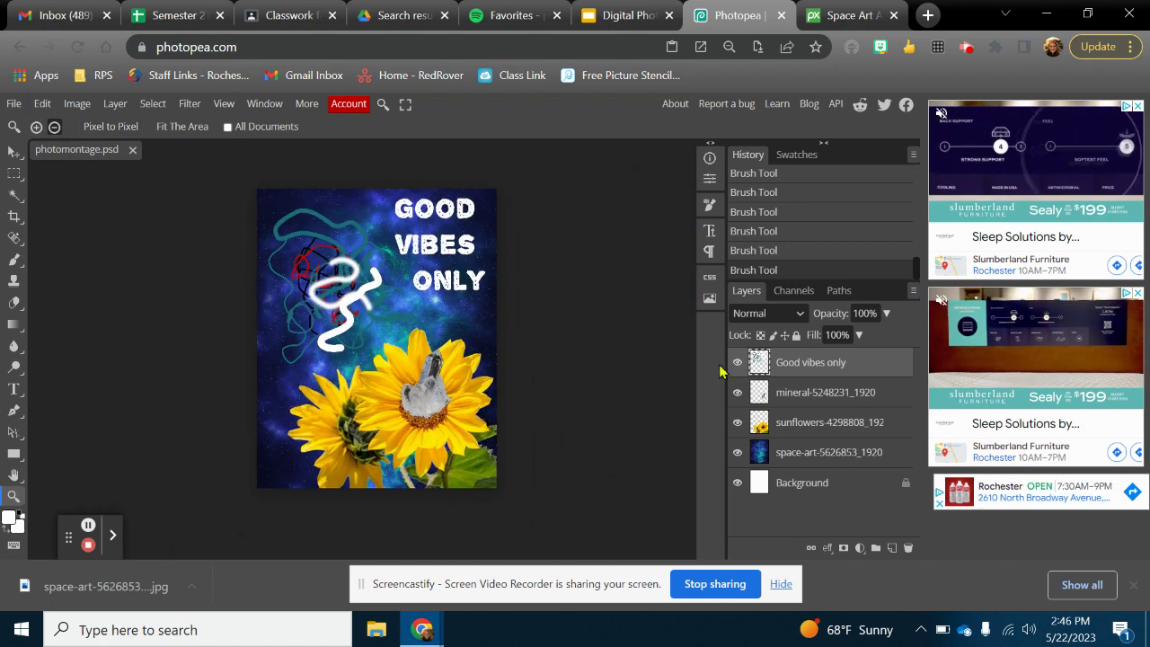
Erase all the practice brush strokes from the "Good vibes only" layer with a 340 px Eraser.
click(15, 303)
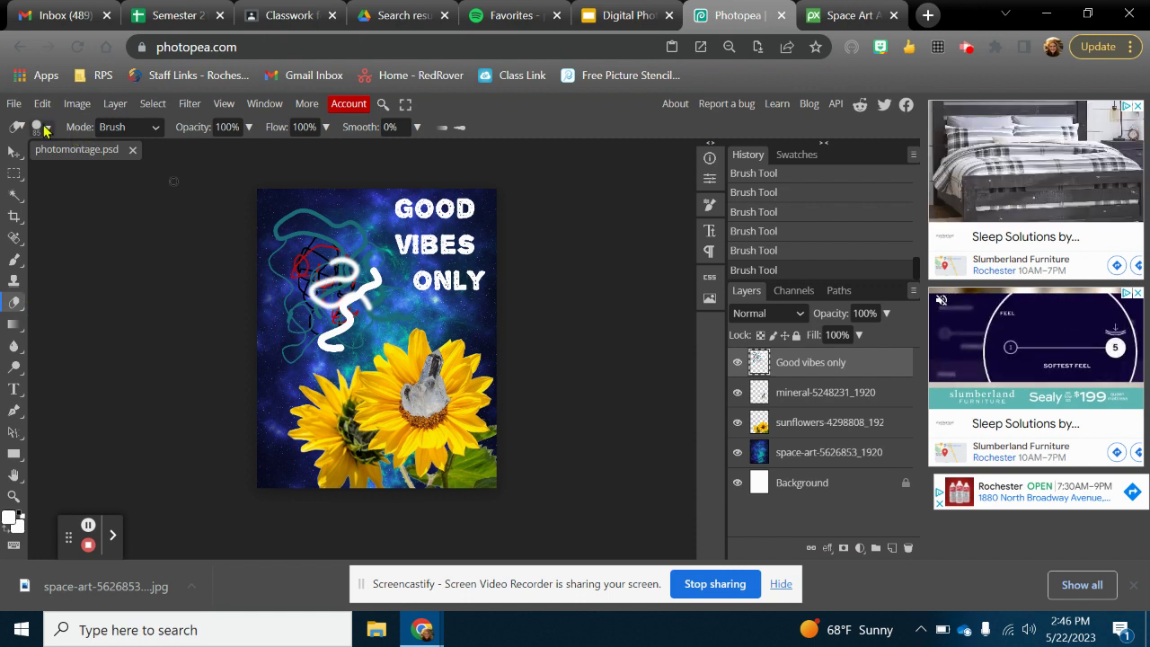
click(40, 126)
drag(159, 167, 193, 167)
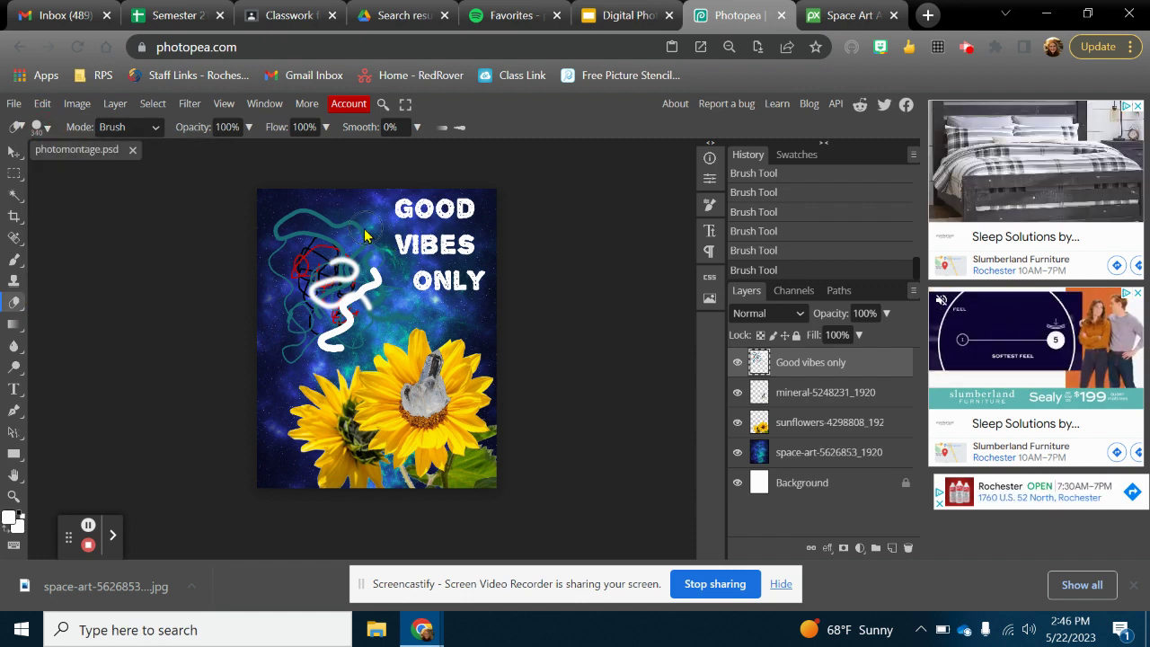
mouse_move(373, 258)
mouse_down()
mouse_move(344, 352)
mouse_move(287, 355)
mouse_move(287, 205)
mouse_move(305, 215)
mouse_move(309, 371)
mouse_move(332, 212)
mouse_up()
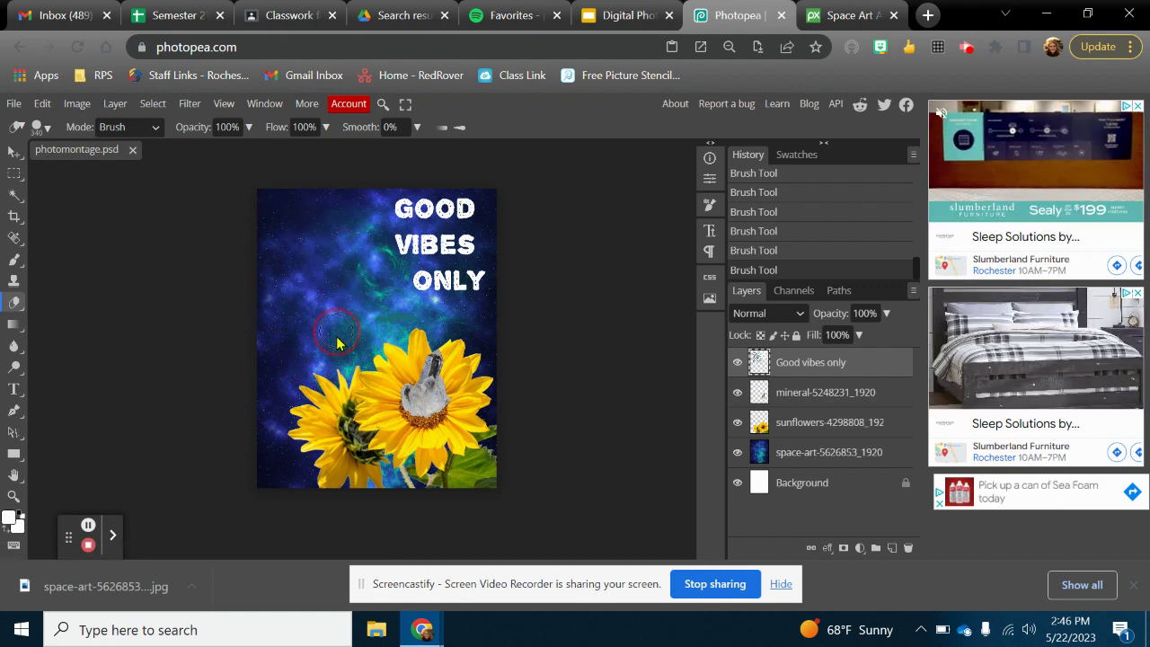
mouse_move(329, 370)
mouse_down()
mouse_move(320, 308)
mouse_move(341, 310)
mouse_up()
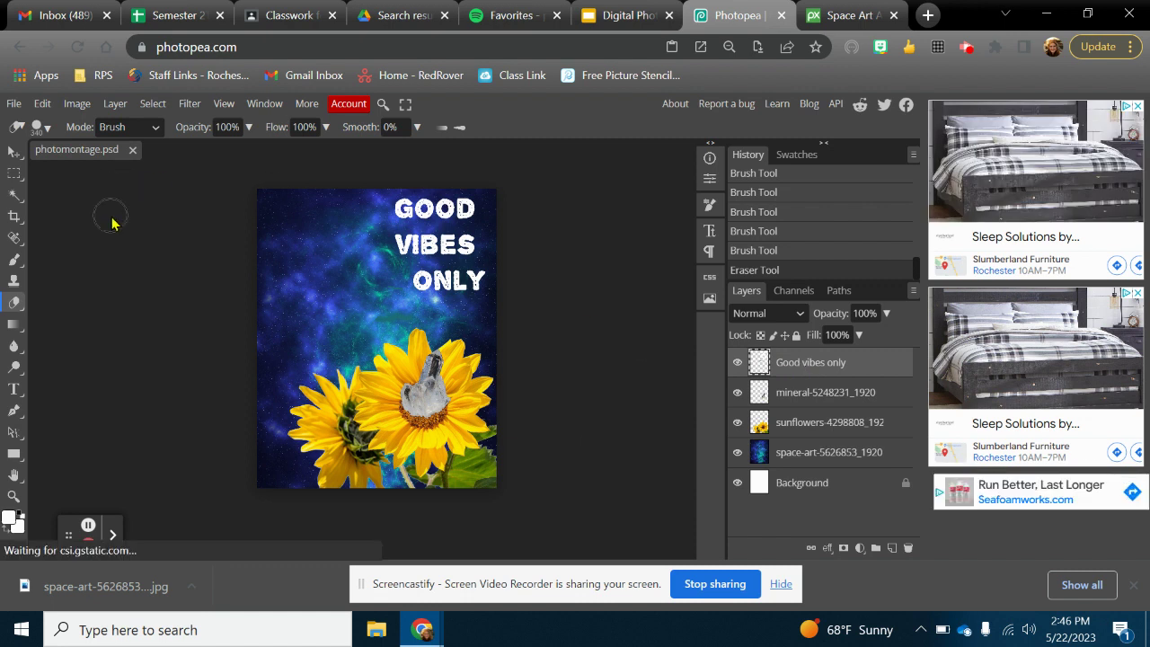
Draw a tall black rectangle beside the text and move its layer directly beneath the sunflowers layer.
click(11, 457)
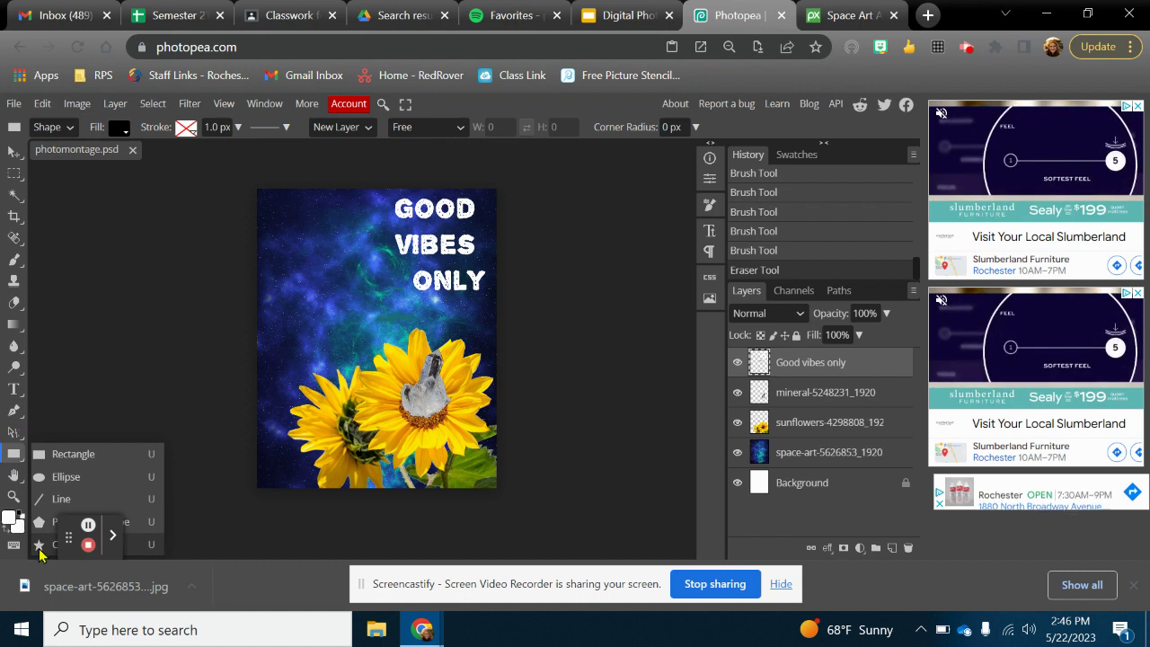
click(69, 457)
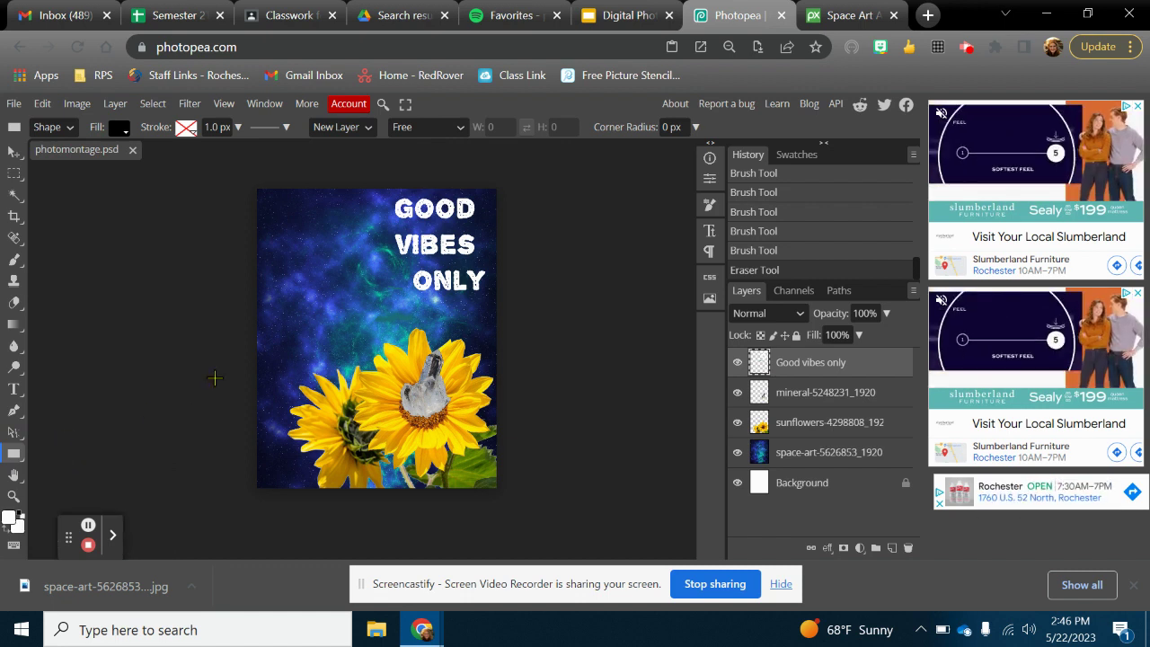
drag(287, 215, 383, 400)
drag(826, 364, 800, 474)
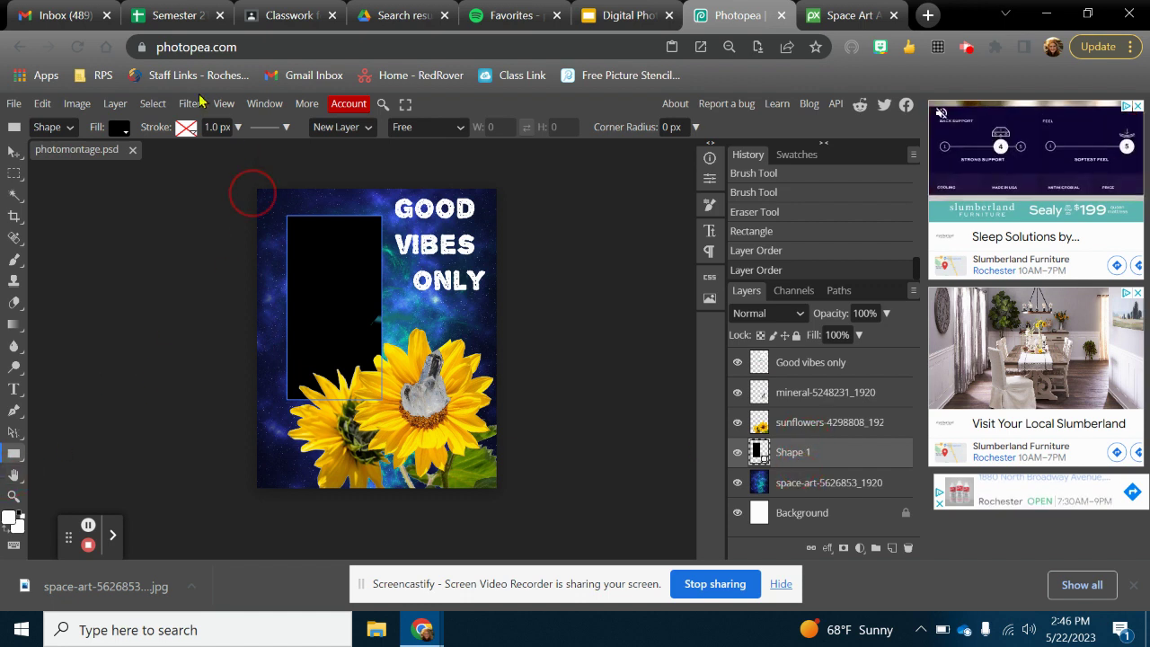
Change the rectangle's fill colour to purple ac50cf.
click(118, 128)
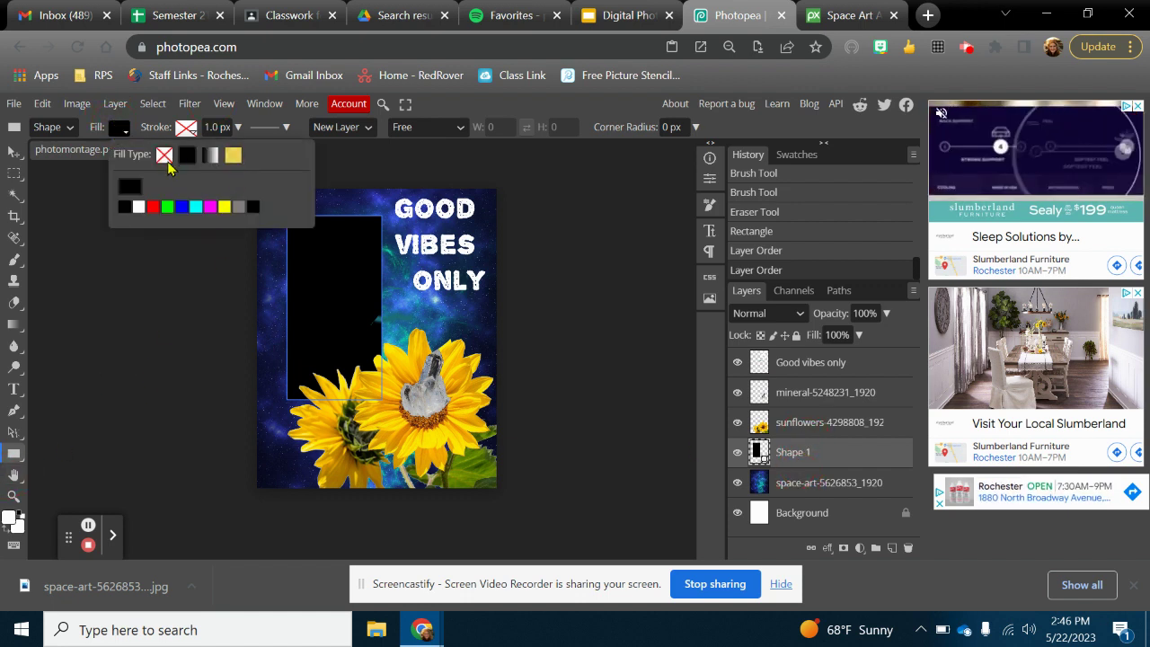
click(133, 188)
drag(297, 313, 295, 270)
click(222, 268)
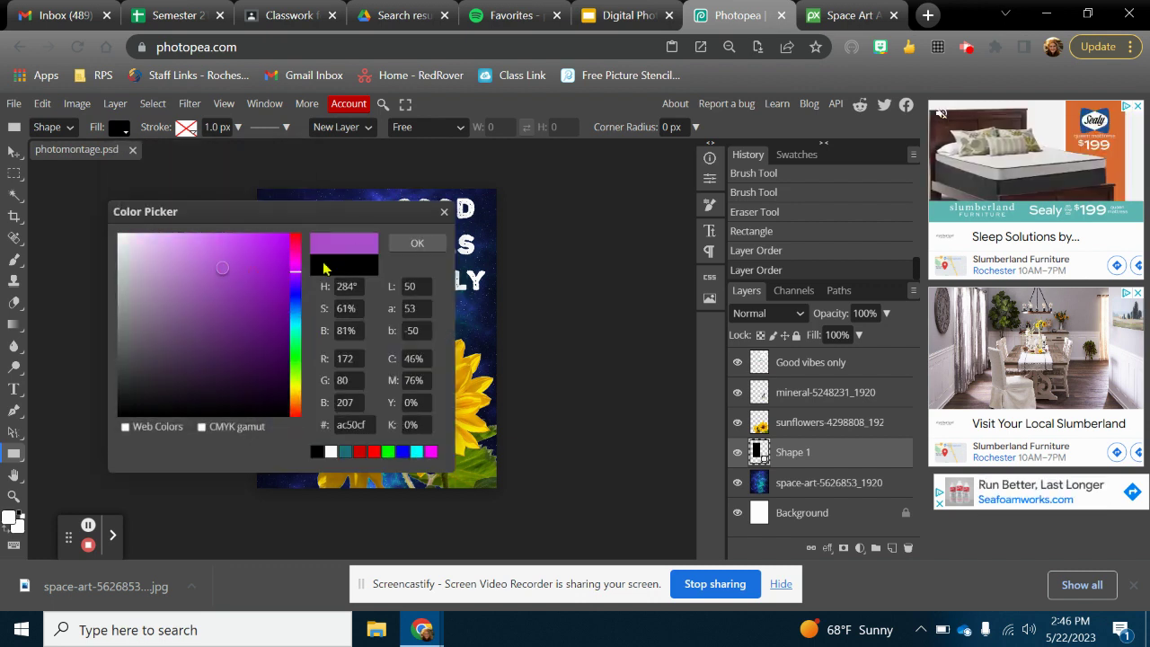
click(416, 243)
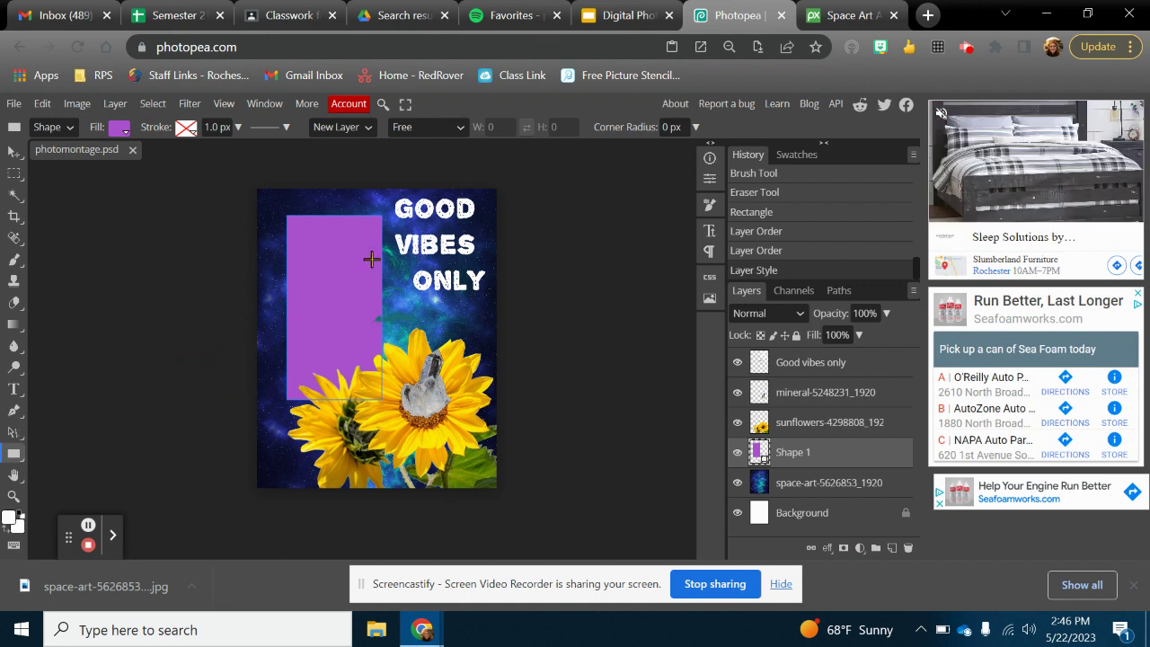
Draw a circle with the Ellipse tool over the middle of the rectangle, slightly wider than it.
right_click(14, 461)
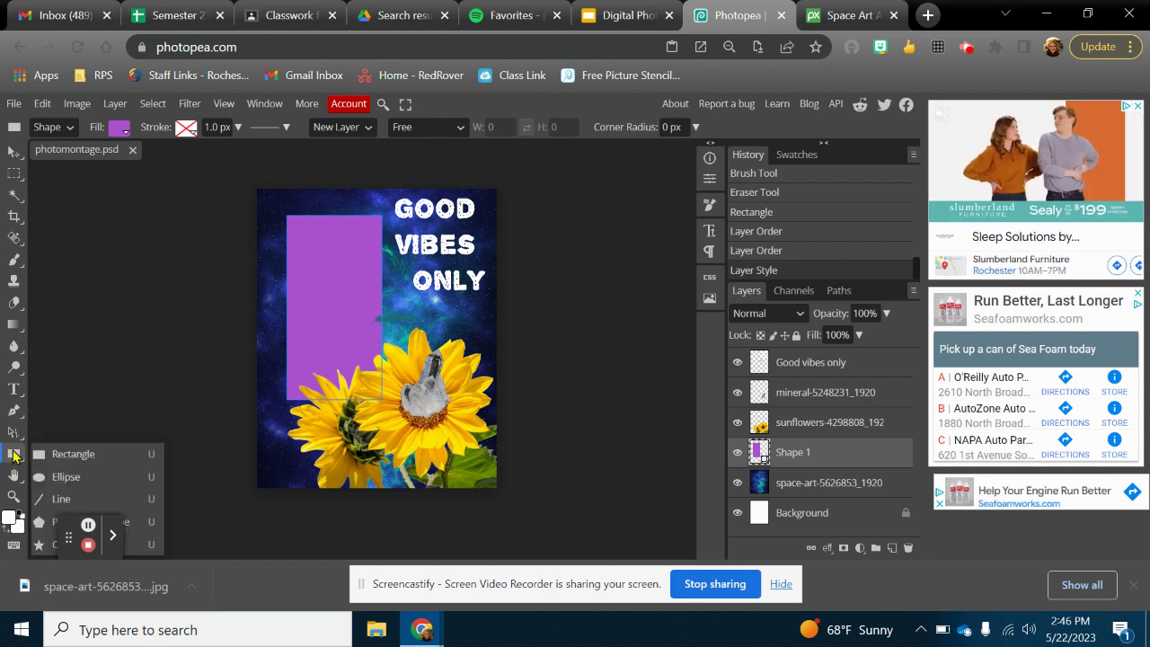
click(55, 475)
drag(277, 244, 393, 392)
Change the fill colour of the combined rectangle and circle shape to olive 66621c.
click(116, 128)
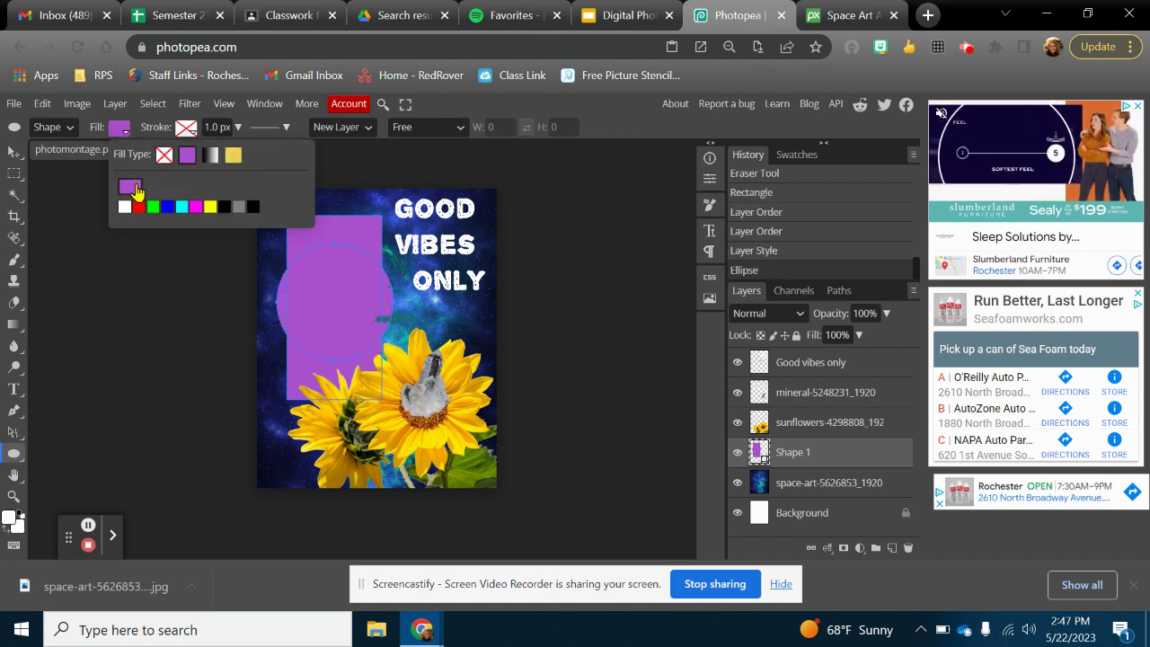
click(132, 191)
drag(296, 274, 284, 391)
click(243, 350)
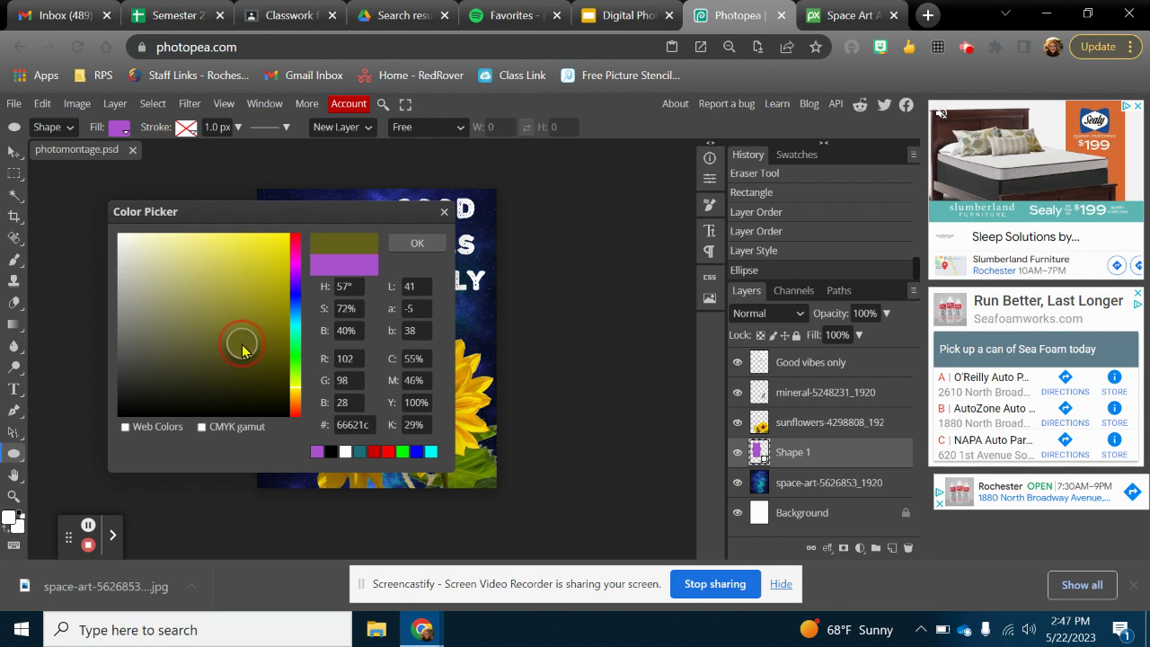
click(413, 243)
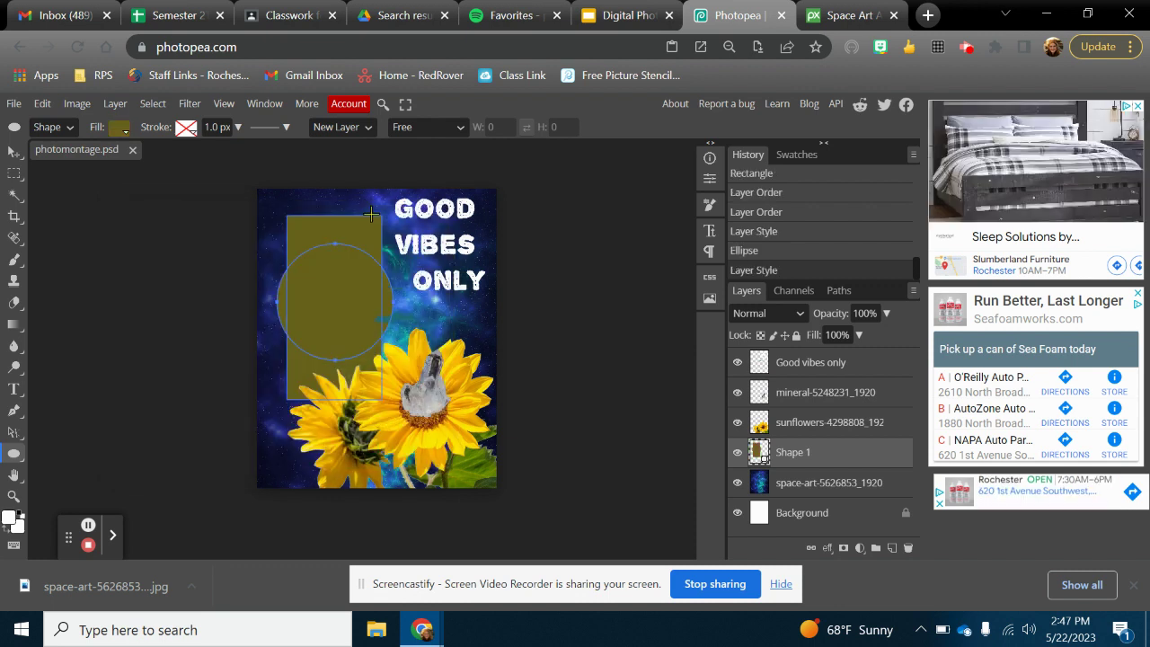
Draw a 5 px wide diagonal line from inside the olive shape past the canvas's right edge.
key(v)
click(13, 453)
click(64, 496)
drag(339, 293, 516, 337)
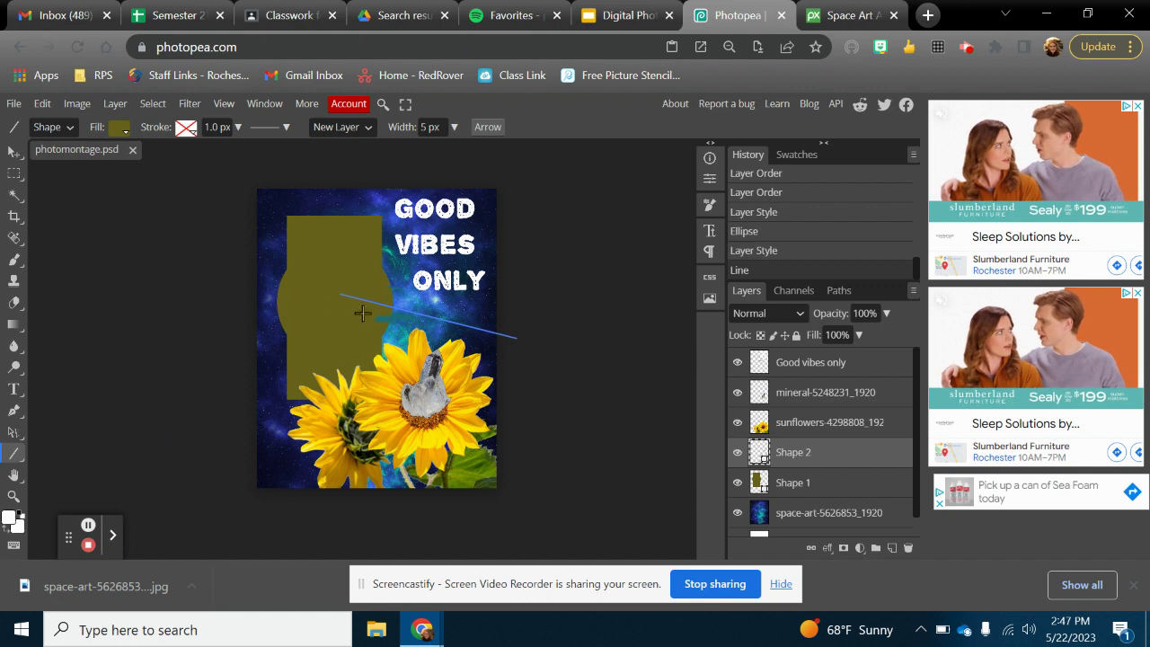
Draw a slightly slanted 33 px wide line with a 2.7 px stroke width along the olive shape's left edge and fill it red.
click(232, 127)
click(239, 127)
click(214, 153)
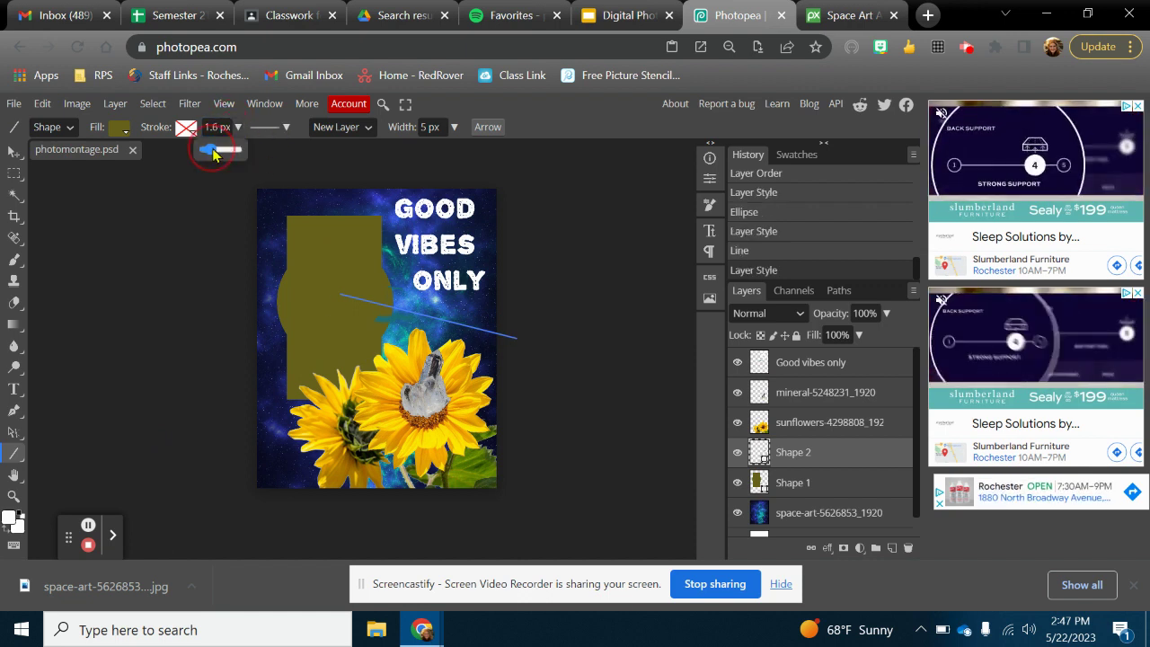
click(453, 127)
click(405, 151)
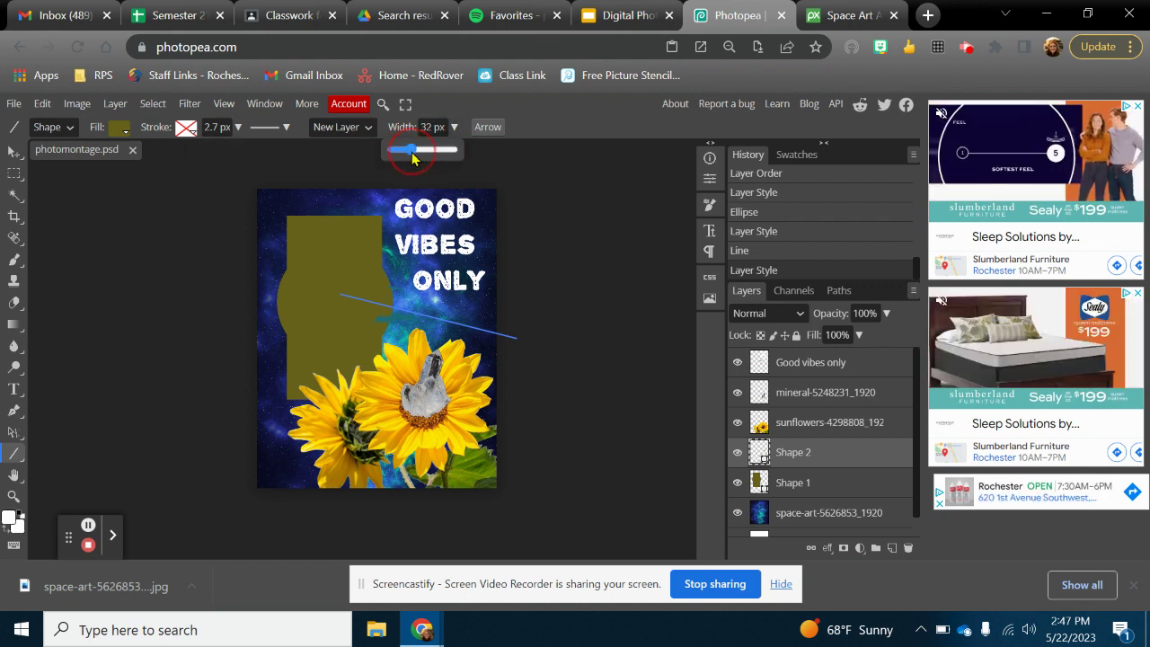
drag(412, 158, 418, 155)
drag(288, 201, 271, 370)
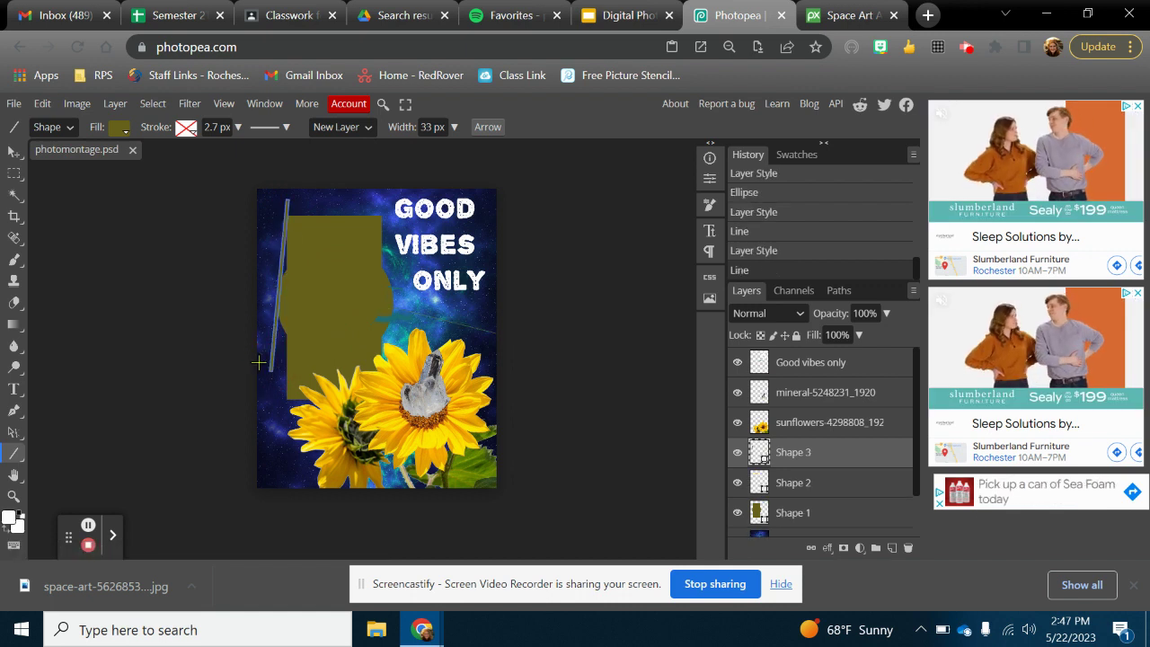
click(120, 131)
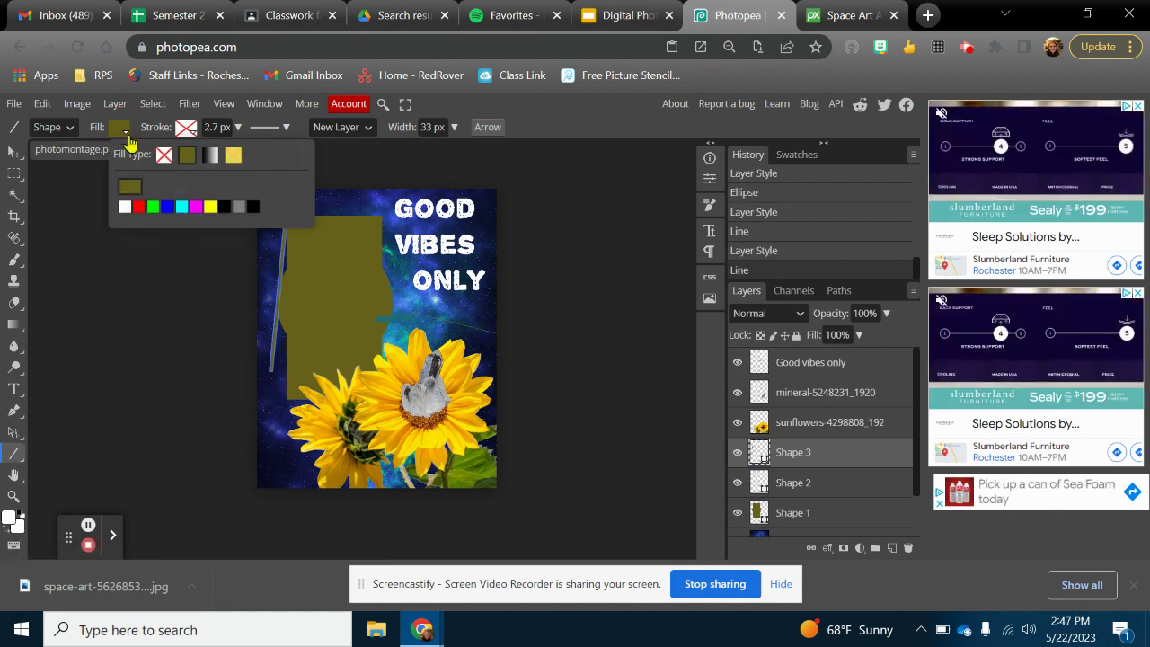
click(132, 199)
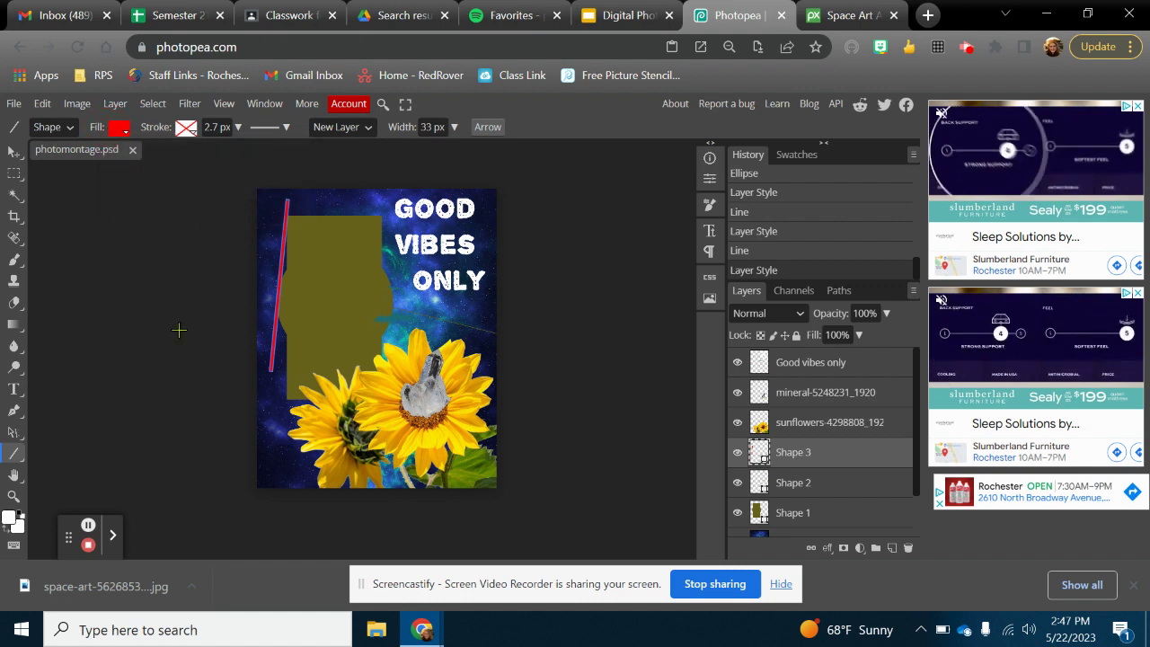
Draw a five-sided red polygon over the middle of the olive shape with the polygon shape tool.
right_click(13, 454)
click(72, 521)
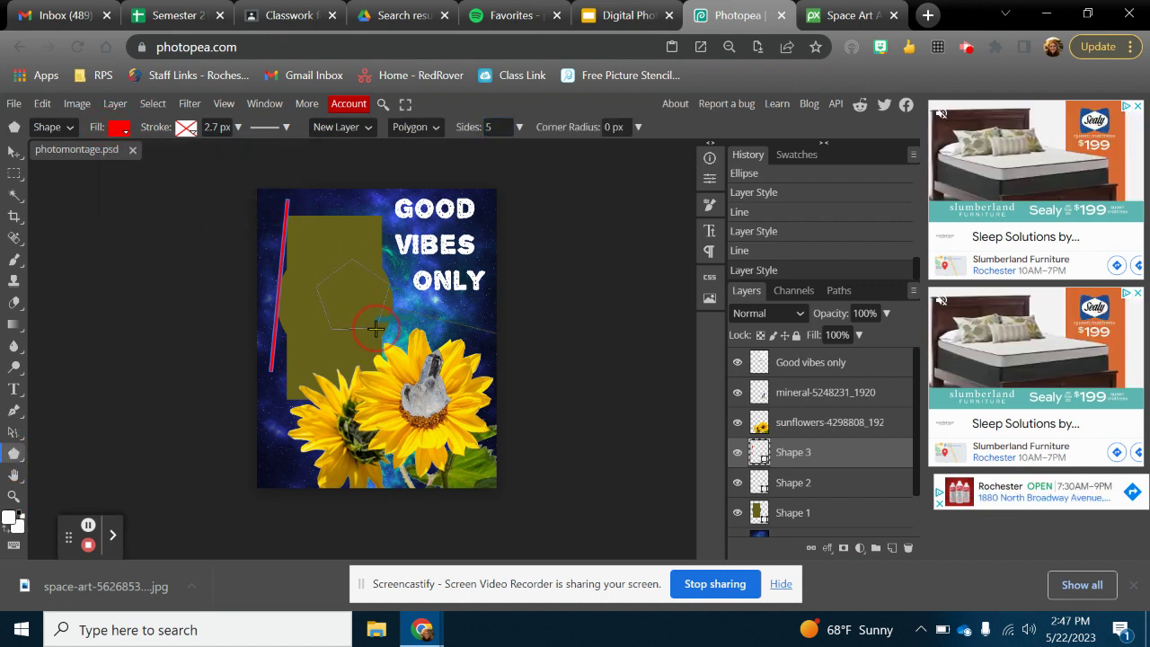
drag(376, 328, 382, 345)
Draw an eight-sided polygon over the upper part of the olive shape and give it the yellow pattern fill.
click(488, 127)
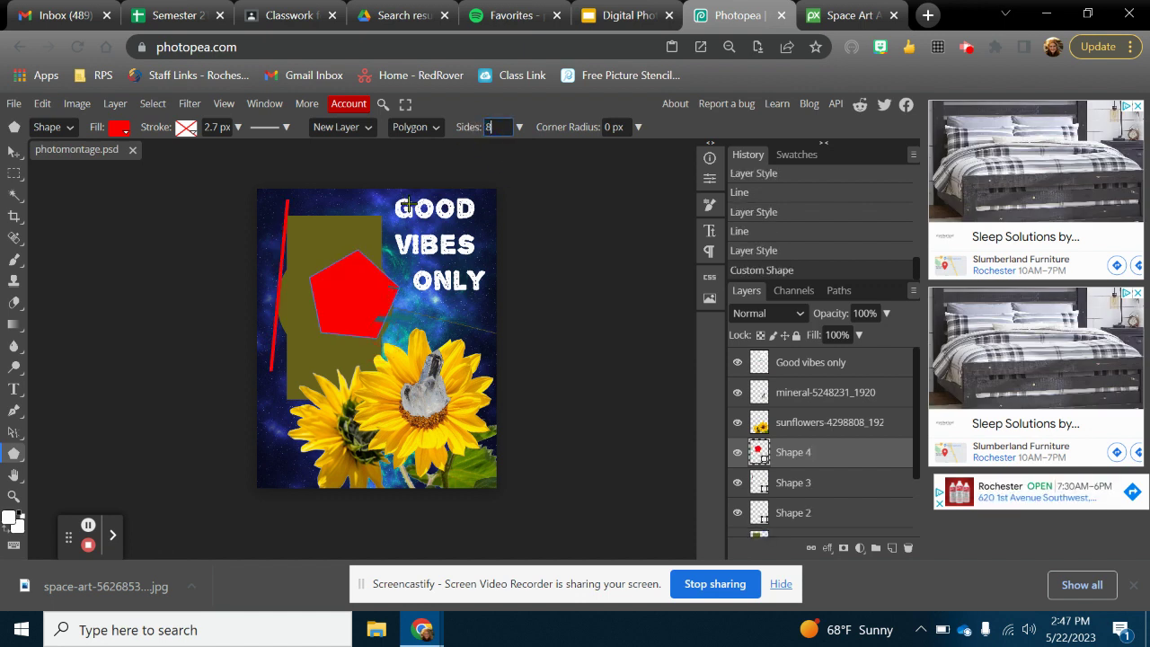
drag(388, 320, 384, 293)
click(123, 132)
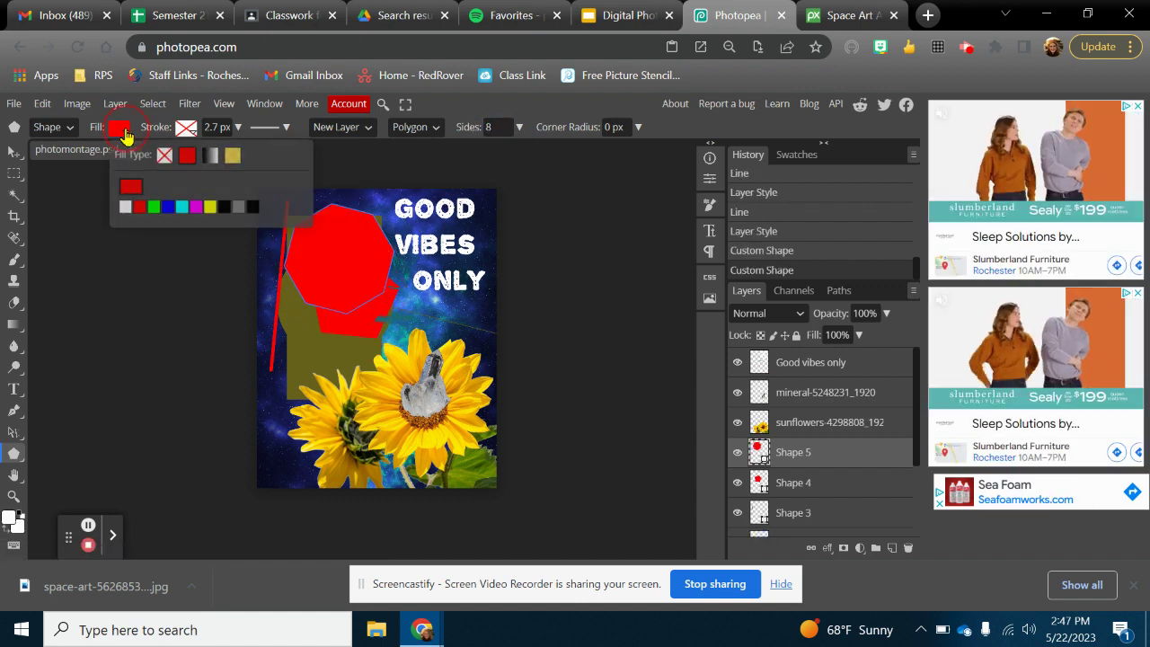
click(234, 157)
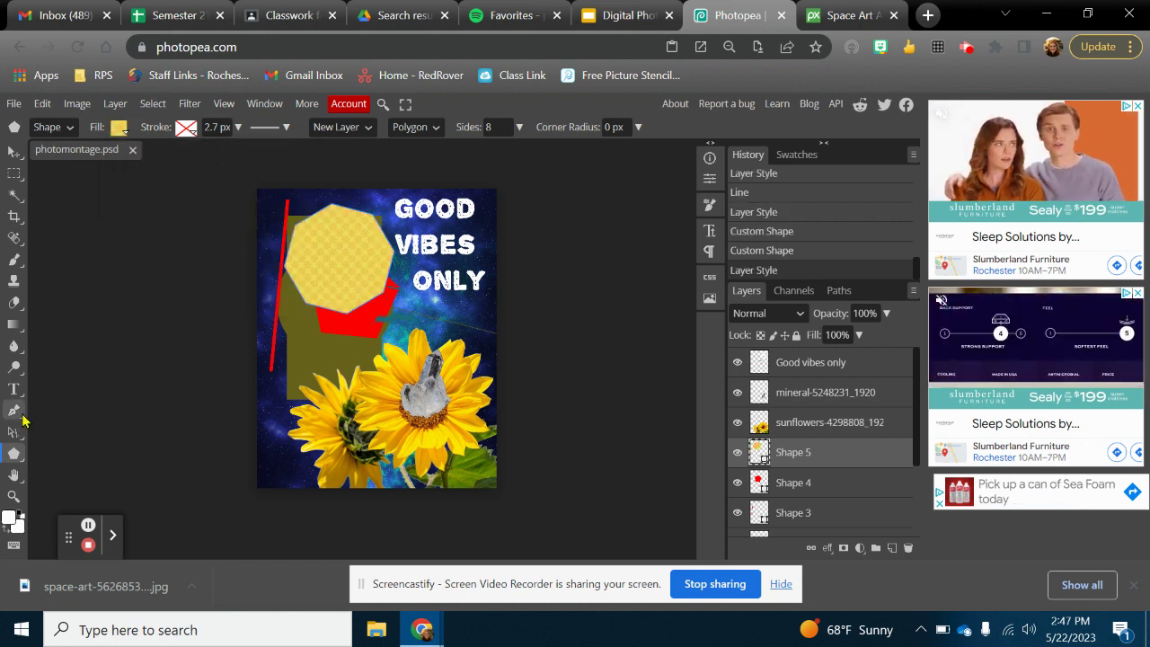
Browse the default shapes available for the Custom Shape tool.
right_click(18, 454)
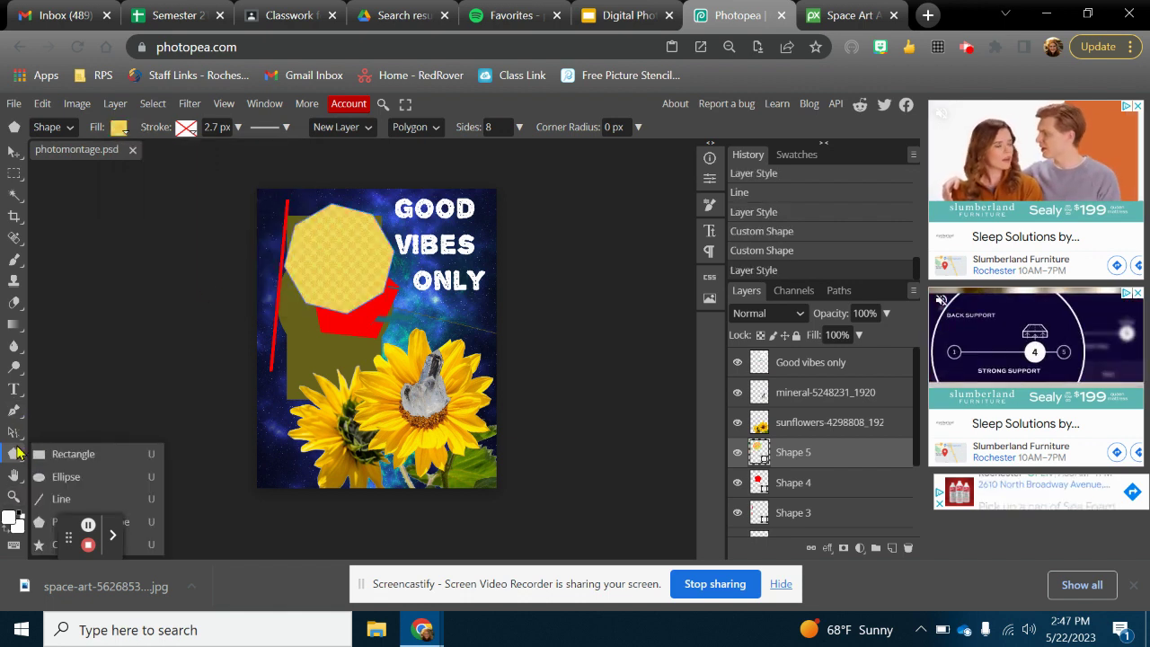
click(45, 544)
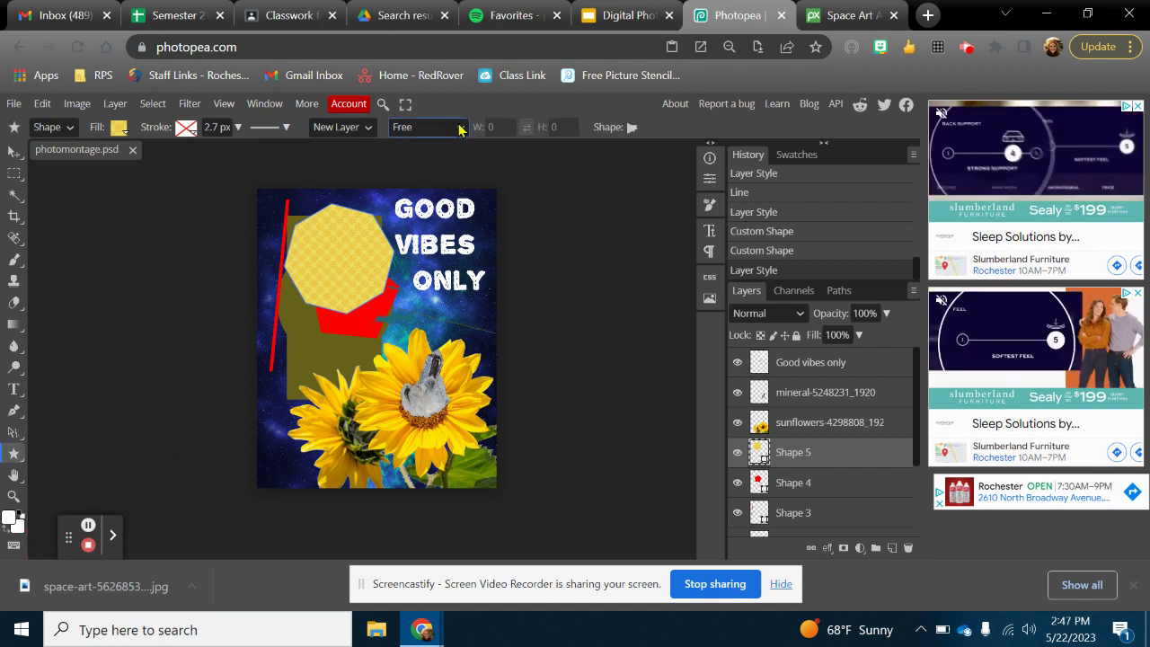
click(632, 127)
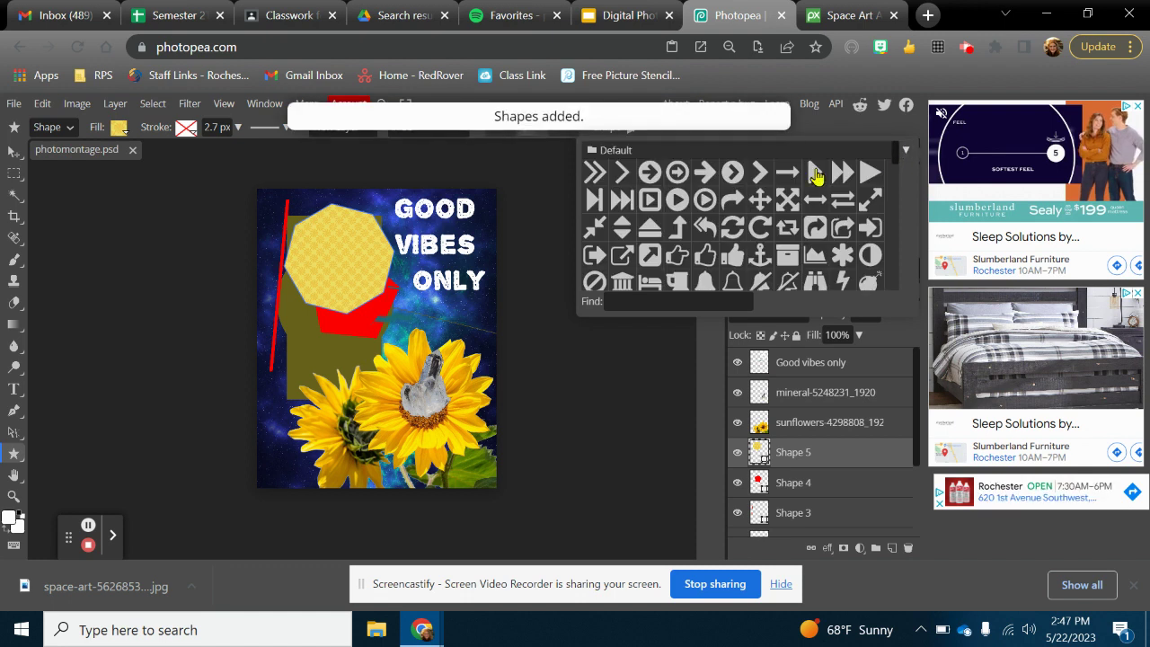
scroll(688, 228, down, 10)
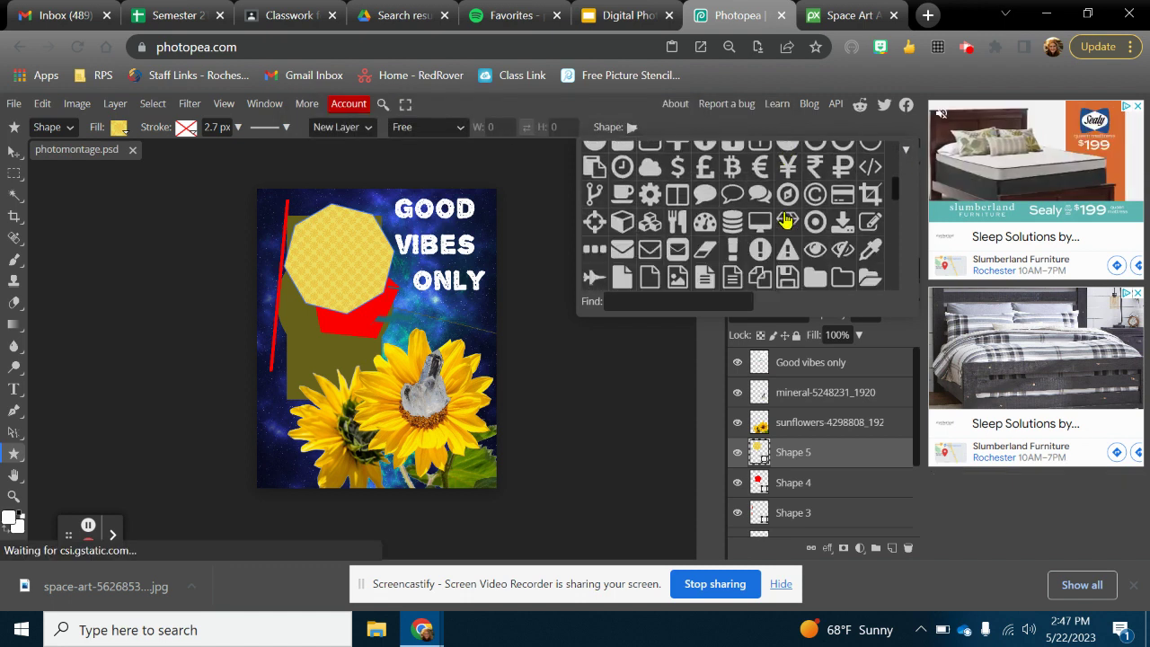
scroll(784, 219, down, 1)
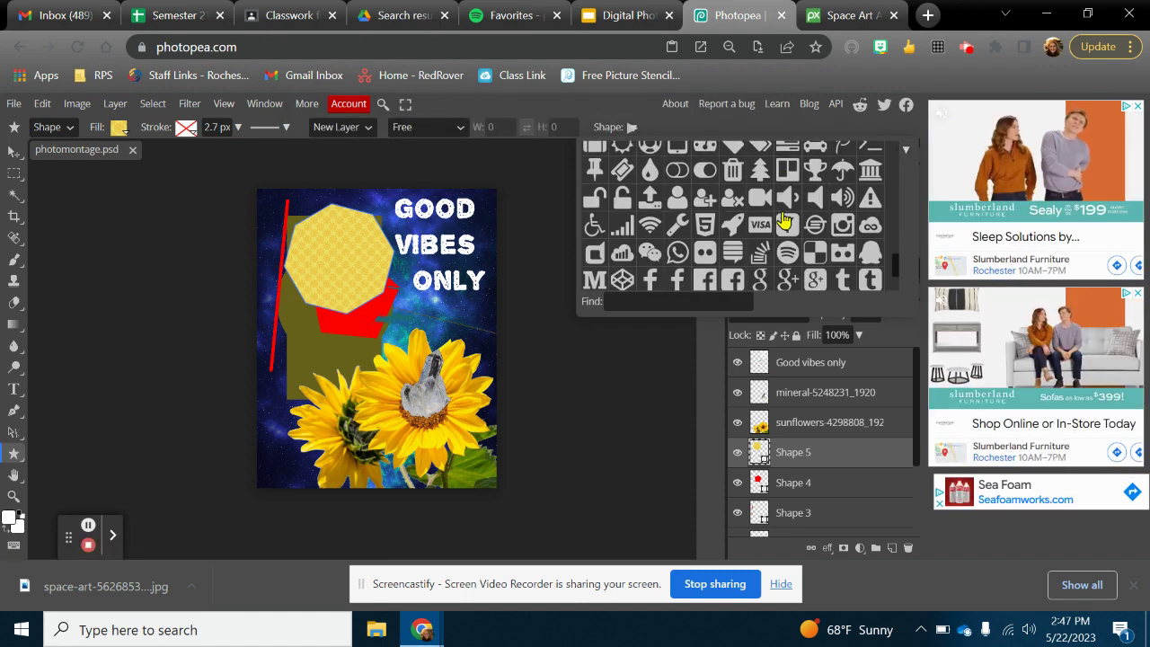
scroll(775, 264, down, 3)
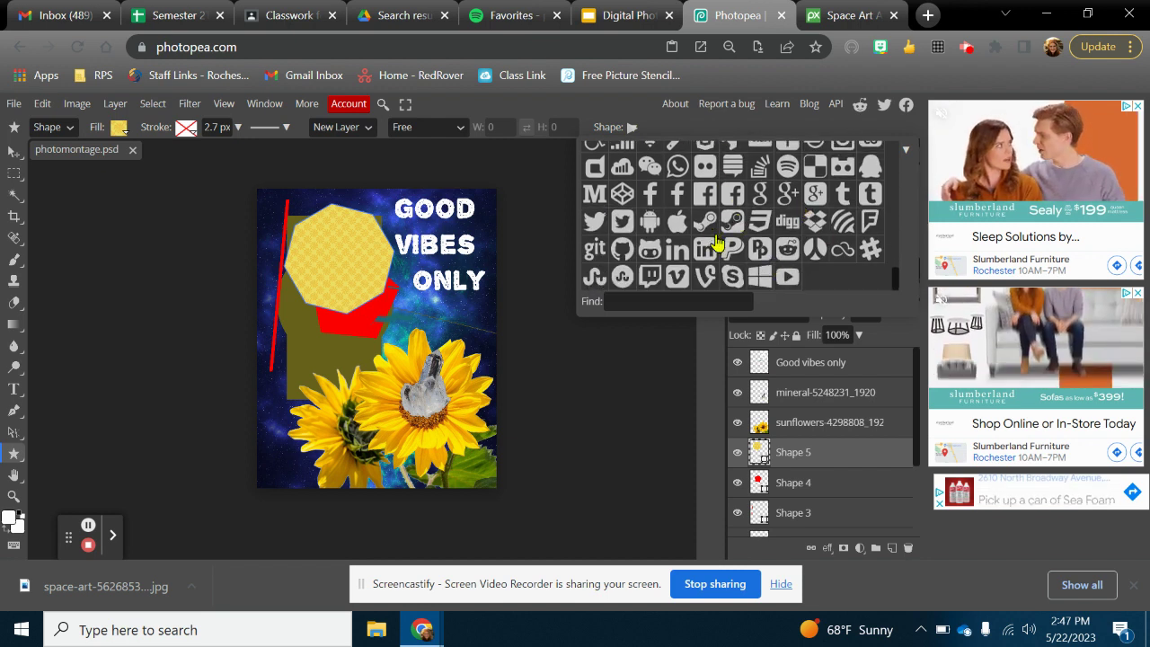
scroll(764, 261, up, 10)
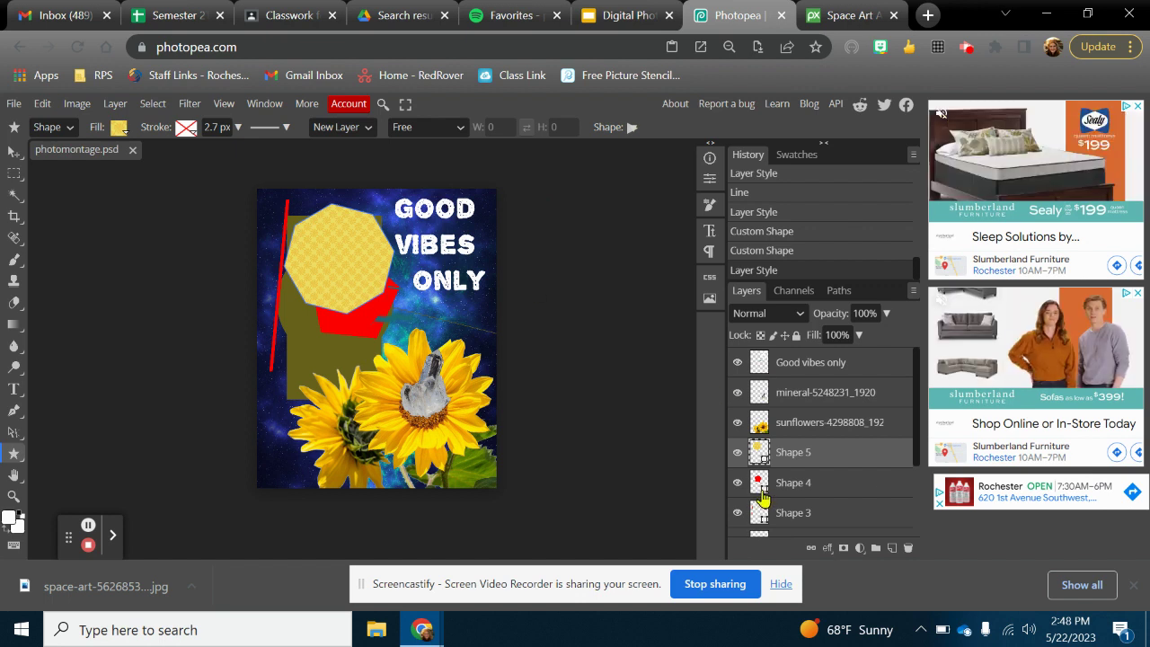
Save the document as photomontage.psd in Downloads, replacing the existing file.
click(13, 103)
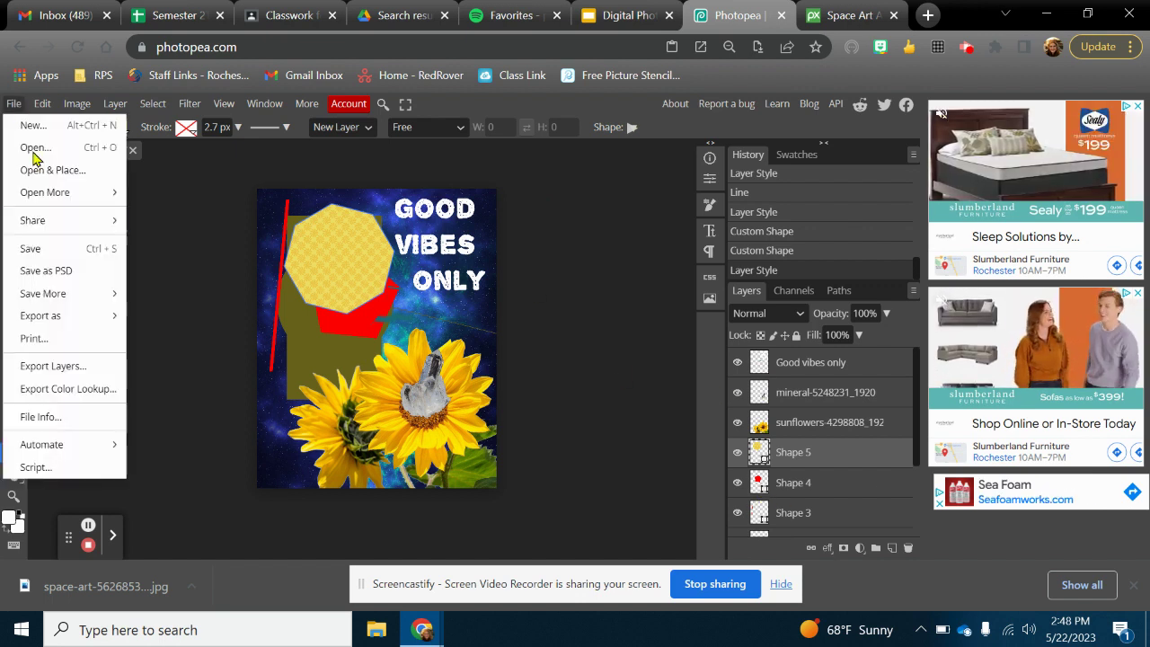
click(46, 270)
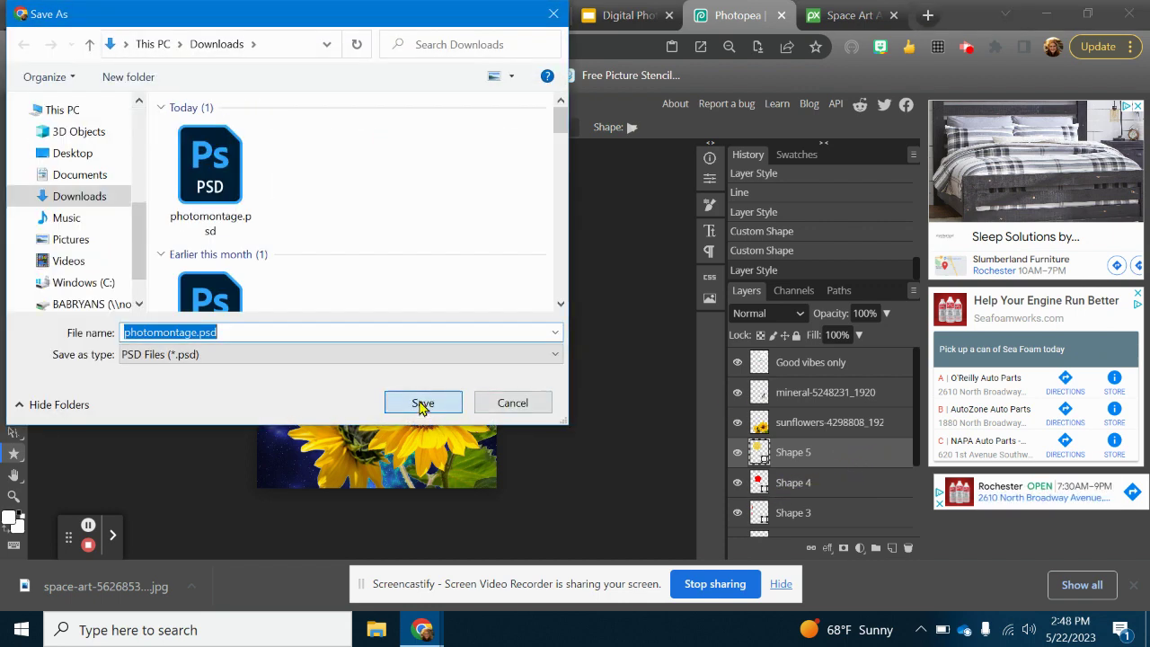
click(423, 403)
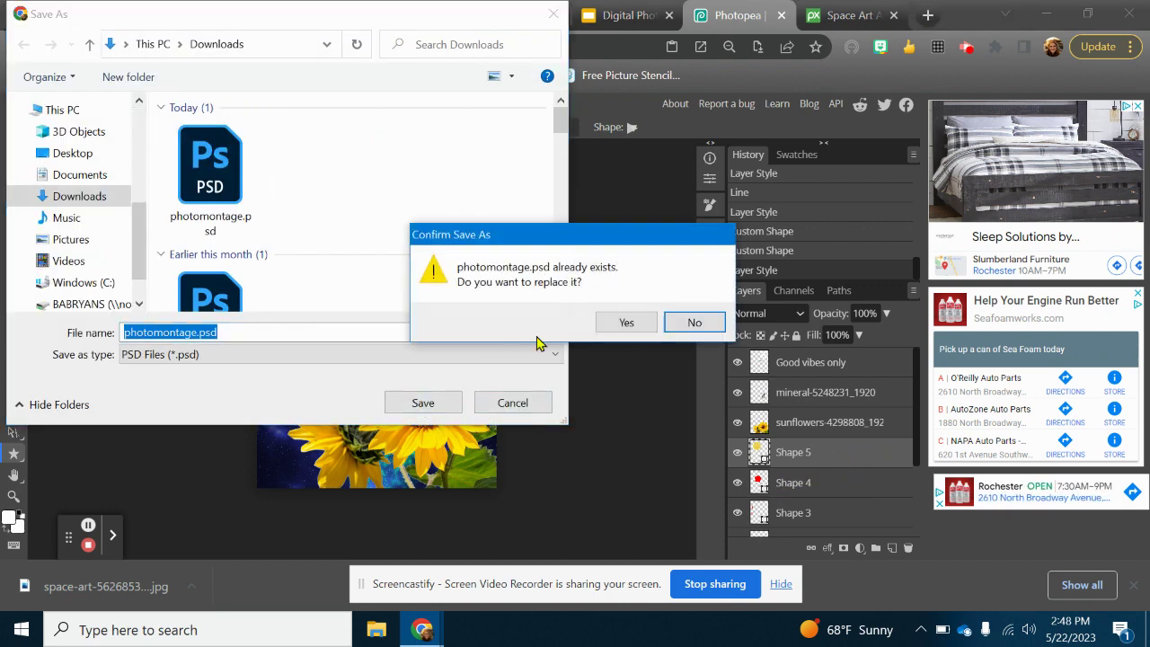
click(625, 322)
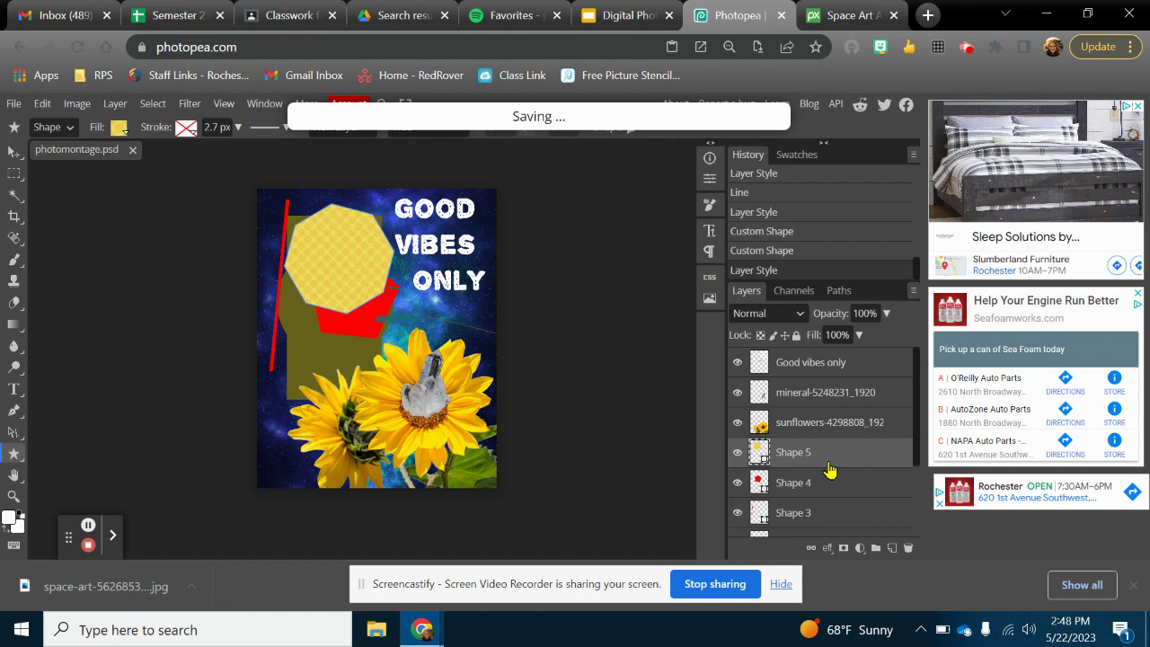
Delete all five drawn shape layers and save the document again.
key(Delete)
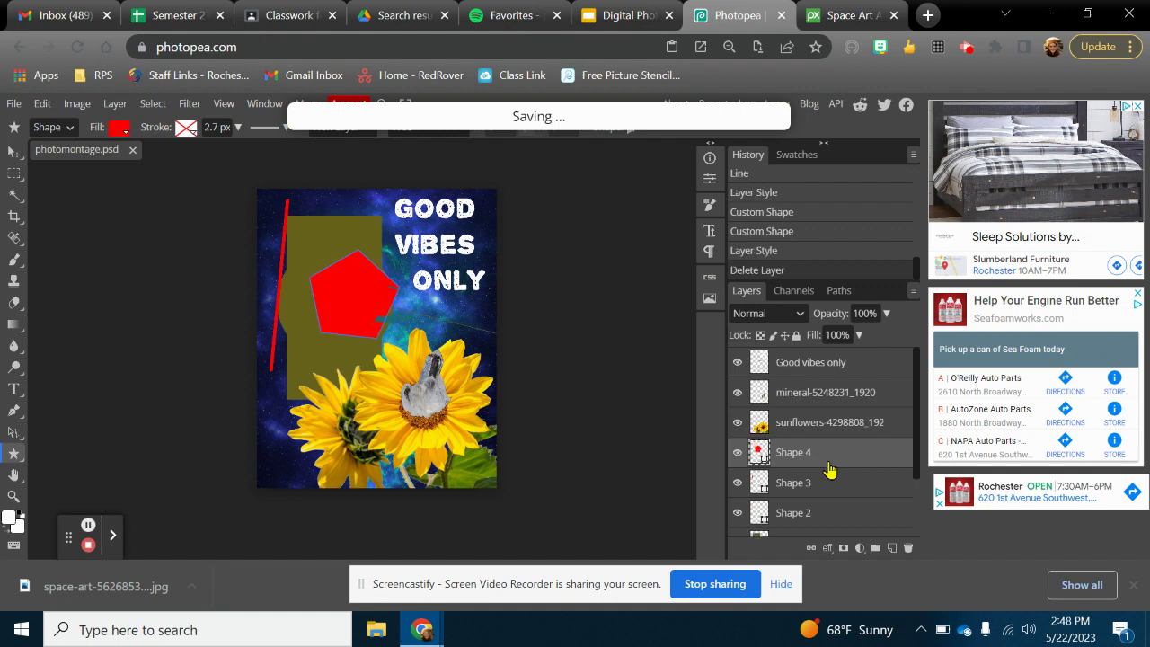
click(908, 547)
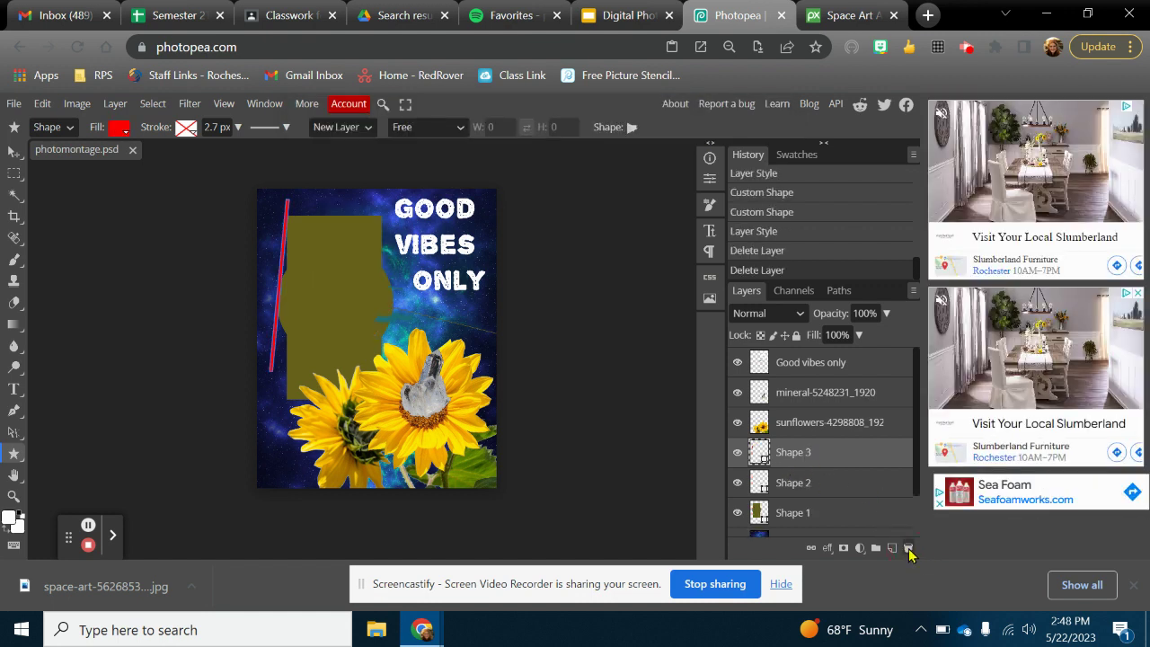
click(908, 547)
click(908, 547)
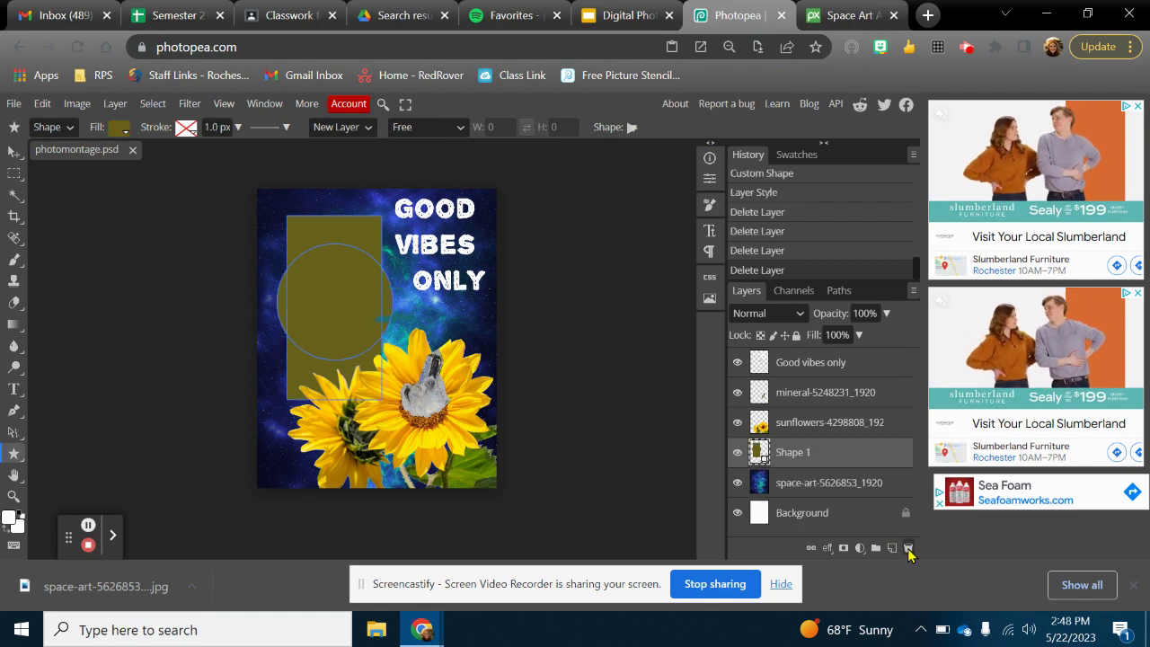
click(908, 548)
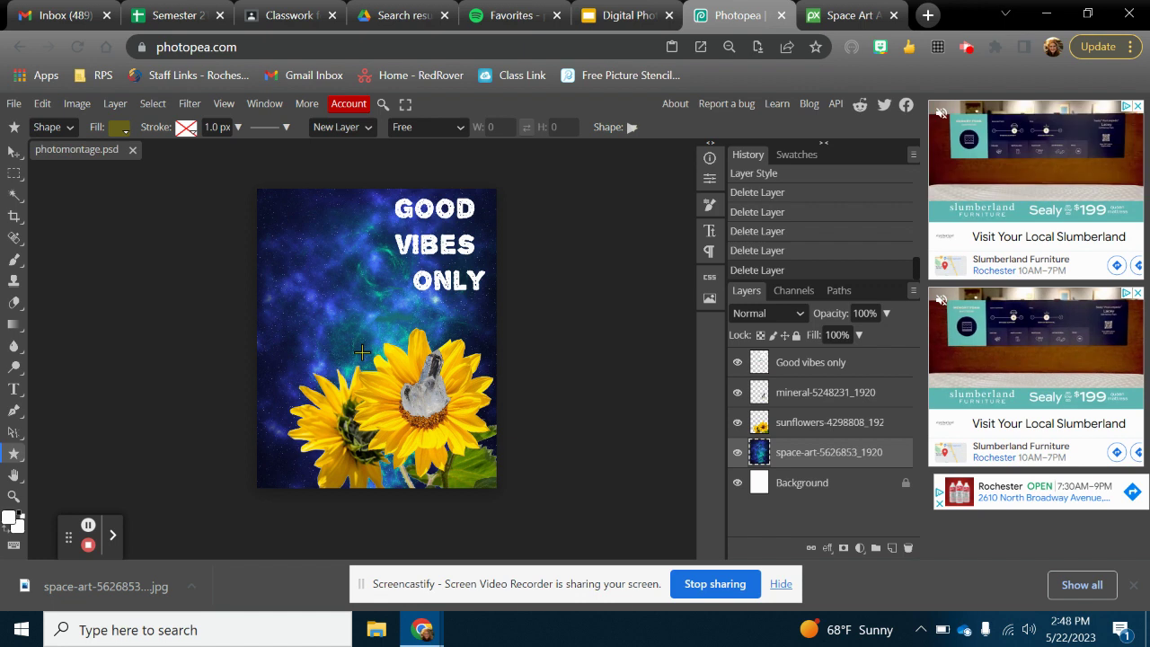
click(14, 106)
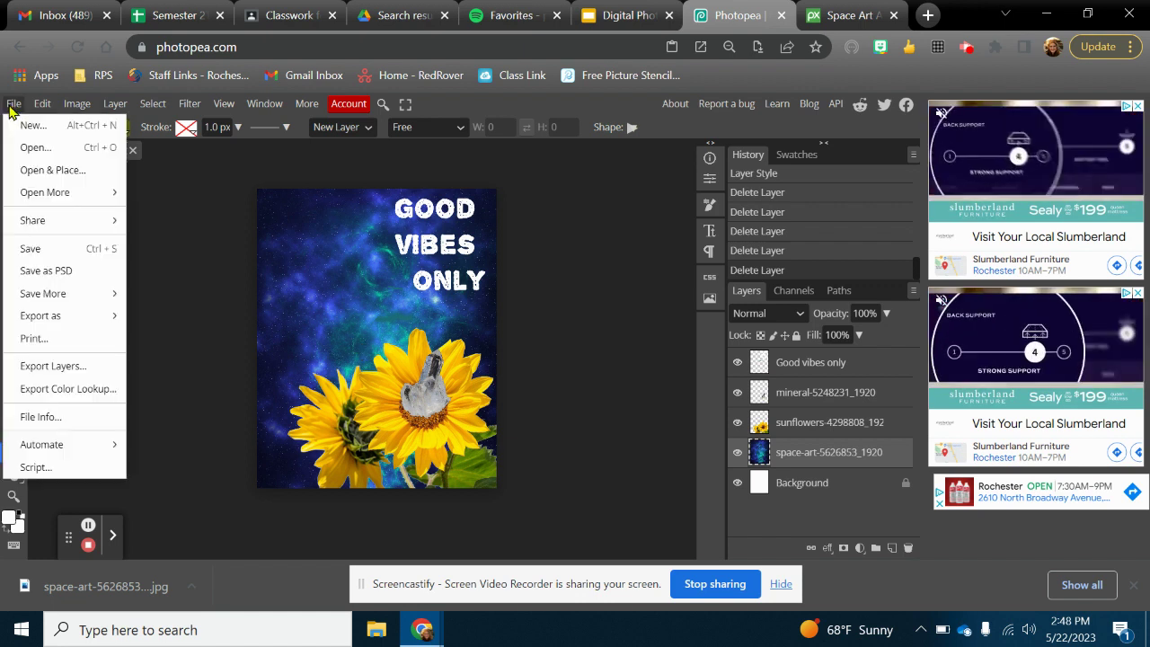
click(59, 242)
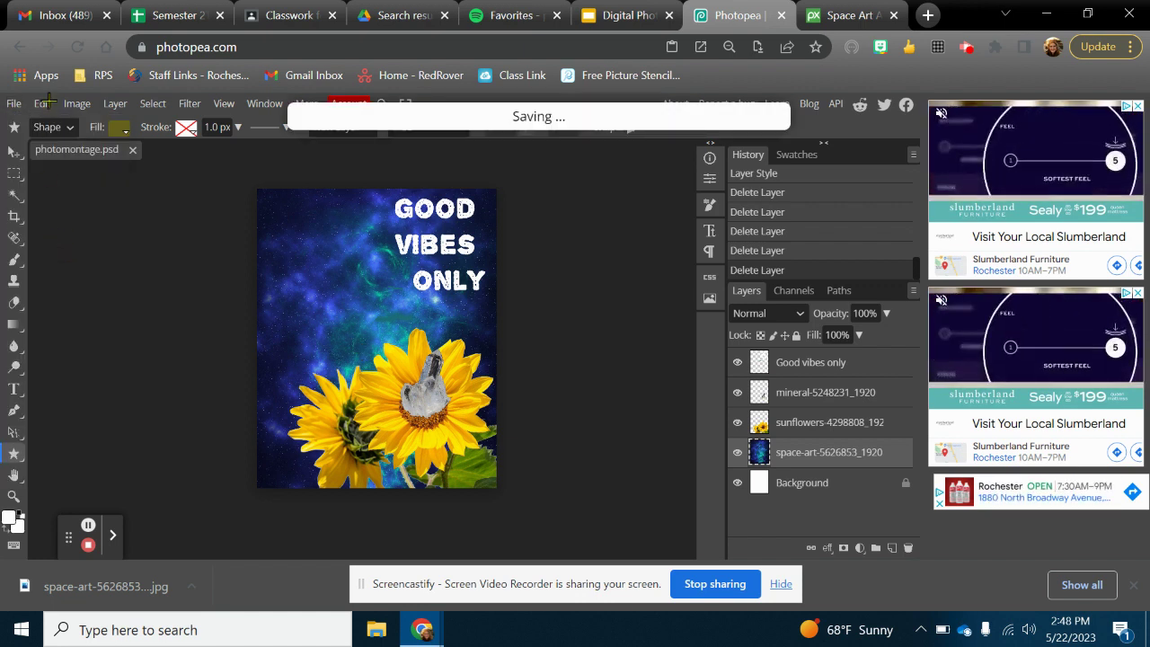
Export the photomontage as a PDF file named photomontage.
click(14, 105)
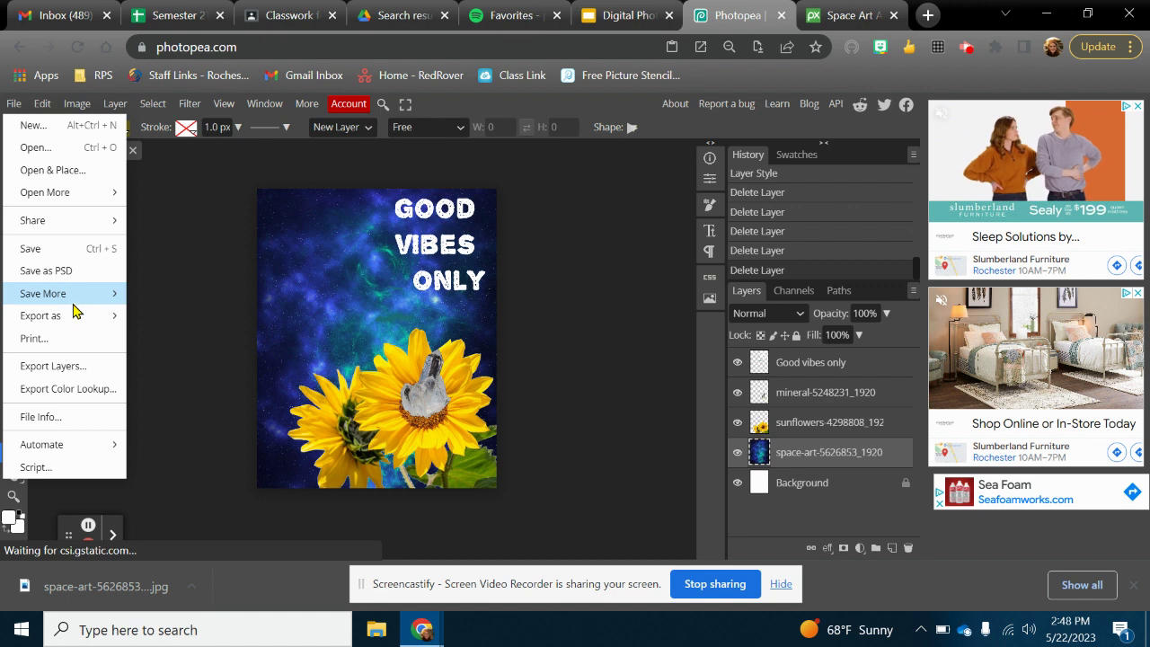
mouse_move(70, 323)
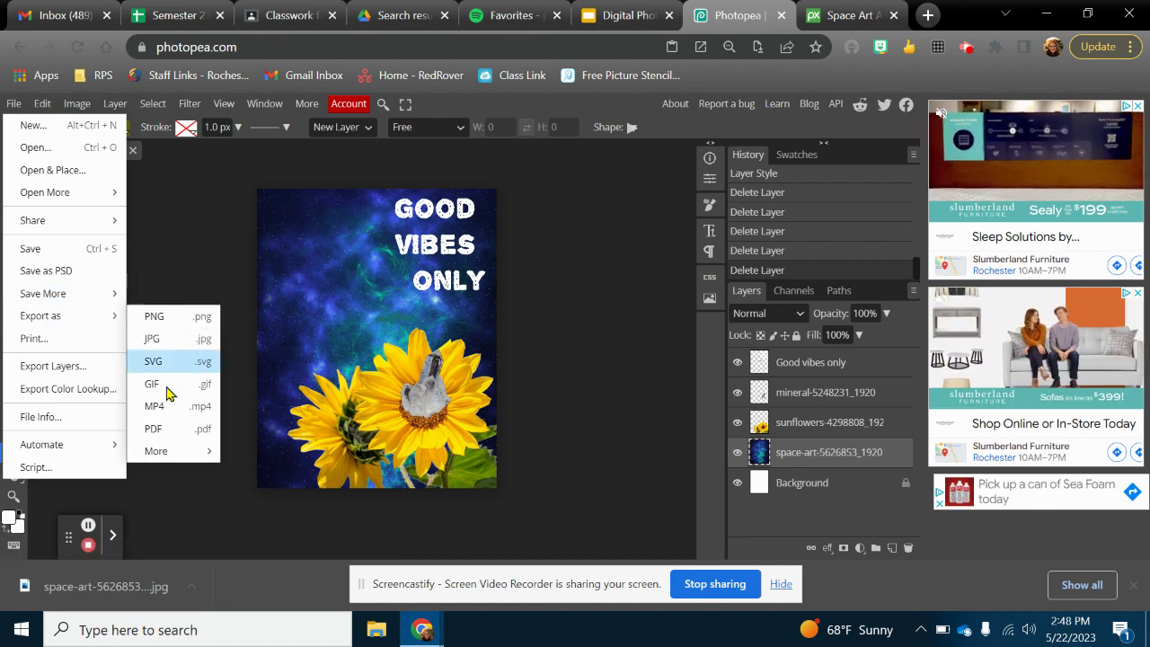
click(162, 430)
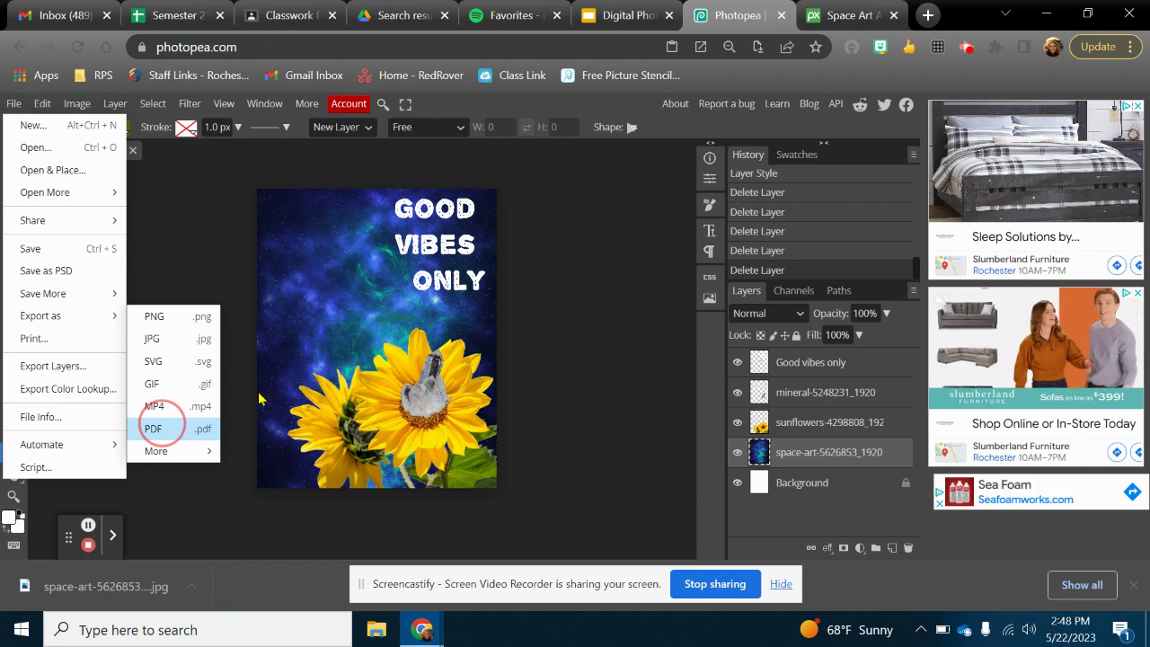
click(153, 428)
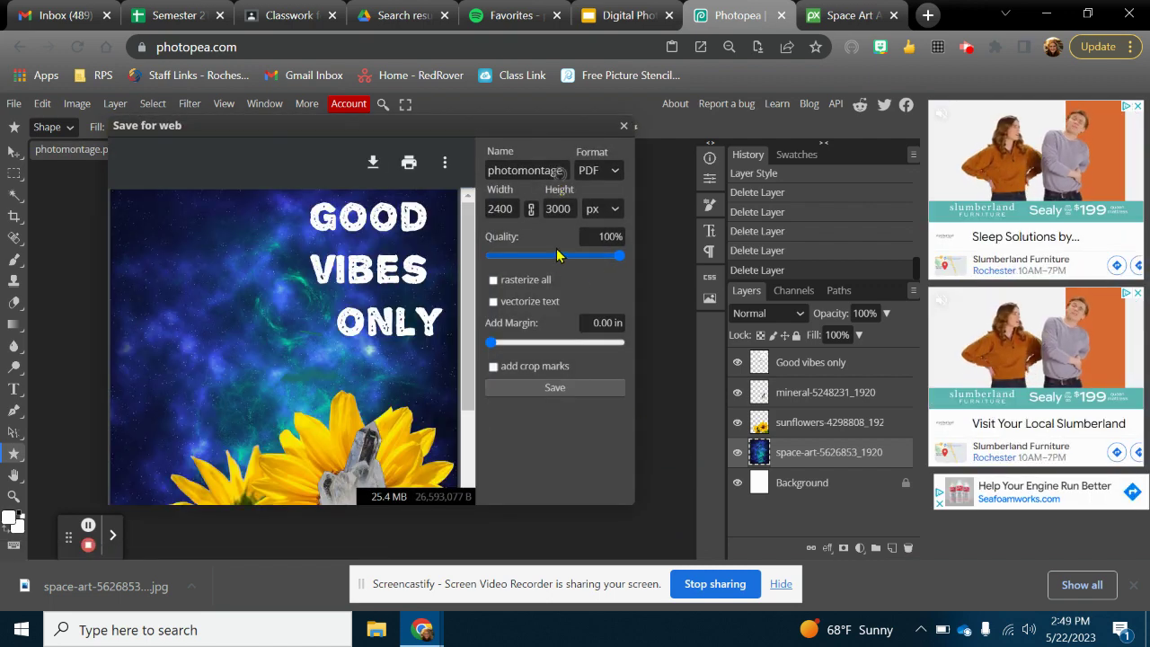
click(563, 176)
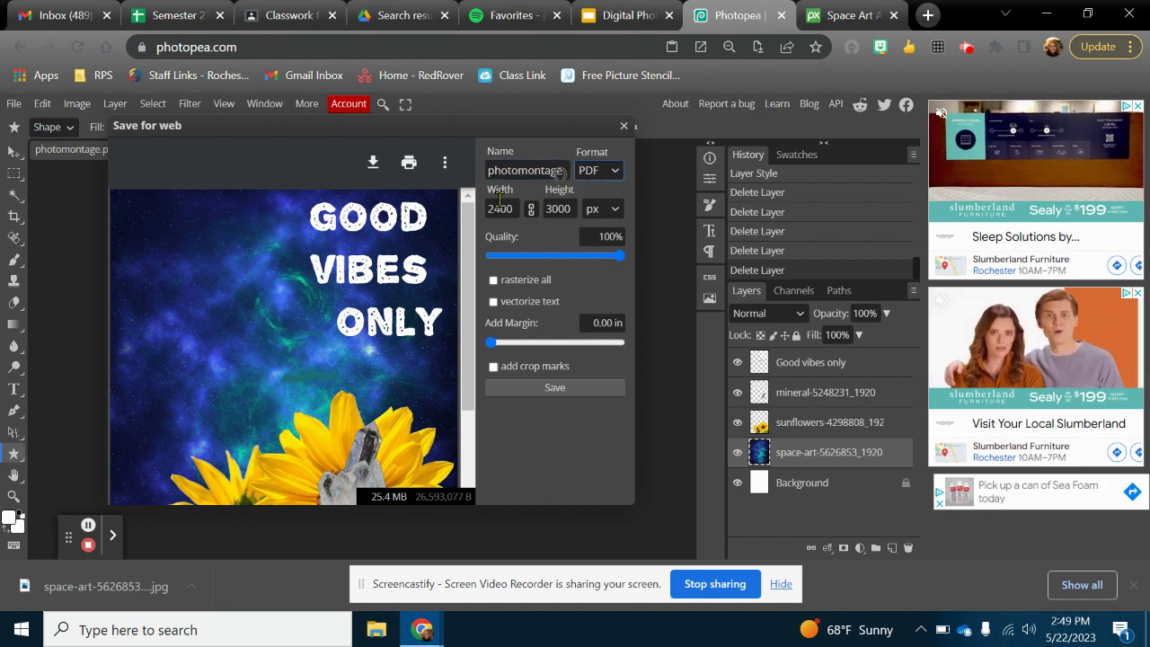
click(551, 392)
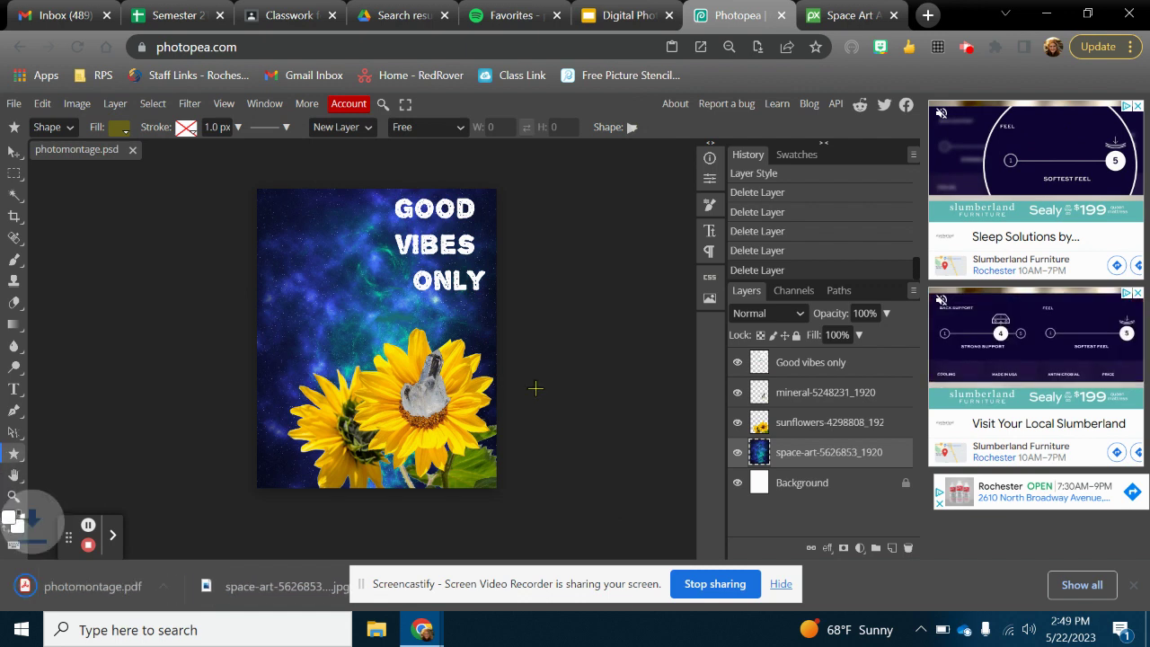
Open the downloaded photomontage.pdf and look over the exported page.
click(105, 589)
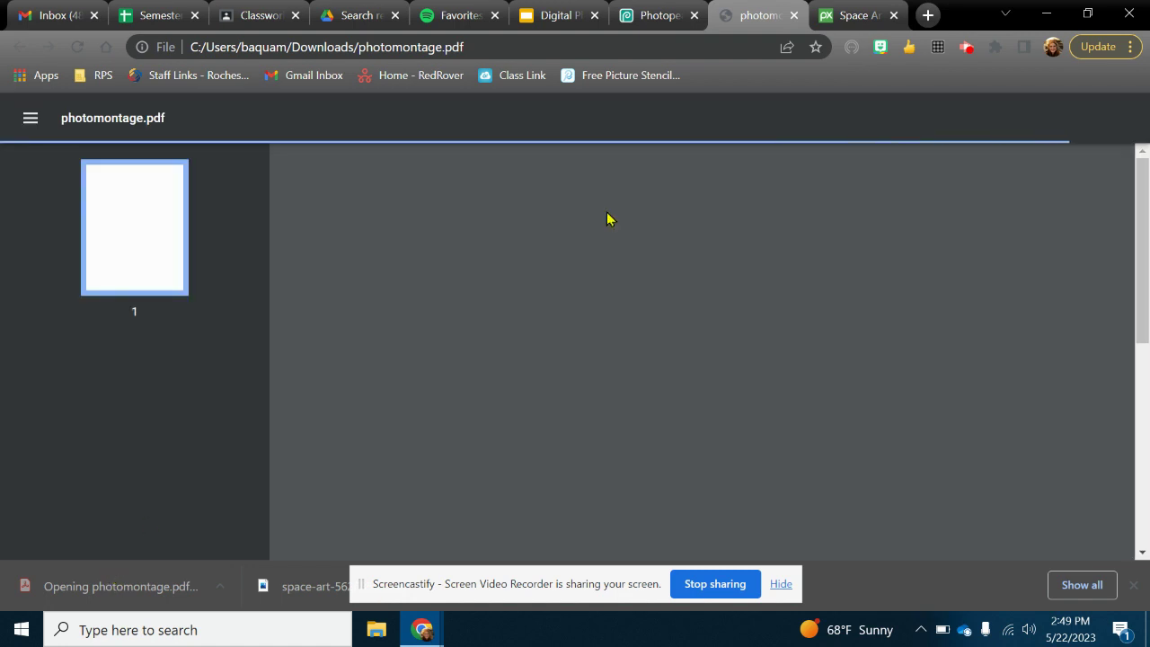
scroll(769, 302, down, 2)
scroll(769, 303, down, 5)
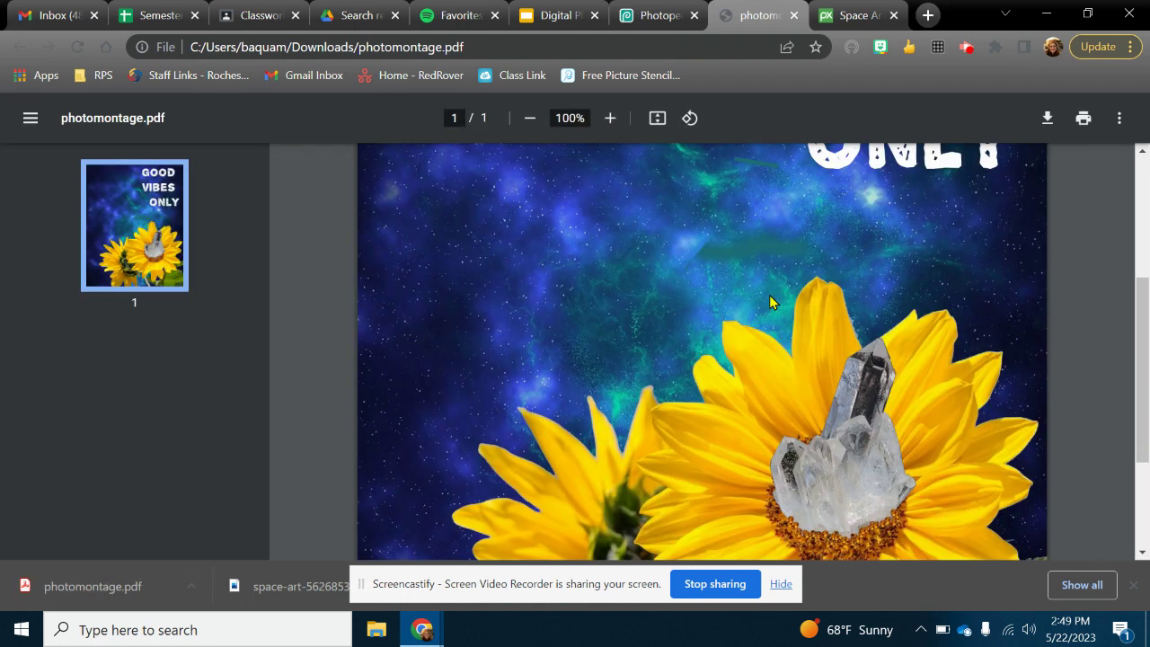
scroll(761, 298, up, 6)
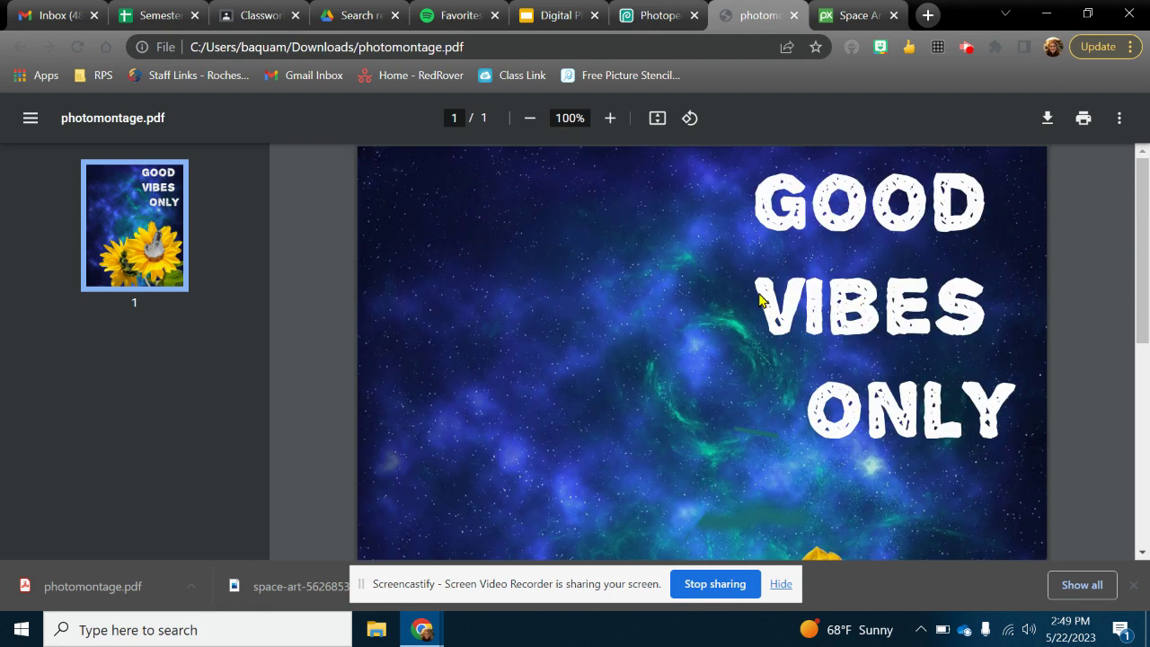
Check the Project Requirements slide in the Digital Photo Montage presentation and return to the photomontage in Photopea.
click(650, 15)
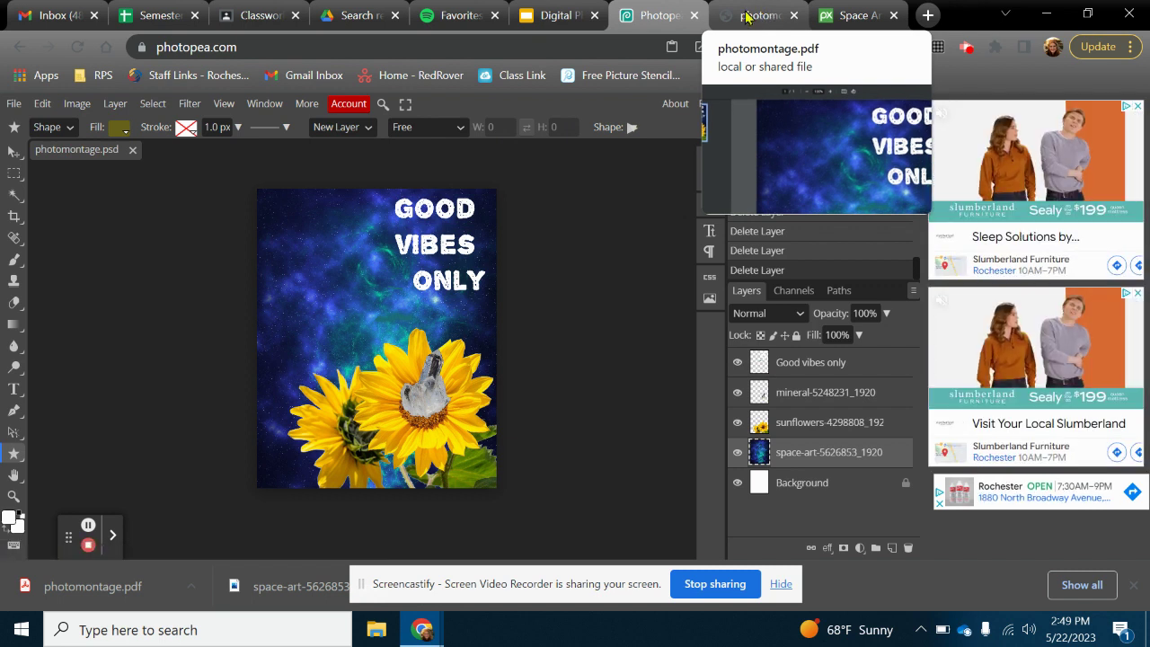
click(547, 37)
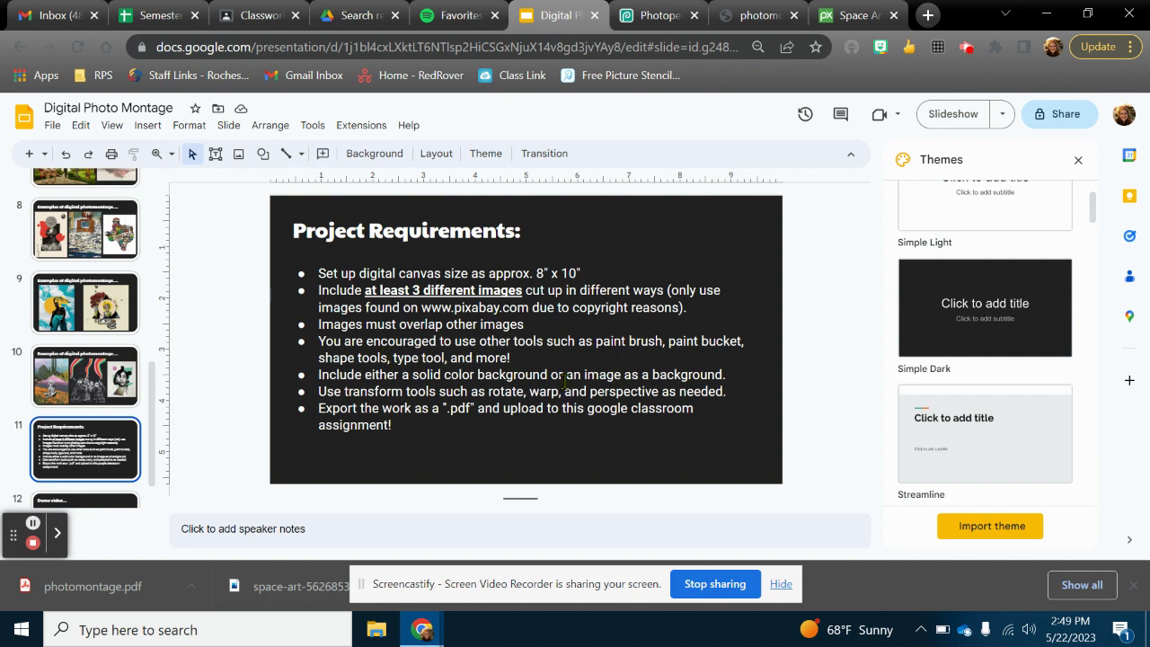
click(658, 15)
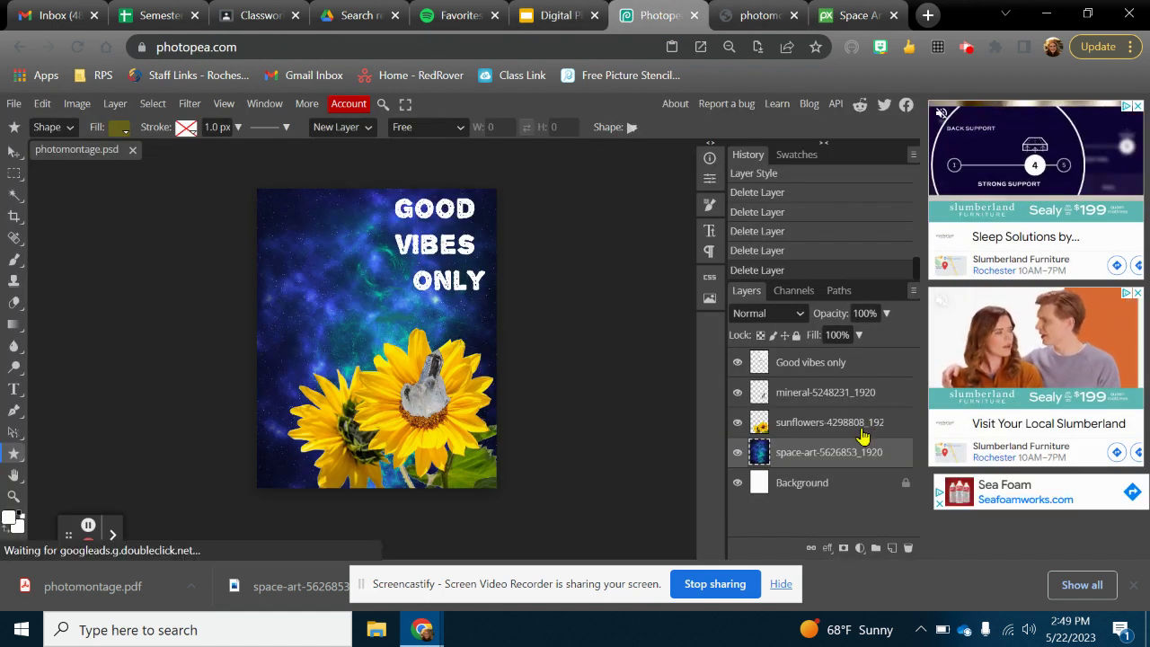
Hide the space-art layer and fill the Background layer with bright yellow using the Paint Bucket Tool.
click(16, 328)
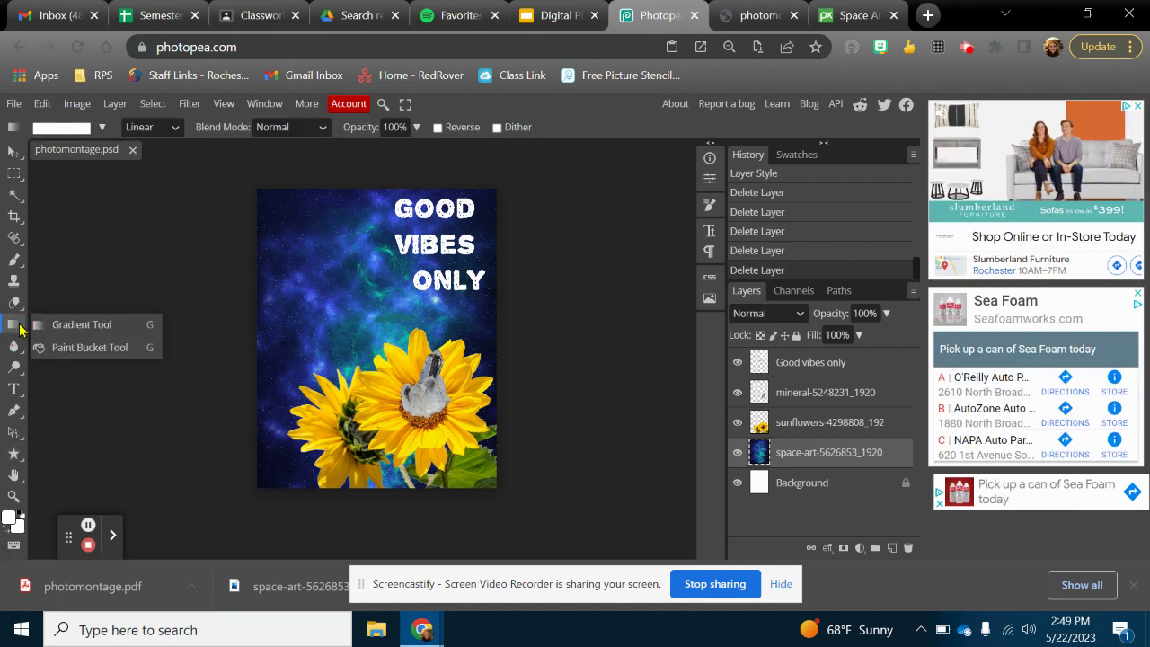
click(75, 352)
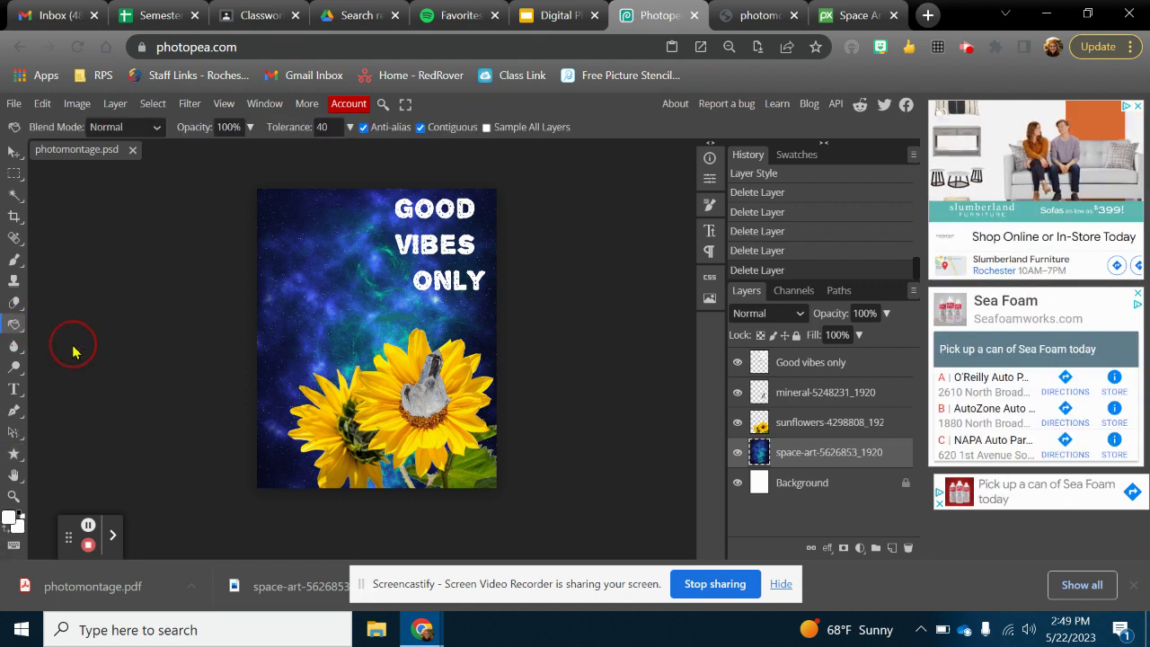
click(737, 452)
click(790, 485)
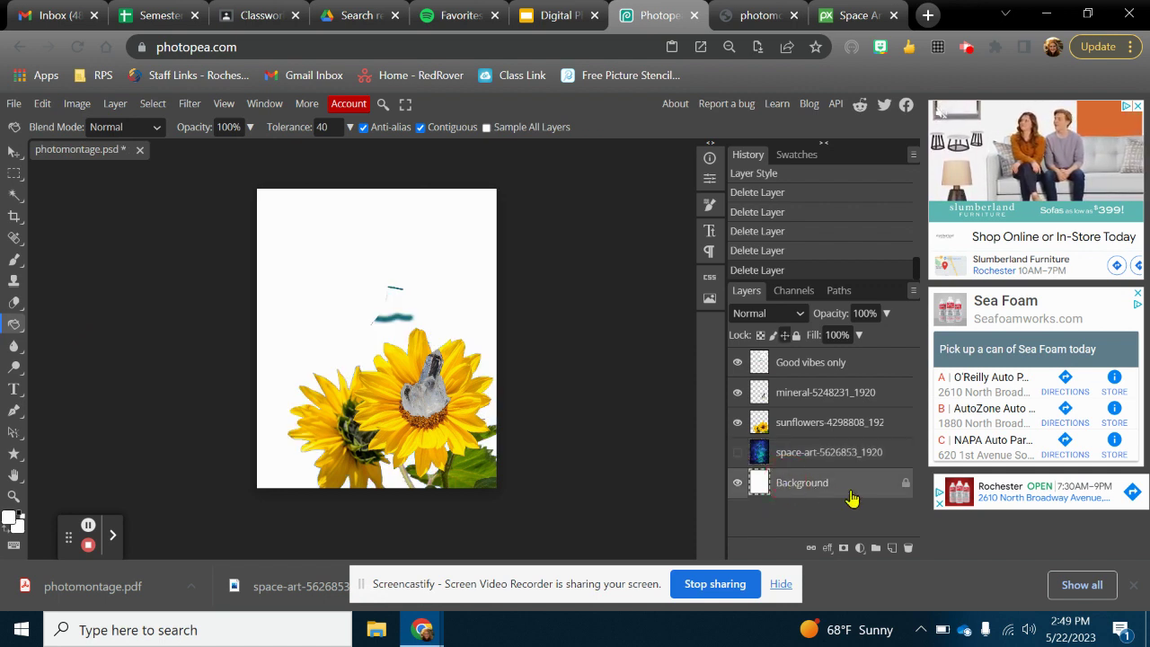
click(8, 523)
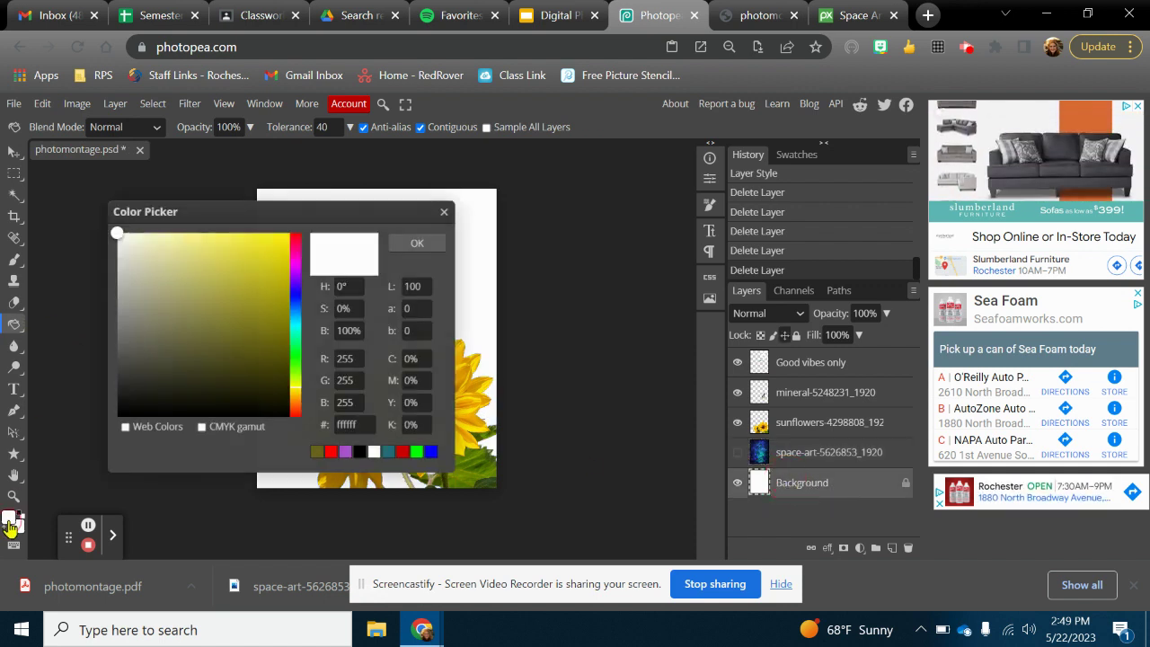
drag(281, 261, 289, 245)
click(399, 244)
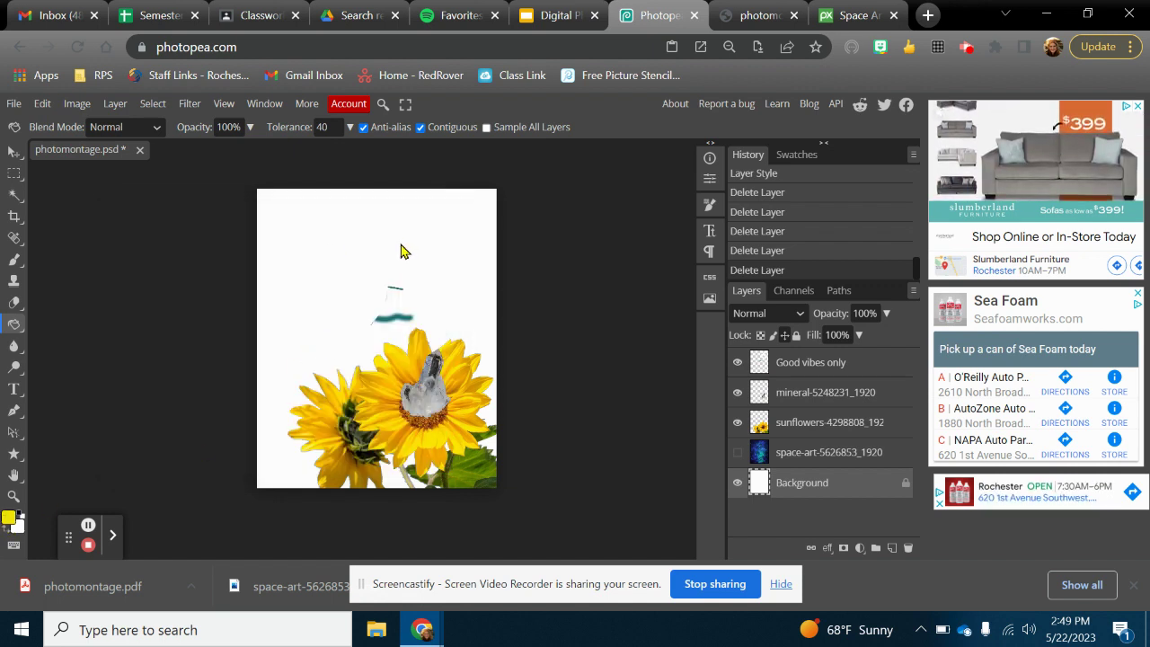
click(400, 253)
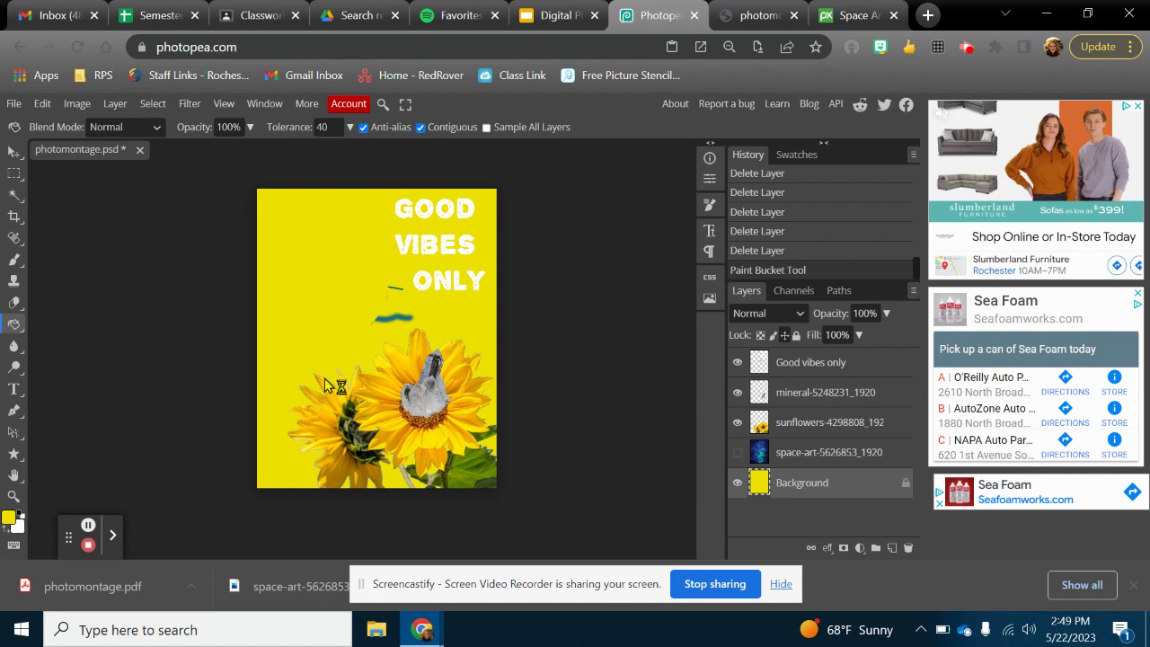
Erase the stray teal brush marks below the text on the Good vibes only layer with the Eraser Tool.
click(821, 360)
click(14, 303)
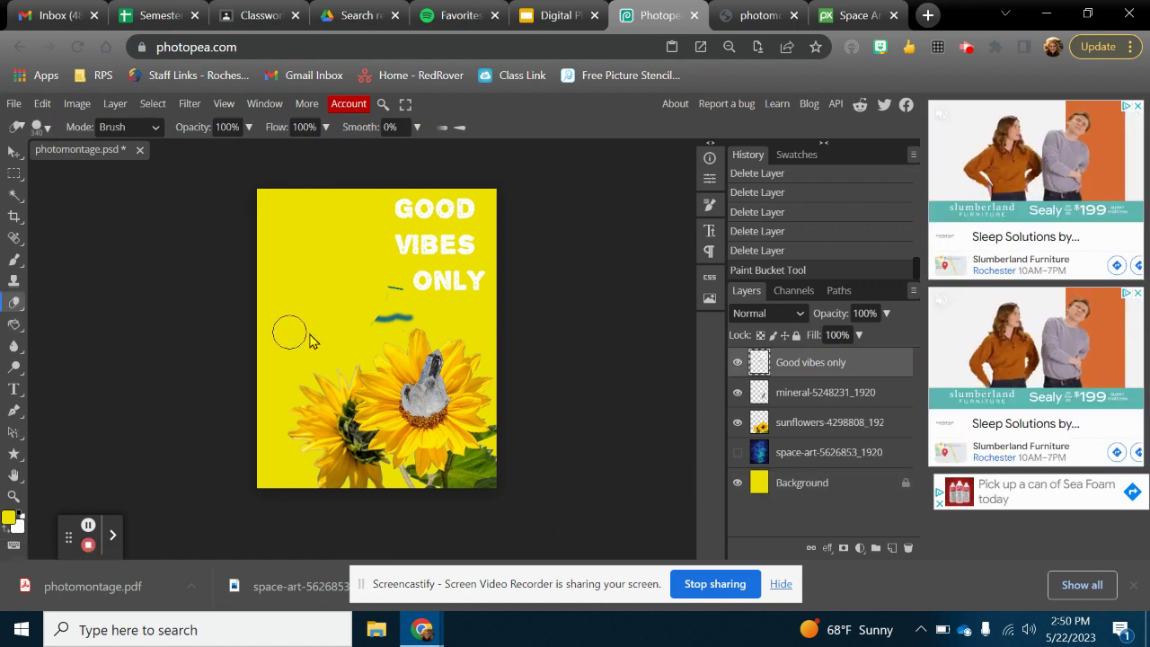
mouse_move(415, 316)
mouse_down()
mouse_move(374, 317)
mouse_move(385, 290)
mouse_up()
click(386, 290)
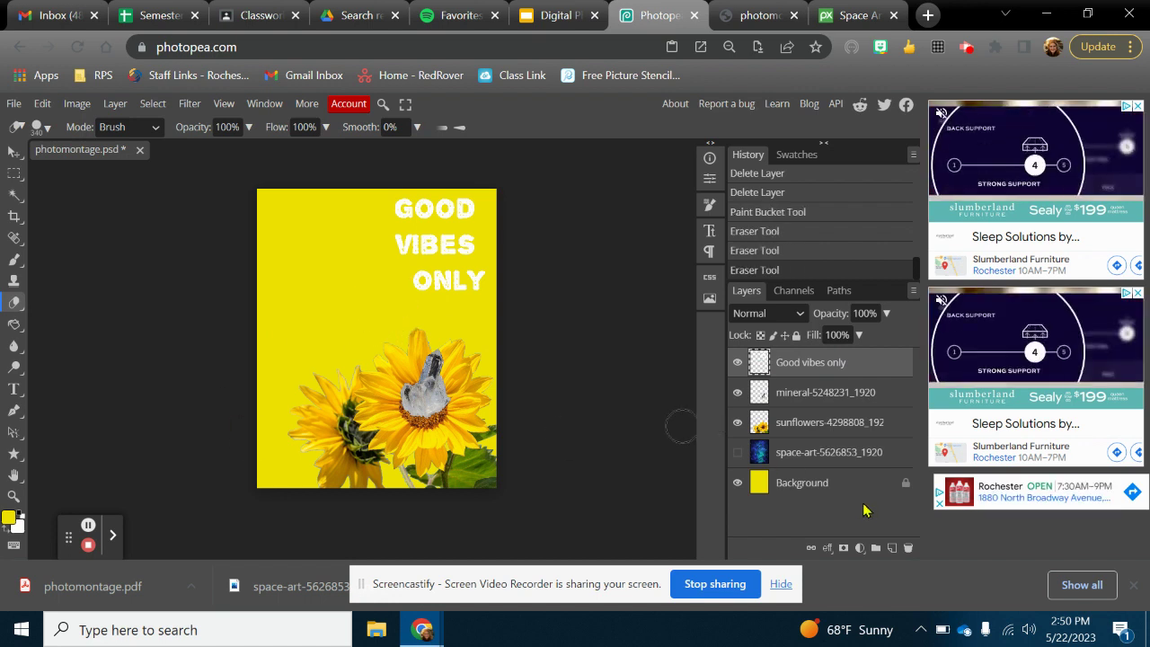
Show the space-art layer again, select it and adjust its opacity, ending at 100%.
click(821, 482)
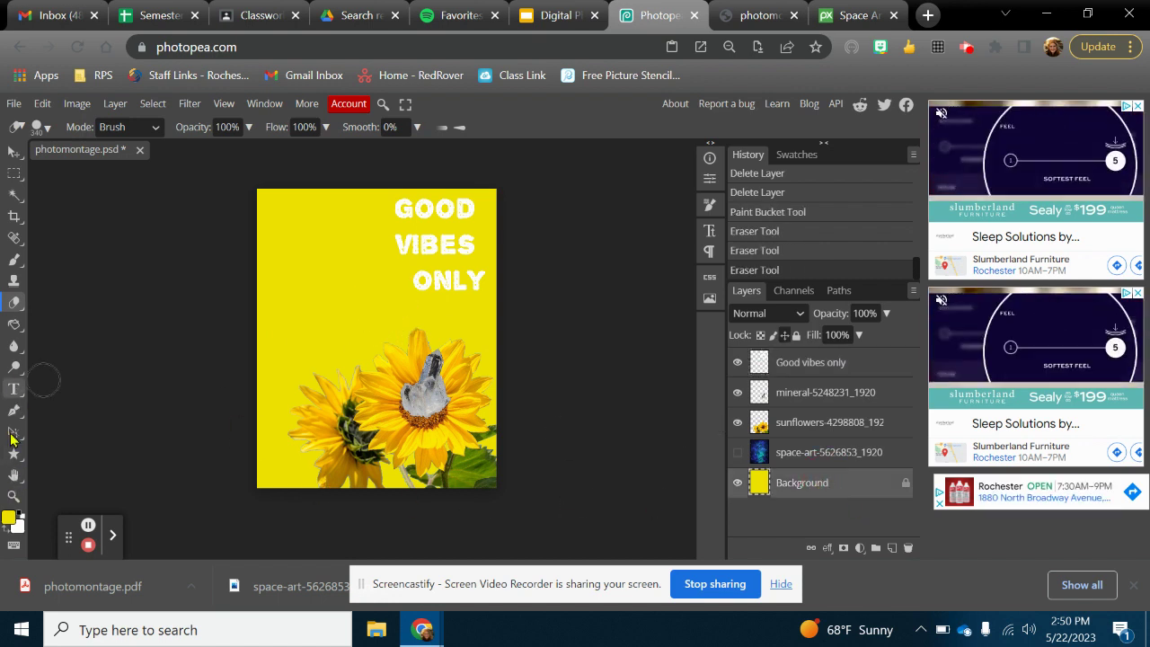
click(738, 454)
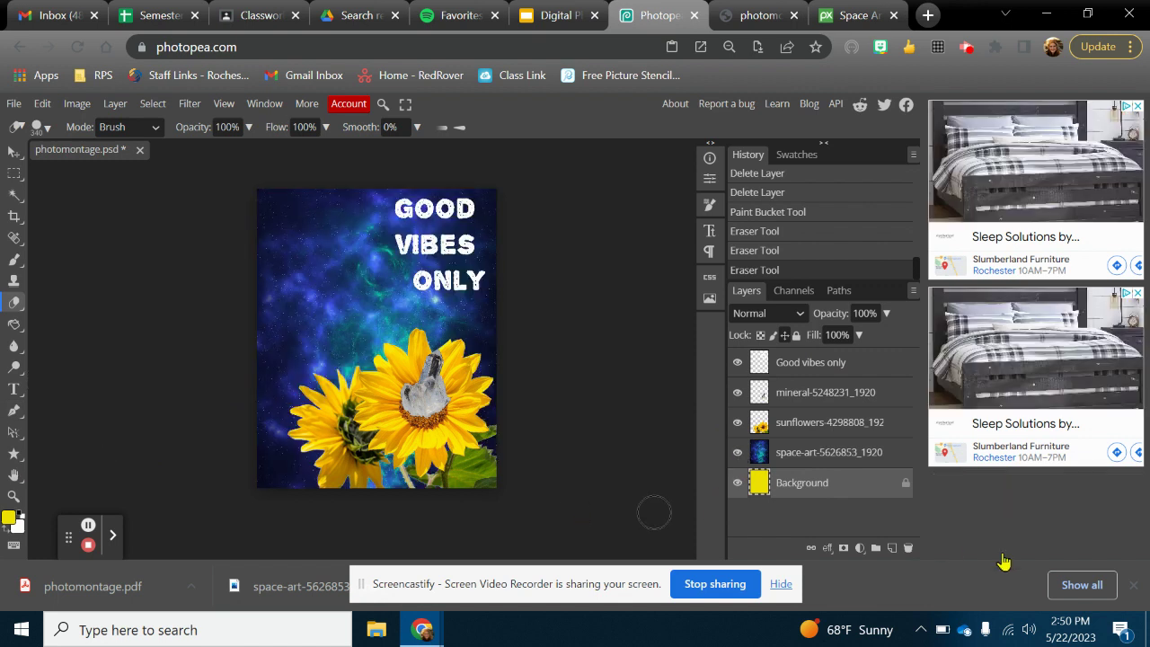
click(781, 453)
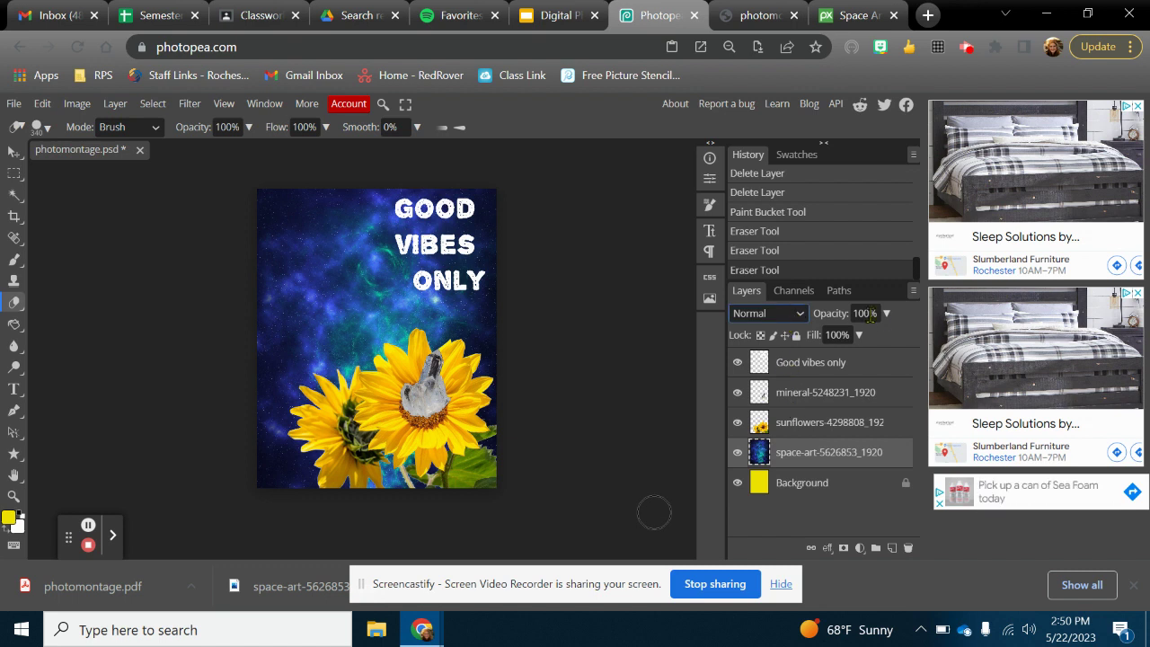
click(885, 314)
drag(887, 334, 925, 326)
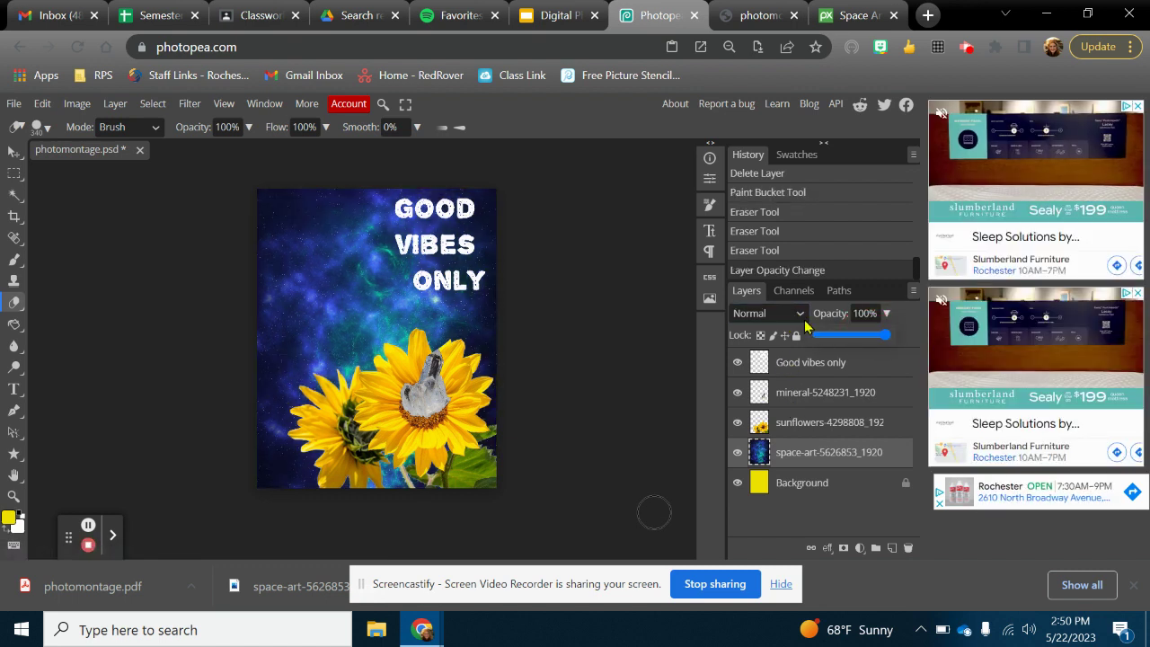
Try the Darken, Multiply and Color Burn blend modes on the space-art layer.
click(799, 313)
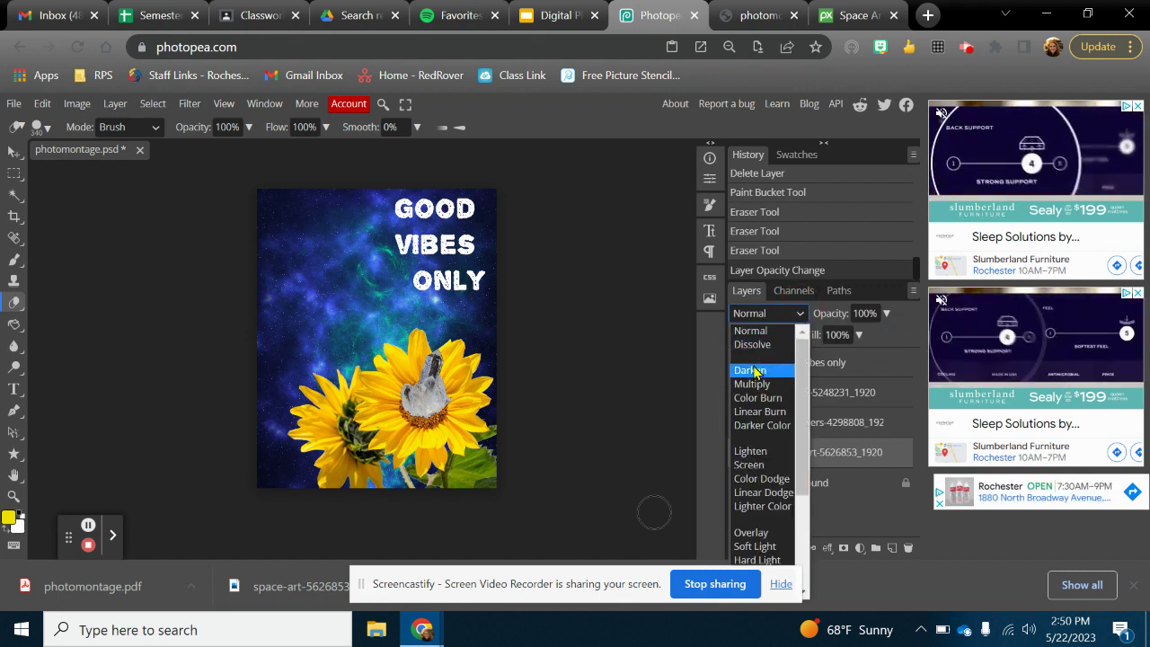
click(758, 370)
click(779, 316)
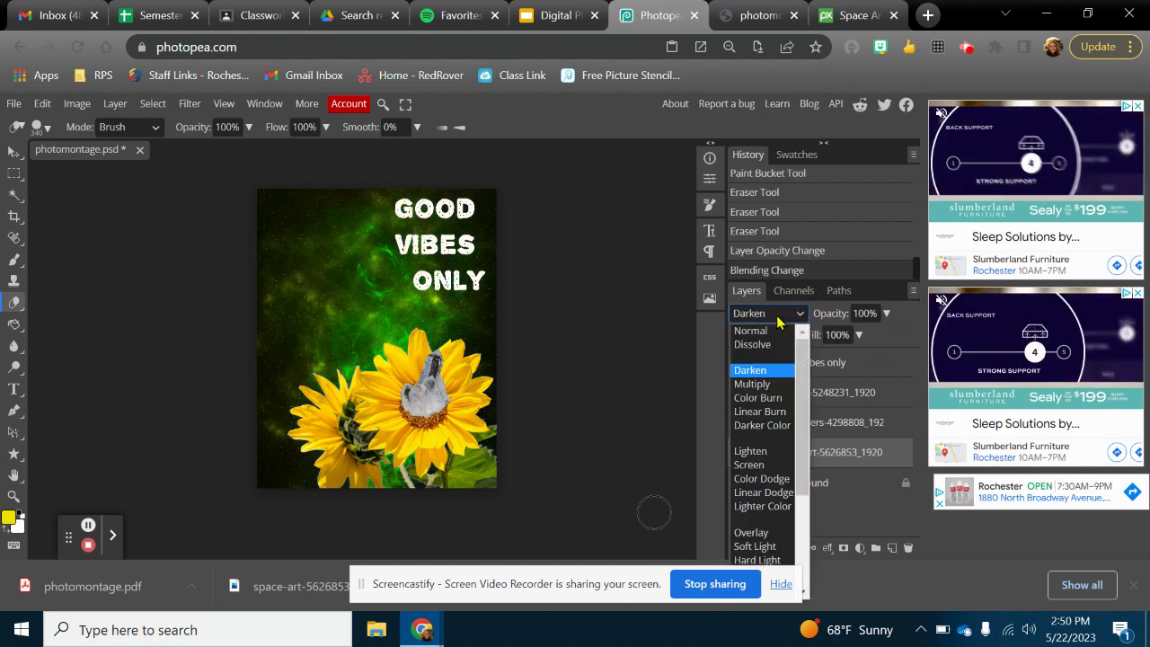
click(758, 386)
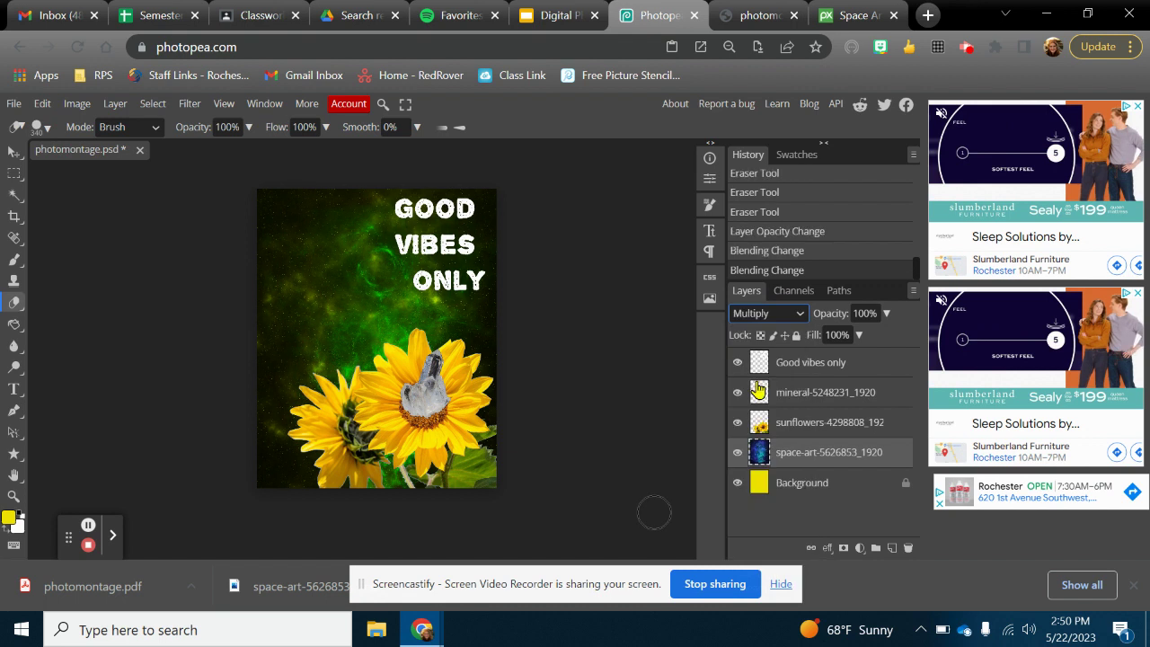
click(765, 314)
click(758, 402)
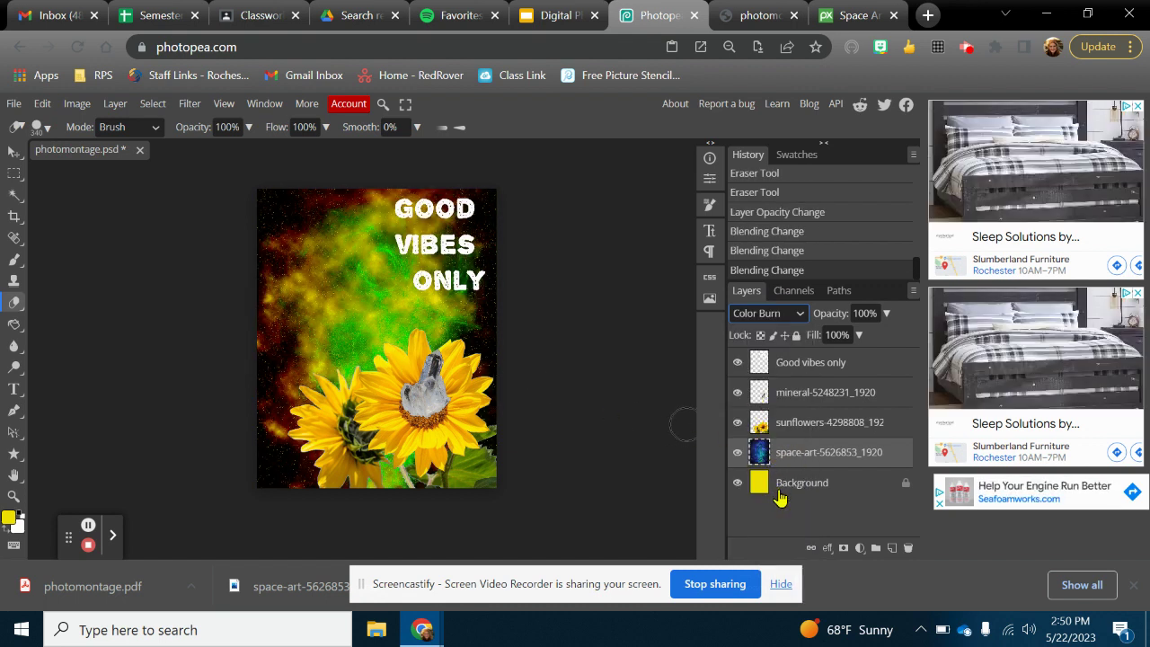
Try the Linear Burn and Darker Color blend modes on the space-art layer.
click(762, 314)
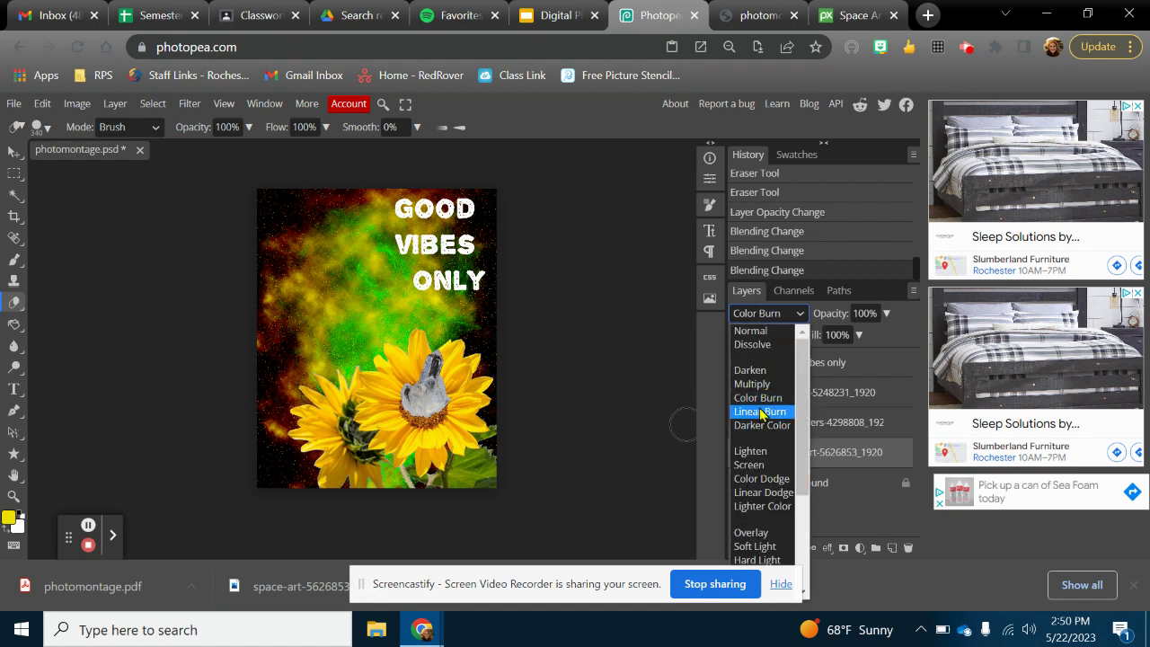
click(760, 412)
click(765, 313)
click(781, 299)
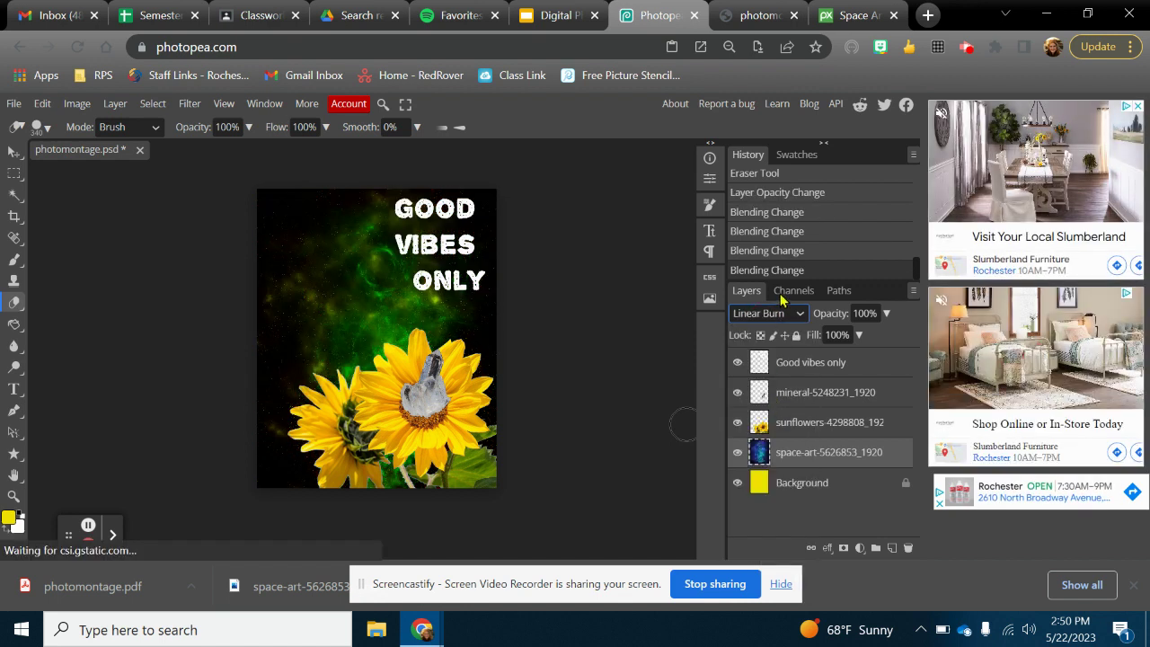
key(Down)
Try the Screen, Color Dodge, Overlay and Lighten blend modes on the space-art layer.
click(772, 313)
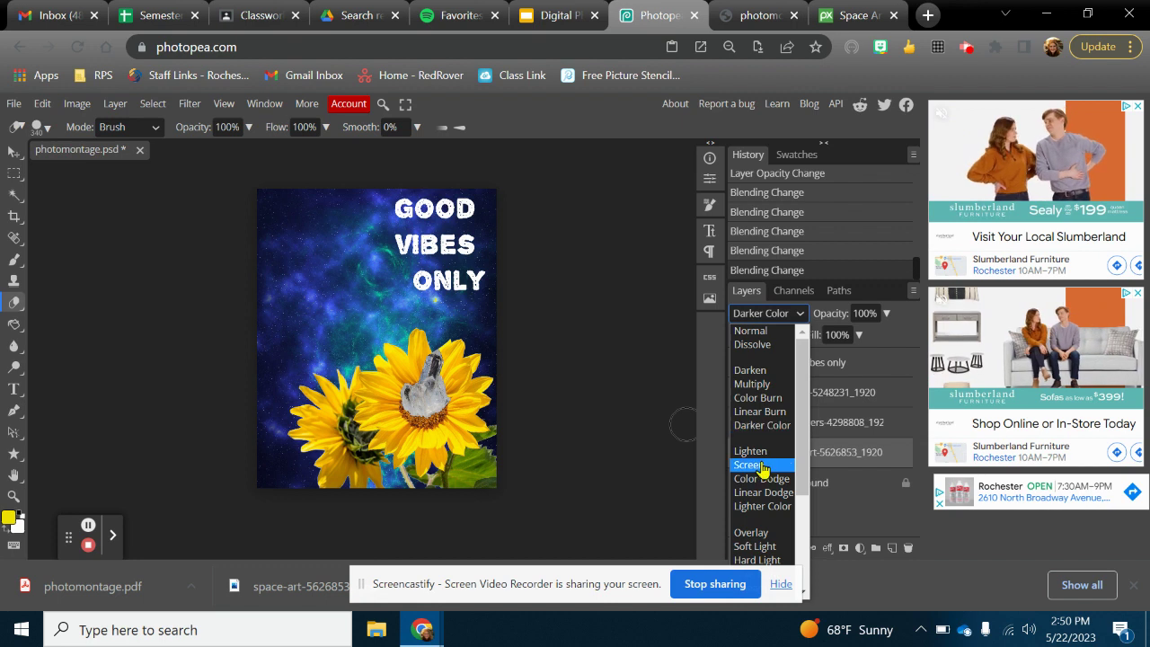
click(762, 465)
click(765, 313)
key(Escape)
key(Down)
click(762, 313)
scroll(739, 381, down, 2)
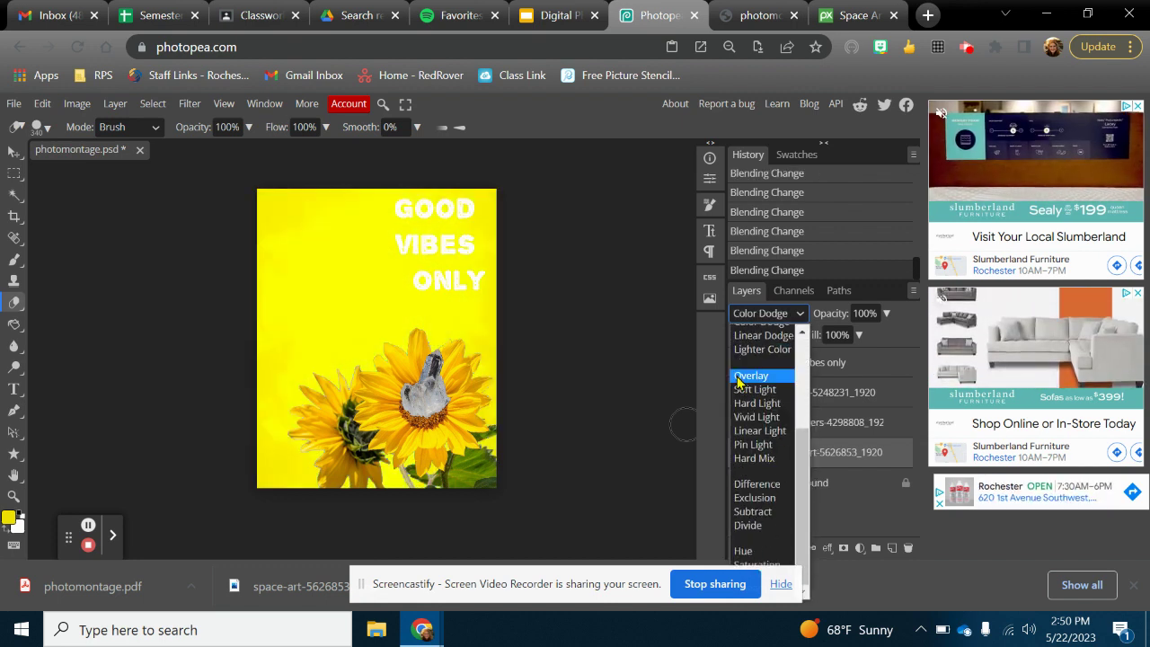
click(738, 377)
click(748, 319)
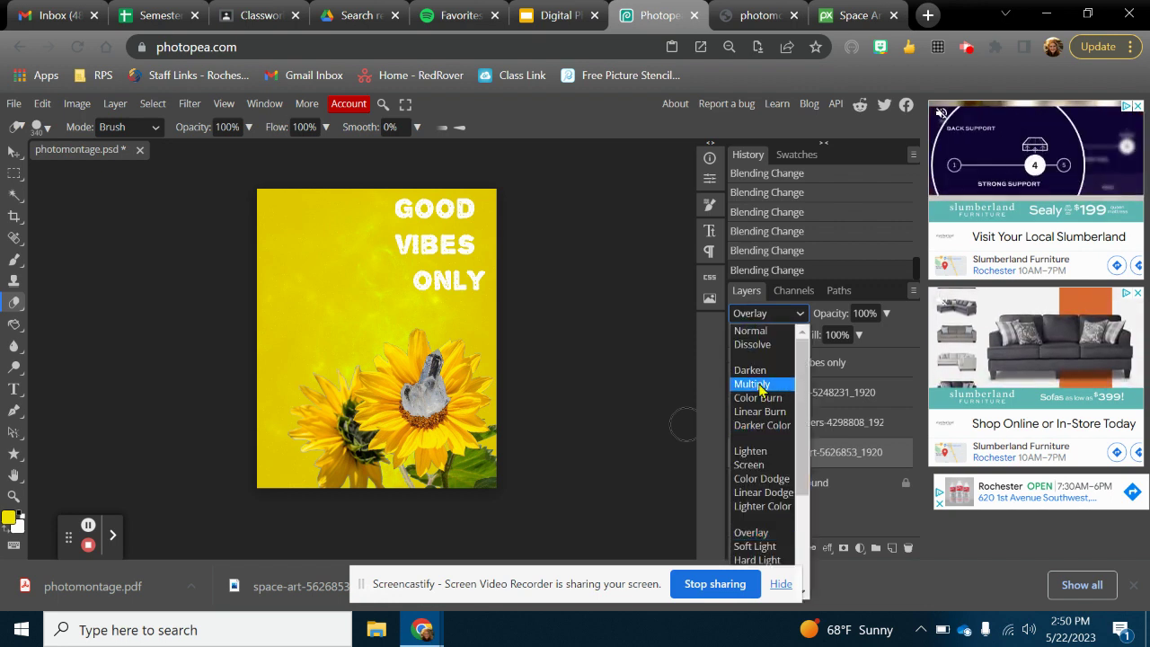
click(762, 451)
Set the space-art layer's blend mode to Difference.
click(762, 314)
scroll(757, 437, down, 3)
click(756, 483)
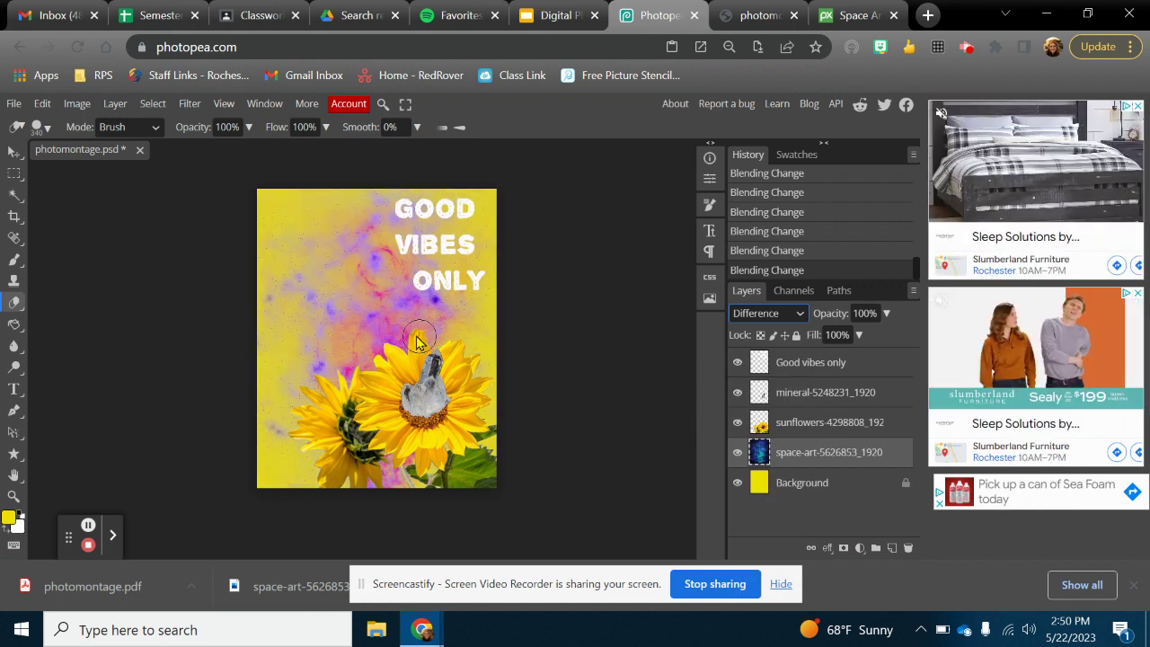
Save the edited photomontage.psd document.
click(14, 105)
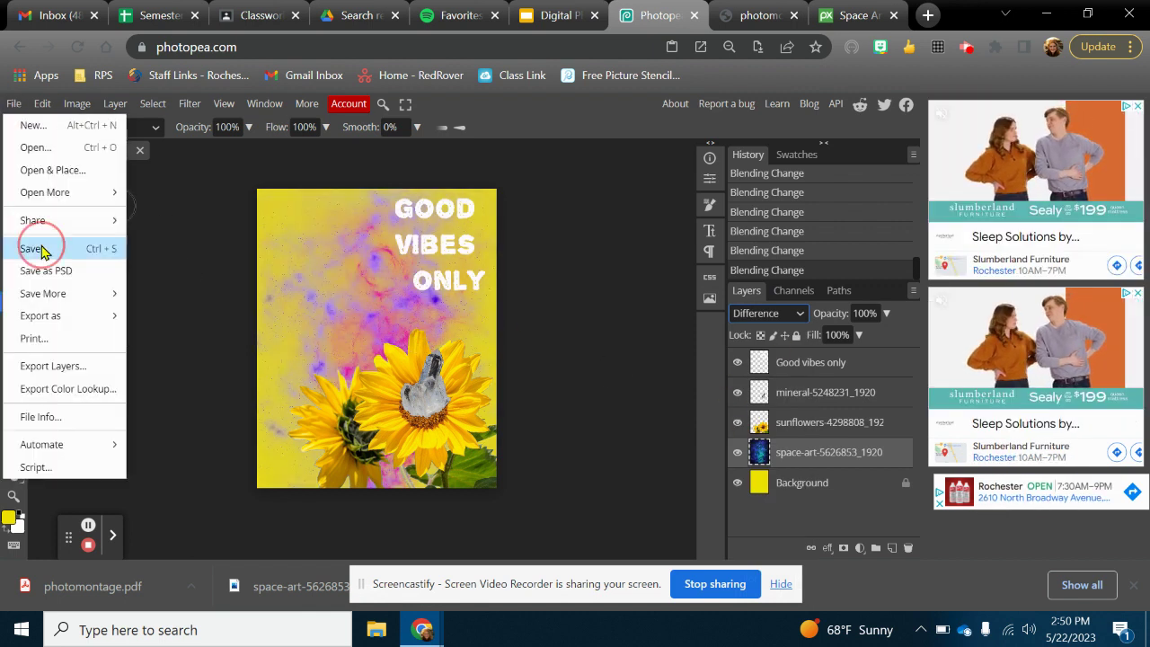
click(42, 251)
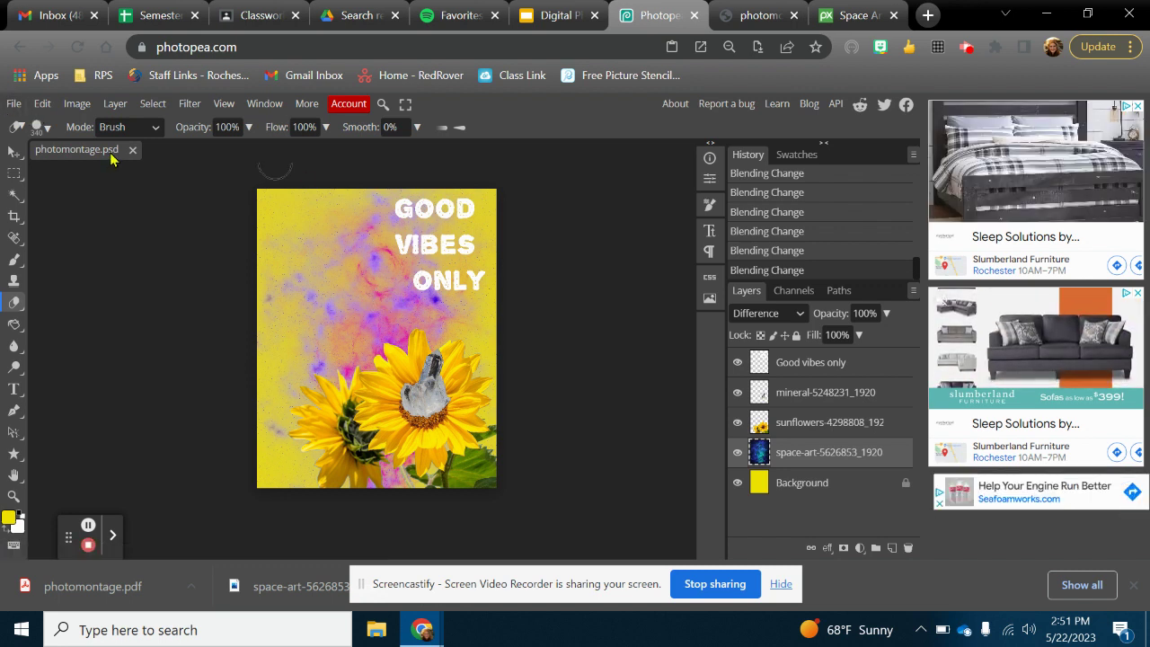
Look up the PDF option among the export formats and close the list without exporting.
click(18, 106)
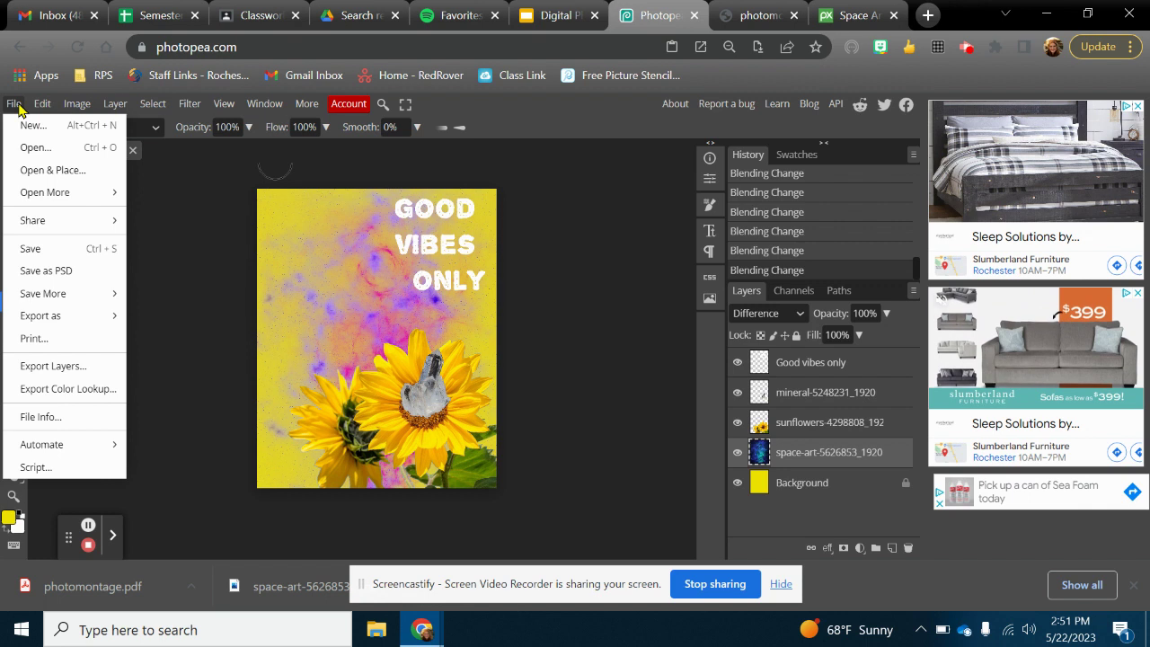
mouse_move(43, 325)
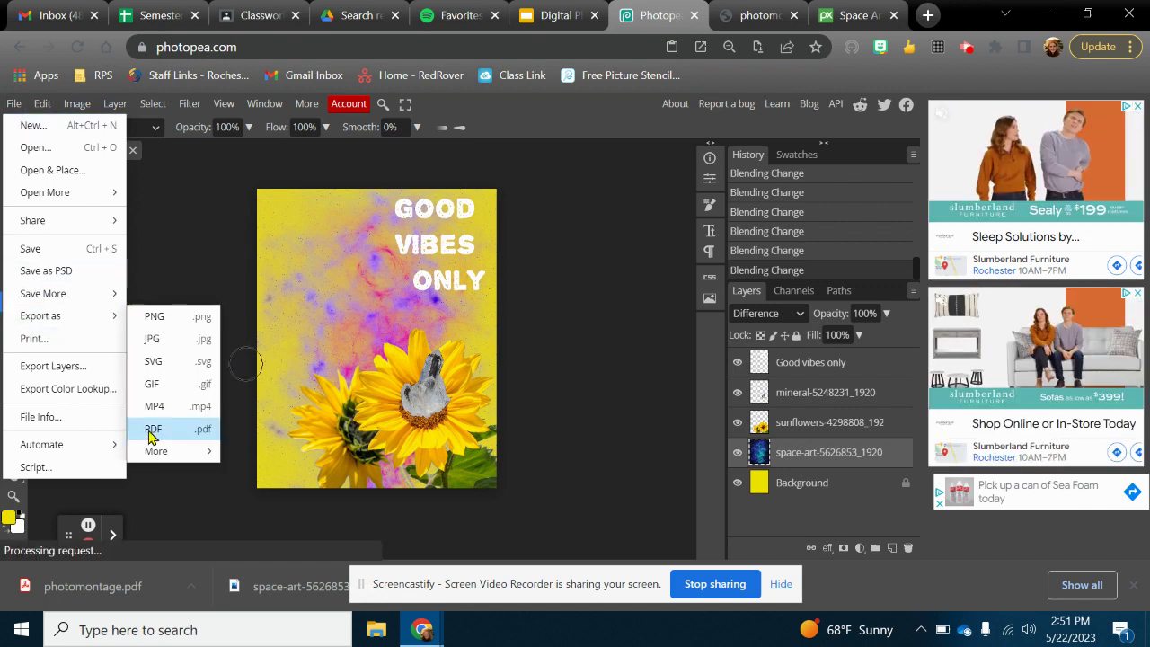
click(15, 106)
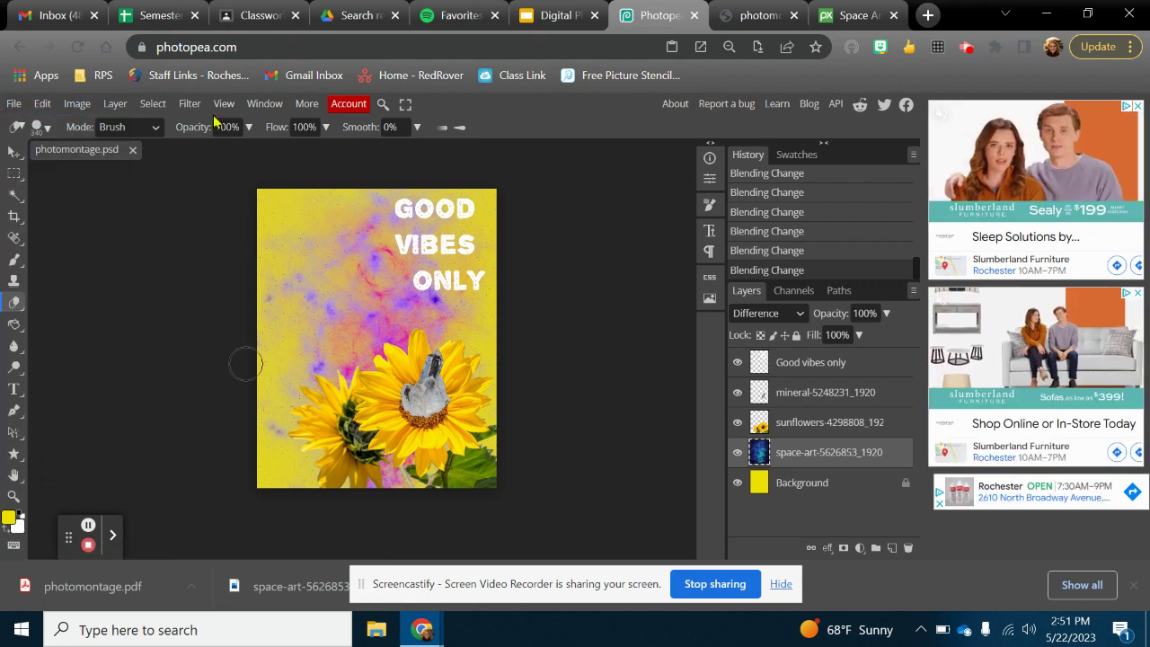